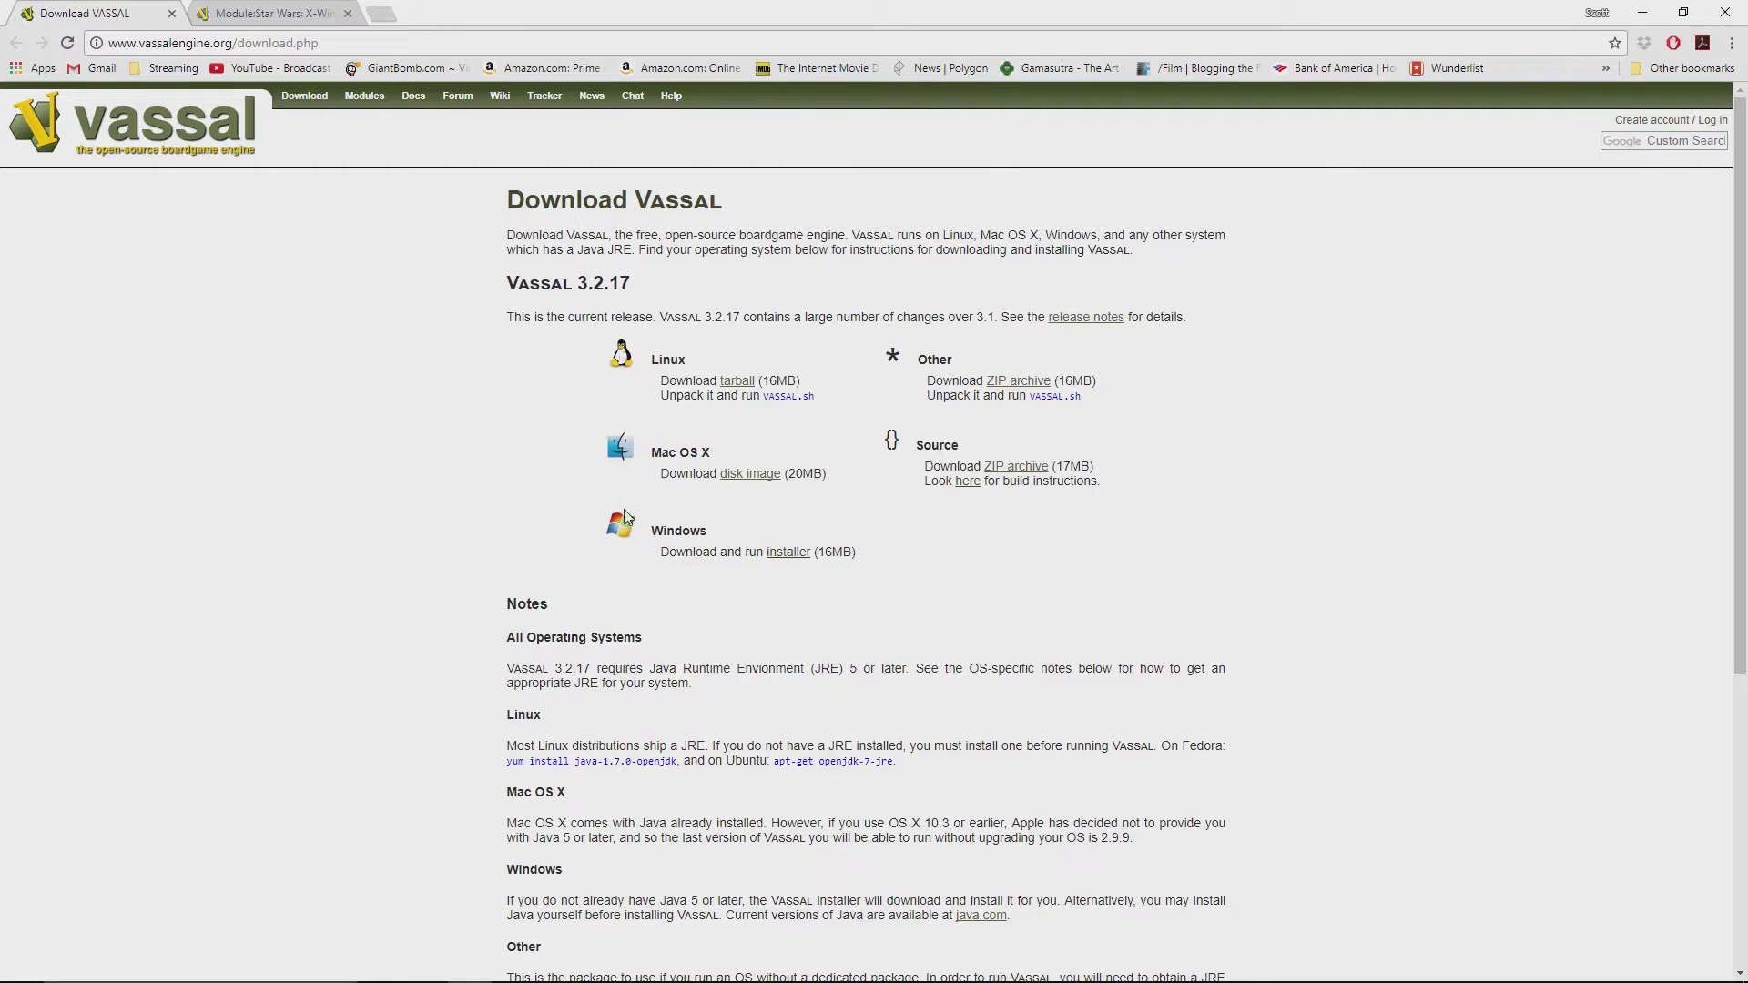
Step: Download the VASSAL 3.2.17 Windows installer and bring up the X-Wing 7.1.2 module page
{"action": "left_click", "coordinate": [789, 553]}
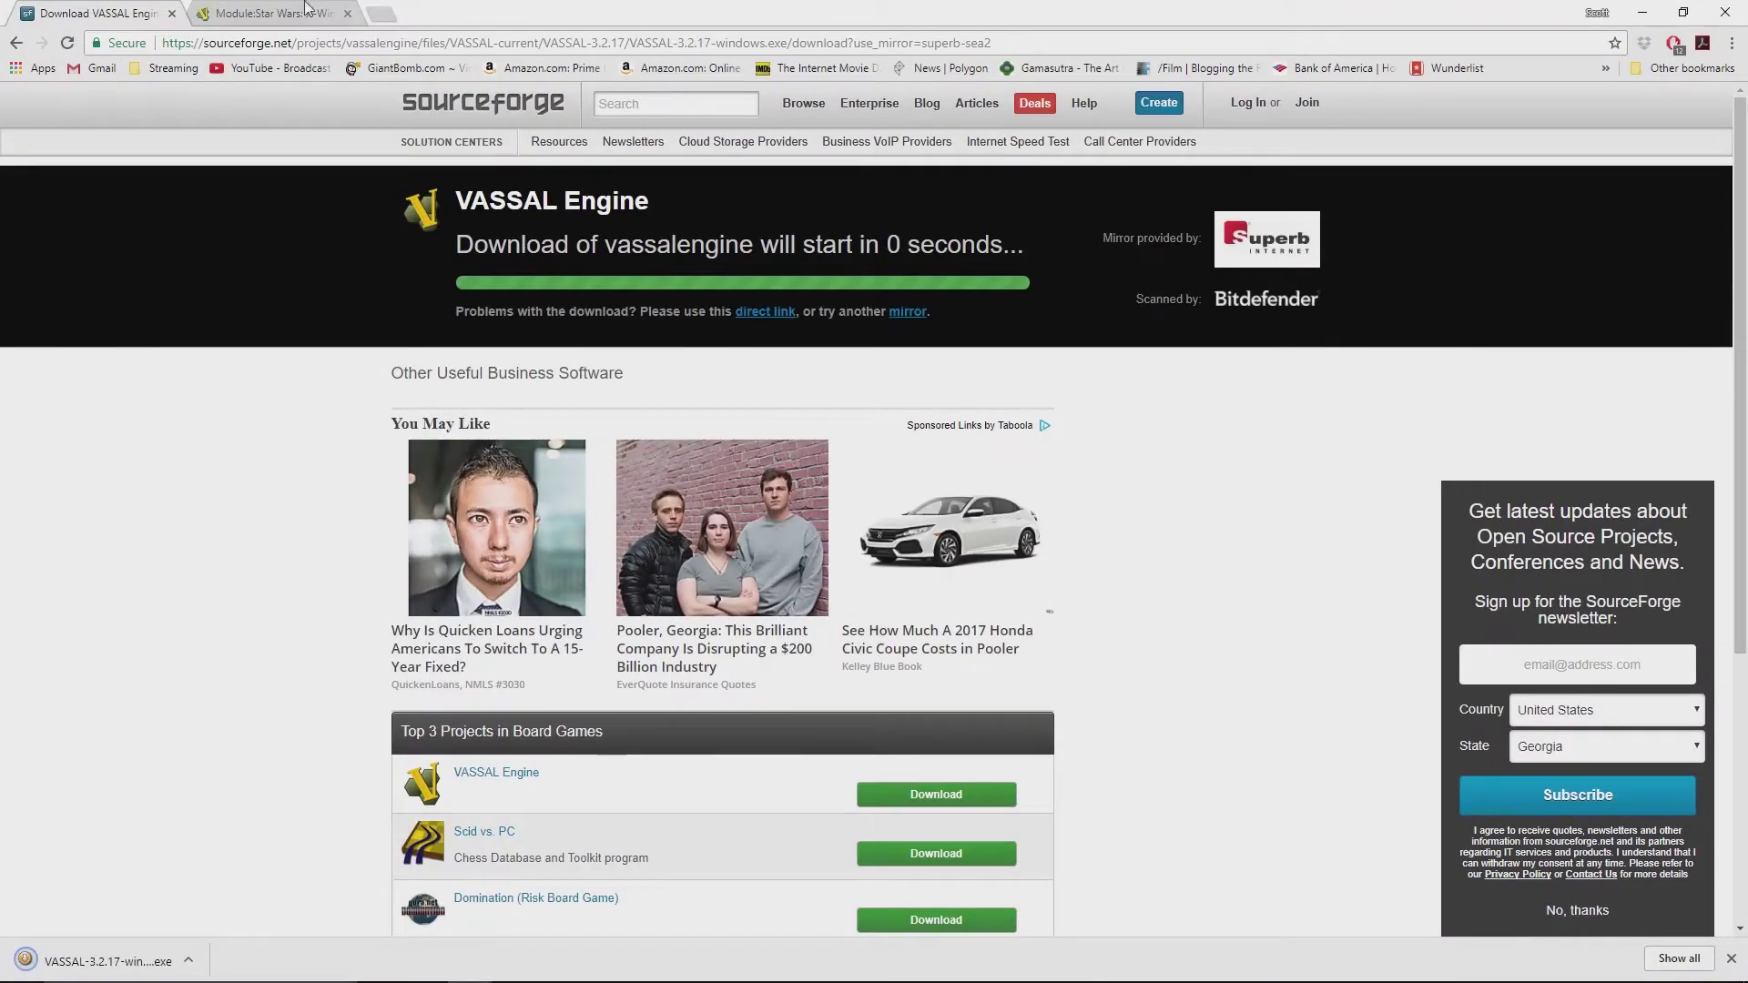
{"action": "left_click", "coordinate": [259, 12]}
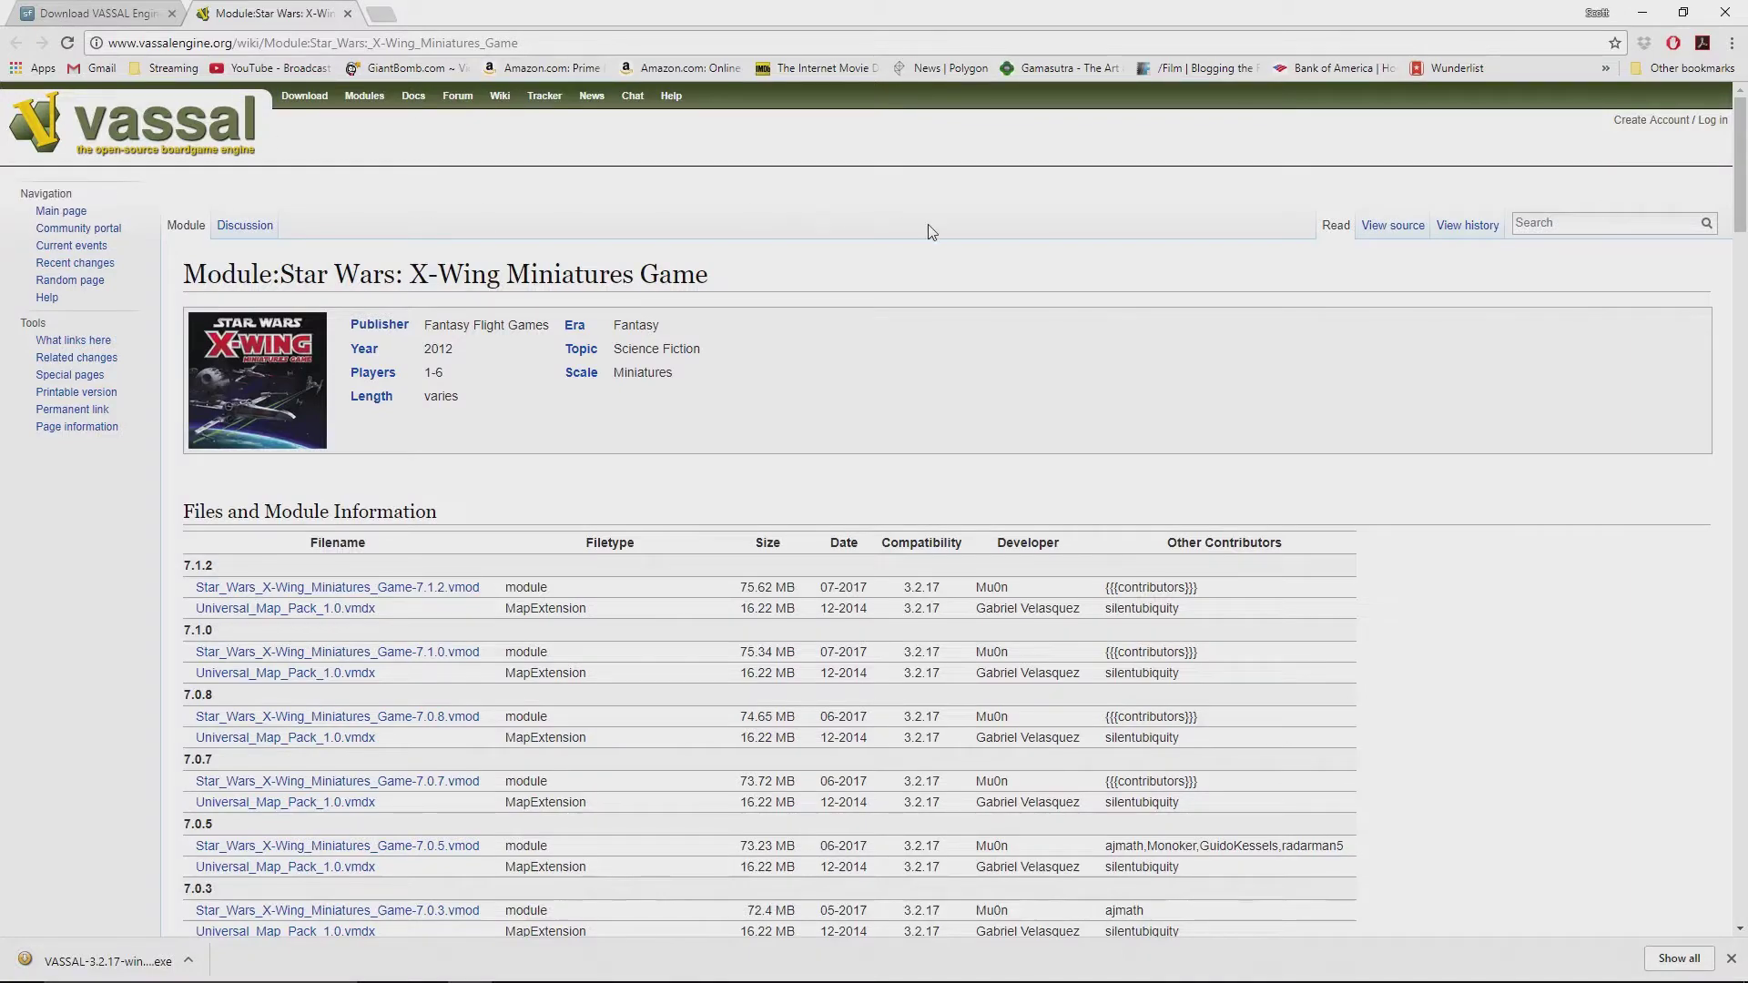
{"action": "scroll", "coordinate": [929, 233], "scroll_direction": "down", "scroll_amount": 1}
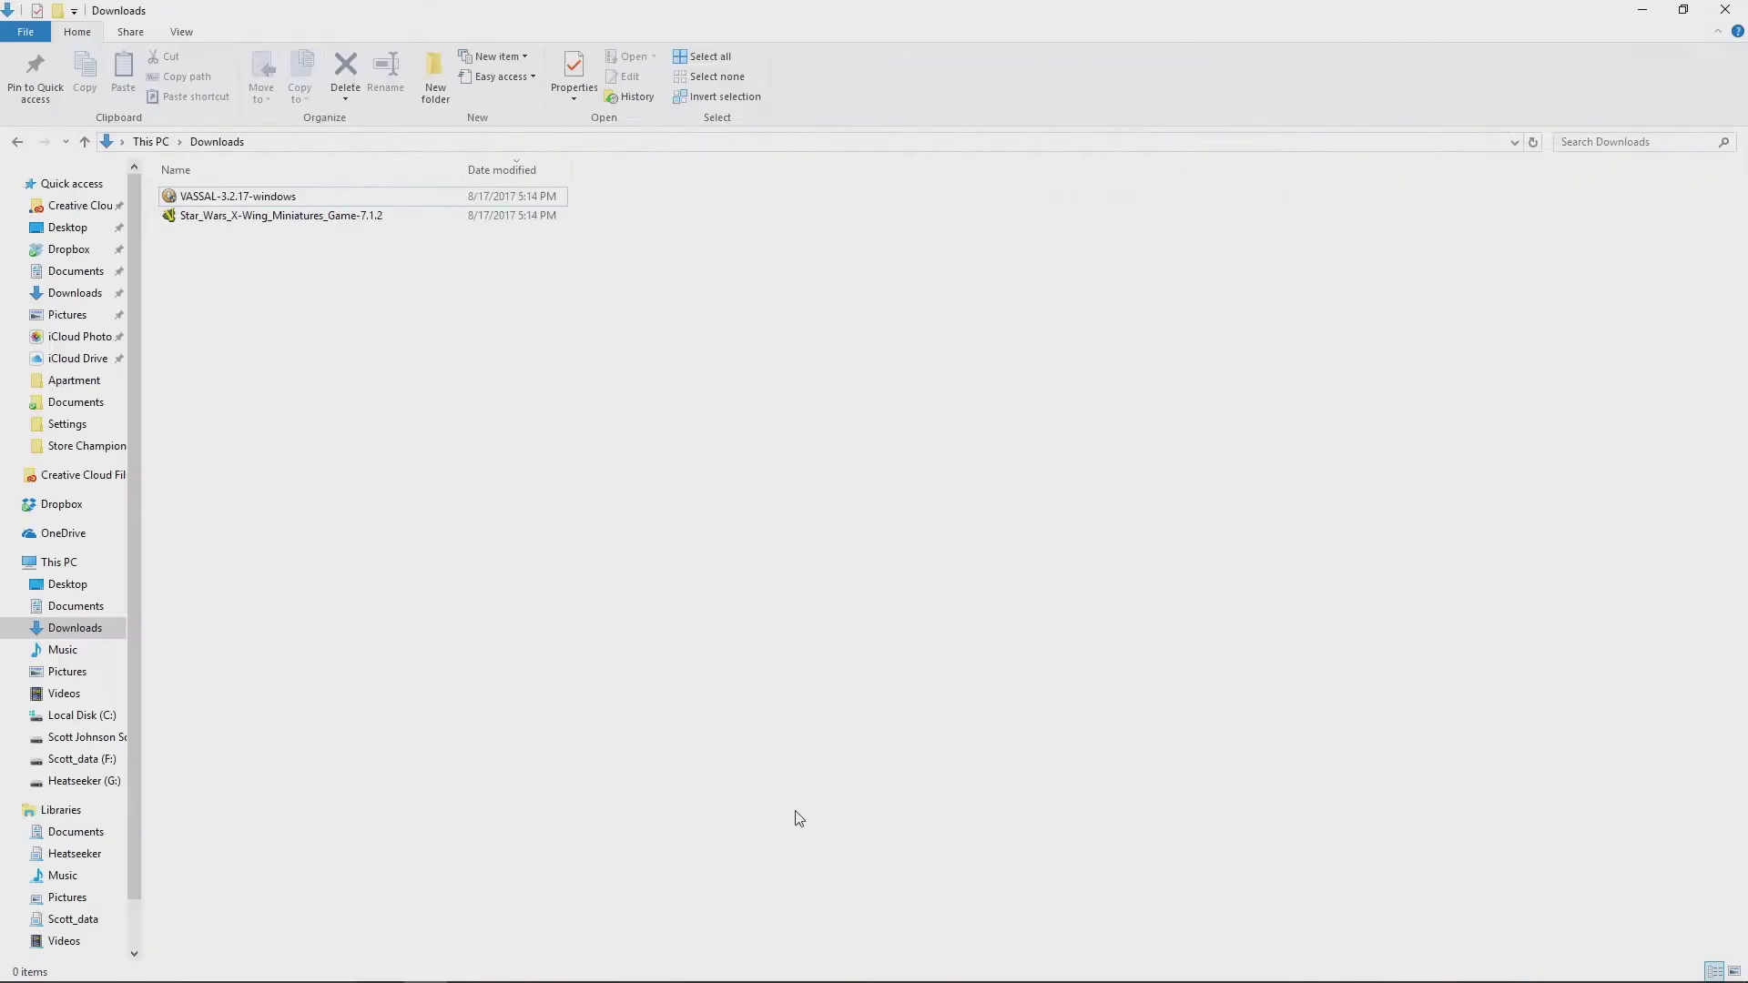
Step: Install VASSAL and copy the Star_Wars_X-Wing_Miniatures_Game-7.1.2 module file
{"action": "double_click", "coordinate": [281, 199]}
{"action": "left_click", "coordinate": [988, 649]}
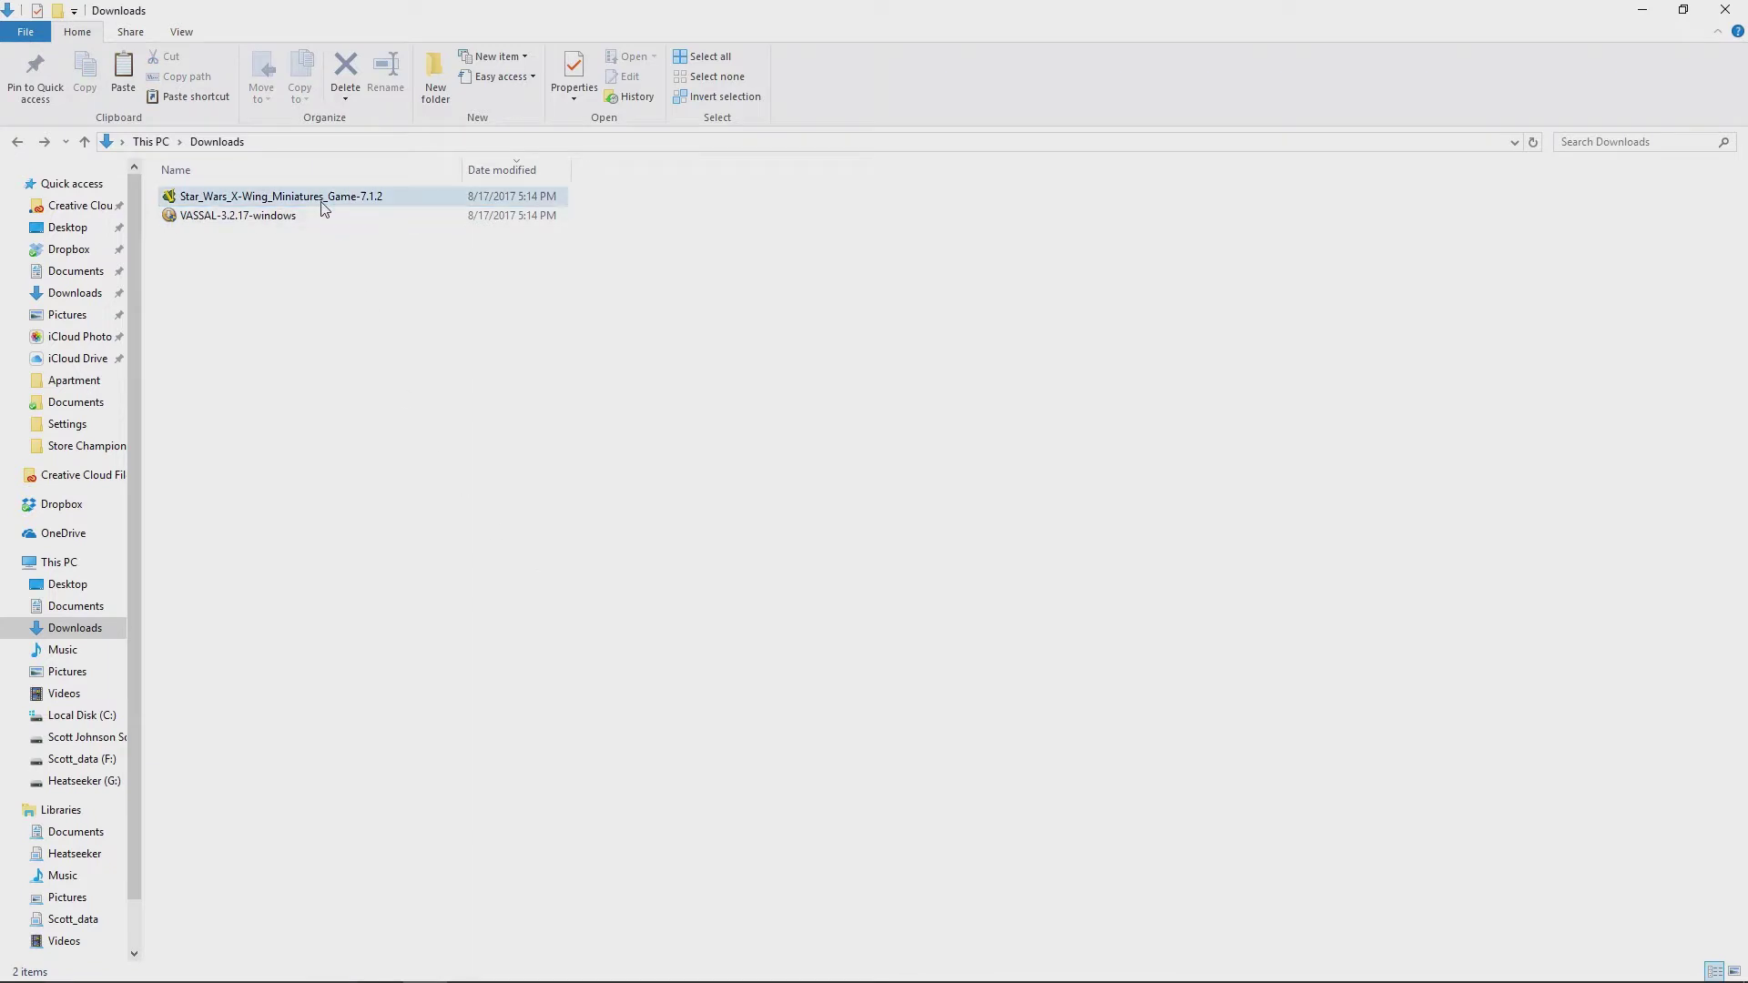
{"action": "left_click", "coordinate": [319, 206]}
{"action": "right_click", "coordinate": [322, 203]}
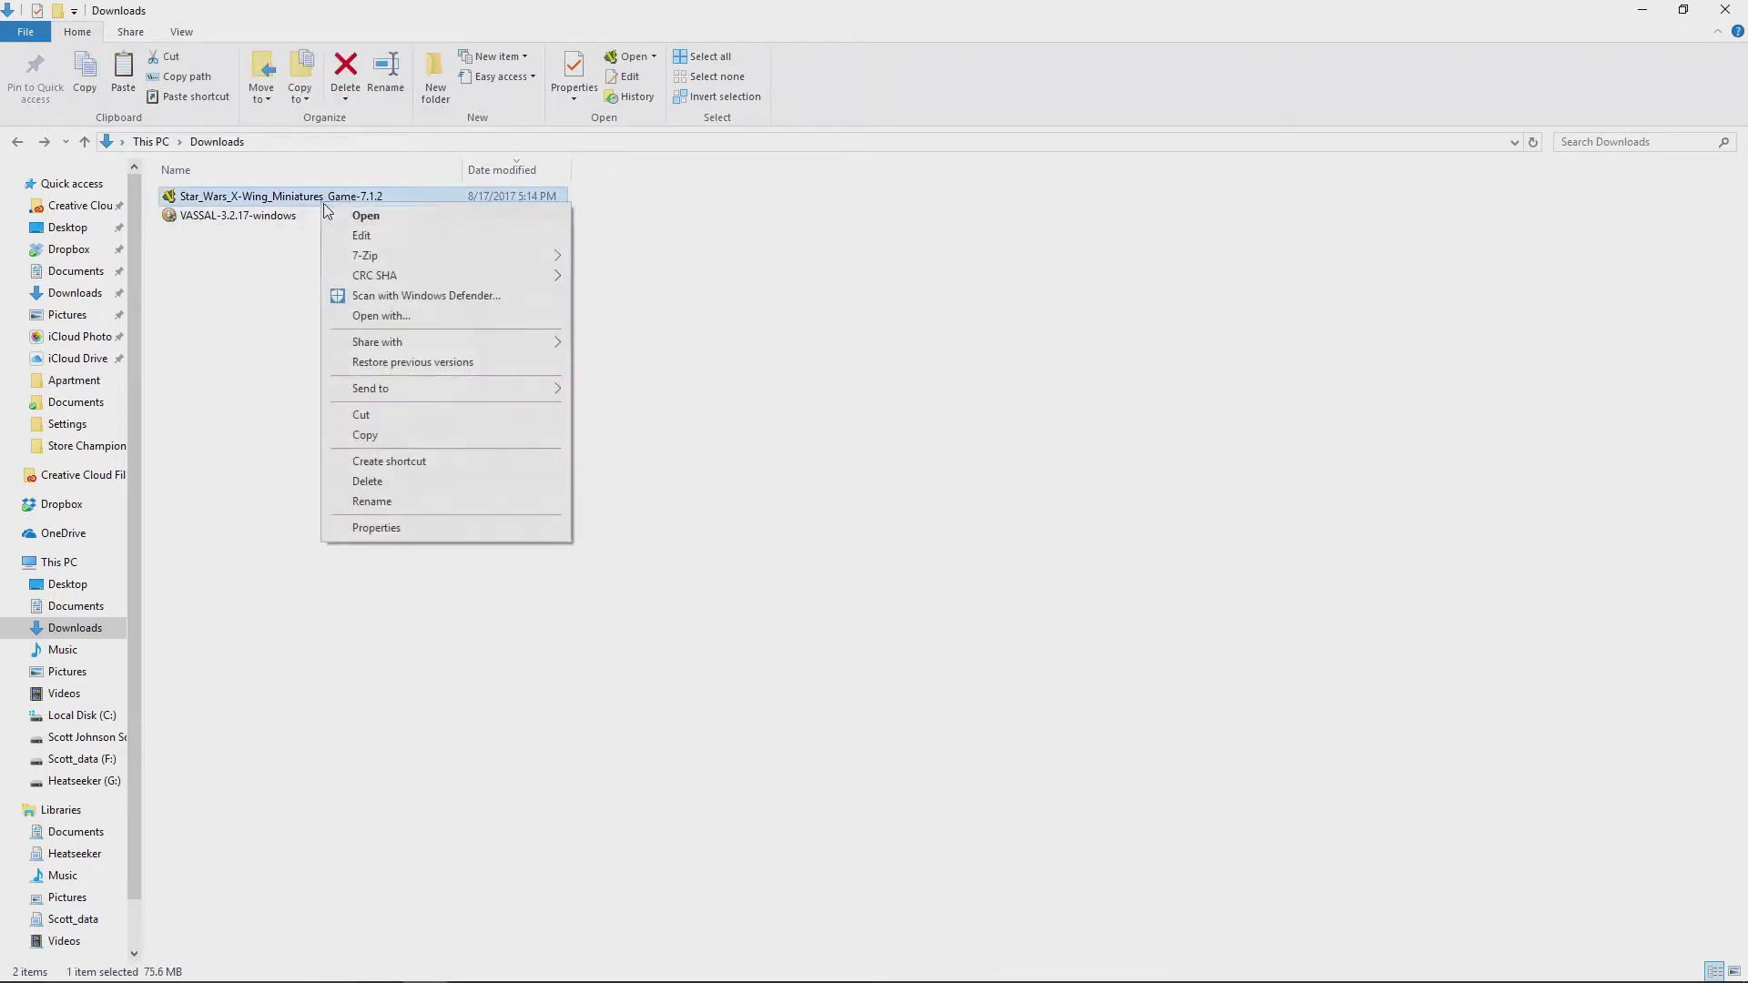
{"action": "left_click", "coordinate": [396, 435]}
Step: Paste the module into C:\Program Files\VASSAL-3.2.17, granting administrator permission
{"action": "left_click", "coordinate": [82, 715]}
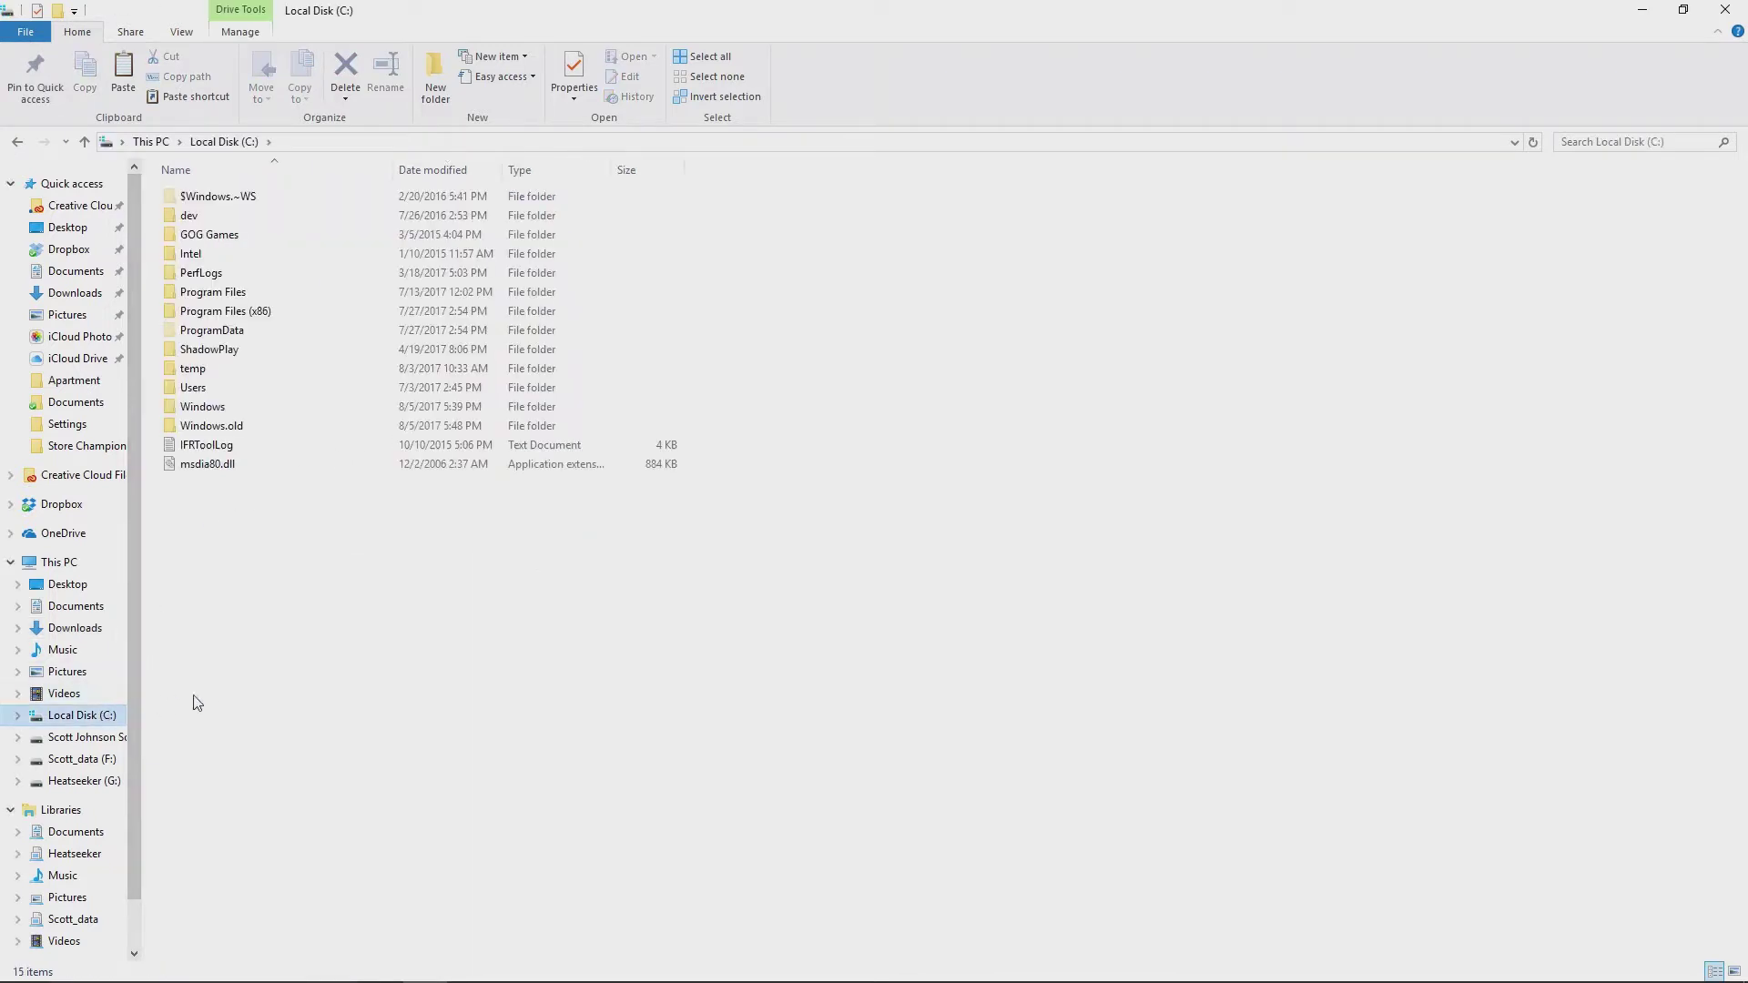
{"action": "double_click", "coordinate": [234, 292]}
{"action": "scroll", "coordinate": [409, 511], "scroll_direction": "down", "scroll_amount": 1}
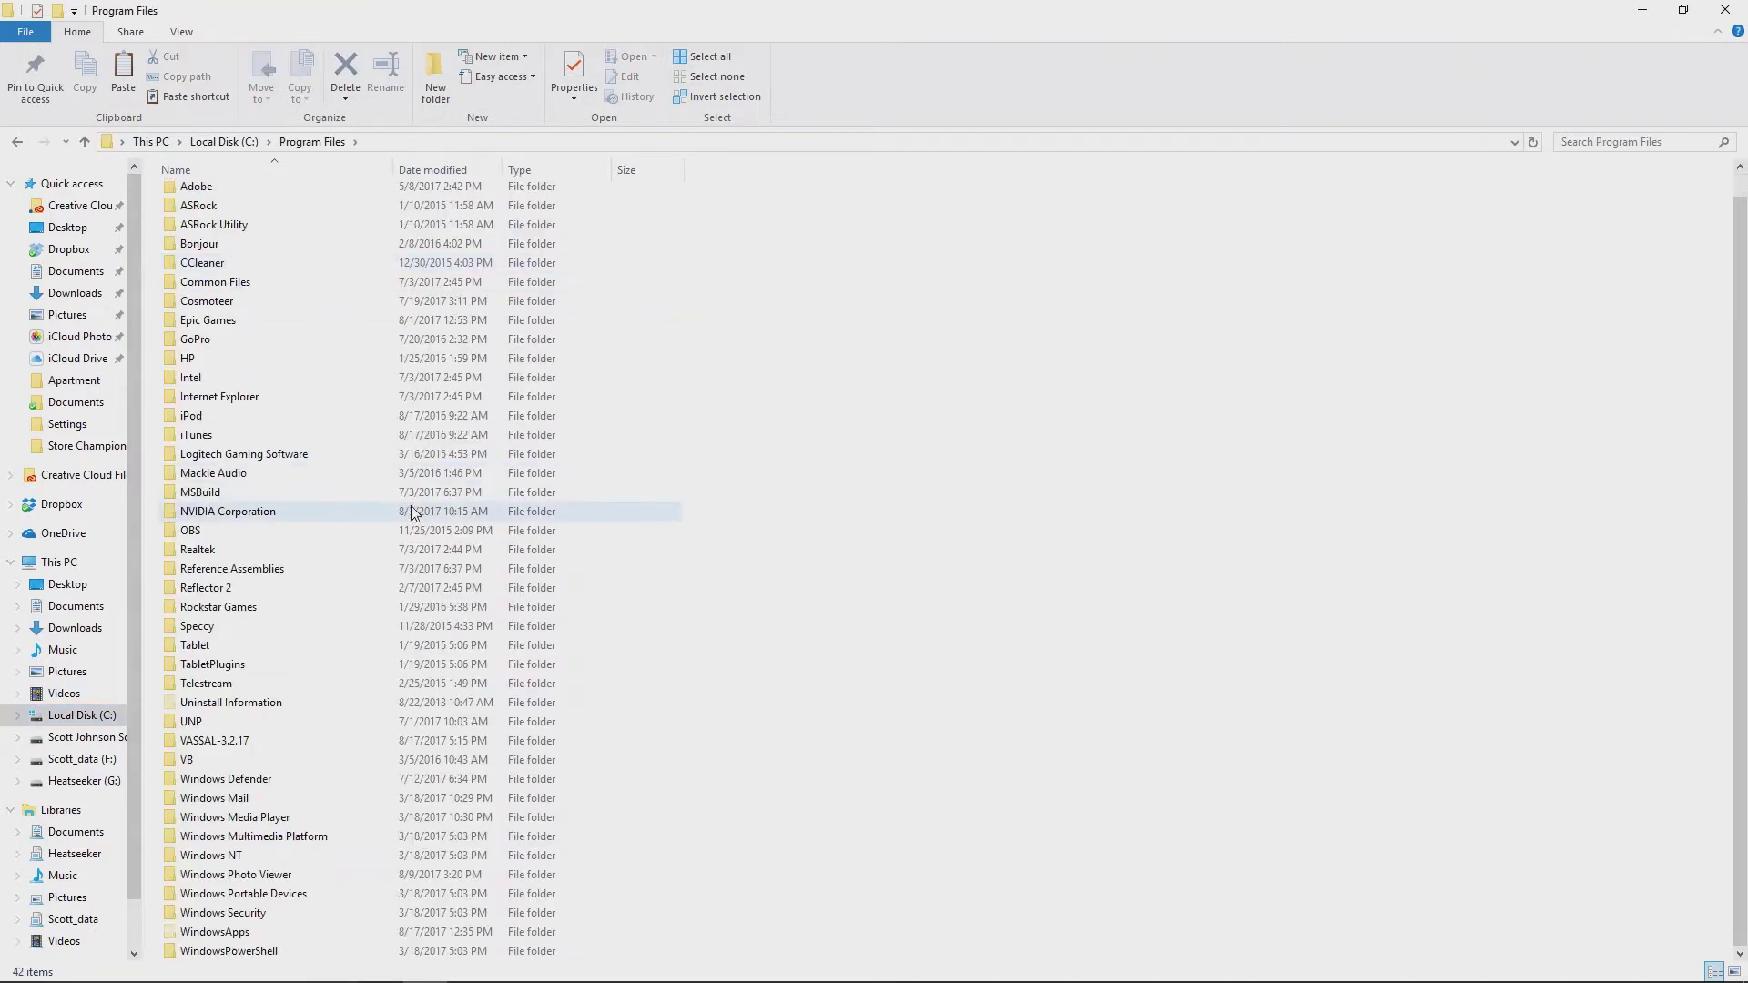
{"action": "double_click", "coordinate": [247, 740]}
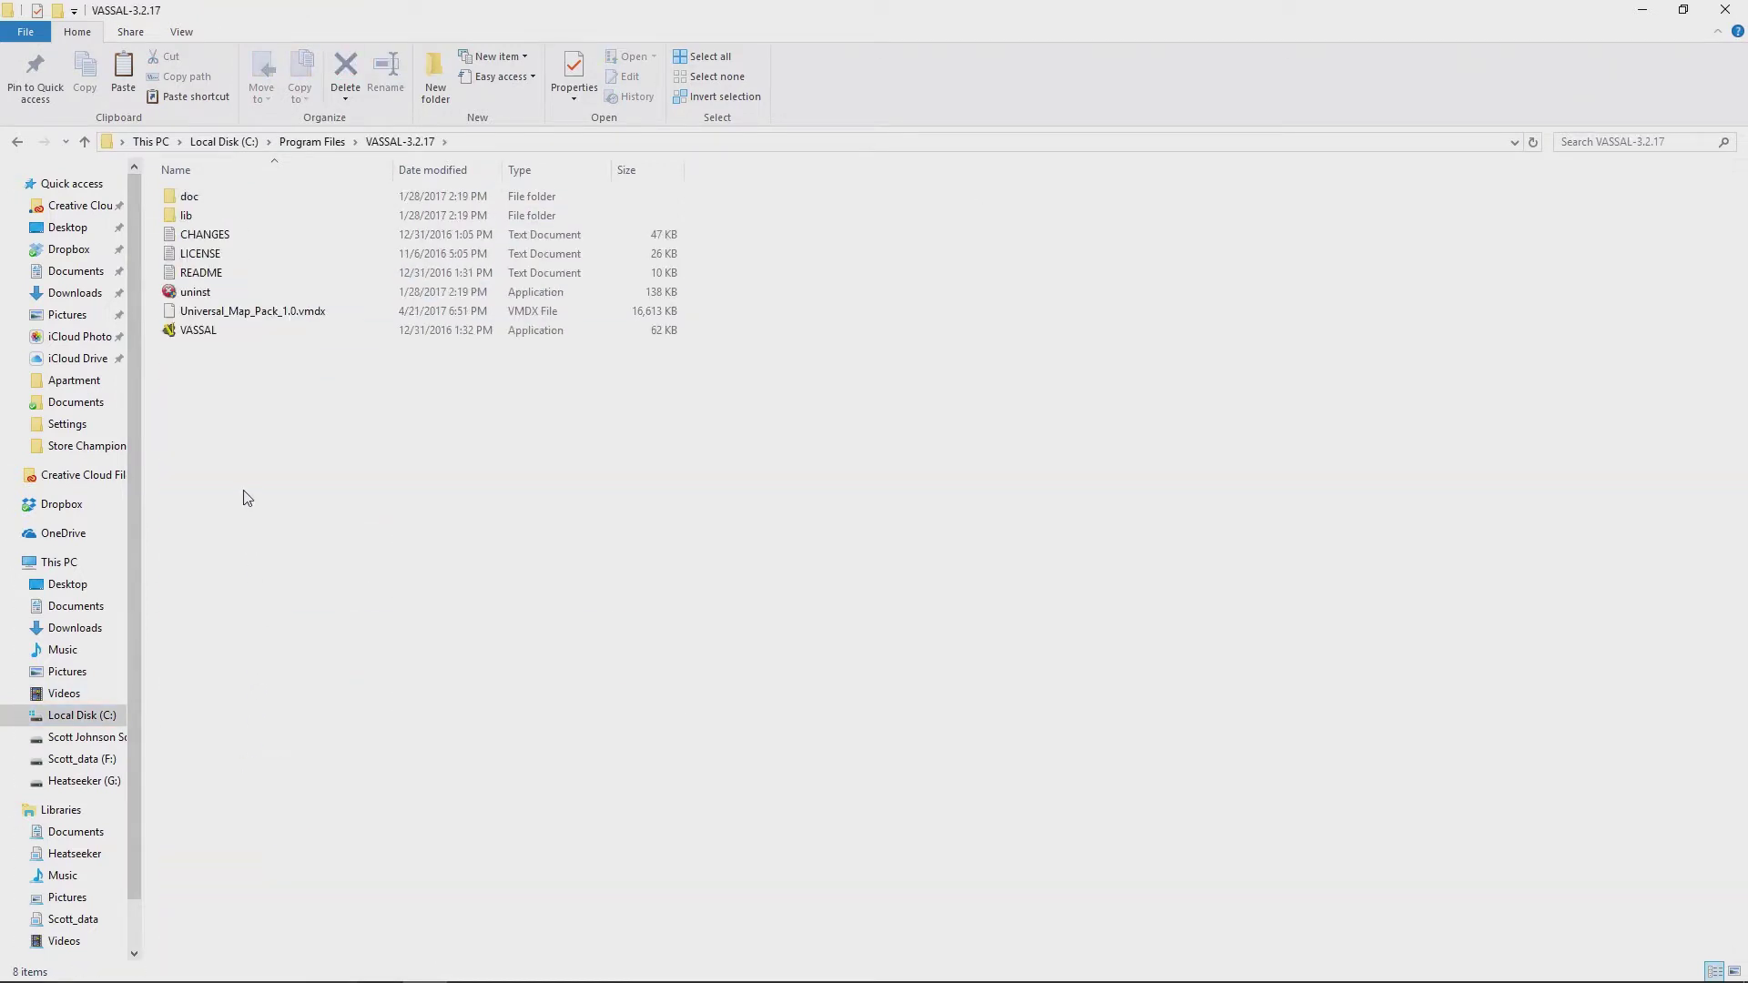
{"action": "right_click", "coordinate": [244, 448]}
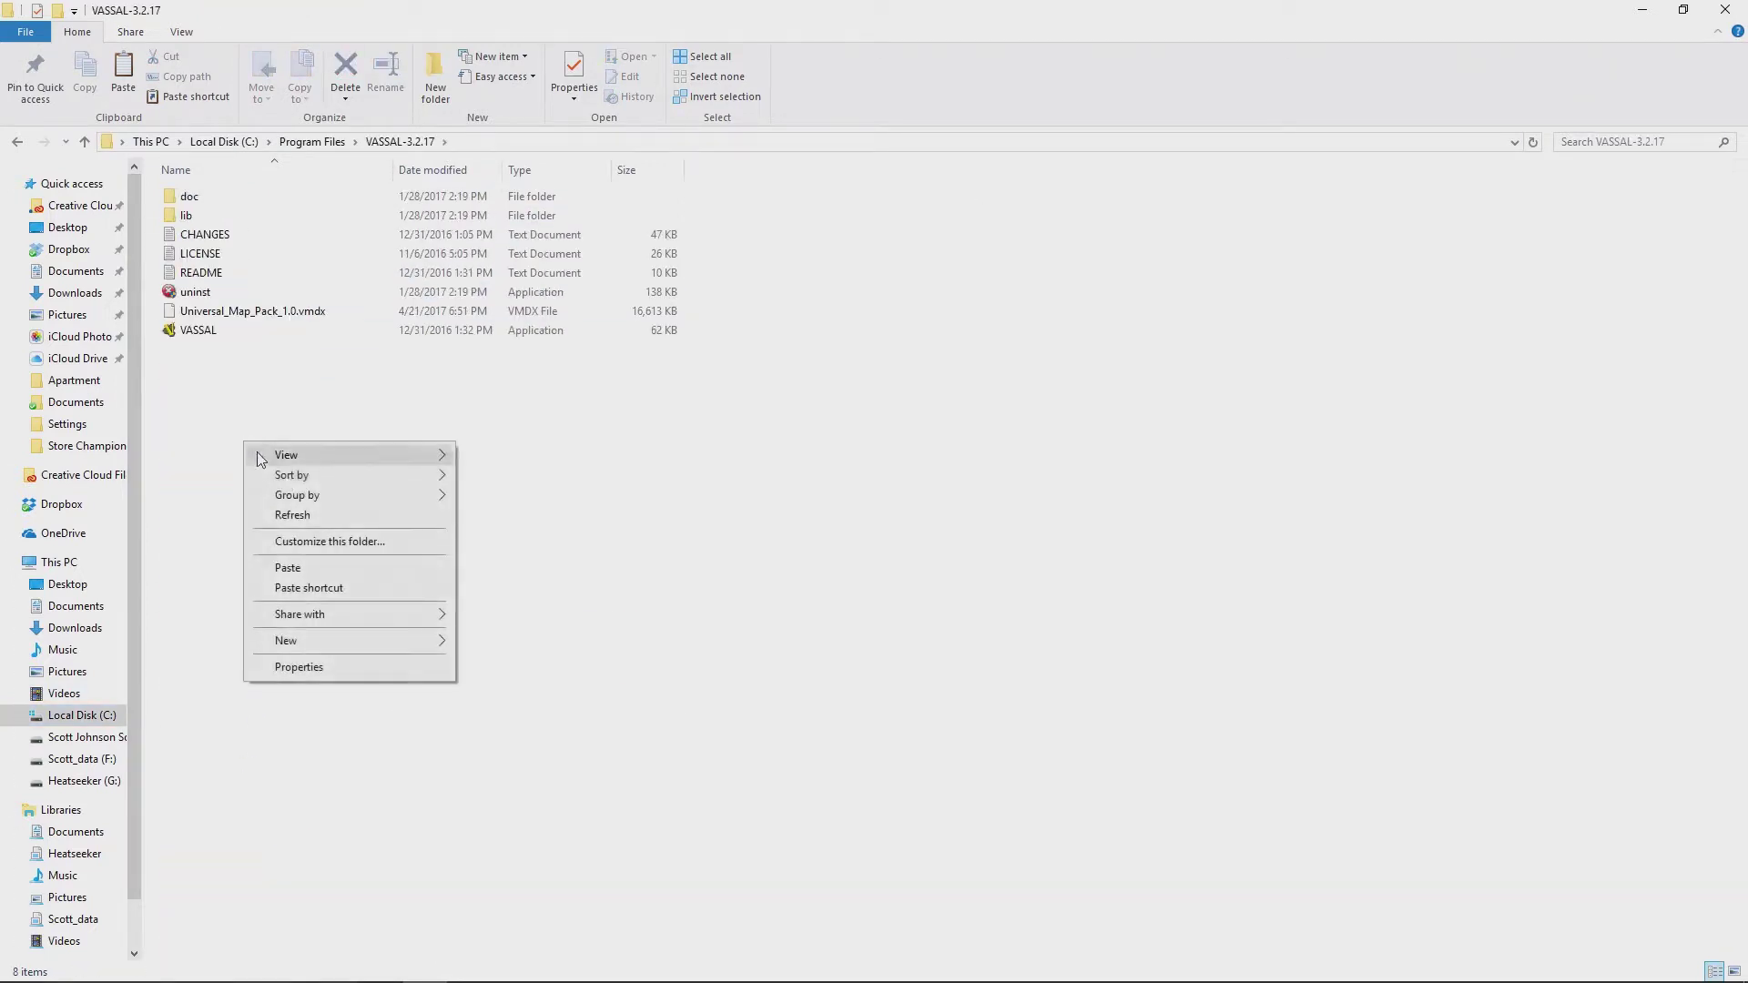
{"action": "left_click", "coordinate": [315, 568]}
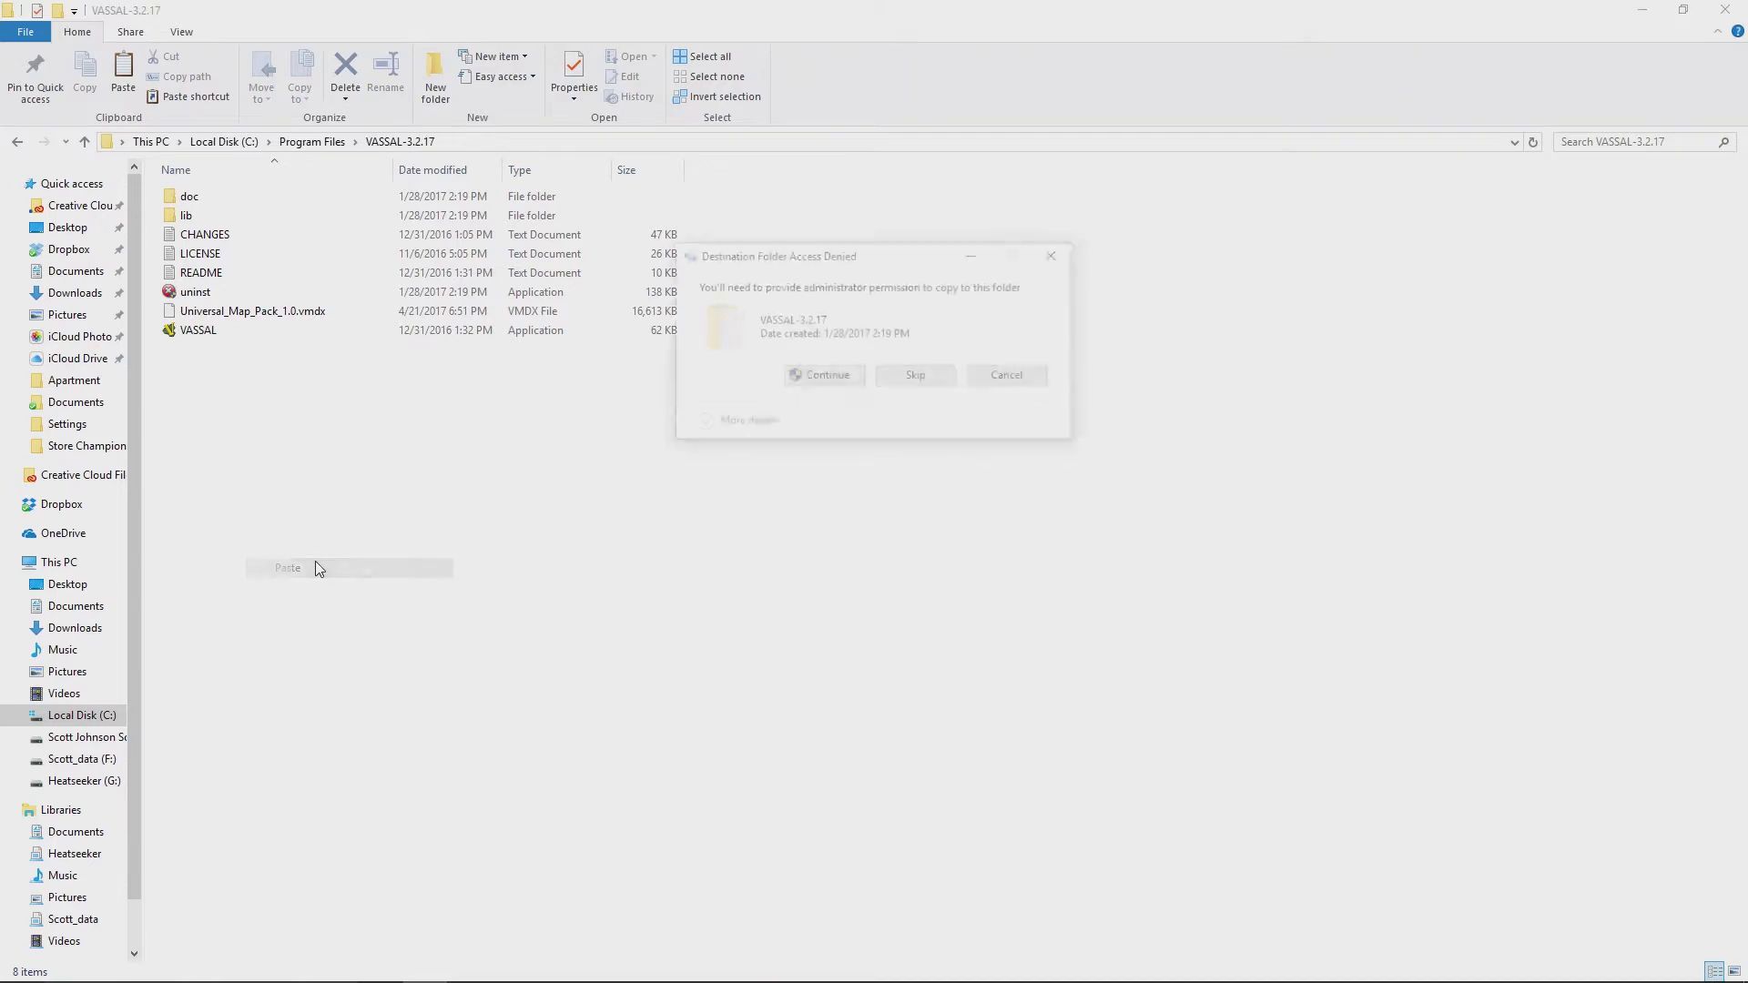
{"action": "left_click", "coordinate": [826, 374]}
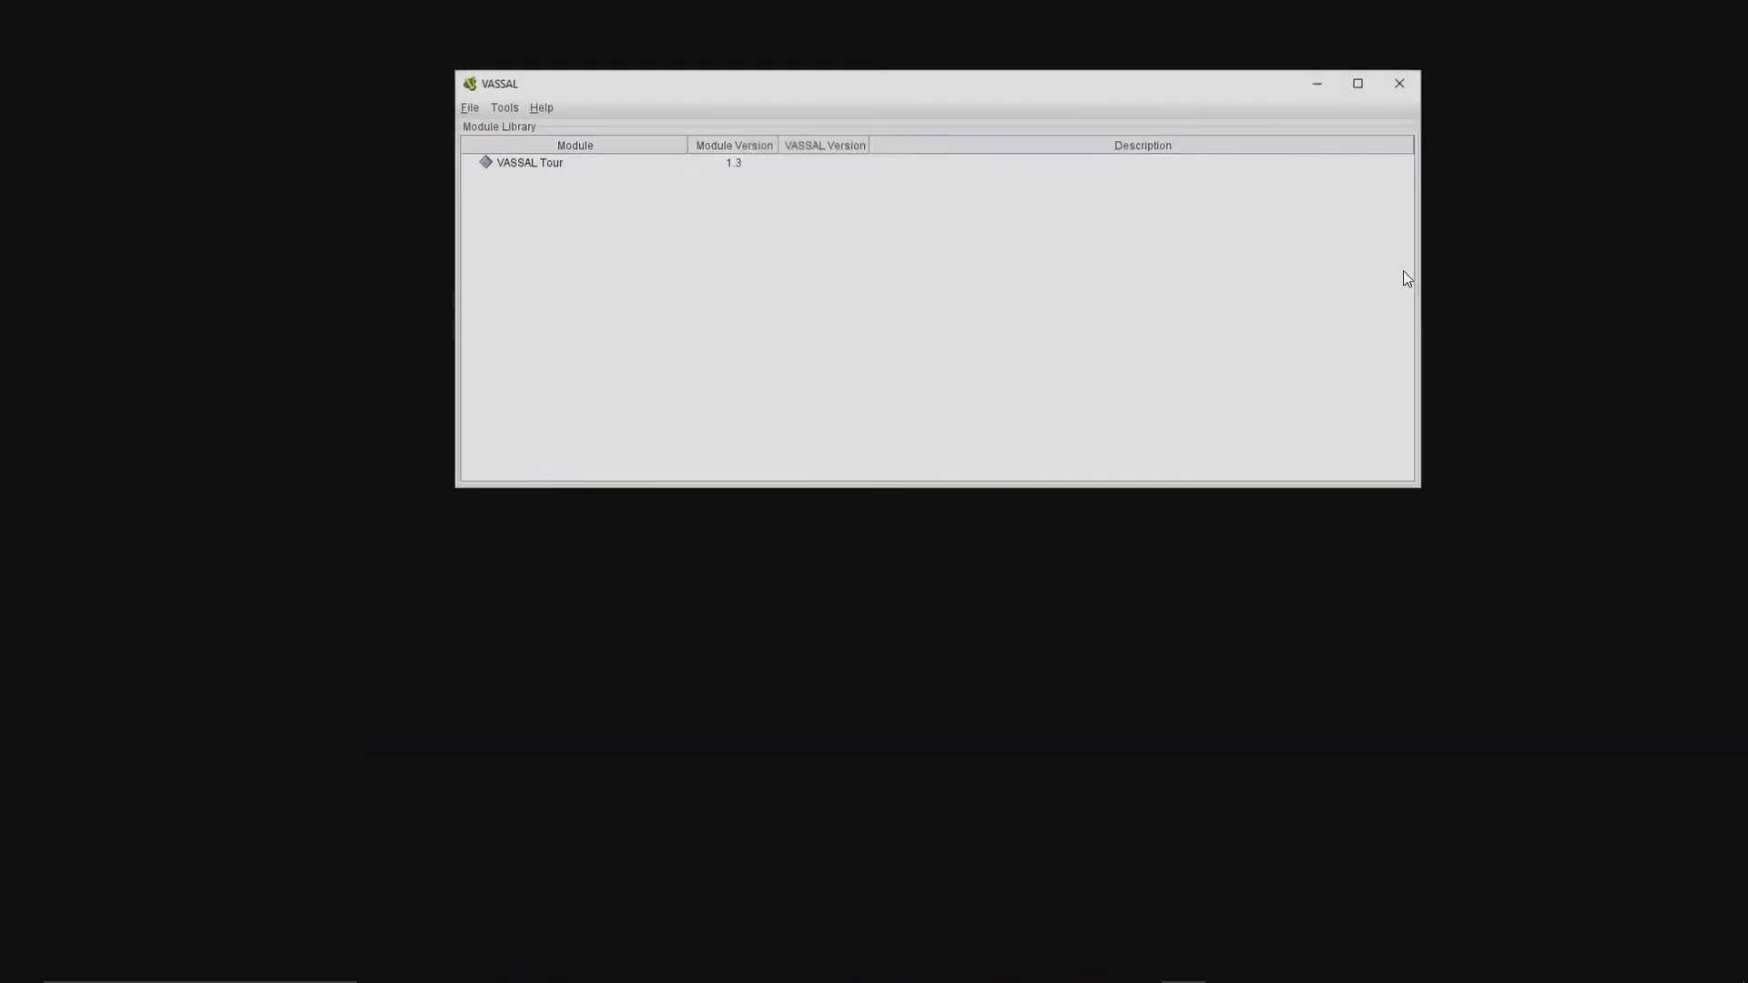
Step: Open the Star_Wars_X-Wing_Miniatures_Game-7.1.2 module from the VASSAL-3.2.17 folder via File > Open Module
{"action": "left_click", "coordinate": [470, 108]}
{"action": "left_click", "coordinate": [478, 127]}
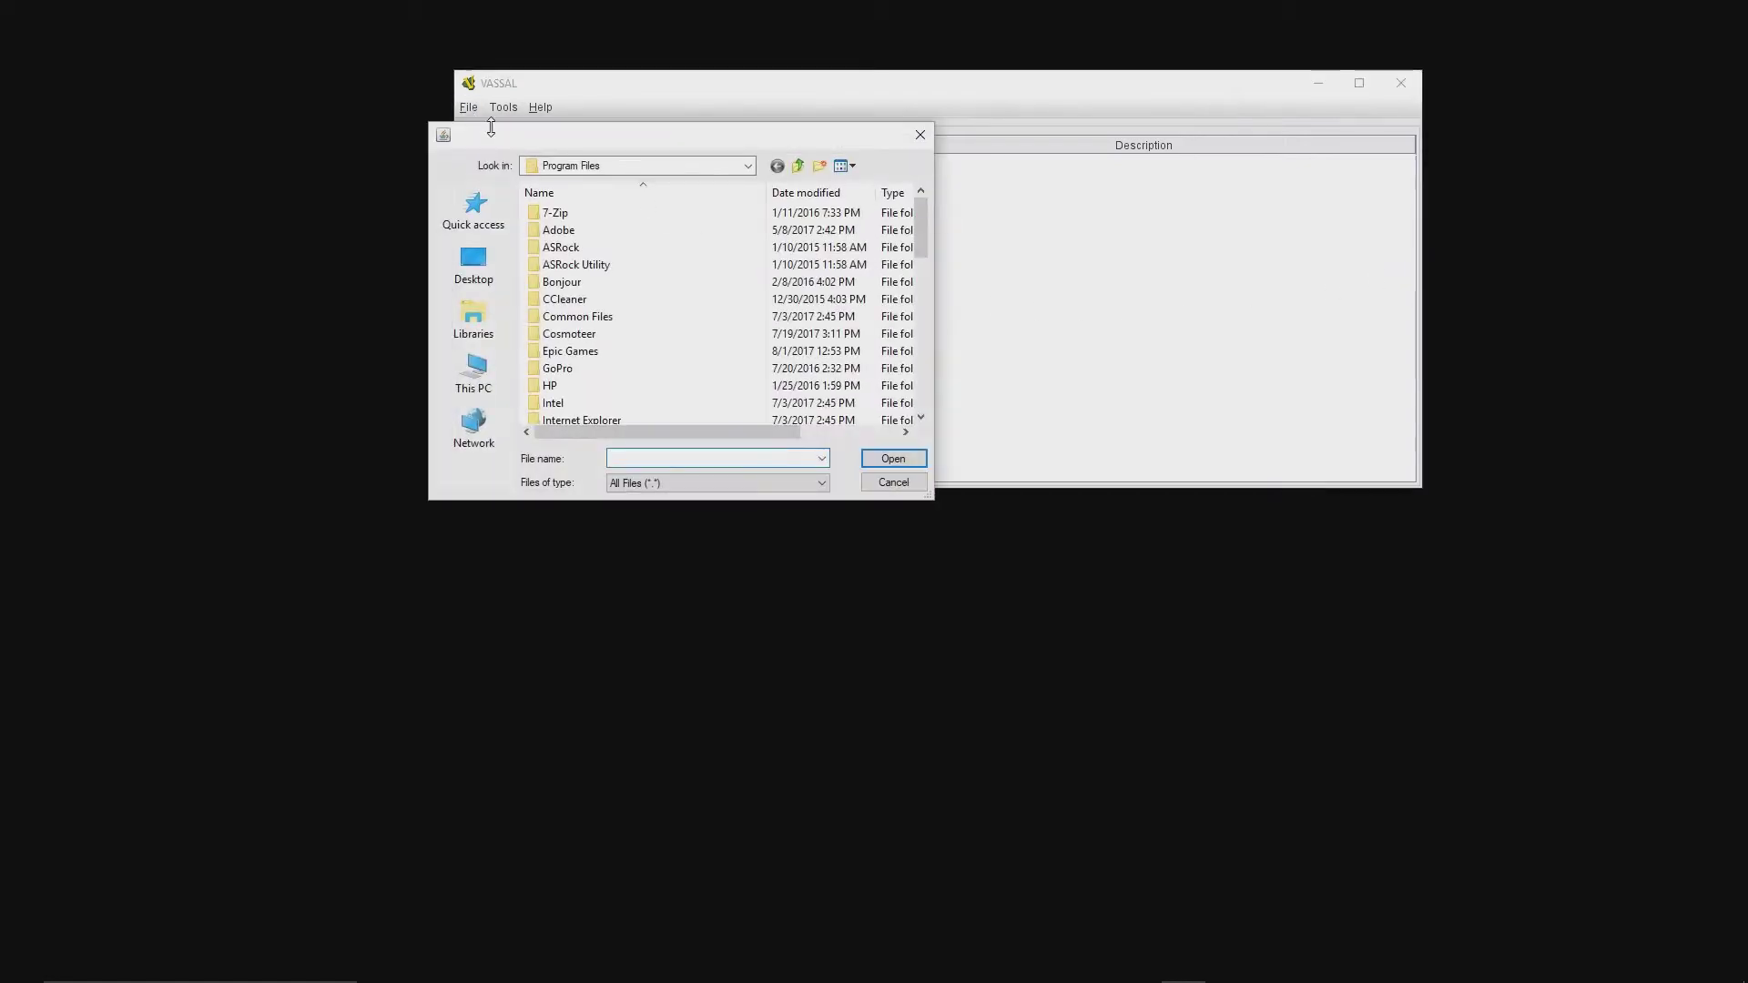
{"action": "left_click_drag", "start_coordinate": [691, 138], "coordinate": [773, 132]}
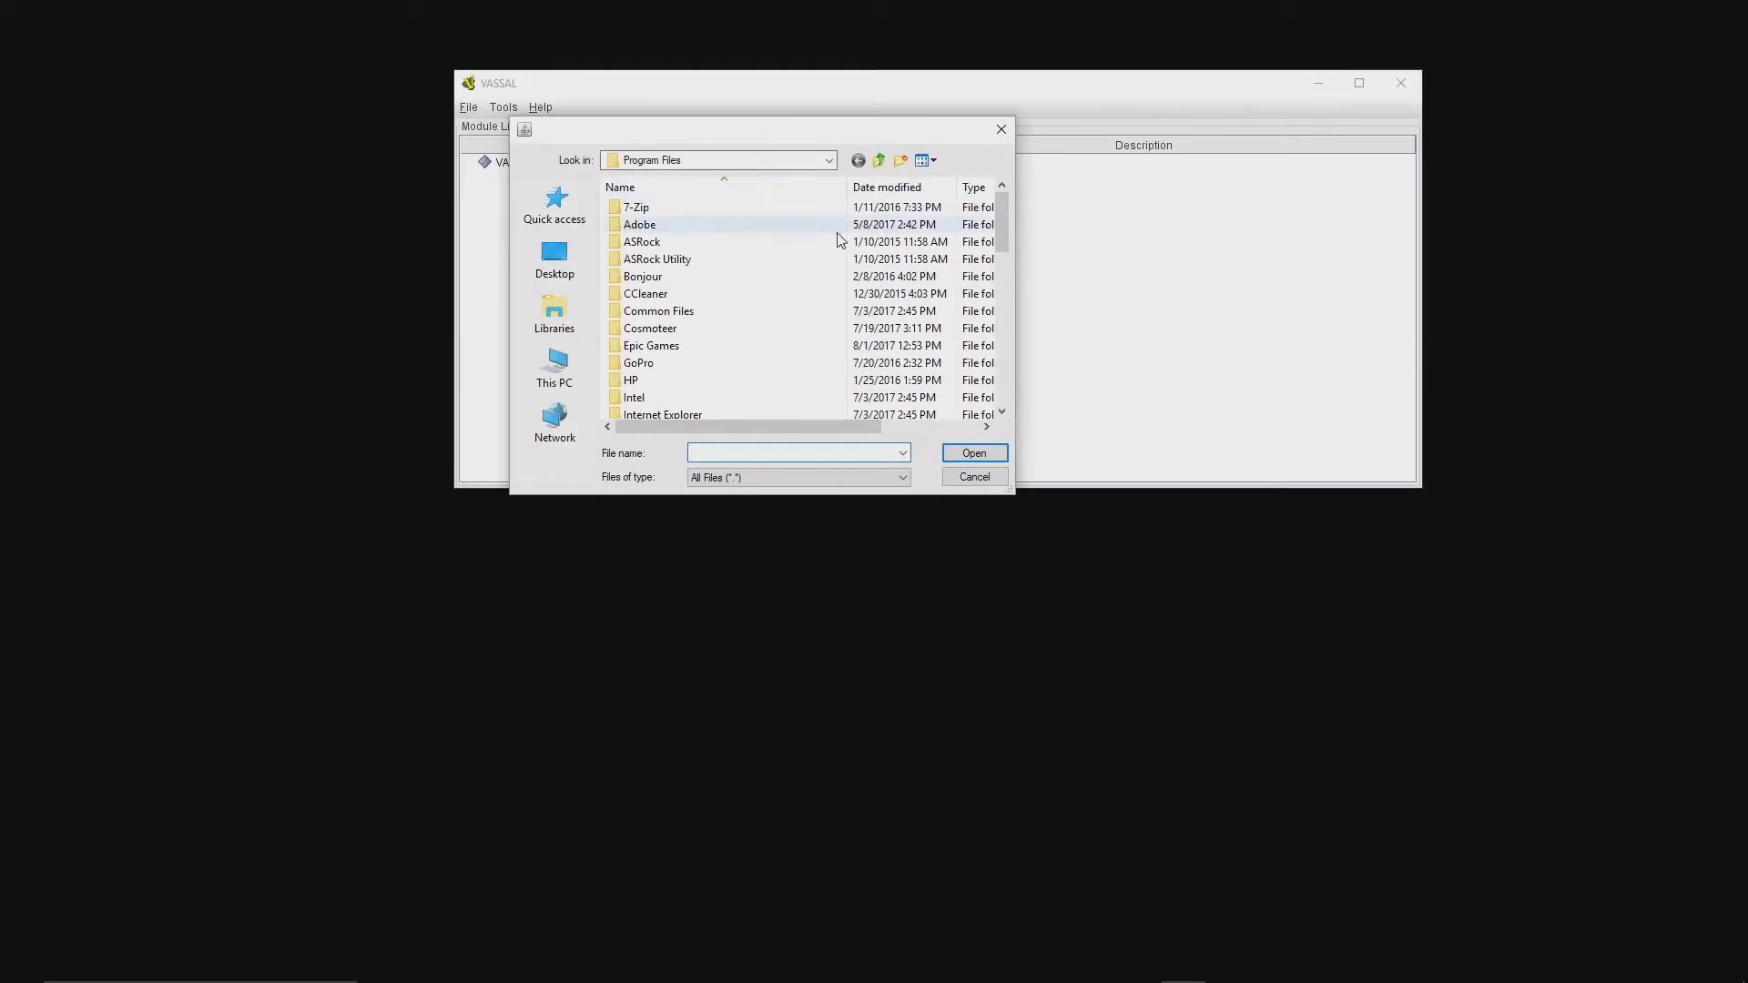
{"action": "scroll", "coordinate": [816, 337], "scroll_direction": "down", "scroll_amount": 2}
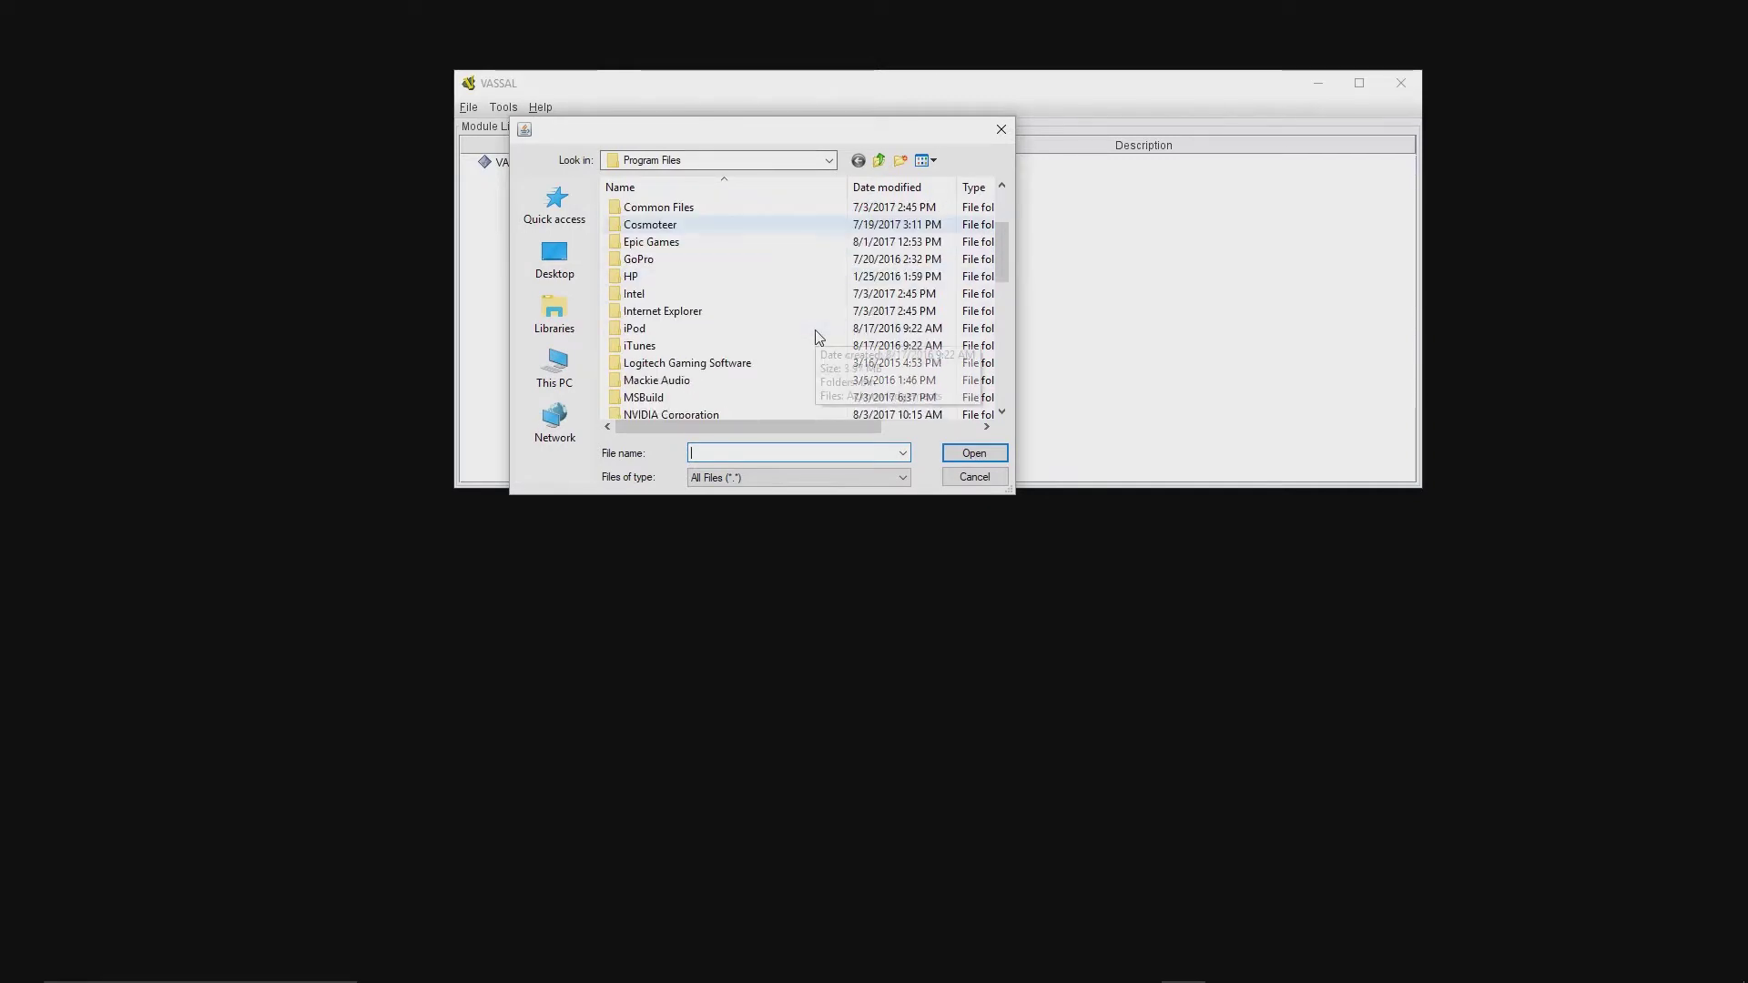
{"action": "scroll", "coordinate": [816, 336], "scroll_direction": "down", "scroll_amount": 1}
{"action": "scroll", "coordinate": [815, 335], "scroll_direction": "down", "scroll_amount": 2}
{"action": "scroll", "coordinate": [815, 336], "scroll_direction": "down", "scroll_amount": 2}
{"action": "scroll", "coordinate": [816, 336], "scroll_direction": "down", "scroll_amount": 1}
{"action": "double_click", "coordinate": [691, 314]}
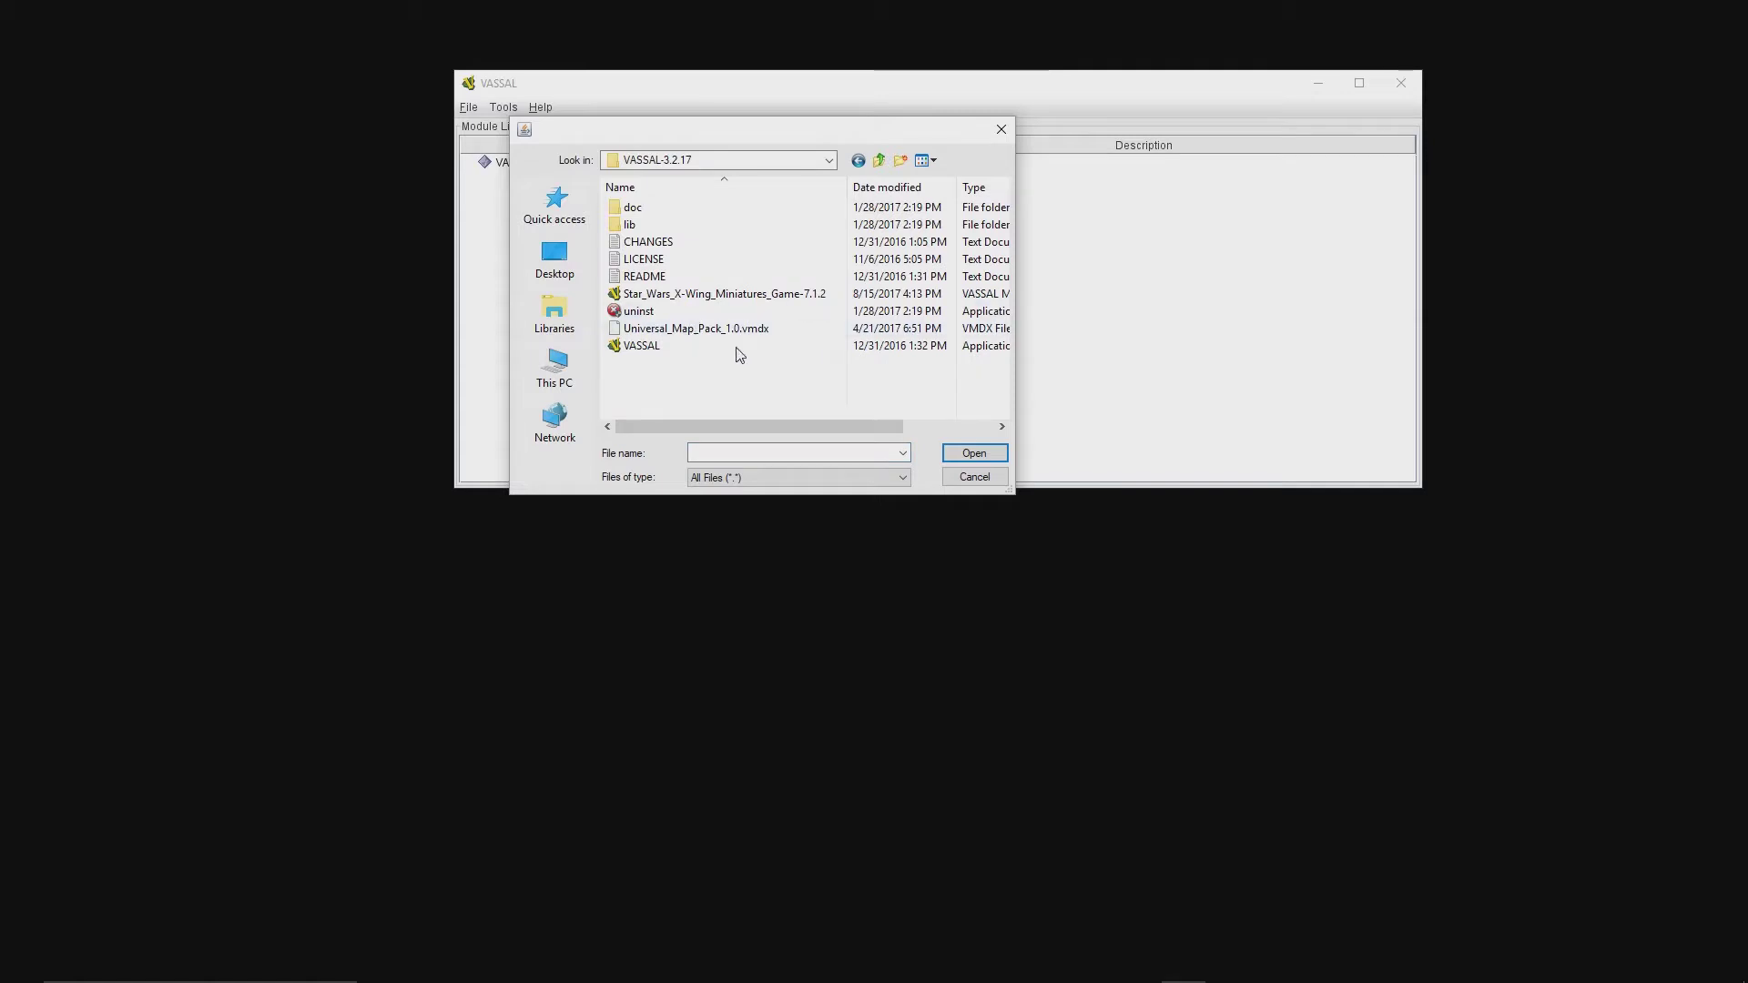
{"action": "left_click", "coordinate": [752, 297]}
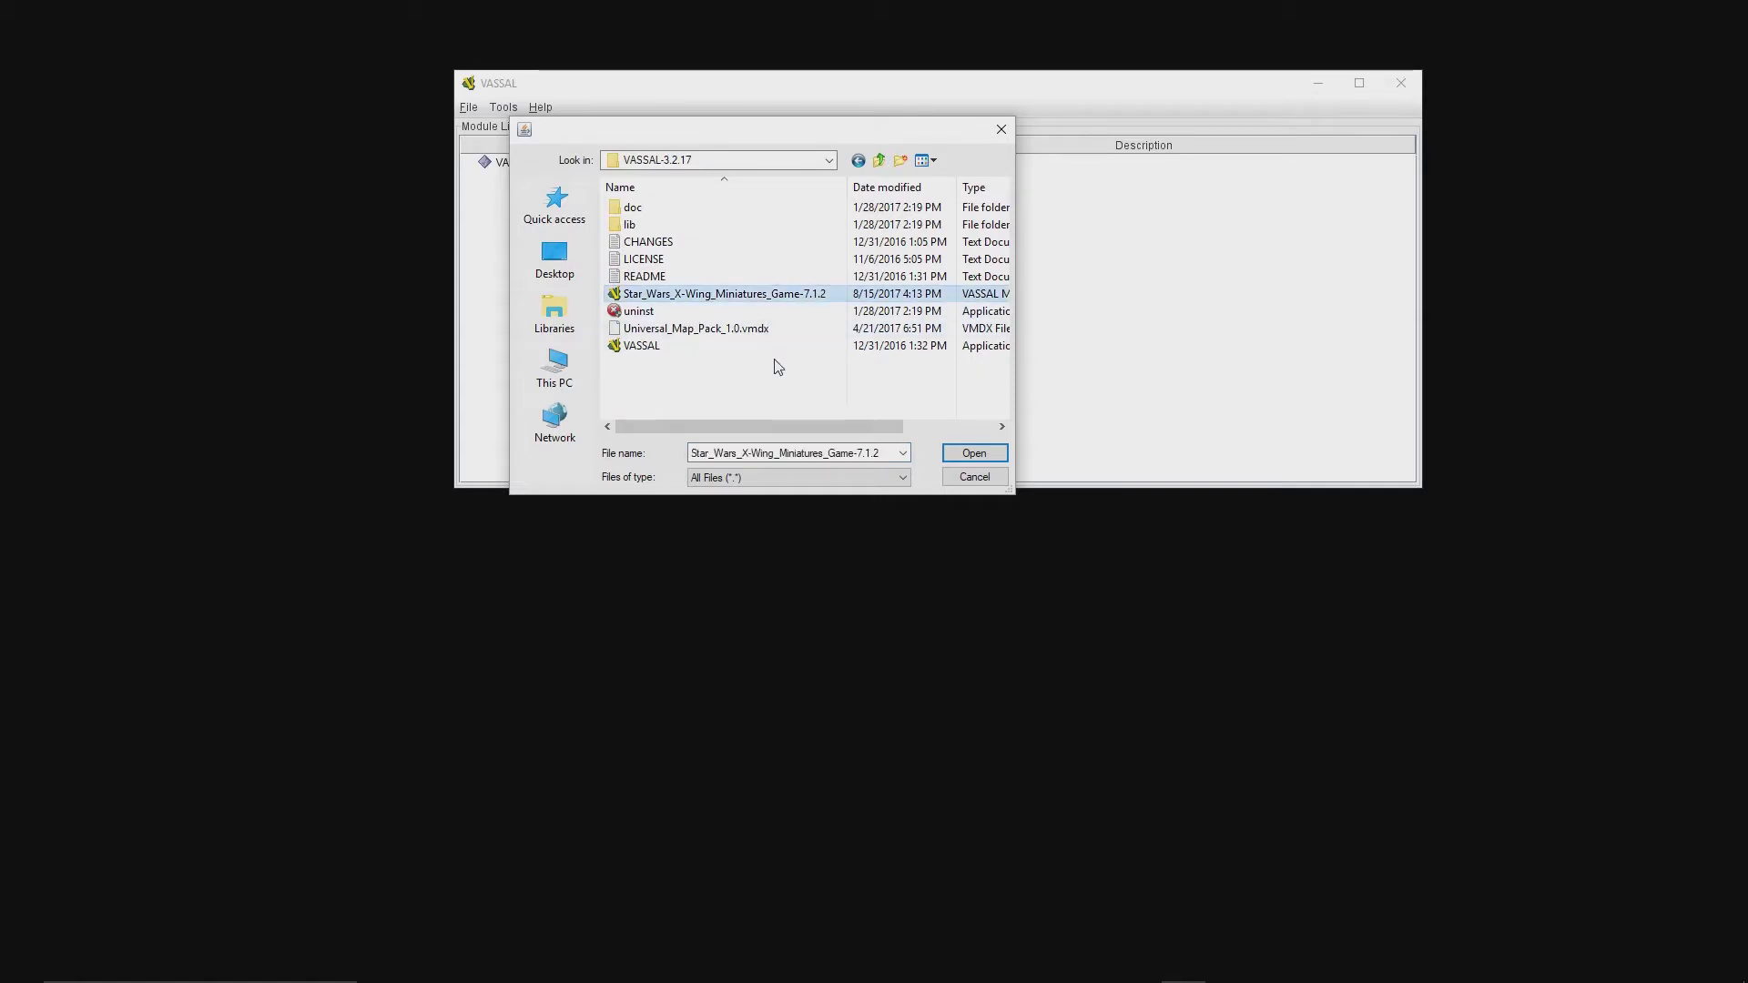
{"action": "left_click", "coordinate": [972, 453]}
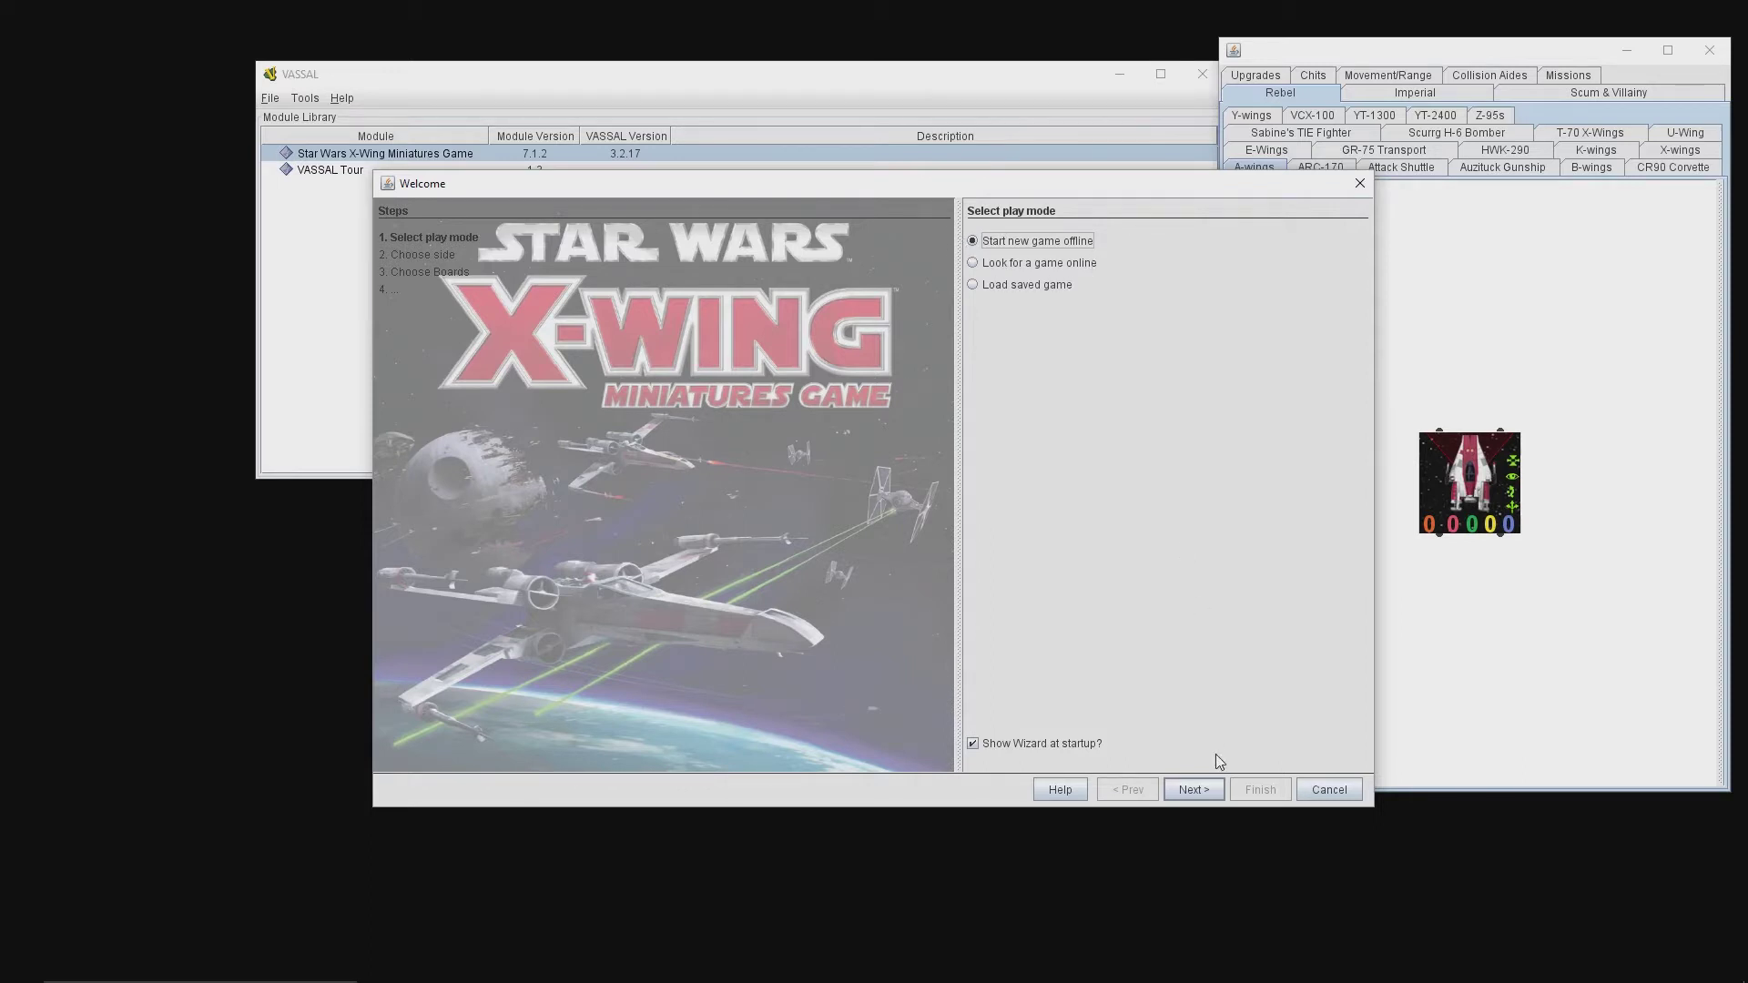
Step: Keep offline play, join as Player 1, and choose the 3'x3' - Starfield - Light board
{"action": "left_click", "coordinate": [1193, 793]}
{"action": "left_click", "coordinate": [1121, 482]}
{"action": "left_click", "coordinate": [1143, 512]}
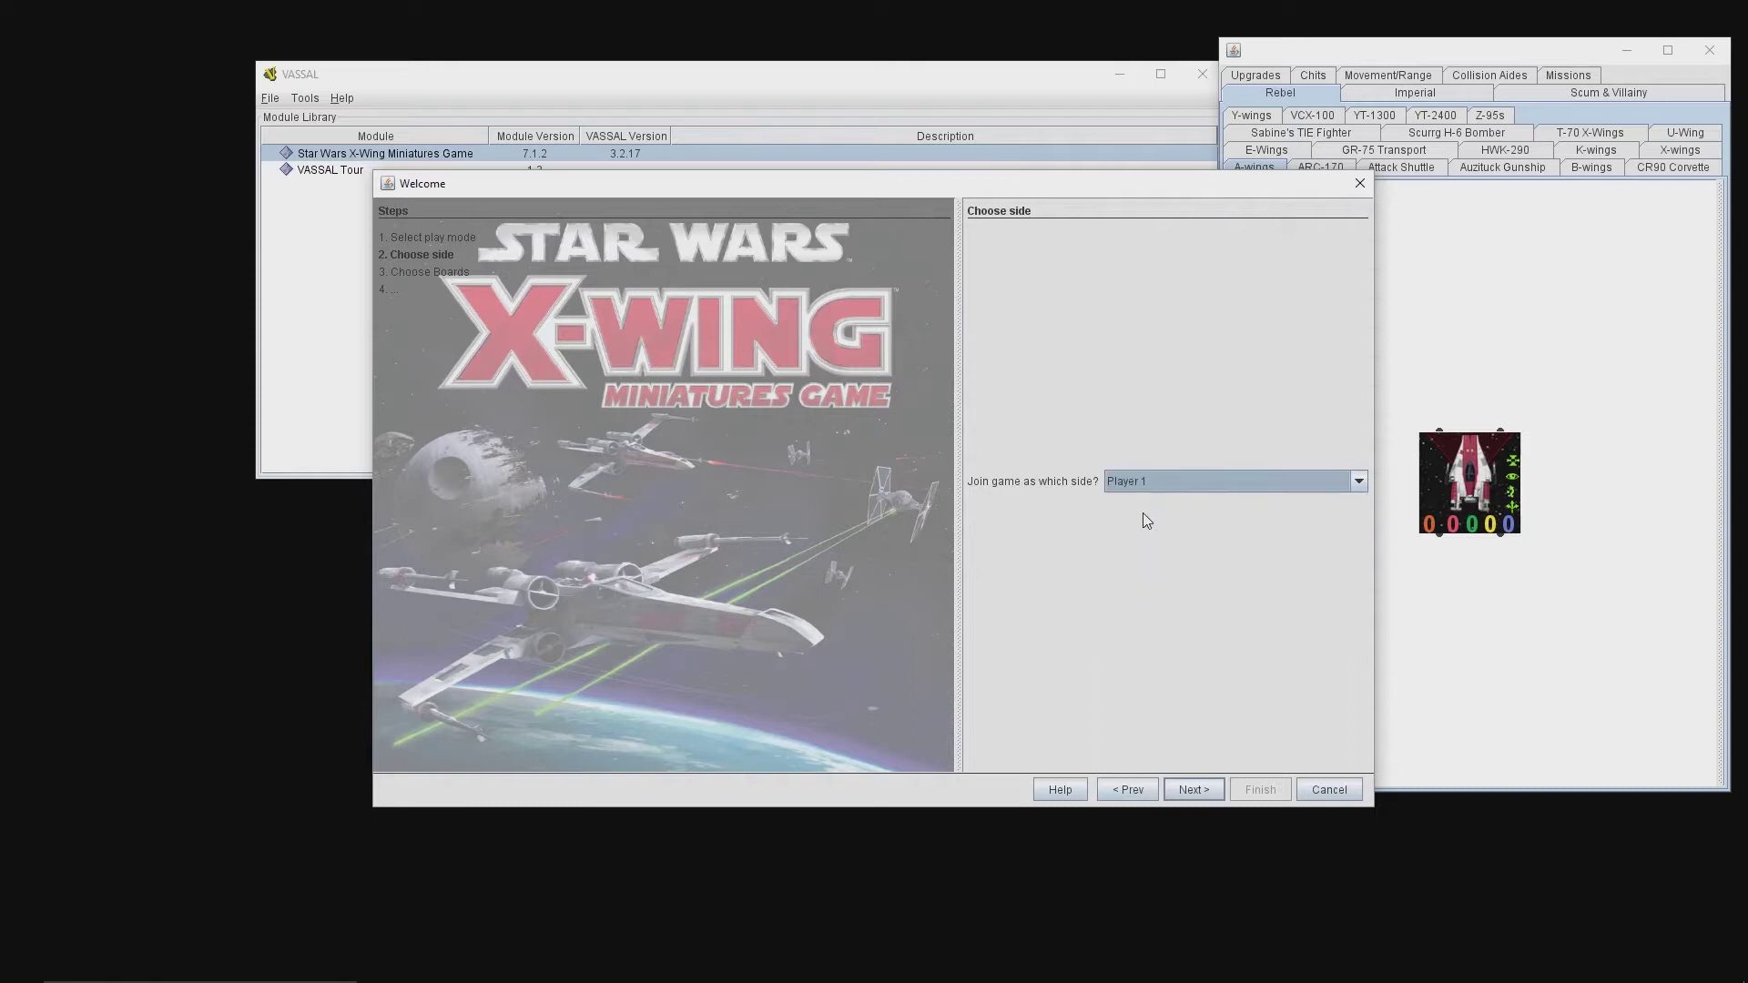
{"action": "left_click", "coordinate": [1195, 790]}
{"action": "left_click", "coordinate": [1247, 253]}
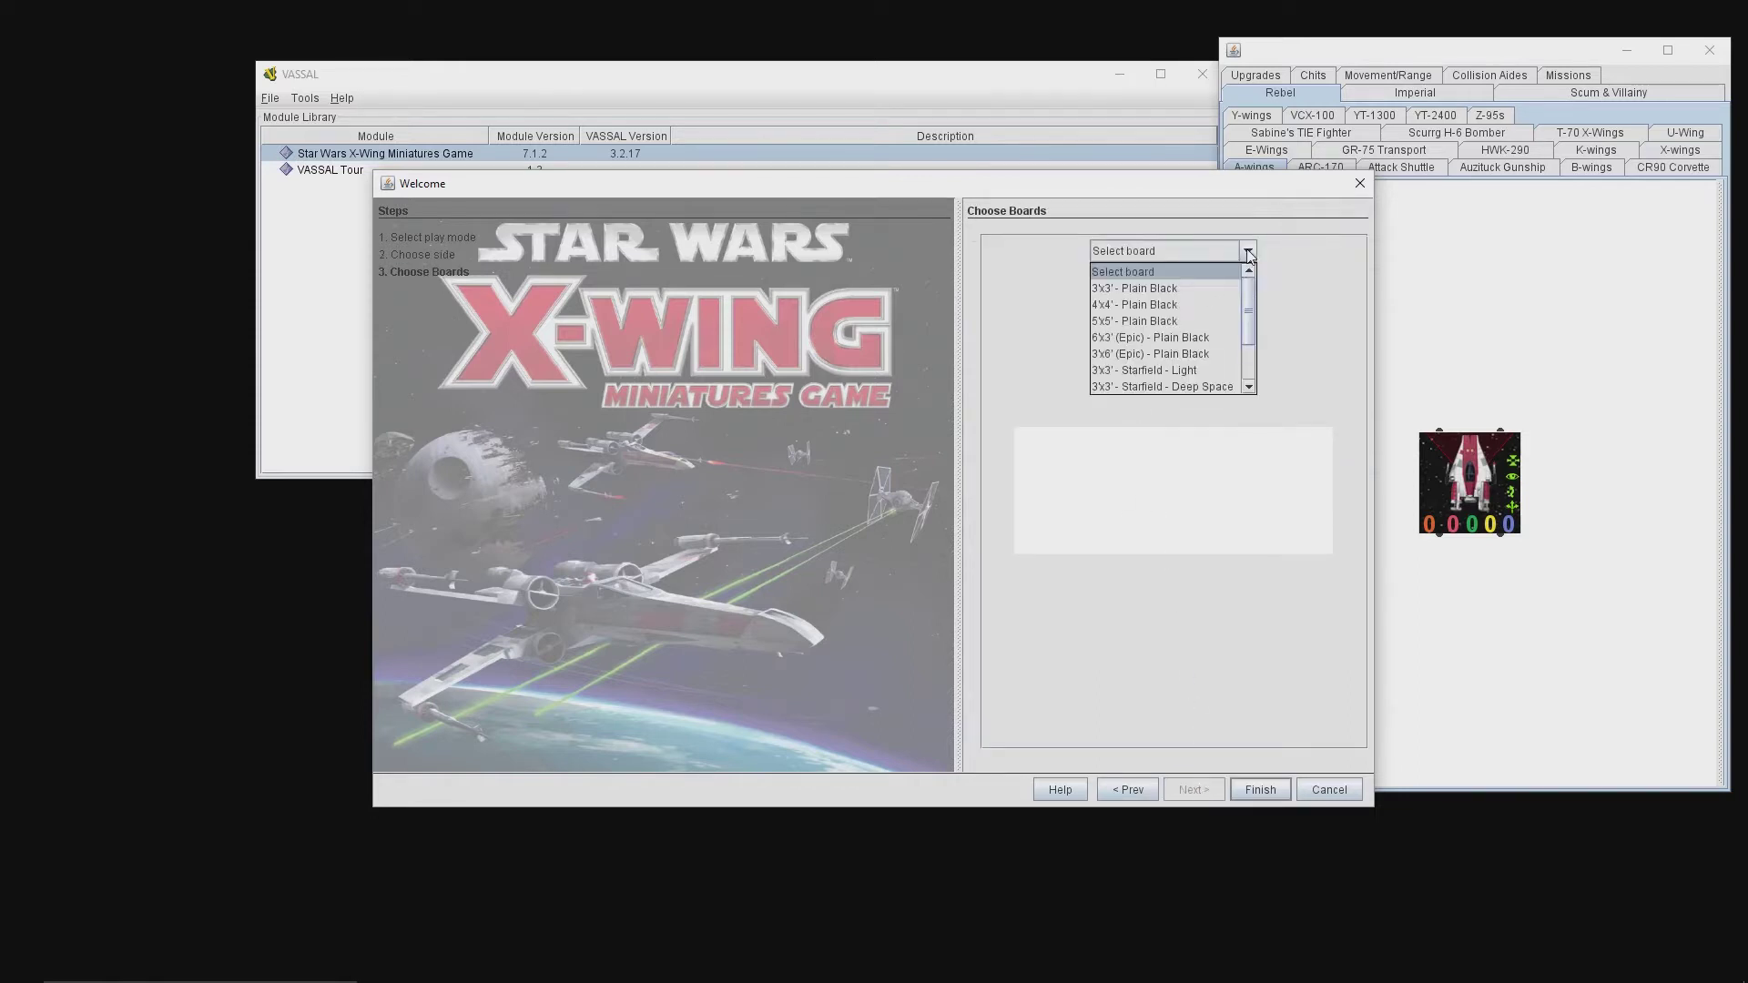
{"action": "scroll", "coordinate": [1247, 295], "scroll_direction": "down", "scroll_amount": 2}
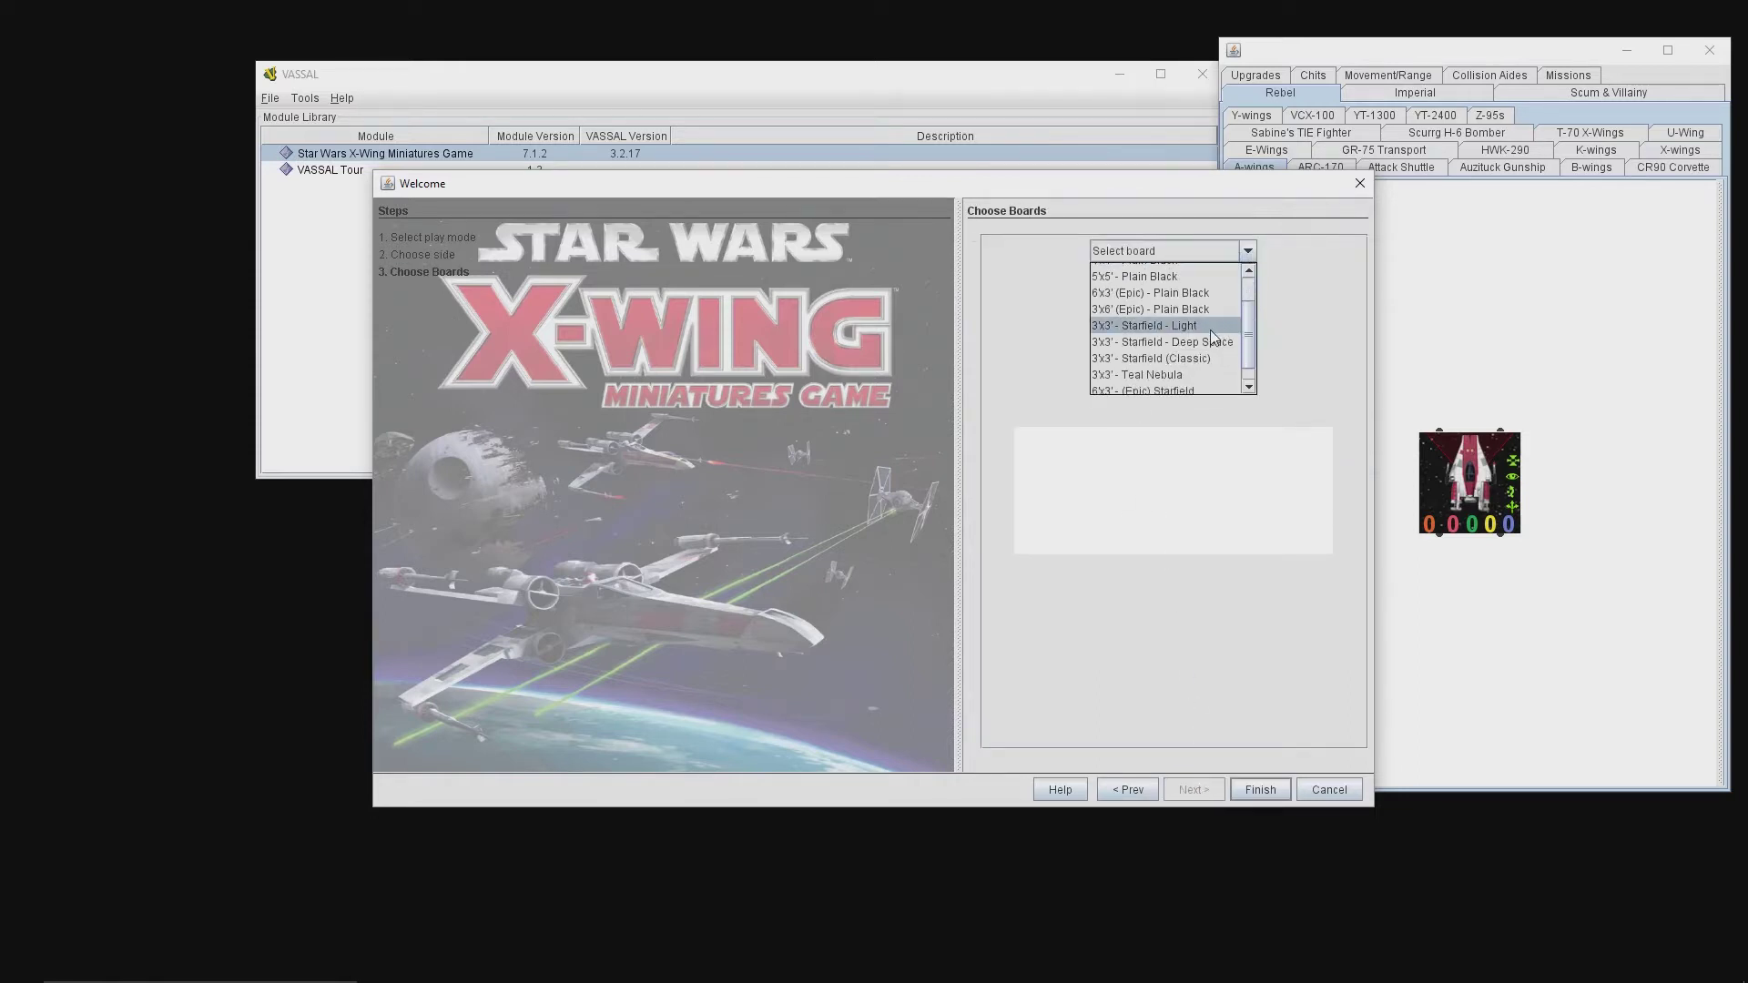
{"action": "left_click", "coordinate": [1209, 330]}
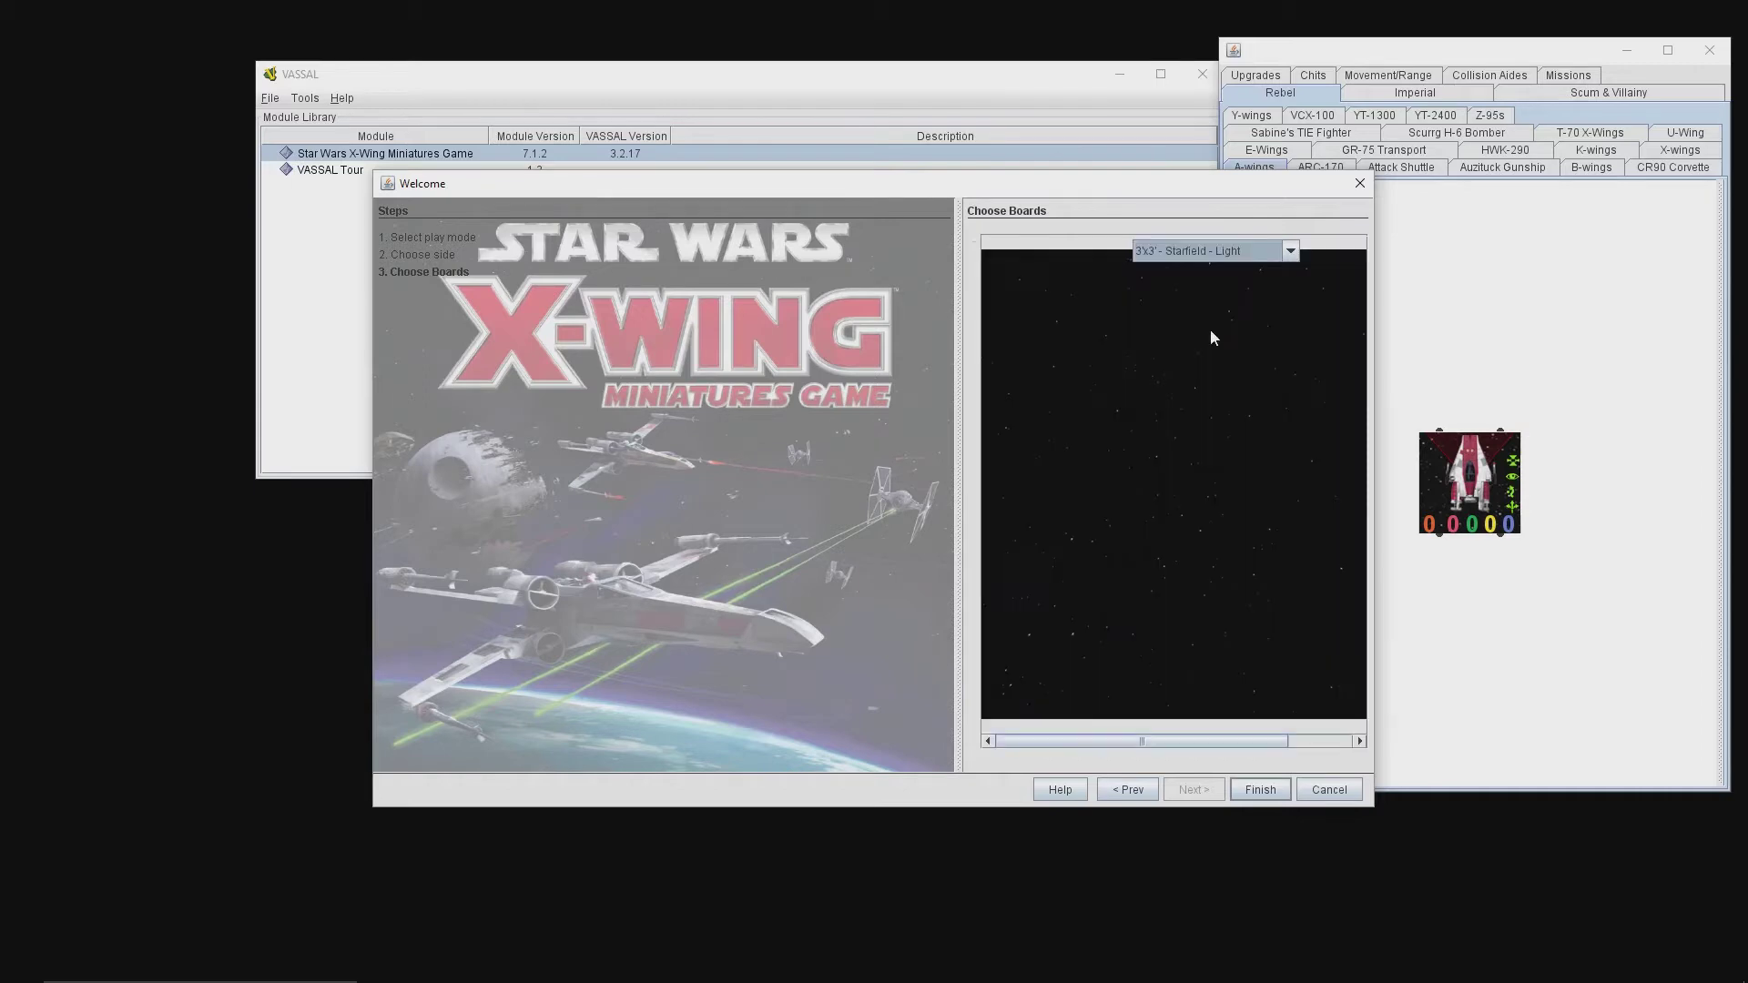
{"action": "left_click", "coordinate": [1260, 789]}
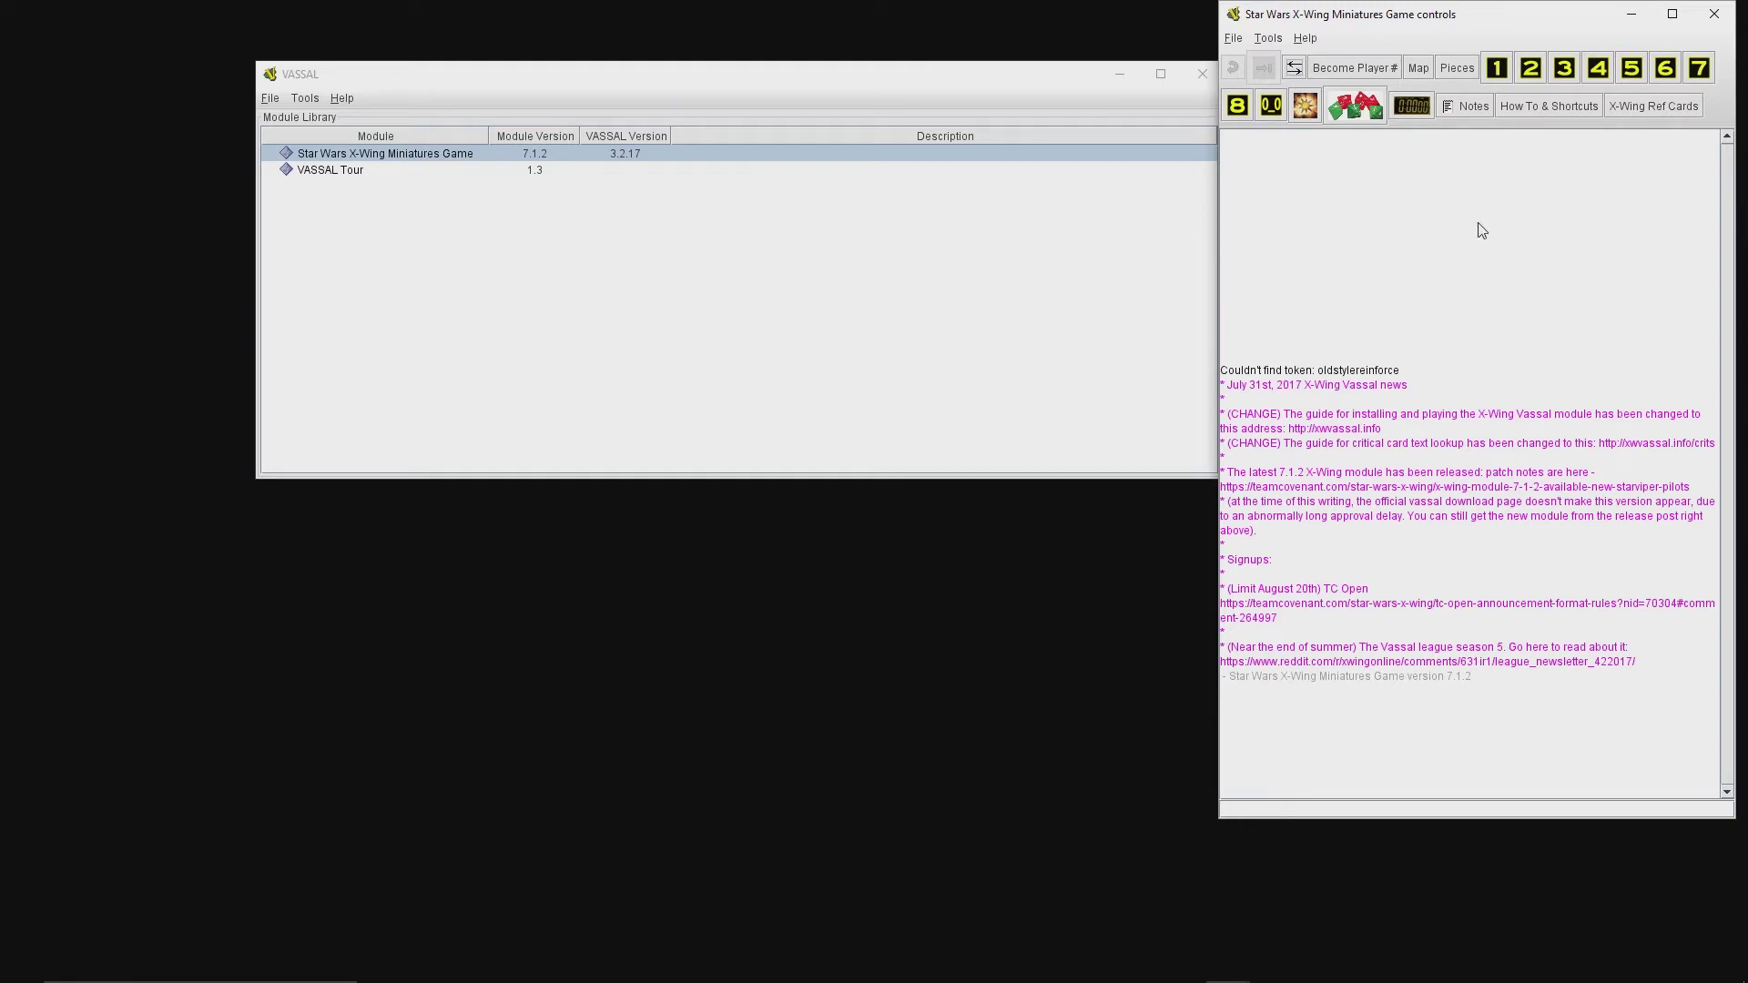
Step: Show the zoomed-in map, the dice roller and the Player 1 window
{"action": "left_click", "coordinate": [1418, 68]}
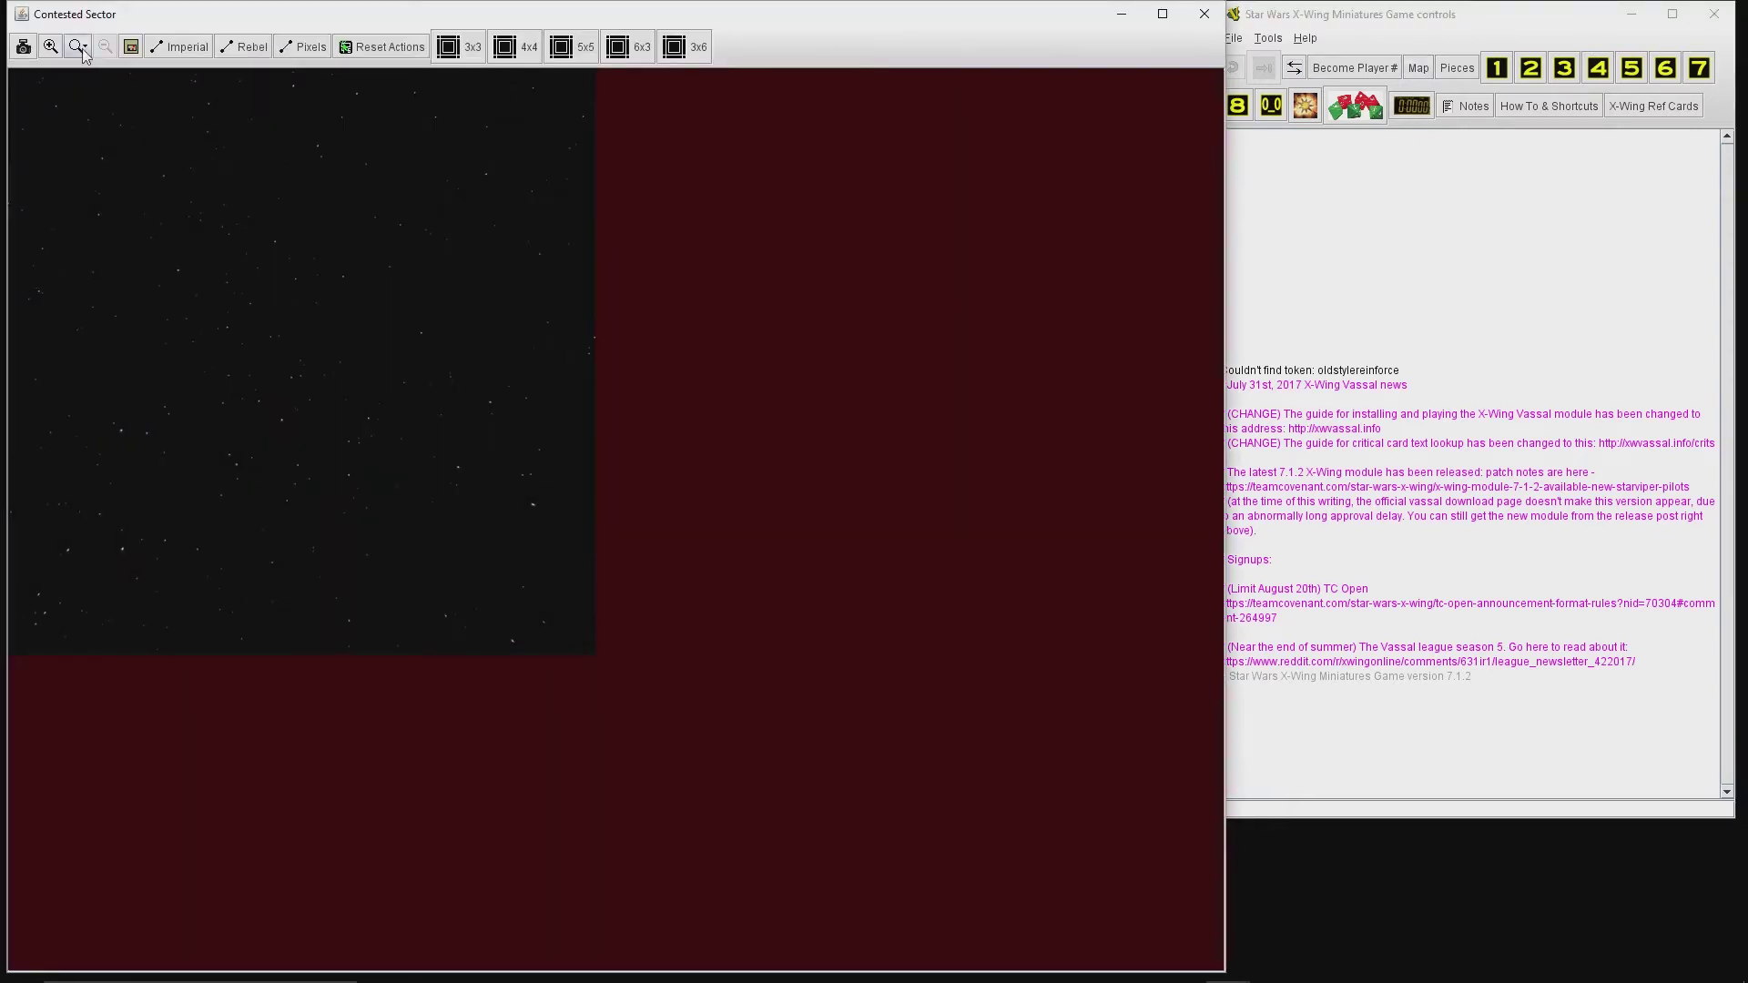
{"action": "left_click", "coordinate": [81, 48]}
{"action": "left_click", "coordinate": [121, 361]}
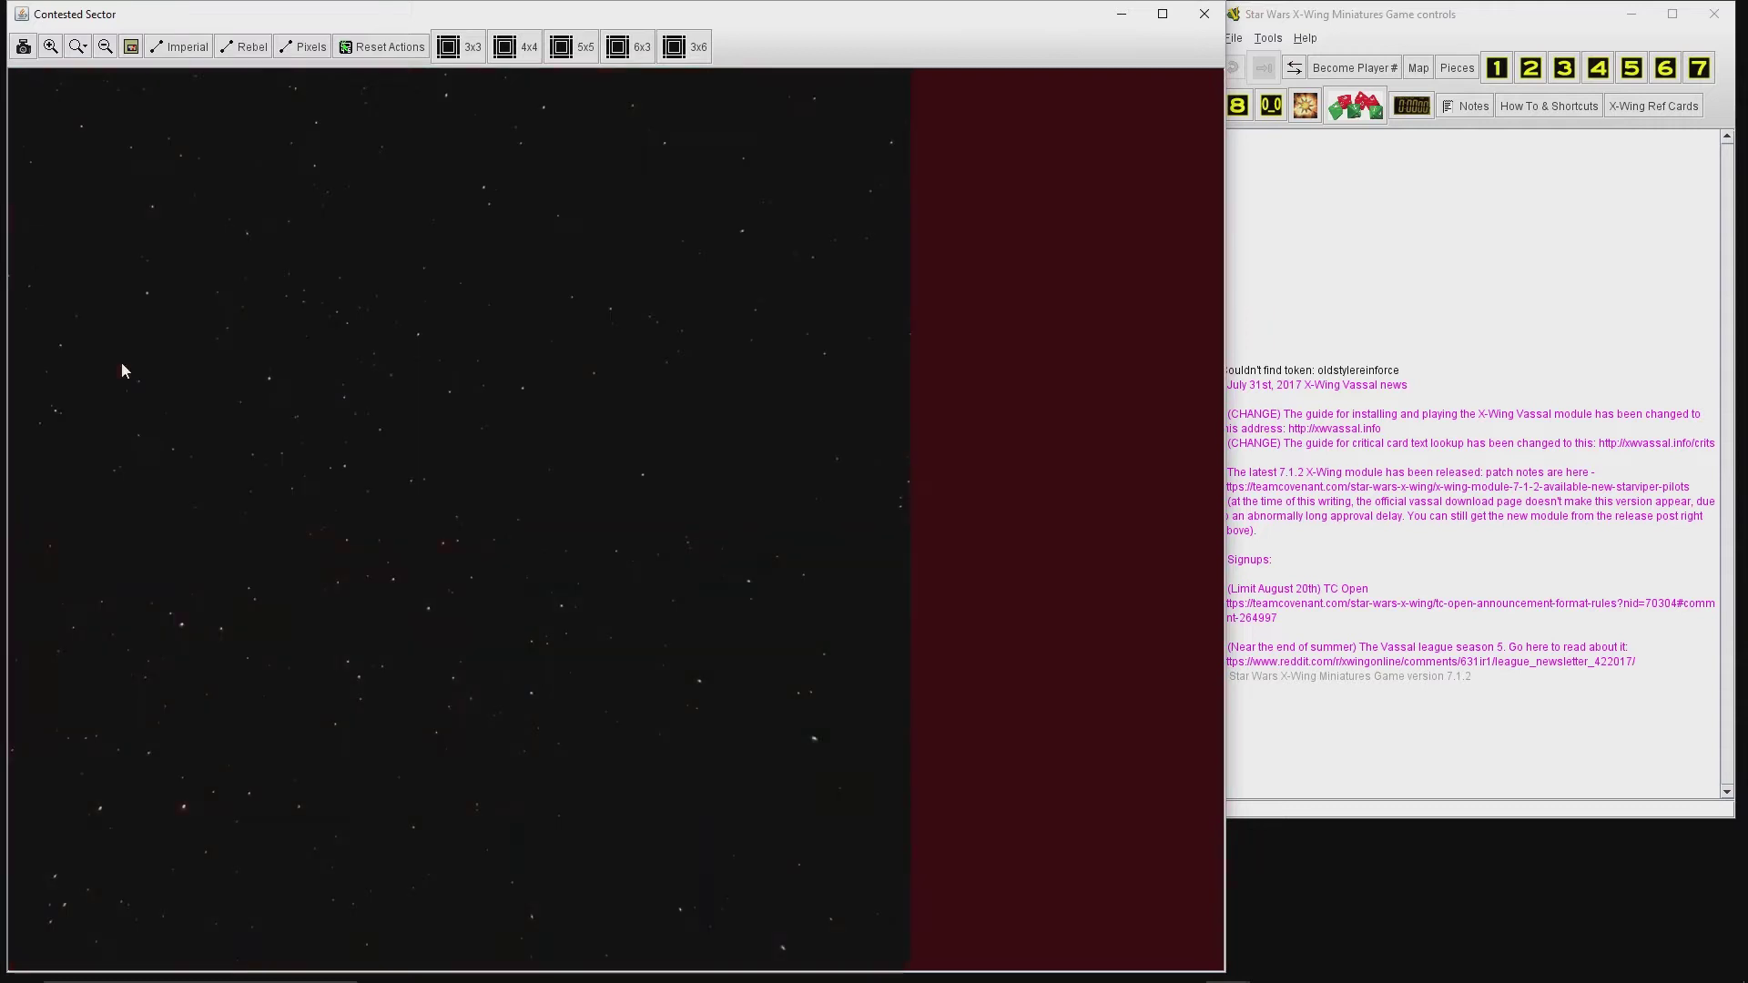
{"action": "left_click", "coordinate": [1356, 108]}
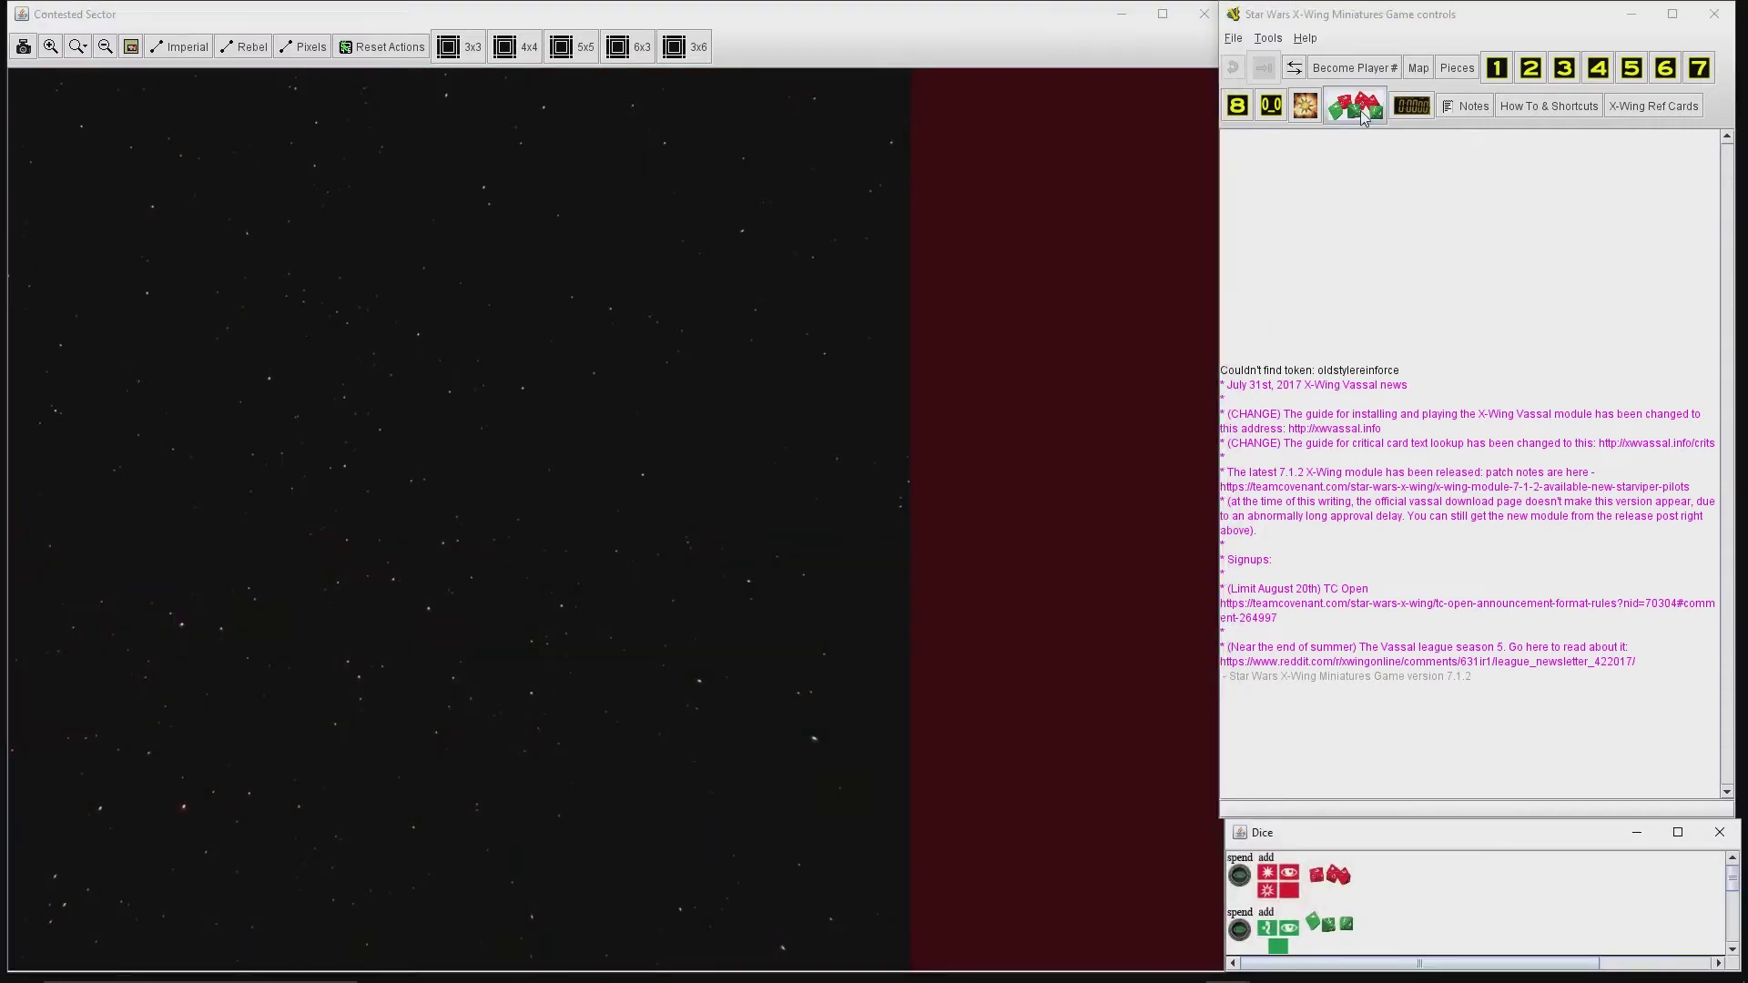
{"action": "left_click", "coordinate": [1499, 69]}
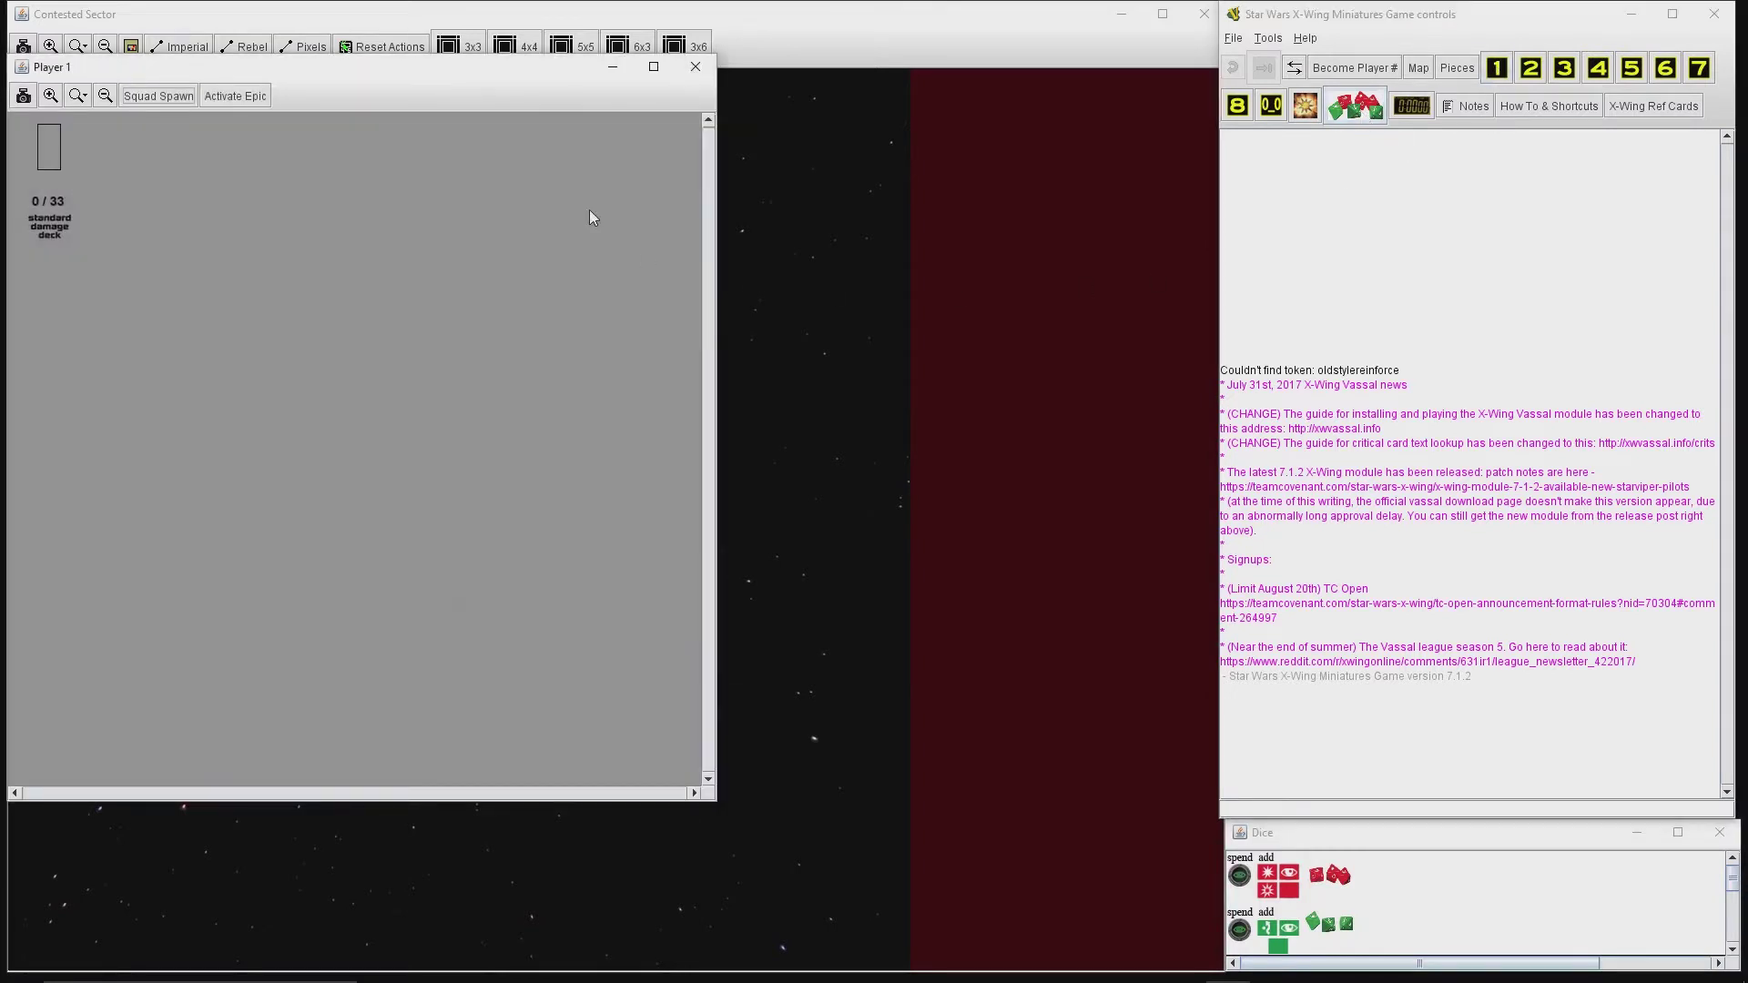
{"action": "left_click_drag", "start_coordinate": [478, 78], "coordinate": [800, 124]}
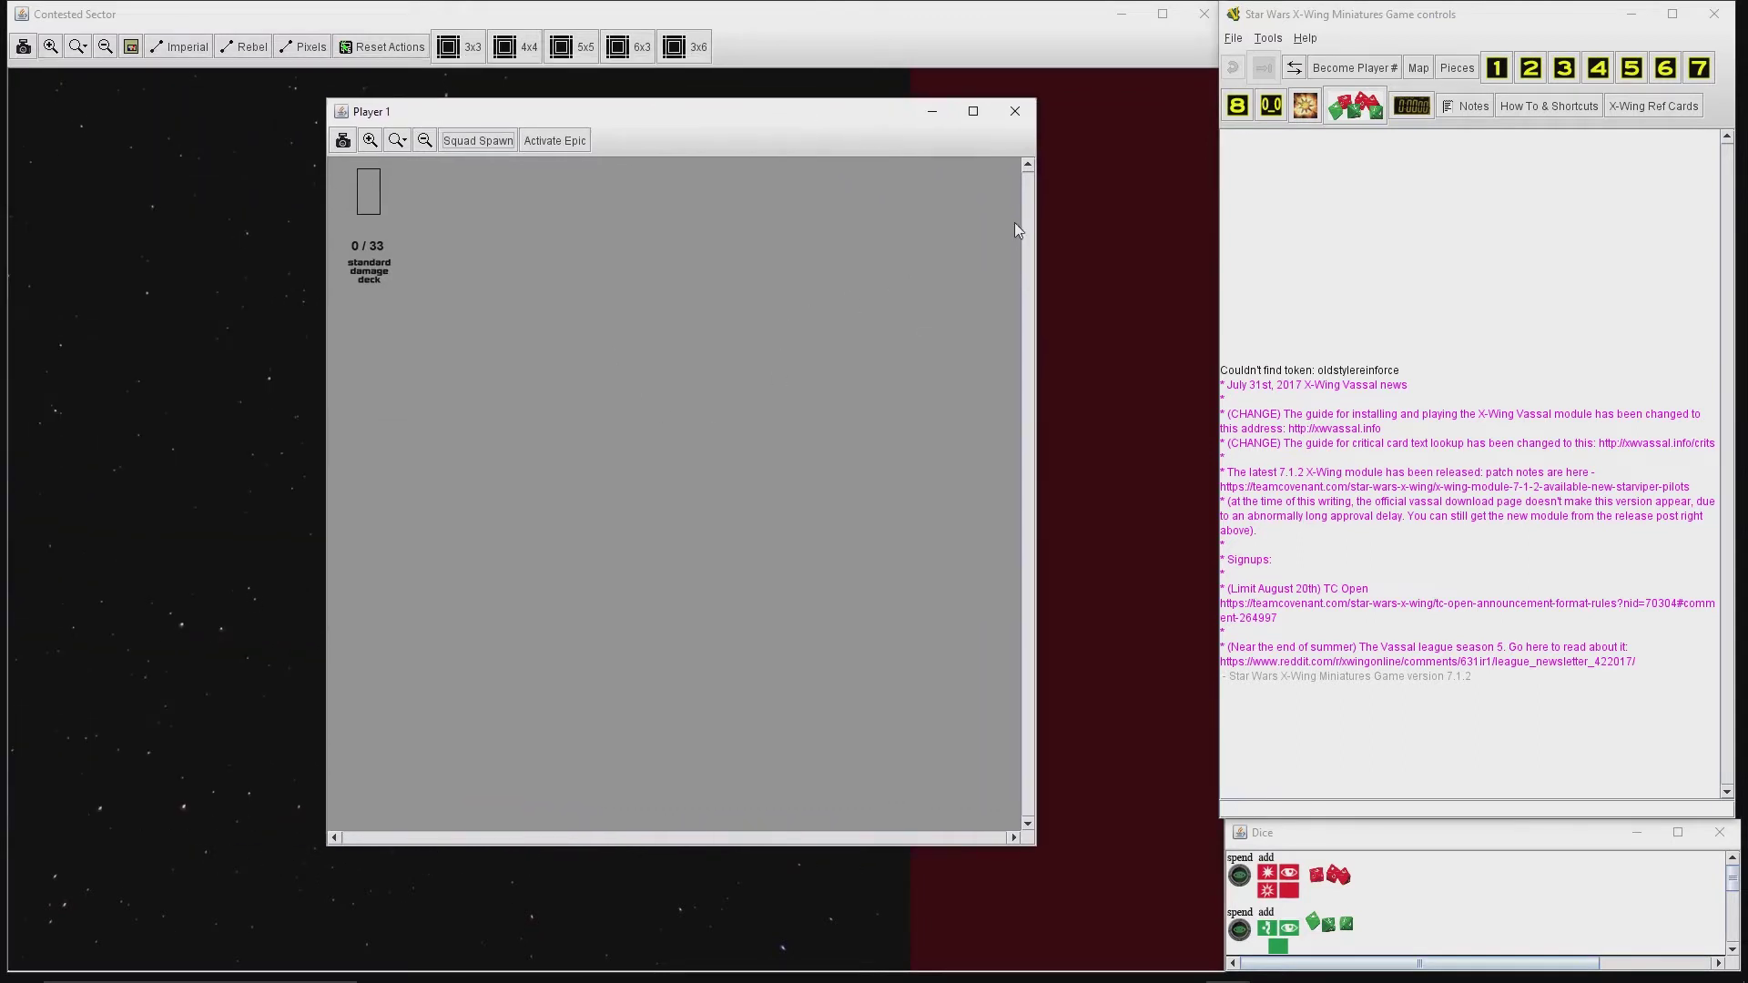
Step: Spawn a second version damage deck for Player 1 from the Damage Deck Dispenser
{"action": "left_click", "coordinate": [1305, 106]}
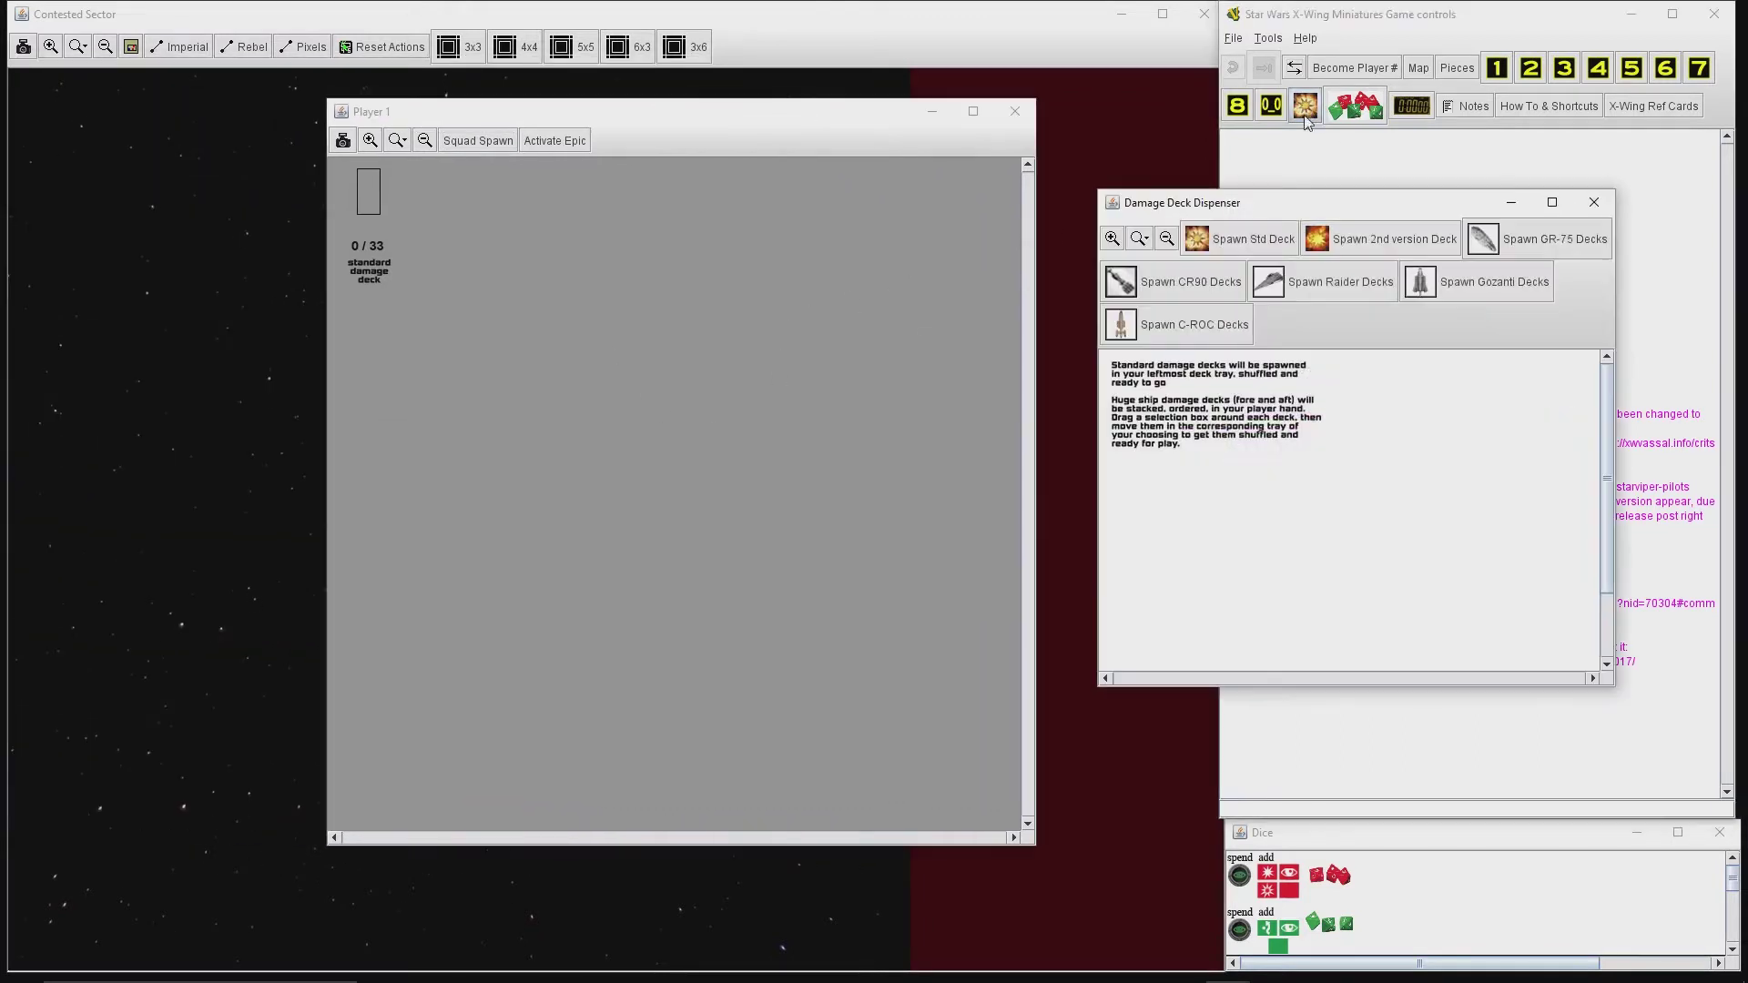
{"action": "left_click", "coordinate": [1340, 246]}
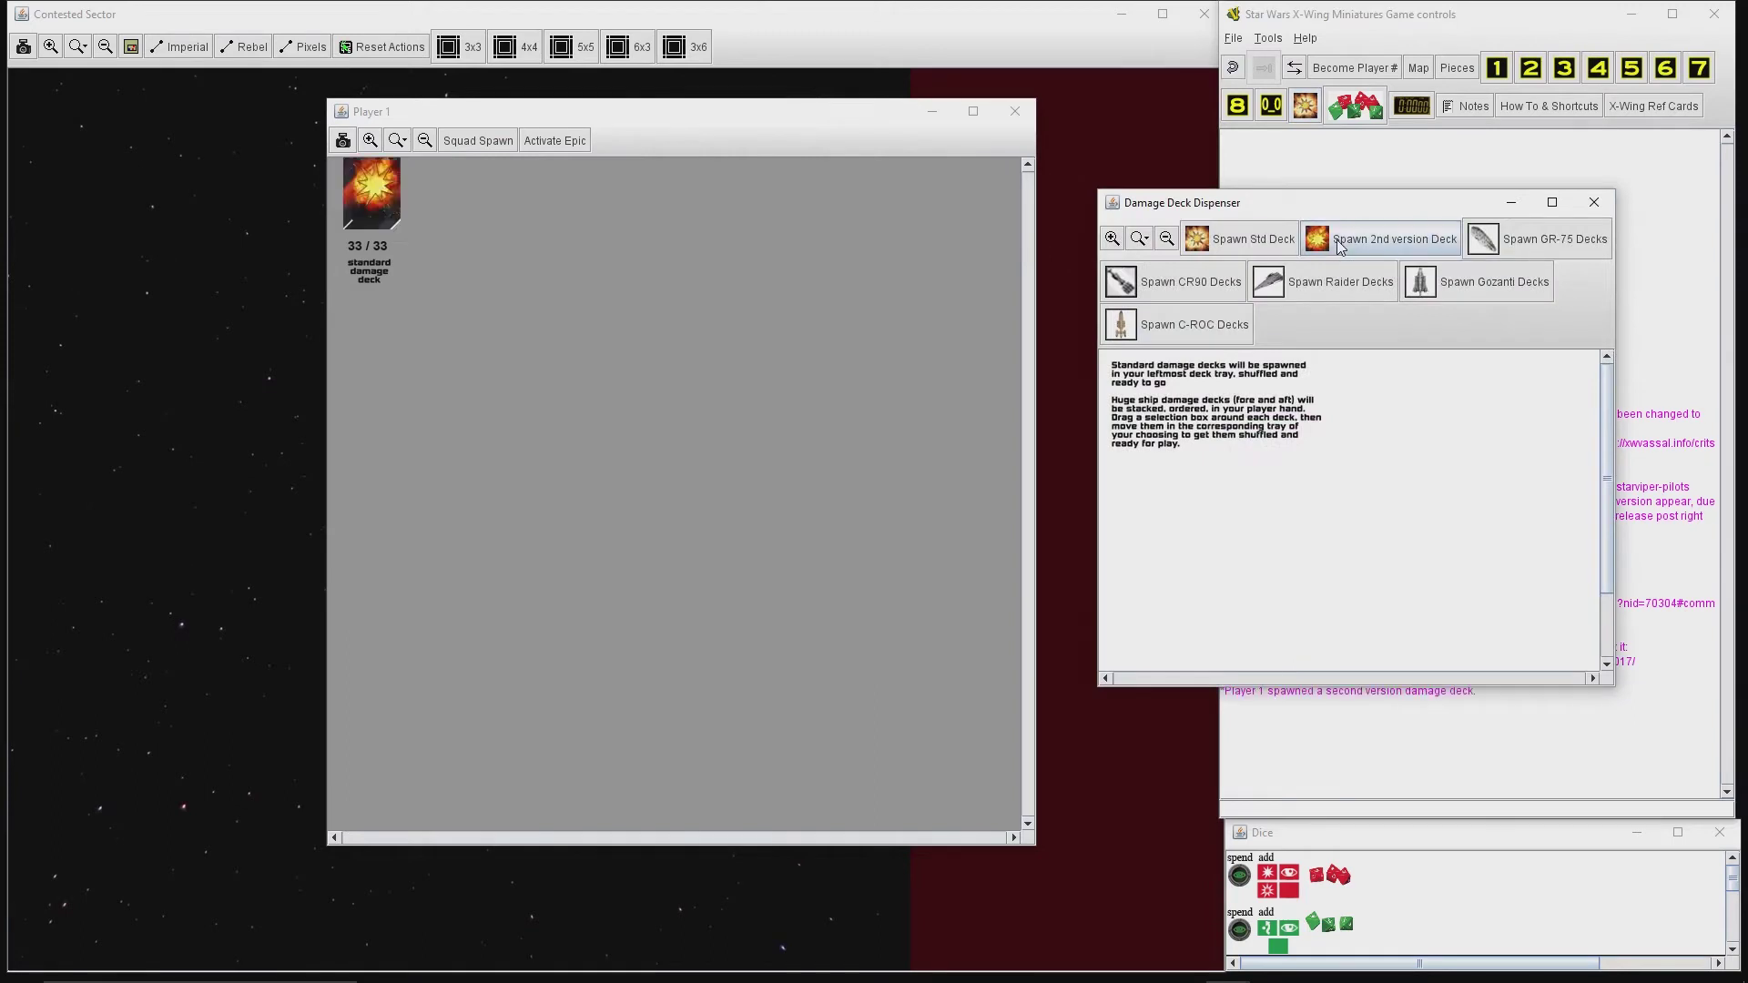
{"action": "left_click", "coordinate": [1592, 203]}
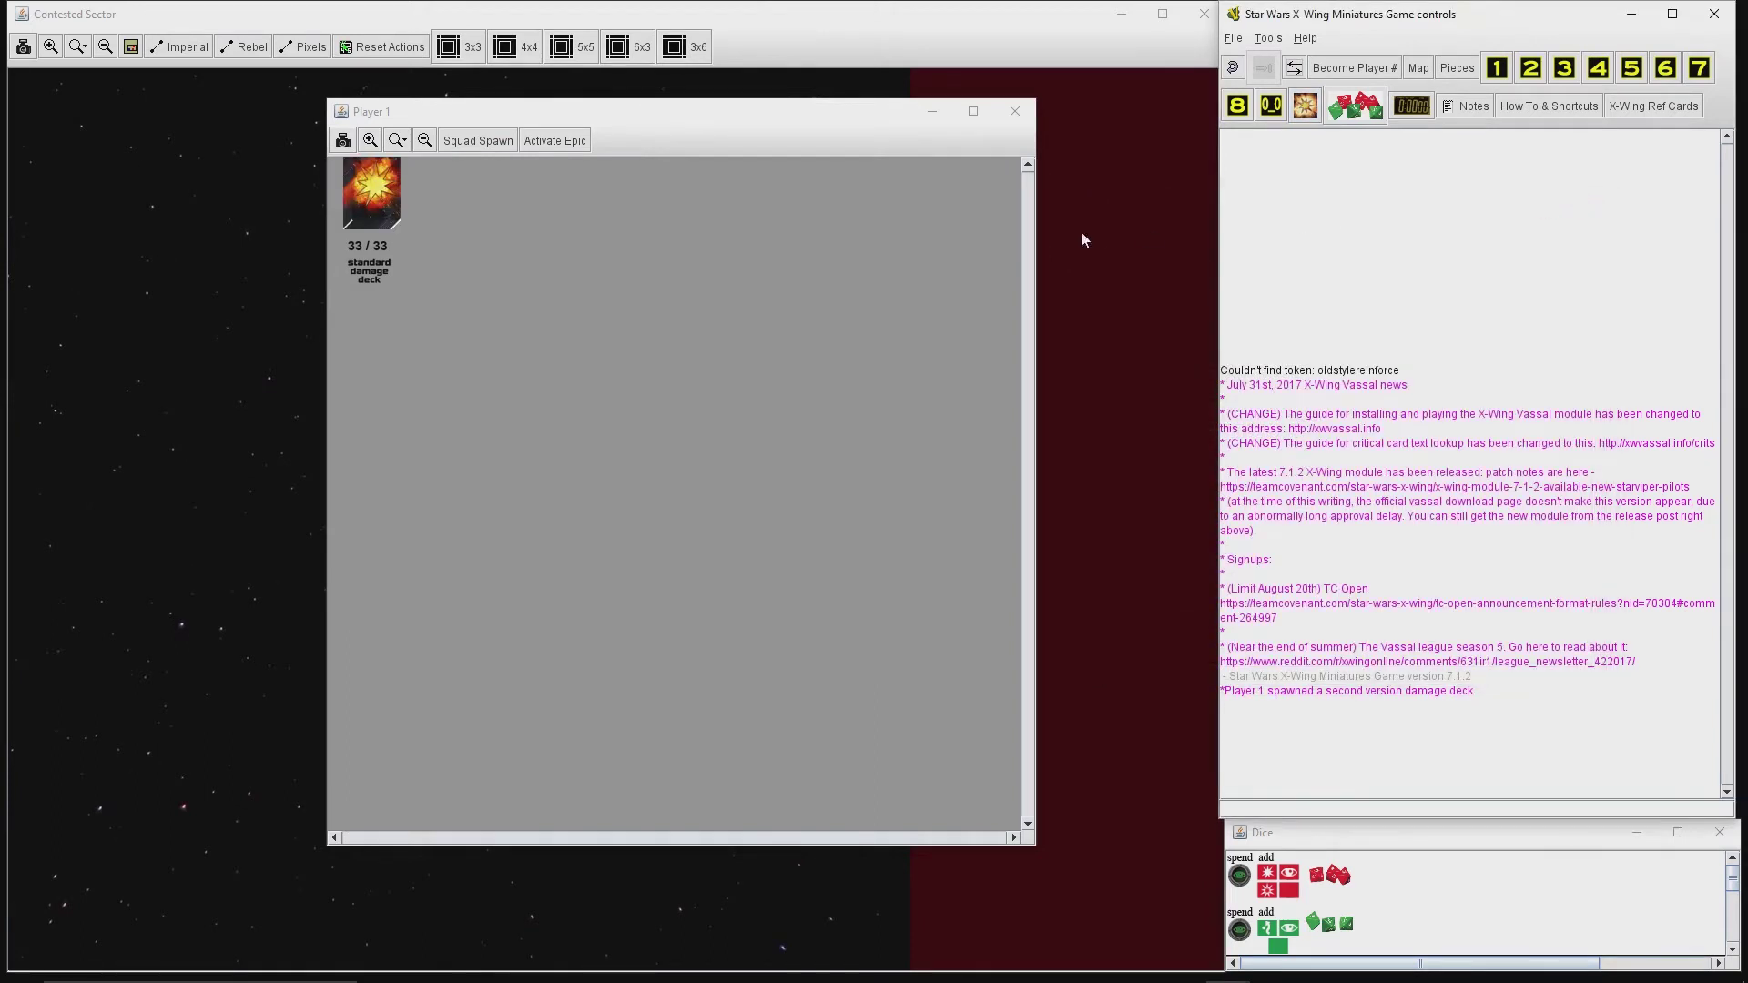
Step: Open Squad Spawn from the Player 1 window
{"action": "left_click", "coordinate": [479, 144]}
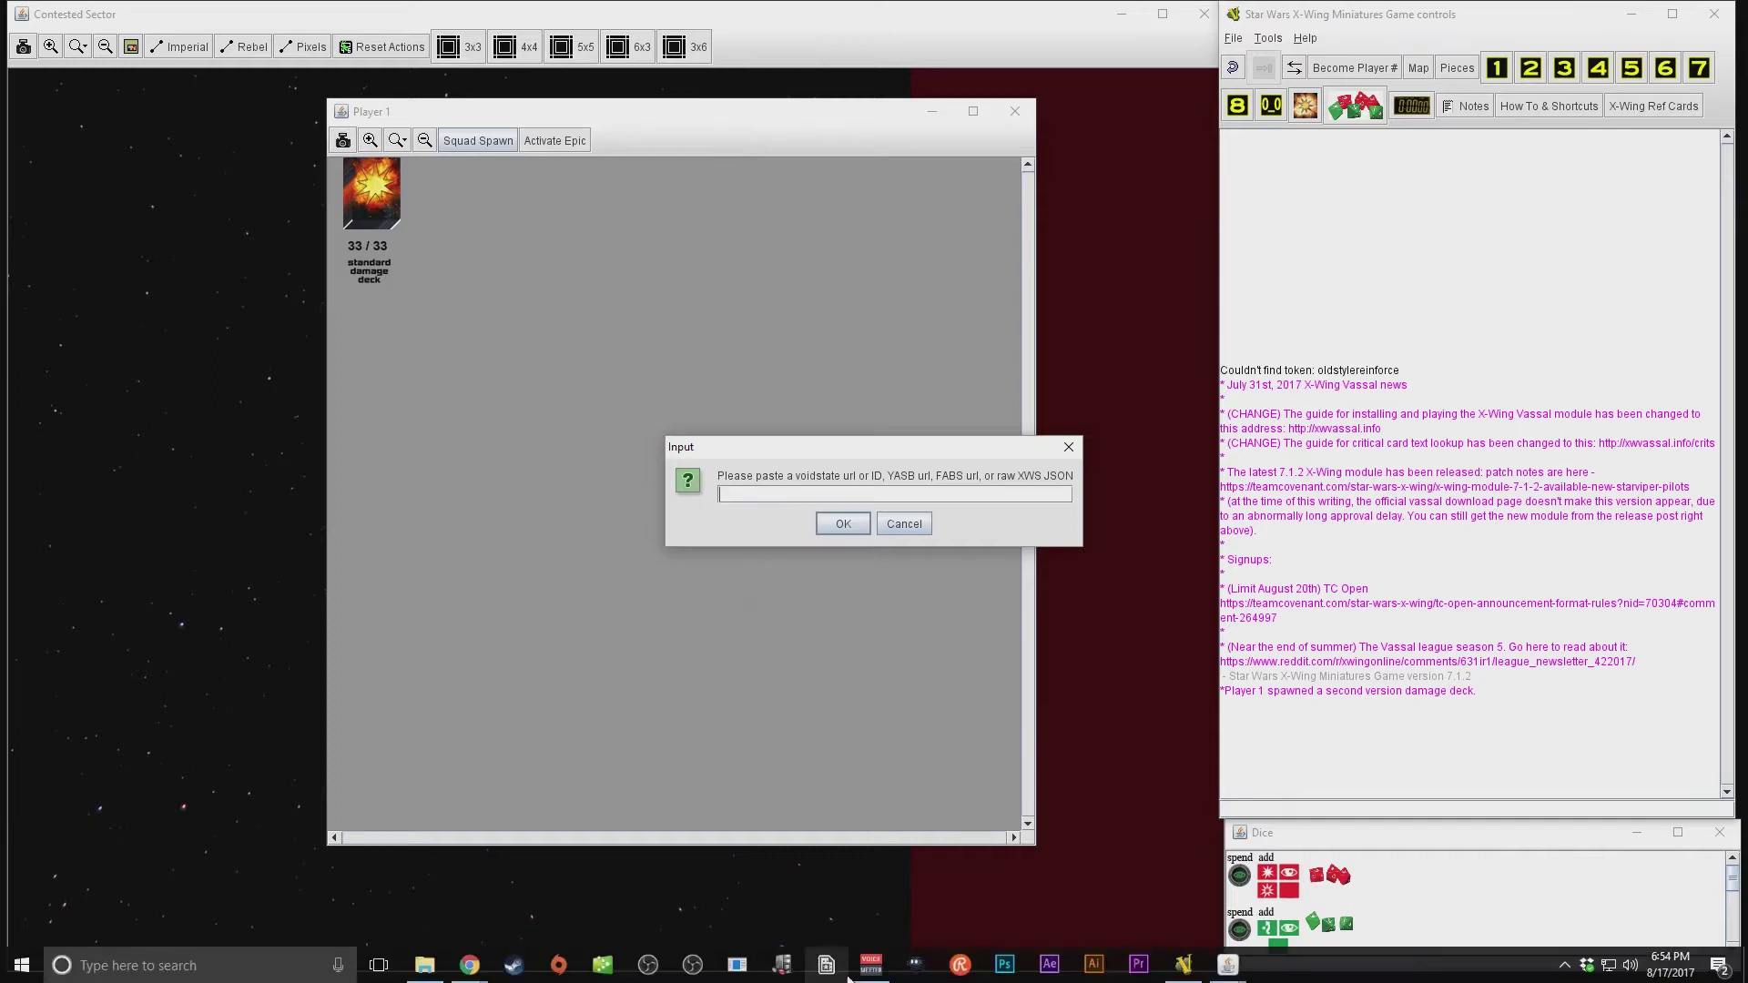
{"action": "mouse_move", "coordinate": [469, 965]}
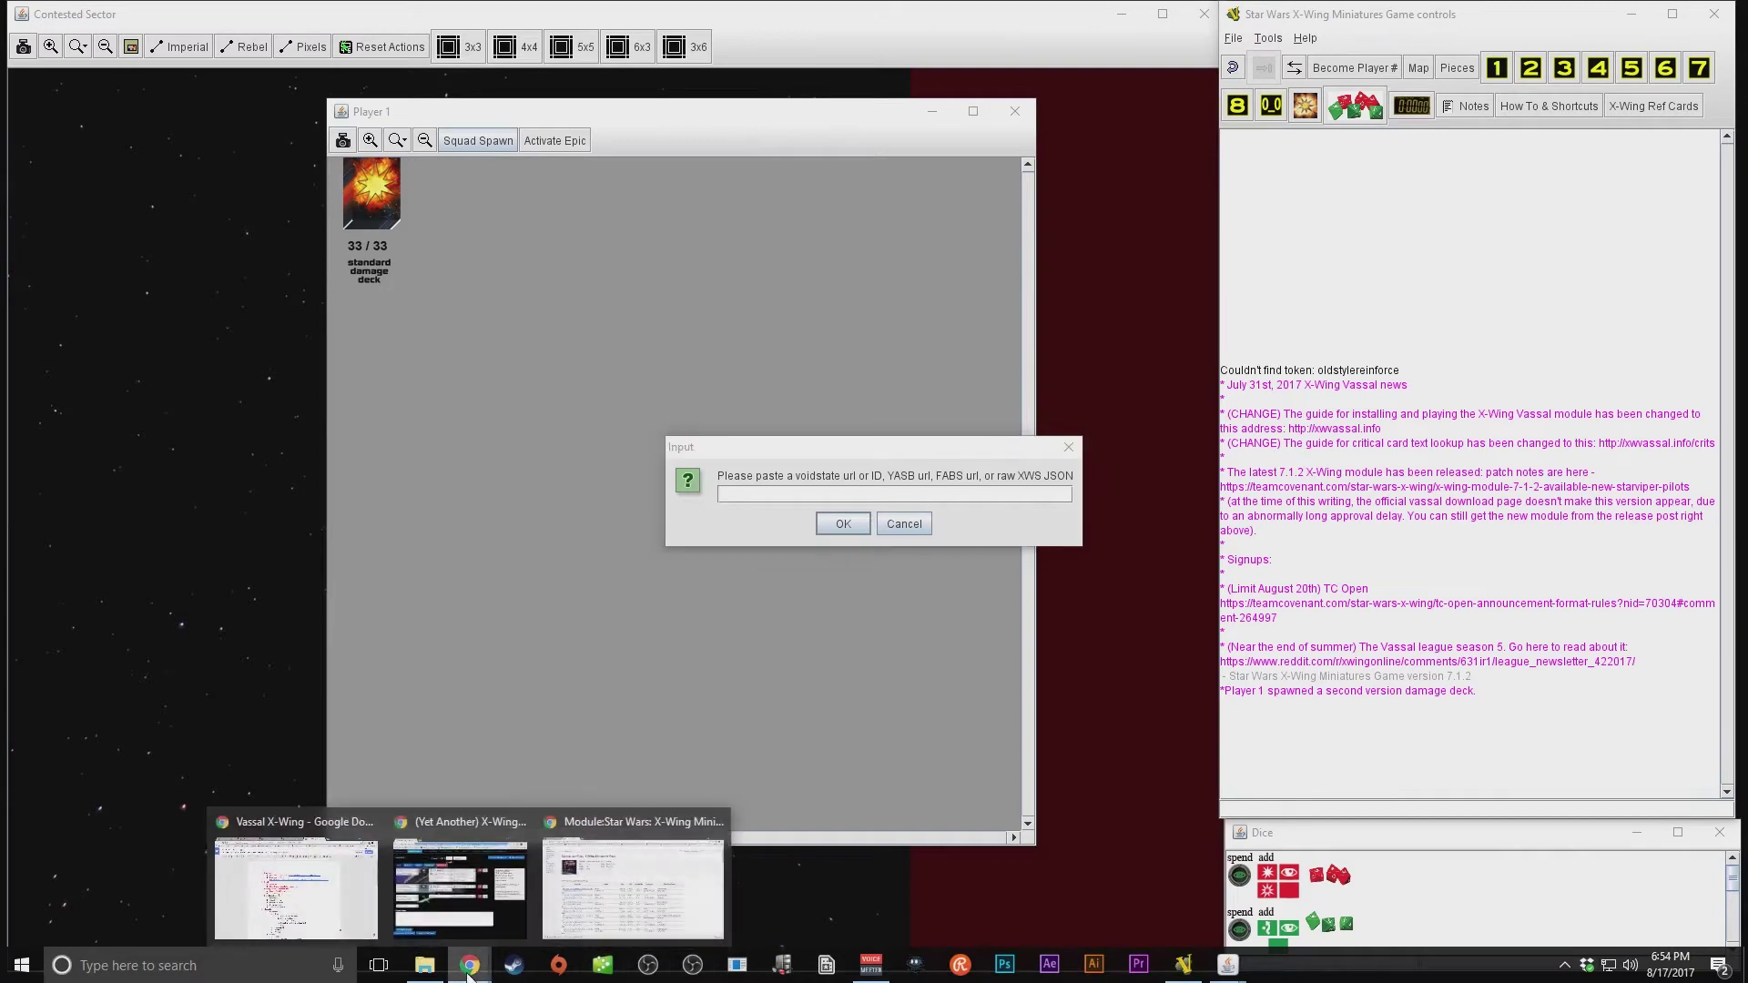
Step: Copy the Overkill squad's link from Yet Another Squad Builder and return to VASSAL
{"action": "left_click", "coordinate": [494, 899]}
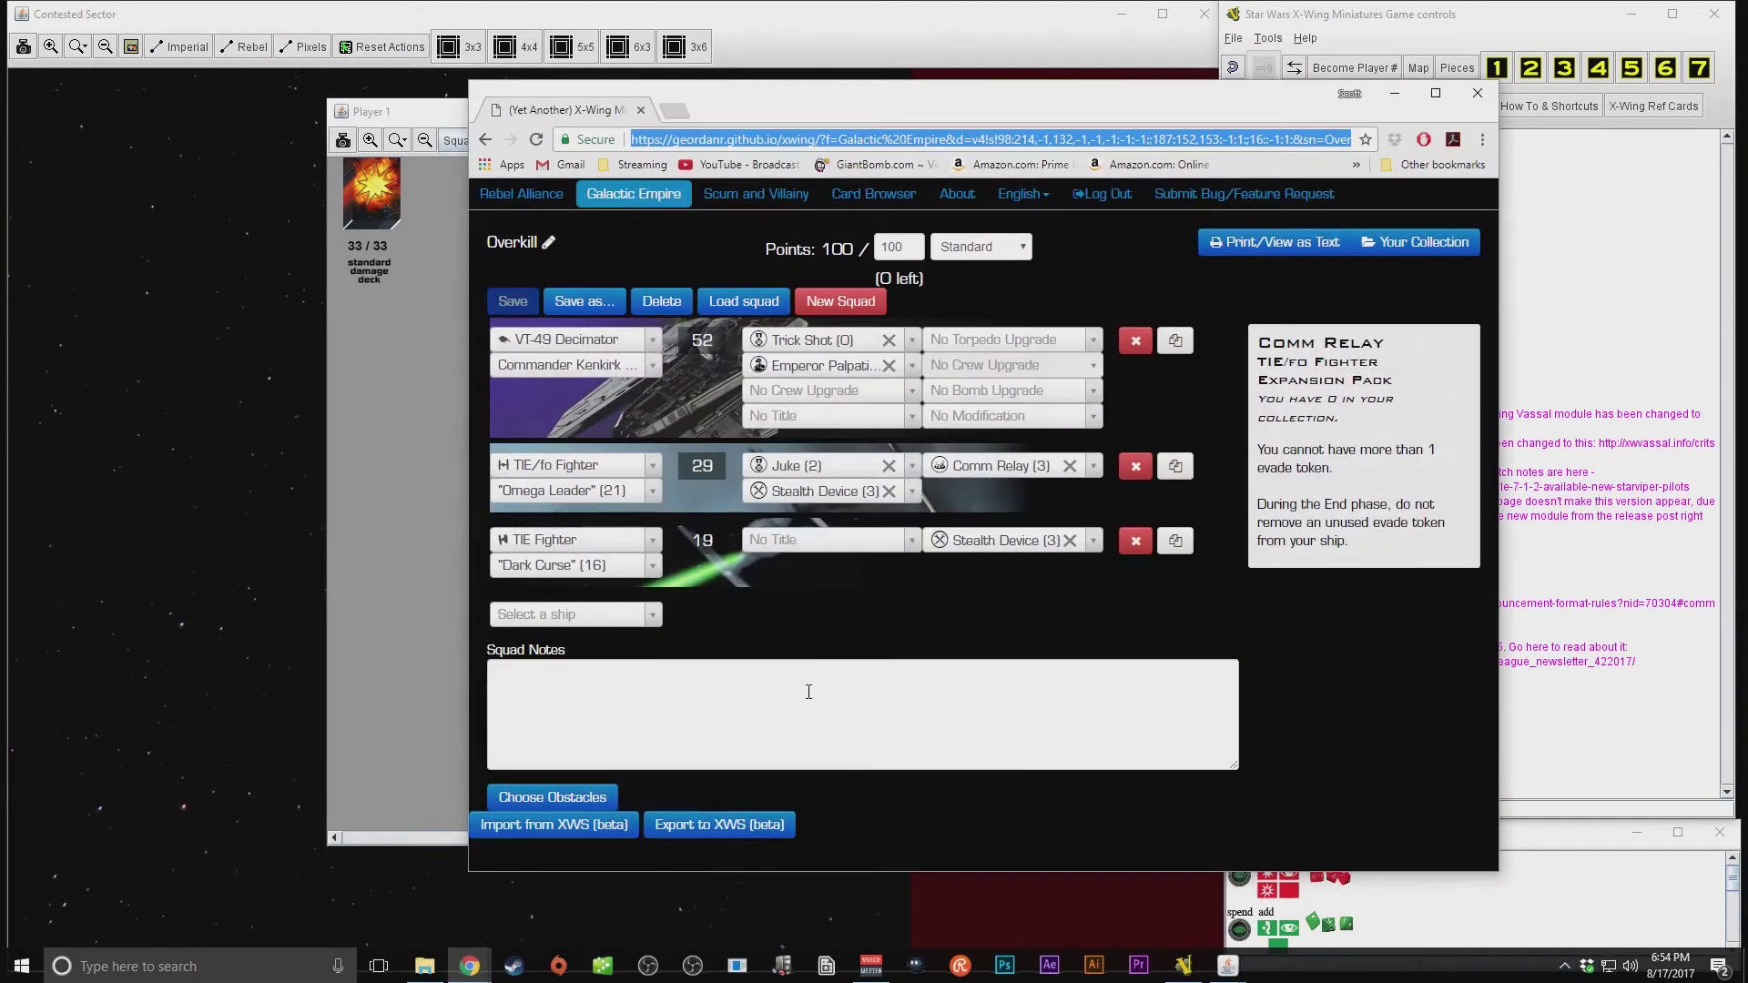
{"action": "right_click", "coordinate": [843, 138]}
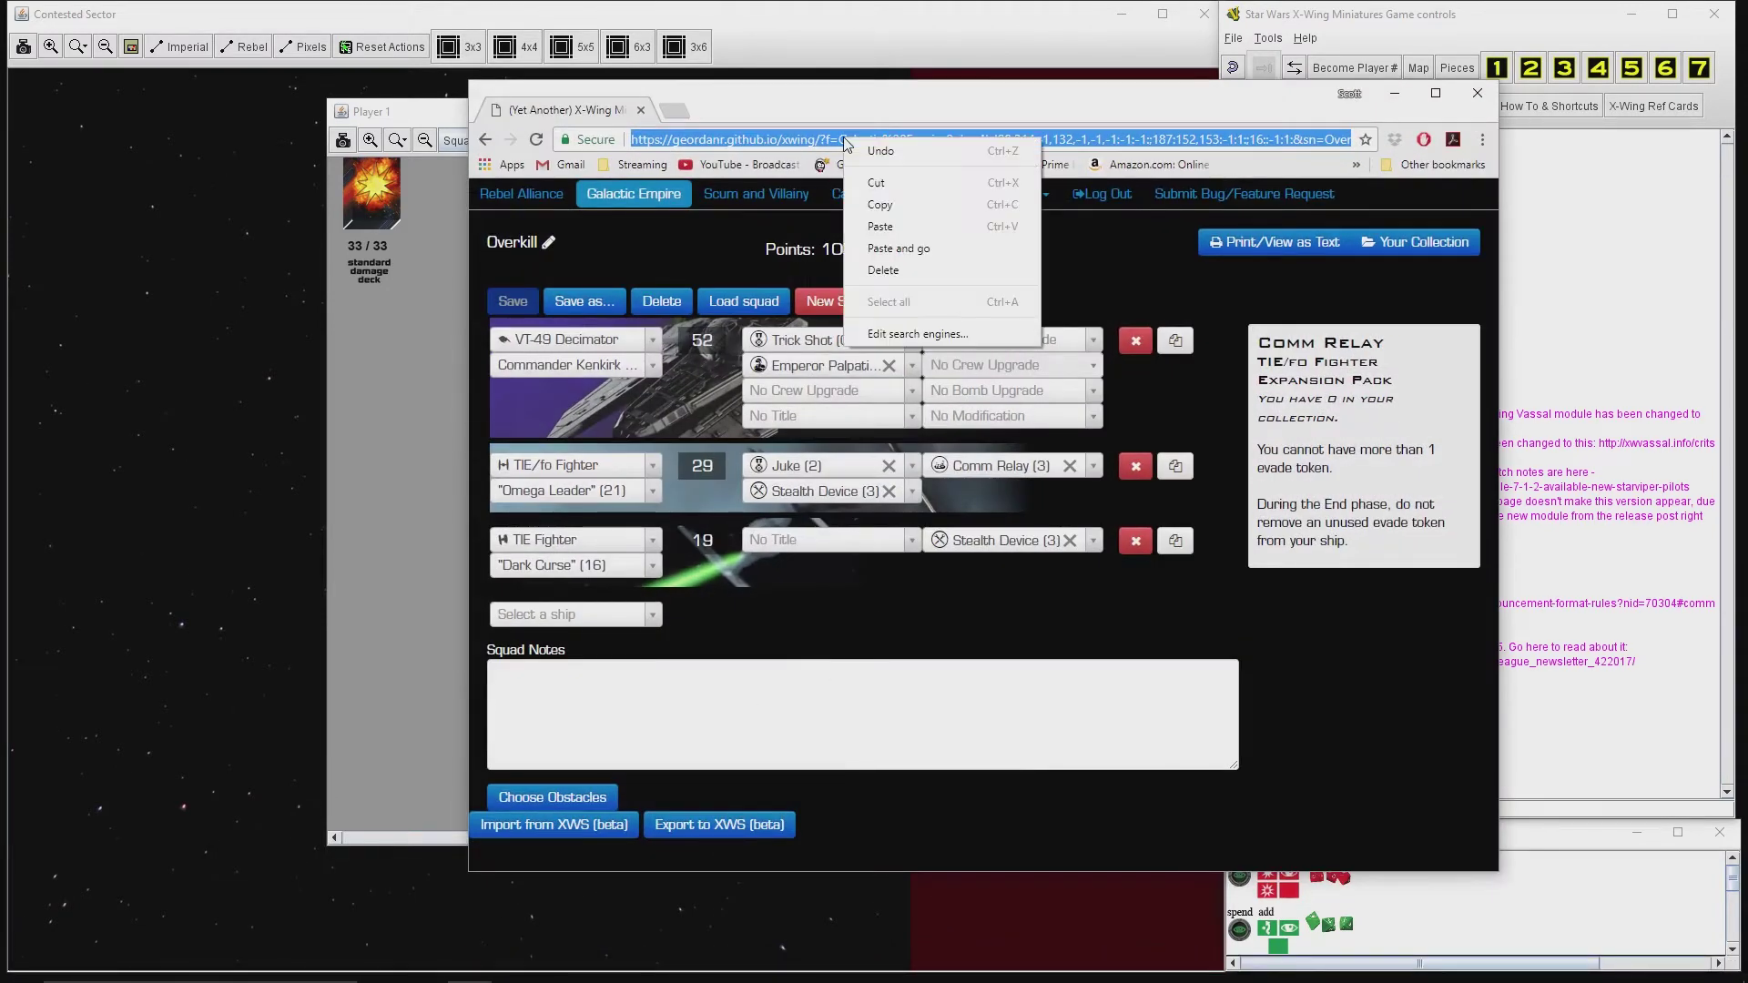
{"action": "left_click", "coordinate": [902, 205]}
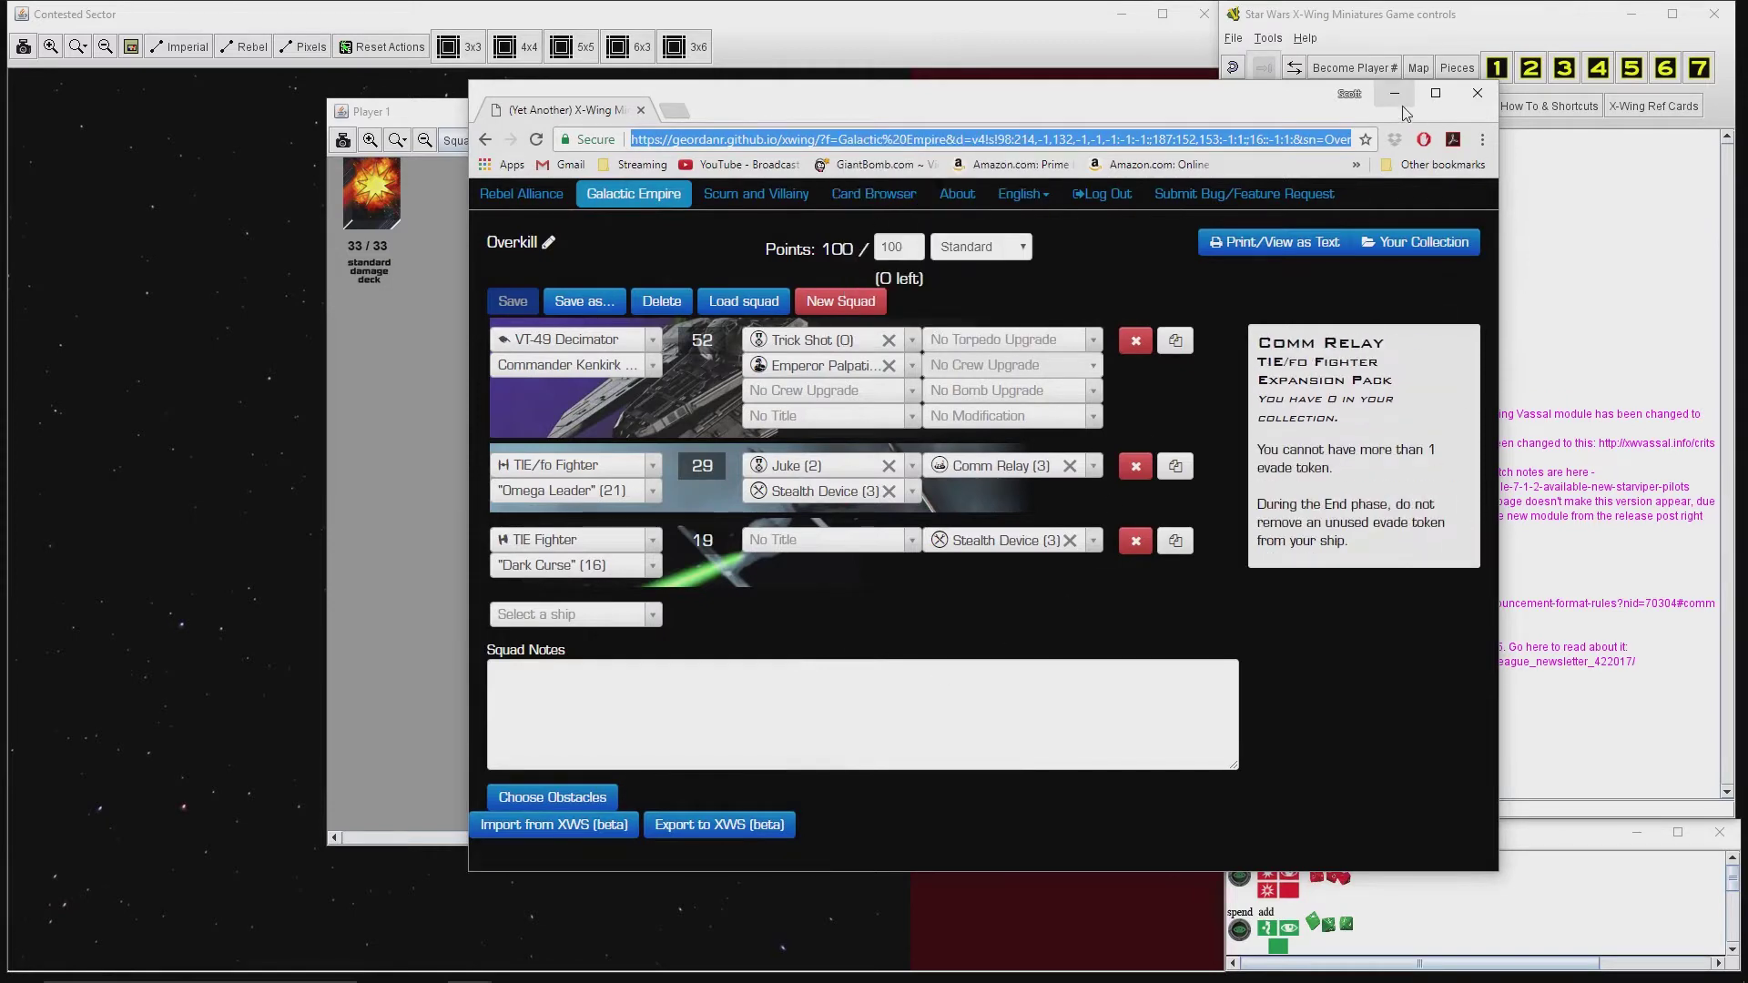
{"action": "key", "text": "alt+Tab"}
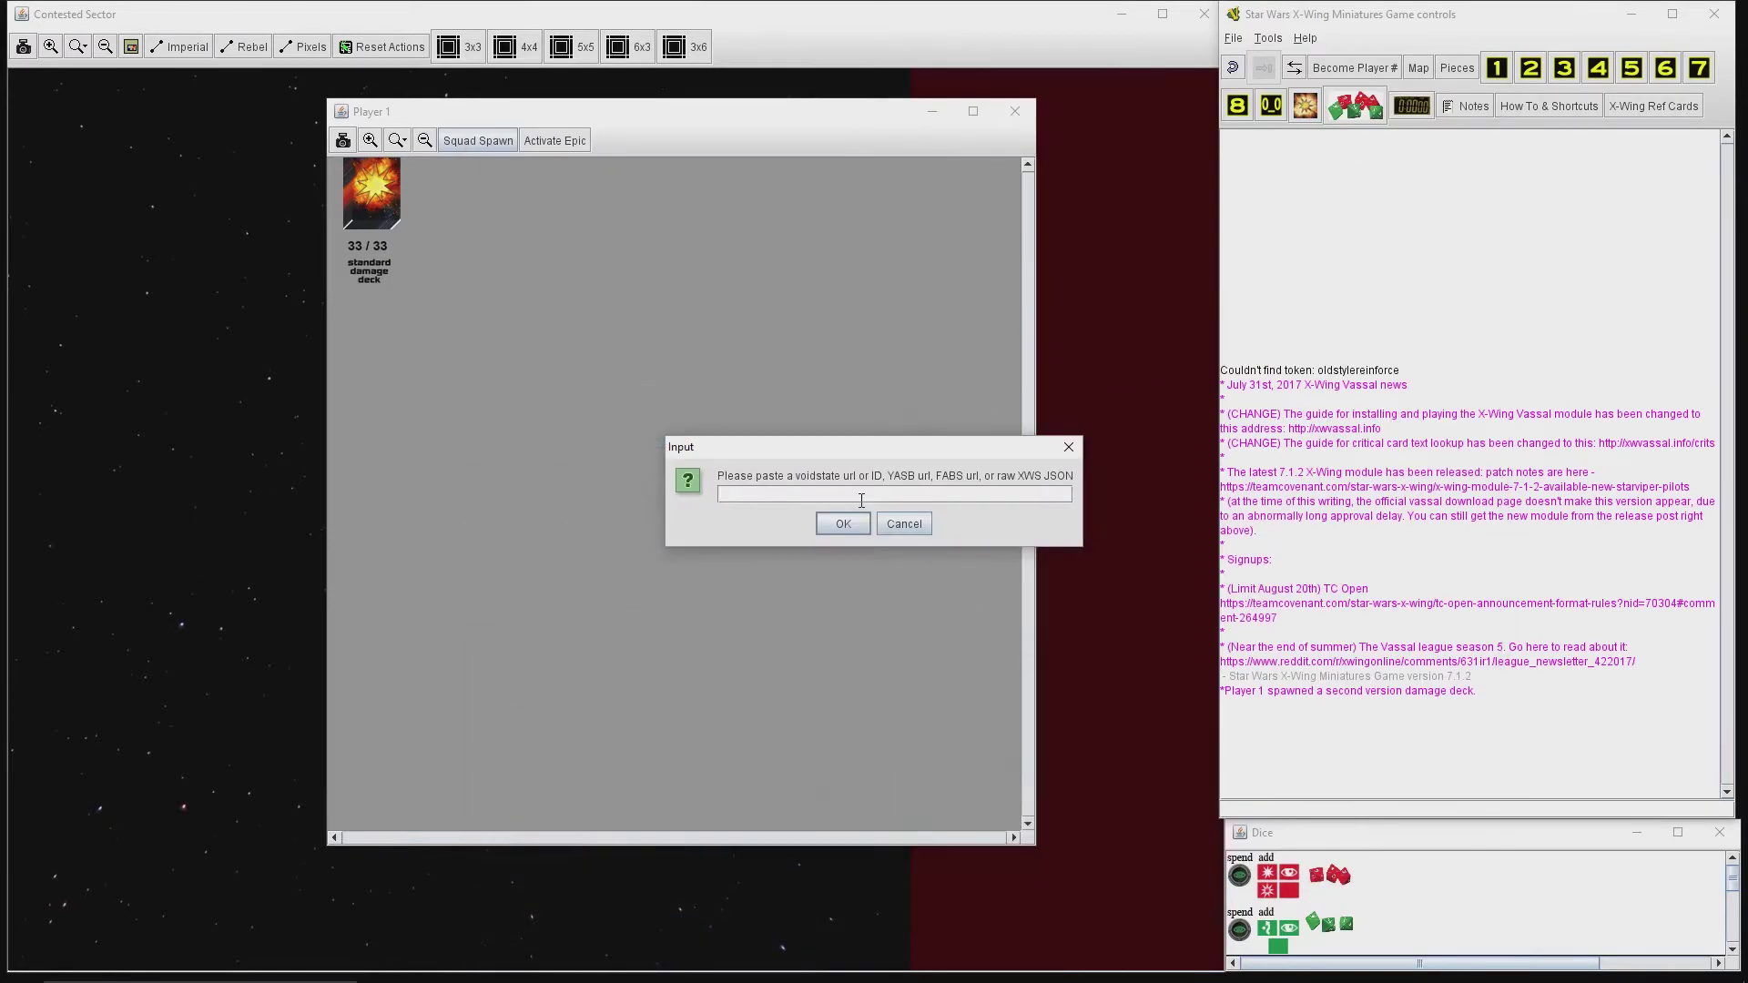
Step: Paste the Overkill link to spawn Kenkirk's Decimator, Omega Leader and Dark Curse
{"action": "type", "text": "https://geordanr.github.io/xwing/?f=Galactic%20Empire&d=v4!s!98:214,-1,132,-1,-1,-1:-1:-1:;187:152,153:-1:1:;16::-1:1:&sn=Overkill&obs="}
{"action": "left_click", "coordinate": [844, 525]}
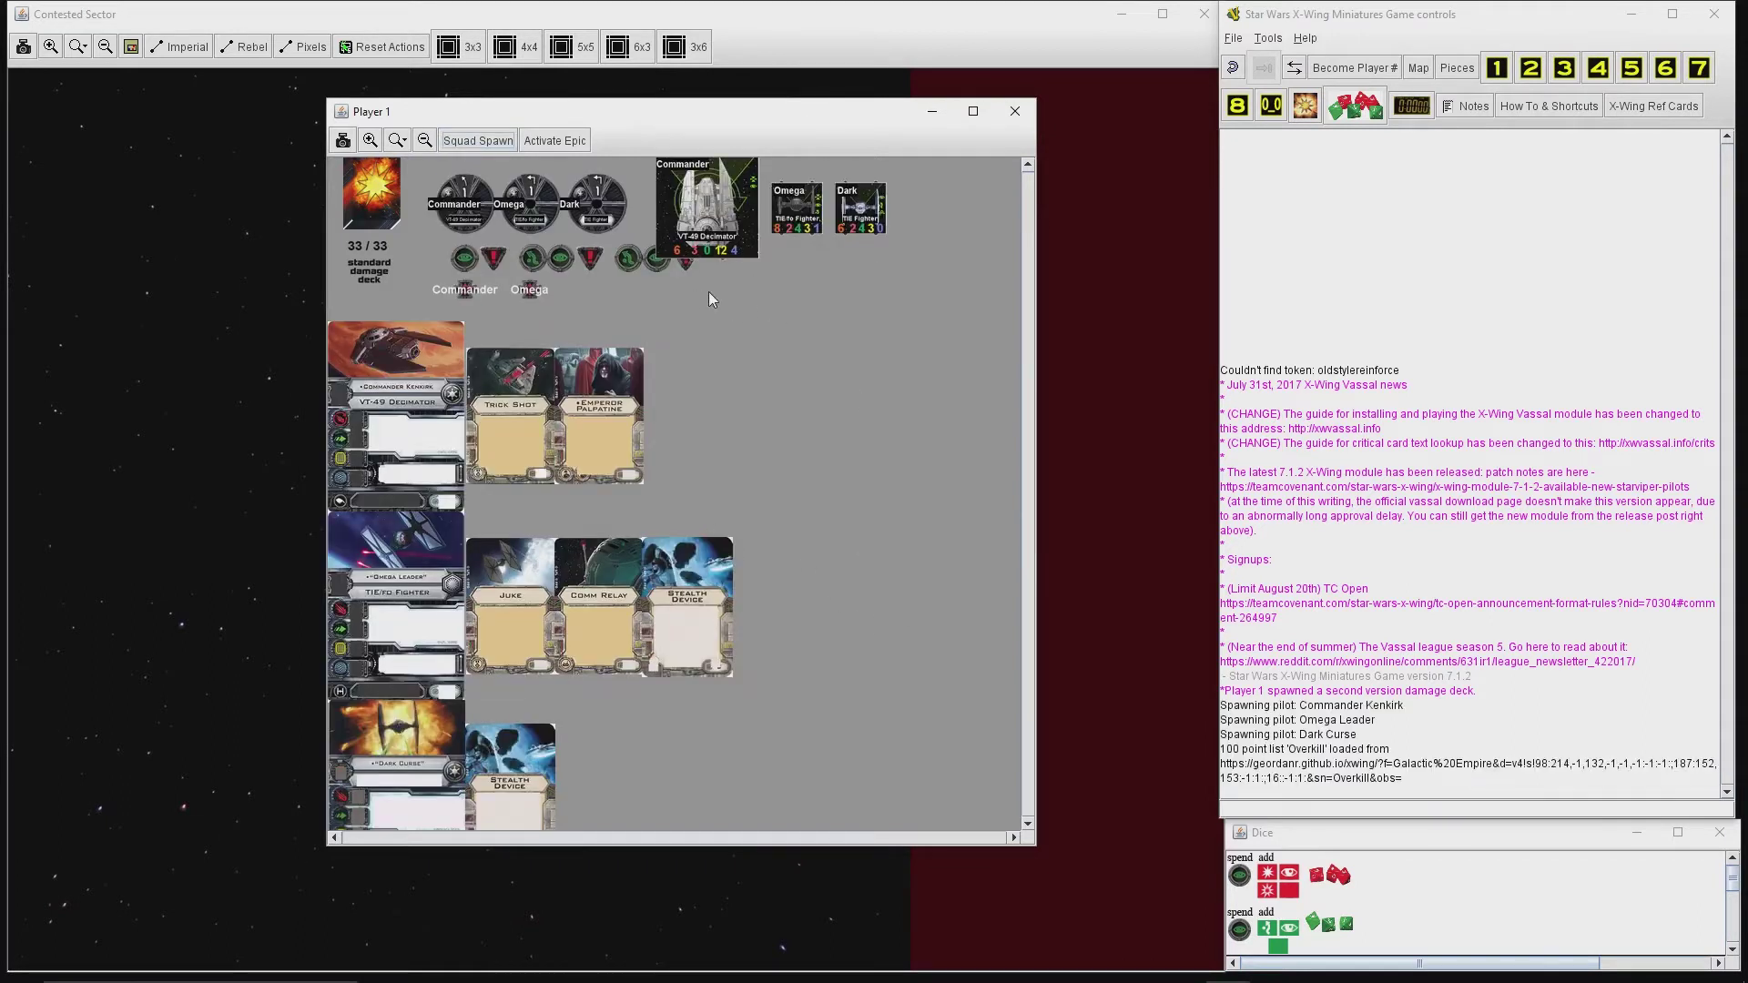
Step: Drag the Commander, Omega and Dark ship tokens from Player 1 onto the map
{"action": "left_click_drag", "start_coordinate": [711, 297], "coordinate": [874, 202]}
{"action": "mouse_move", "coordinate": [701, 292]}
{"action": "left_mouse_down"}
{"action": "mouse_move", "coordinate": [772, 220]}
{"action": "mouse_move", "coordinate": [1079, 389]}
{"action": "left_mouse_up"}
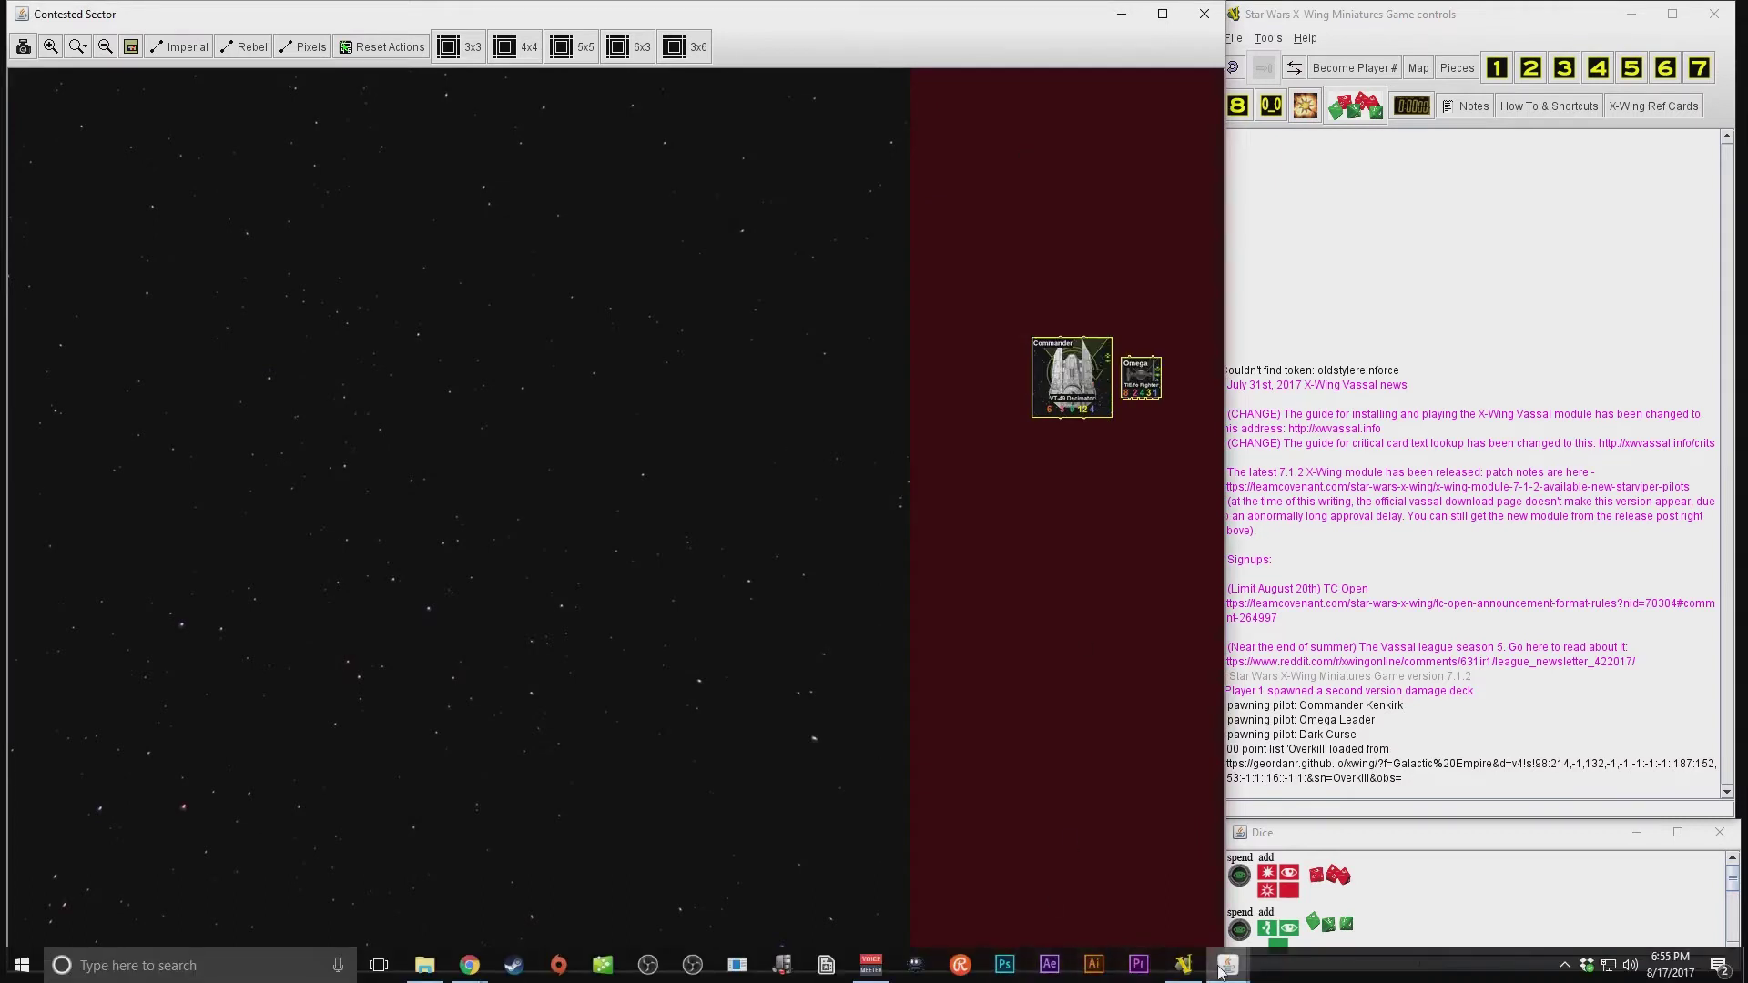
{"action": "mouse_move", "coordinate": [1227, 966]}
{"action": "left_click", "coordinate": [1491, 888]}
{"action": "left_click_drag", "start_coordinate": [861, 209], "coordinate": [1145, 301]}
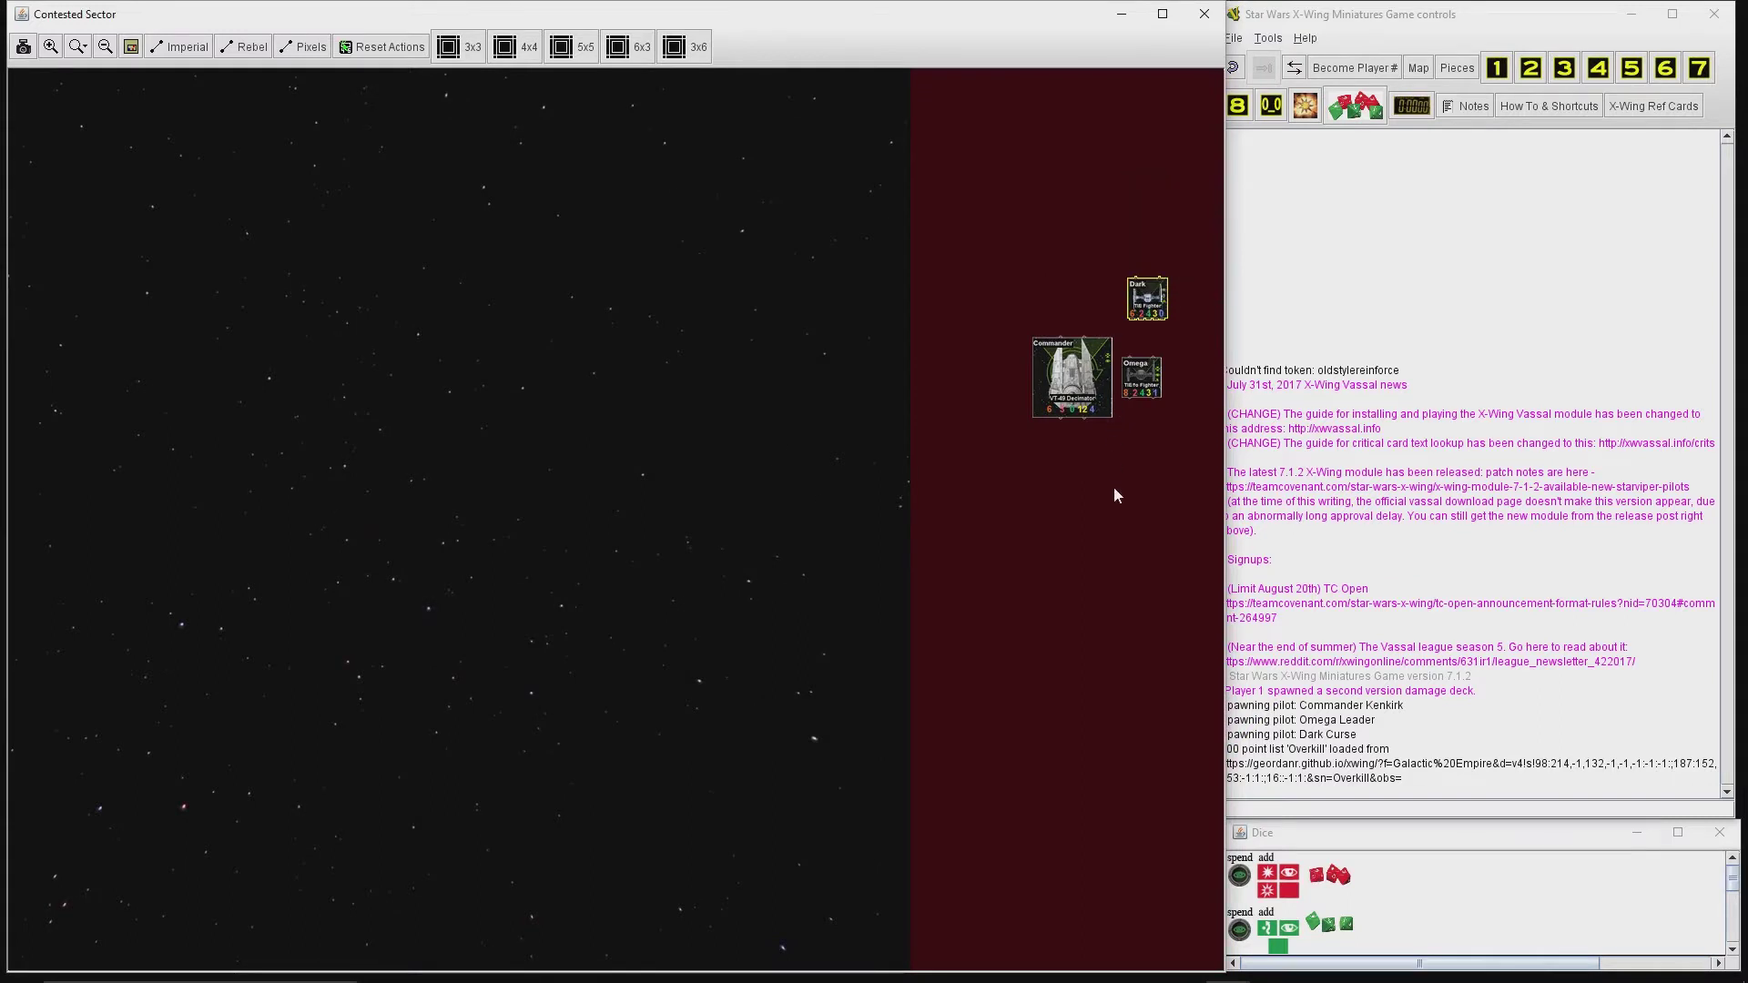
{"action": "left_click", "coordinate": [1459, 71]}
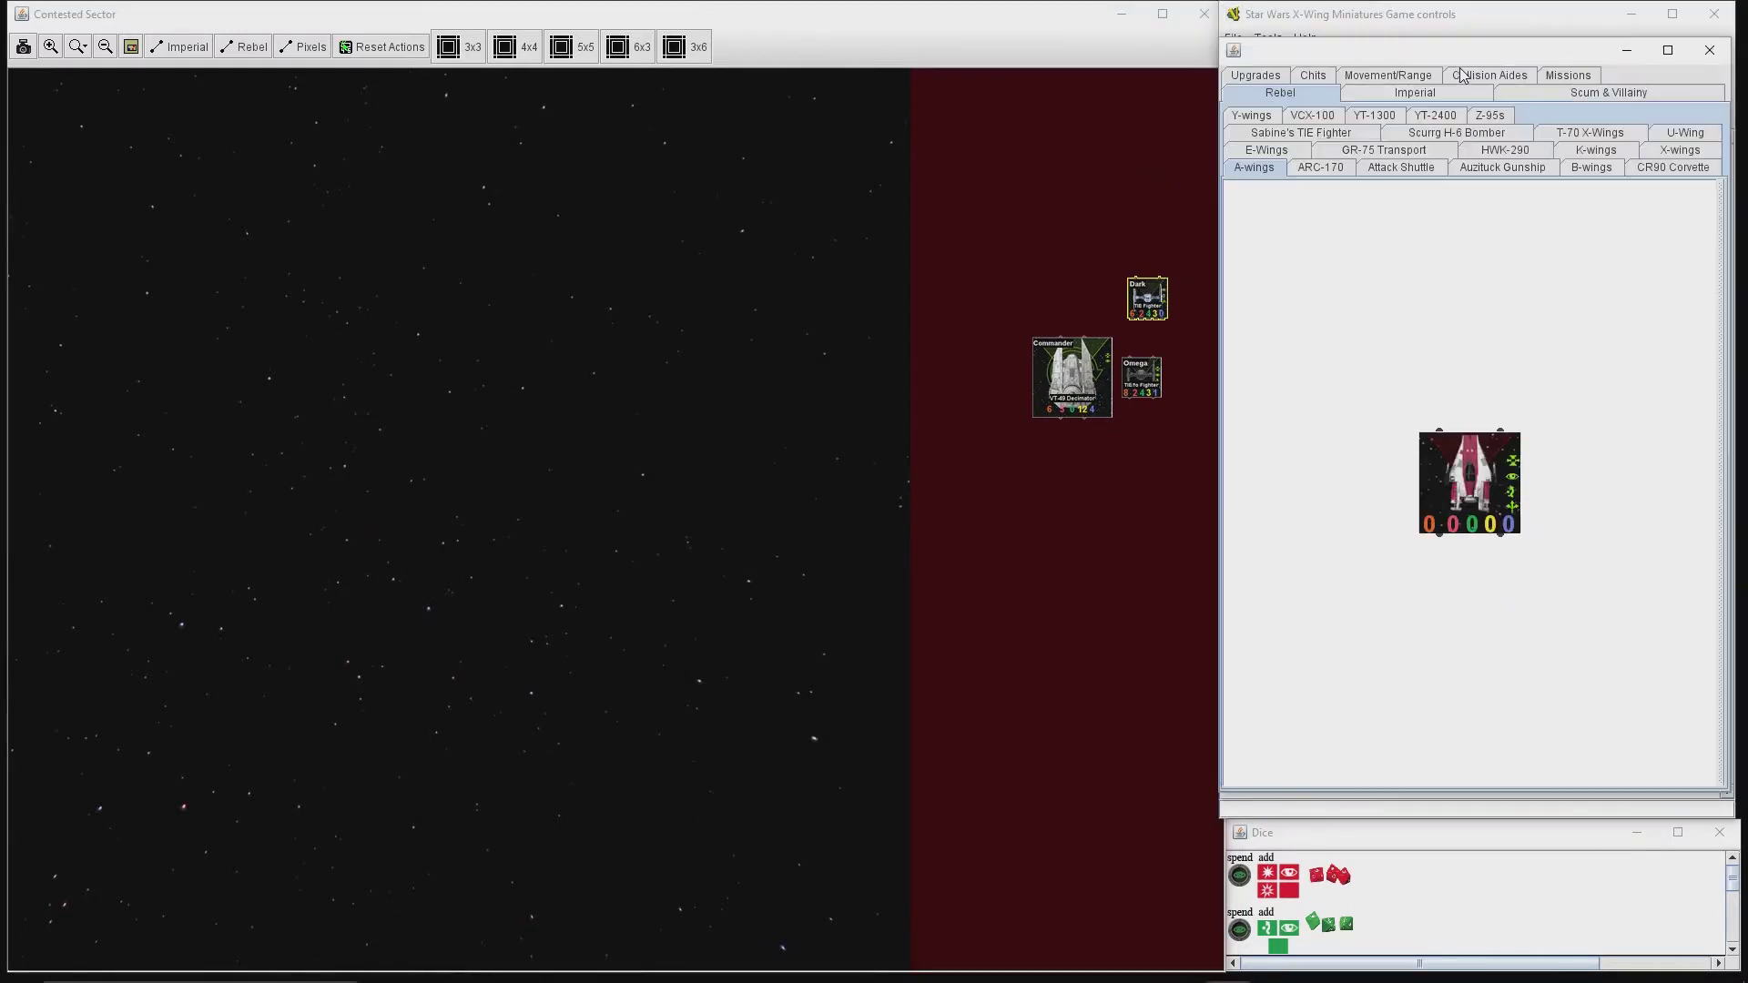
Step: Browse the Chits obstacle pieces and place a debris cloud on the map
{"action": "left_click_drag", "start_coordinate": [1557, 51], "coordinate": [864, 118]}
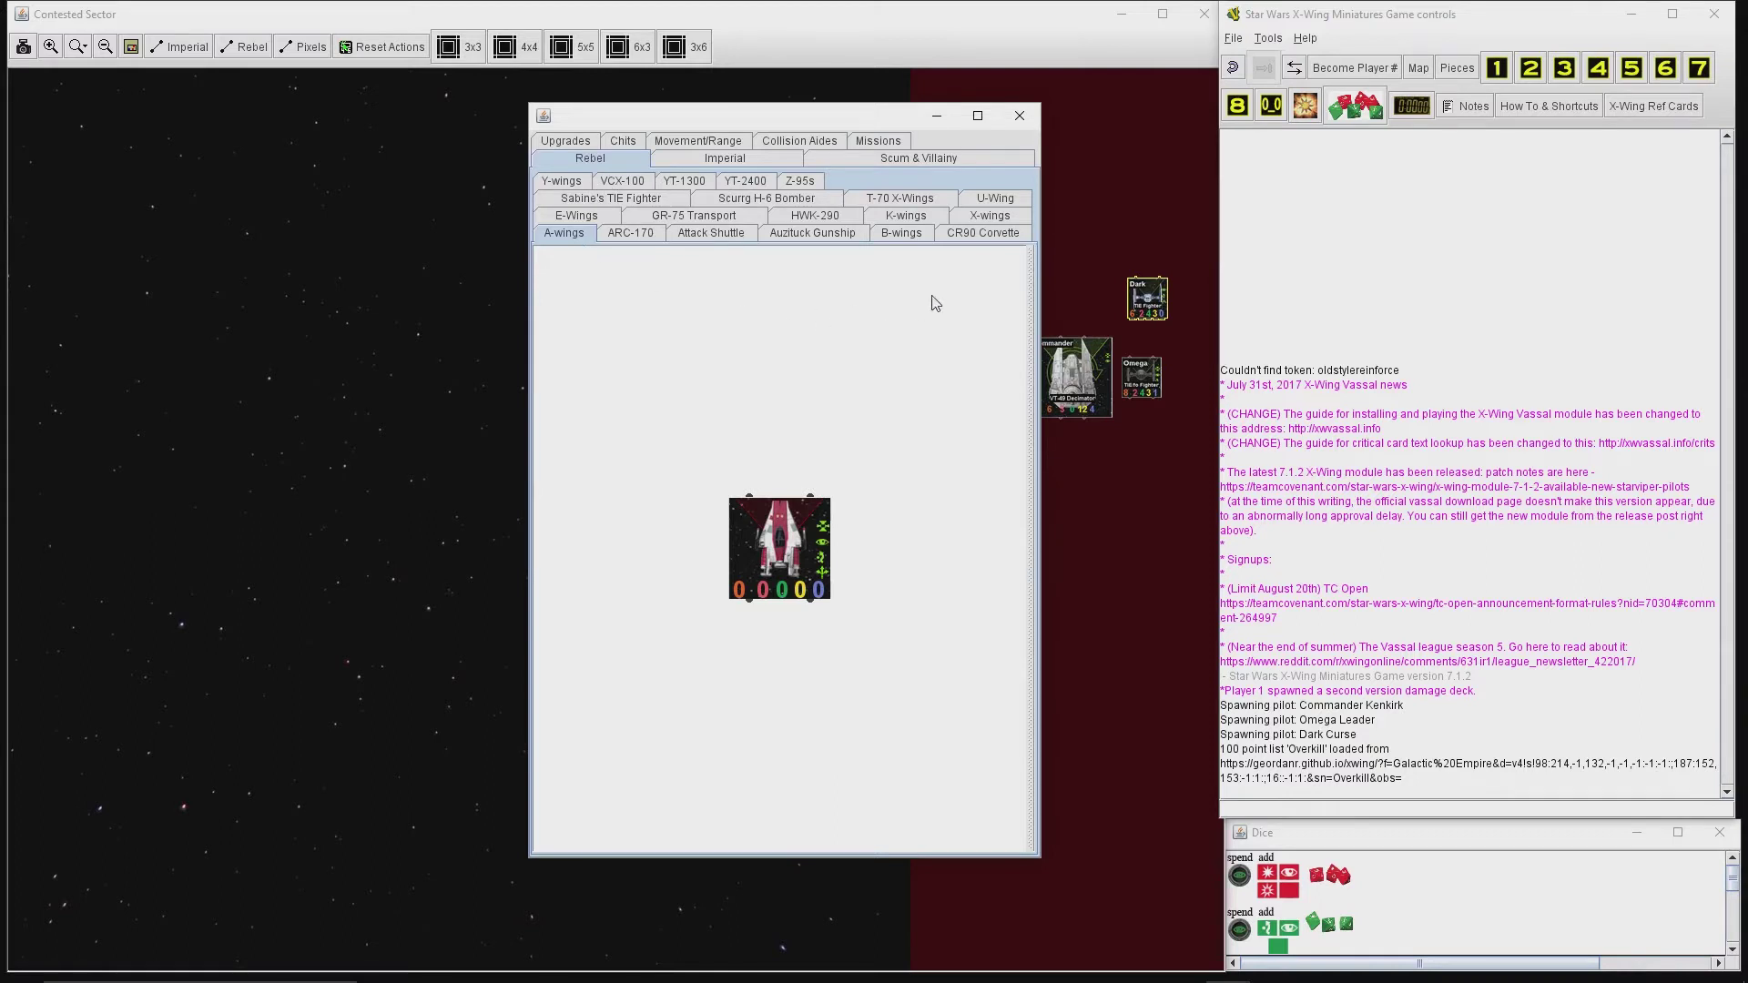
{"action": "left_click", "coordinate": [625, 143]}
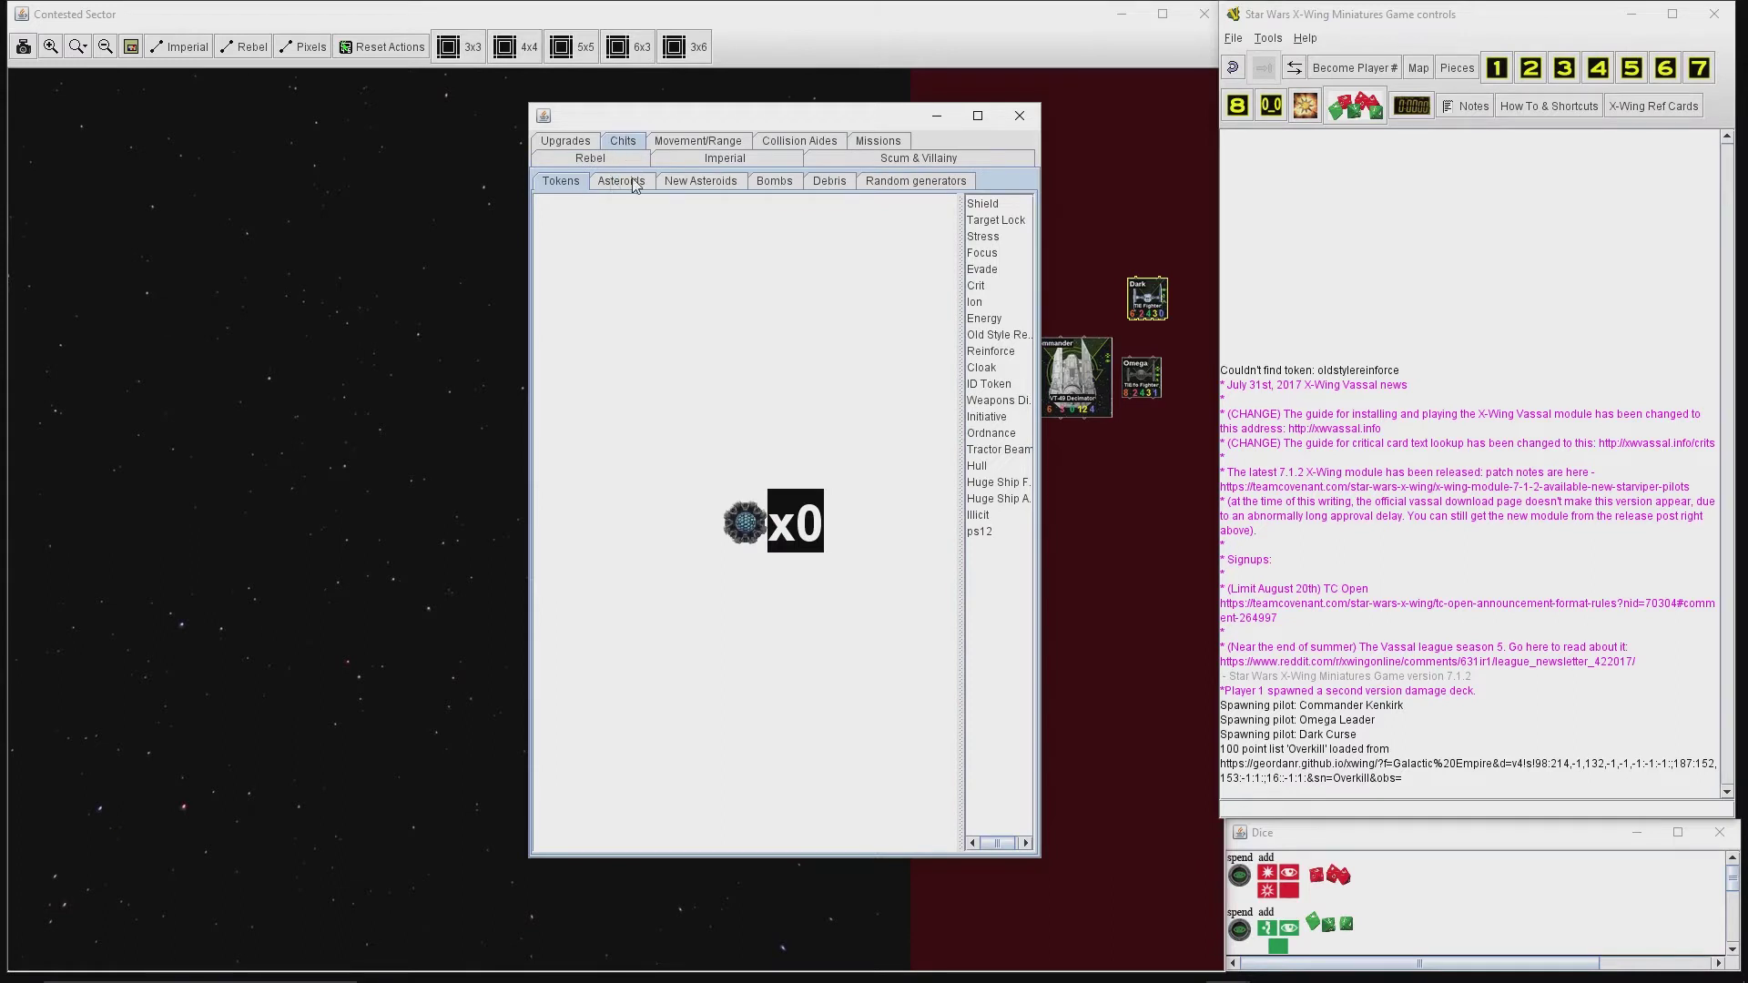
{"action": "left_click", "coordinate": [634, 183]}
{"action": "left_click", "coordinate": [700, 181]}
{"action": "left_click", "coordinate": [836, 183]}
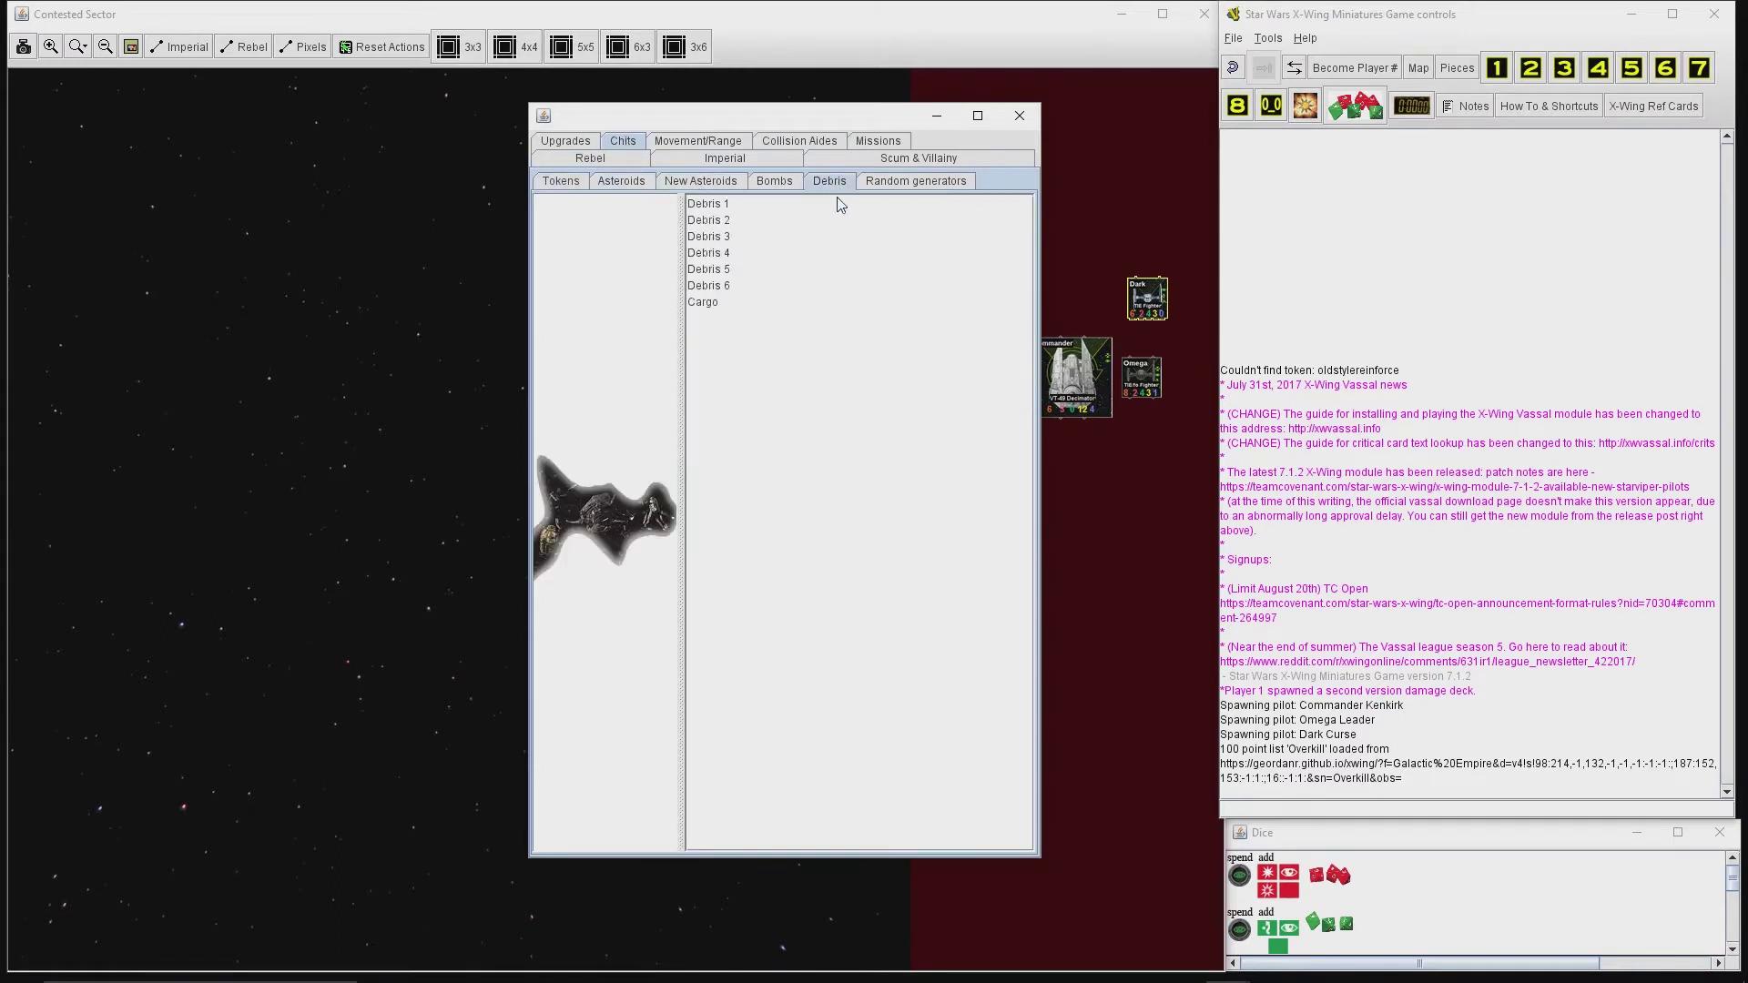
{"action": "left_click_drag", "start_coordinate": [861, 115], "coordinate": [1520, 96]}
{"action": "mouse_move", "coordinate": [1283, 492]}
{"action": "left_mouse_down"}
{"action": "mouse_move", "coordinate": [1174, 561]}
{"action": "mouse_move", "coordinate": [1025, 568]}
{"action": "left_mouse_up"}
Step: Place a new asteroid and a classic asteroid, then shift all three obstacles up-right
{"action": "left_click", "coordinate": [1358, 162]}
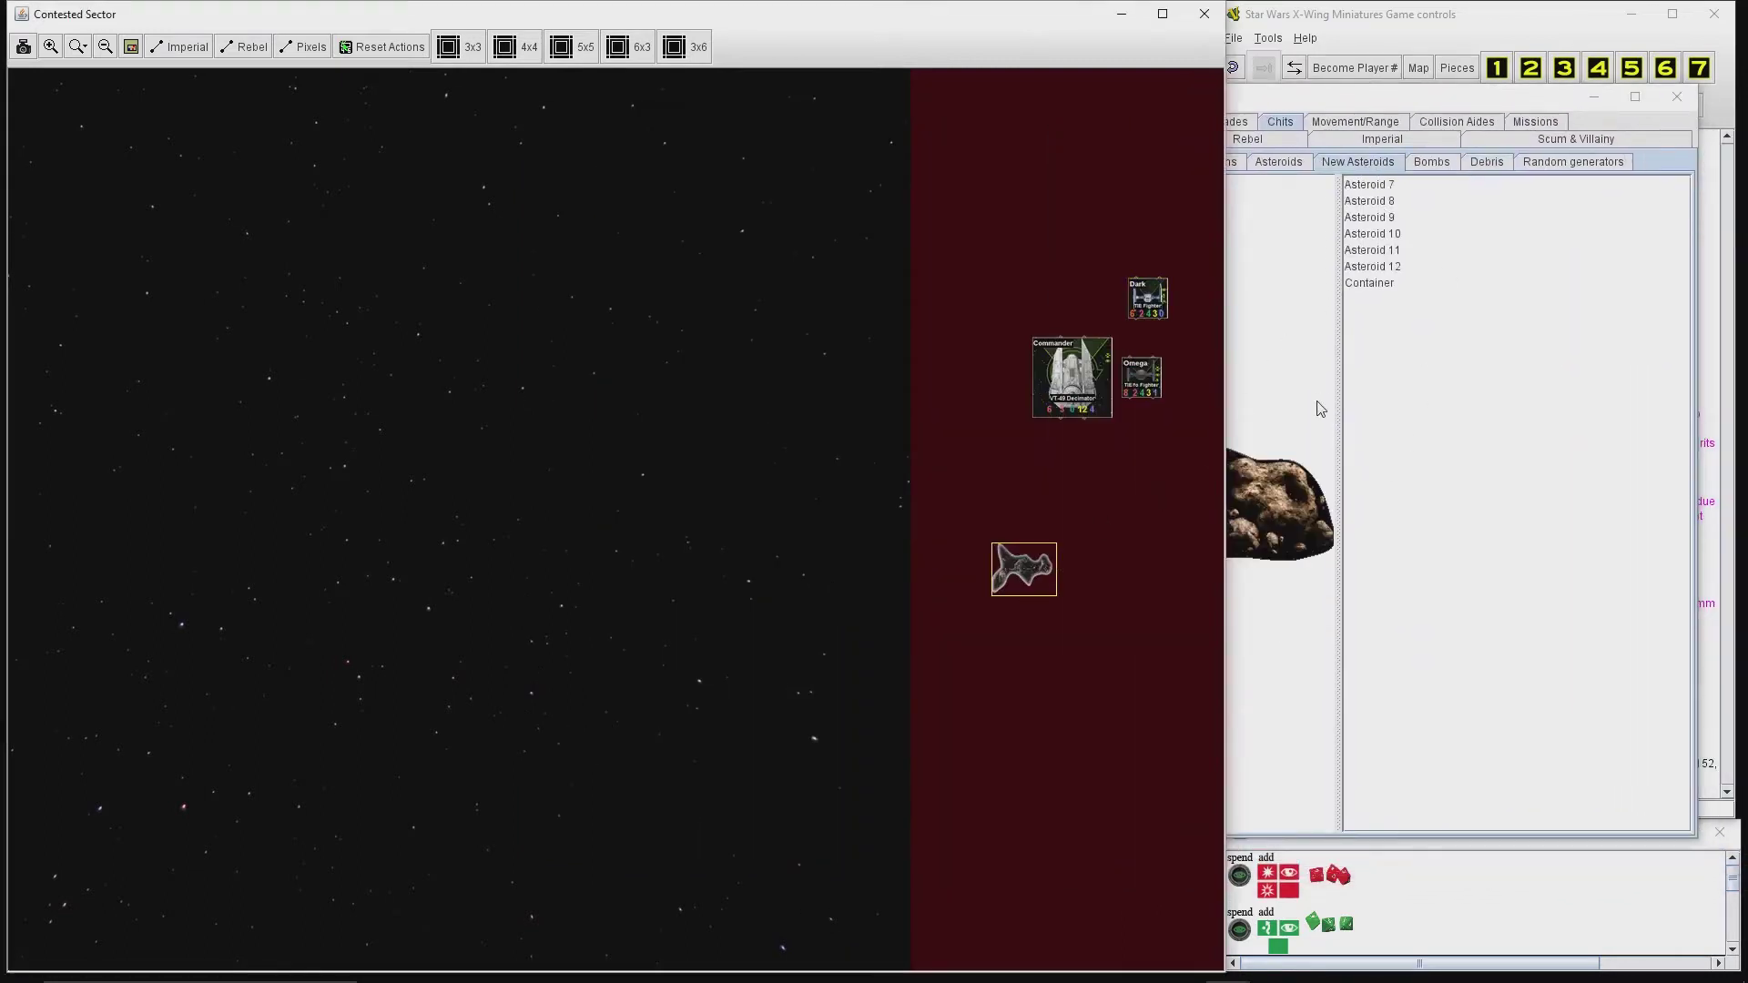
{"action": "mouse_move", "coordinate": [1315, 451]}
{"action": "left_mouse_down"}
{"action": "mouse_move", "coordinate": [1091, 705]}
{"action": "mouse_move", "coordinate": [1051, 666]}
{"action": "left_mouse_up"}
{"action": "left_click", "coordinate": [1279, 161]}
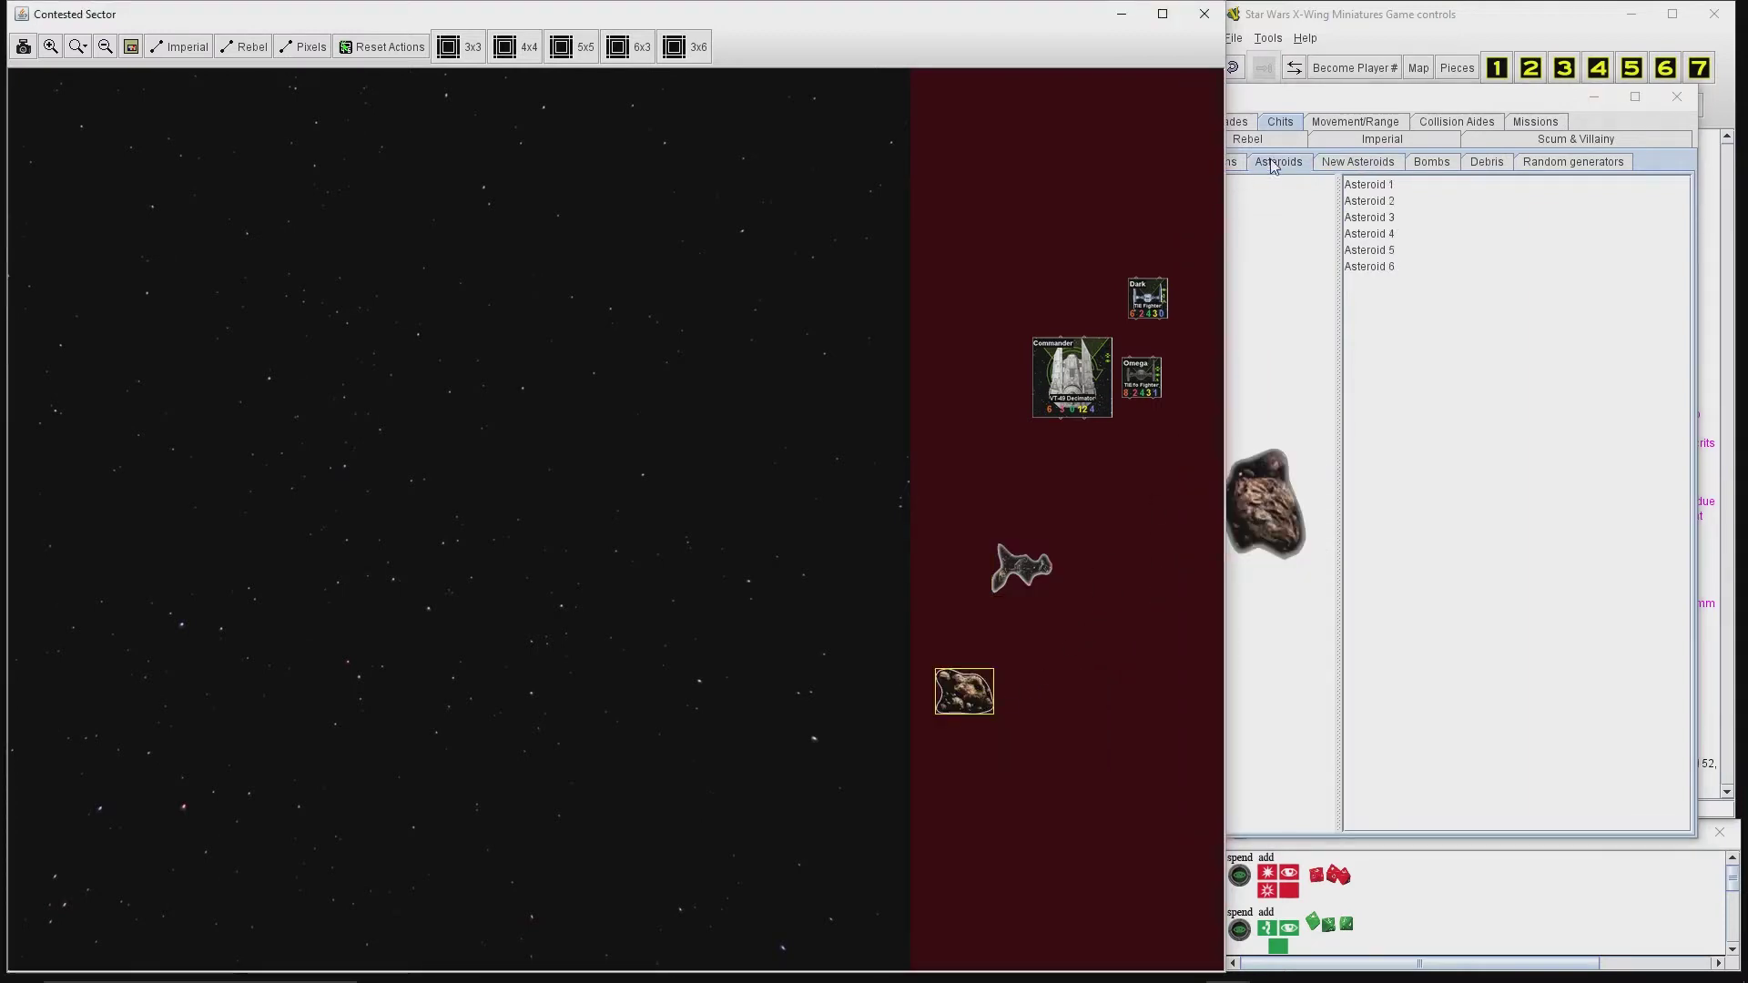
{"action": "left_click_drag", "start_coordinate": [1311, 451], "coordinate": [1030, 671]}
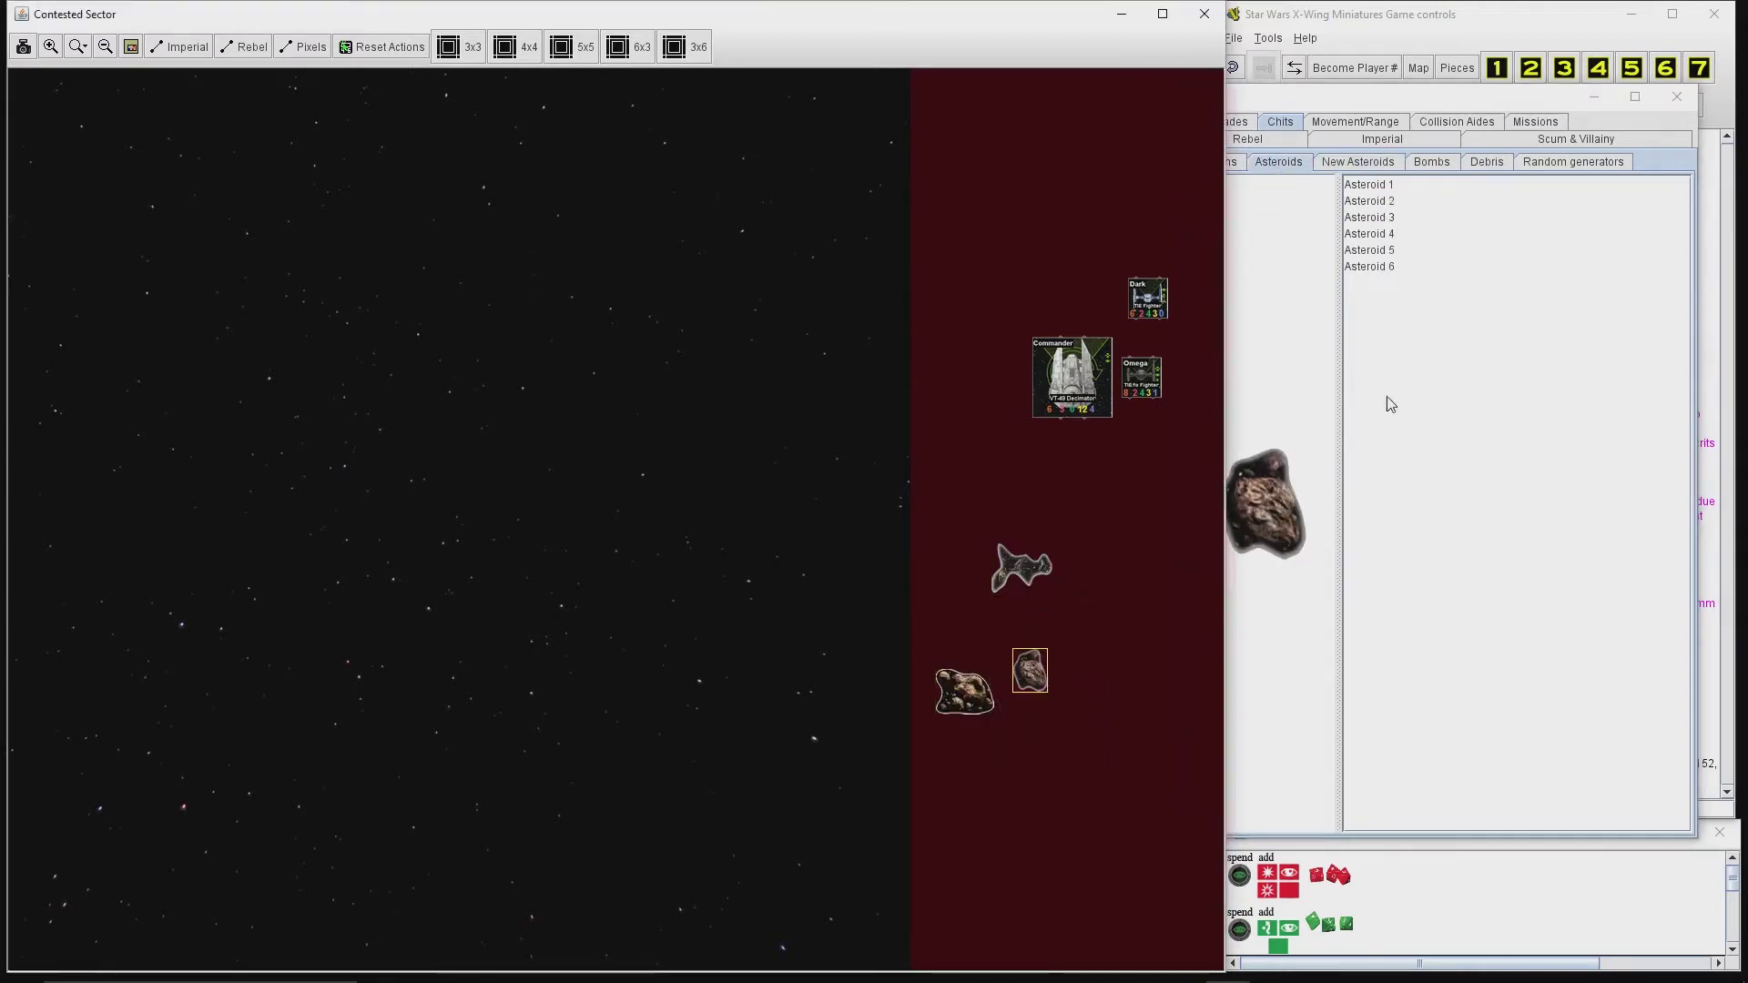
{"action": "left_click", "coordinate": [1595, 98]}
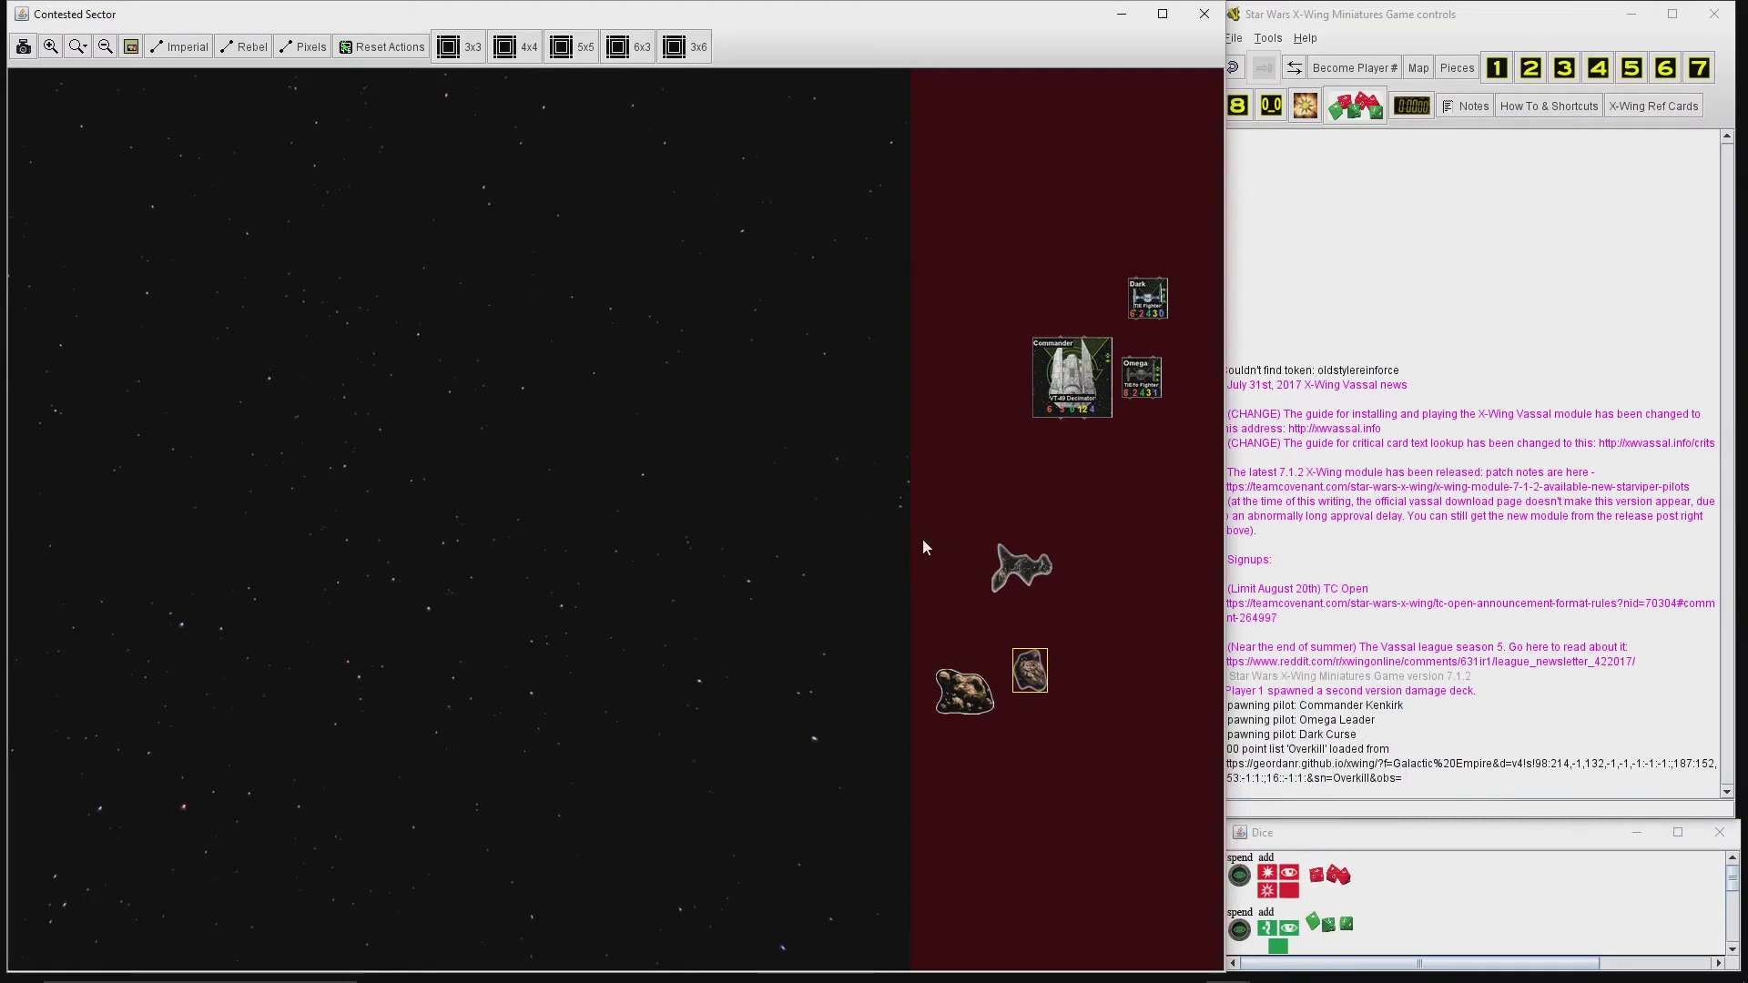
{"action": "left_click_drag", "start_coordinate": [924, 553], "coordinate": [1086, 769]}
{"action": "left_click_drag", "start_coordinate": [1012, 694], "coordinate": [1120, 605]}
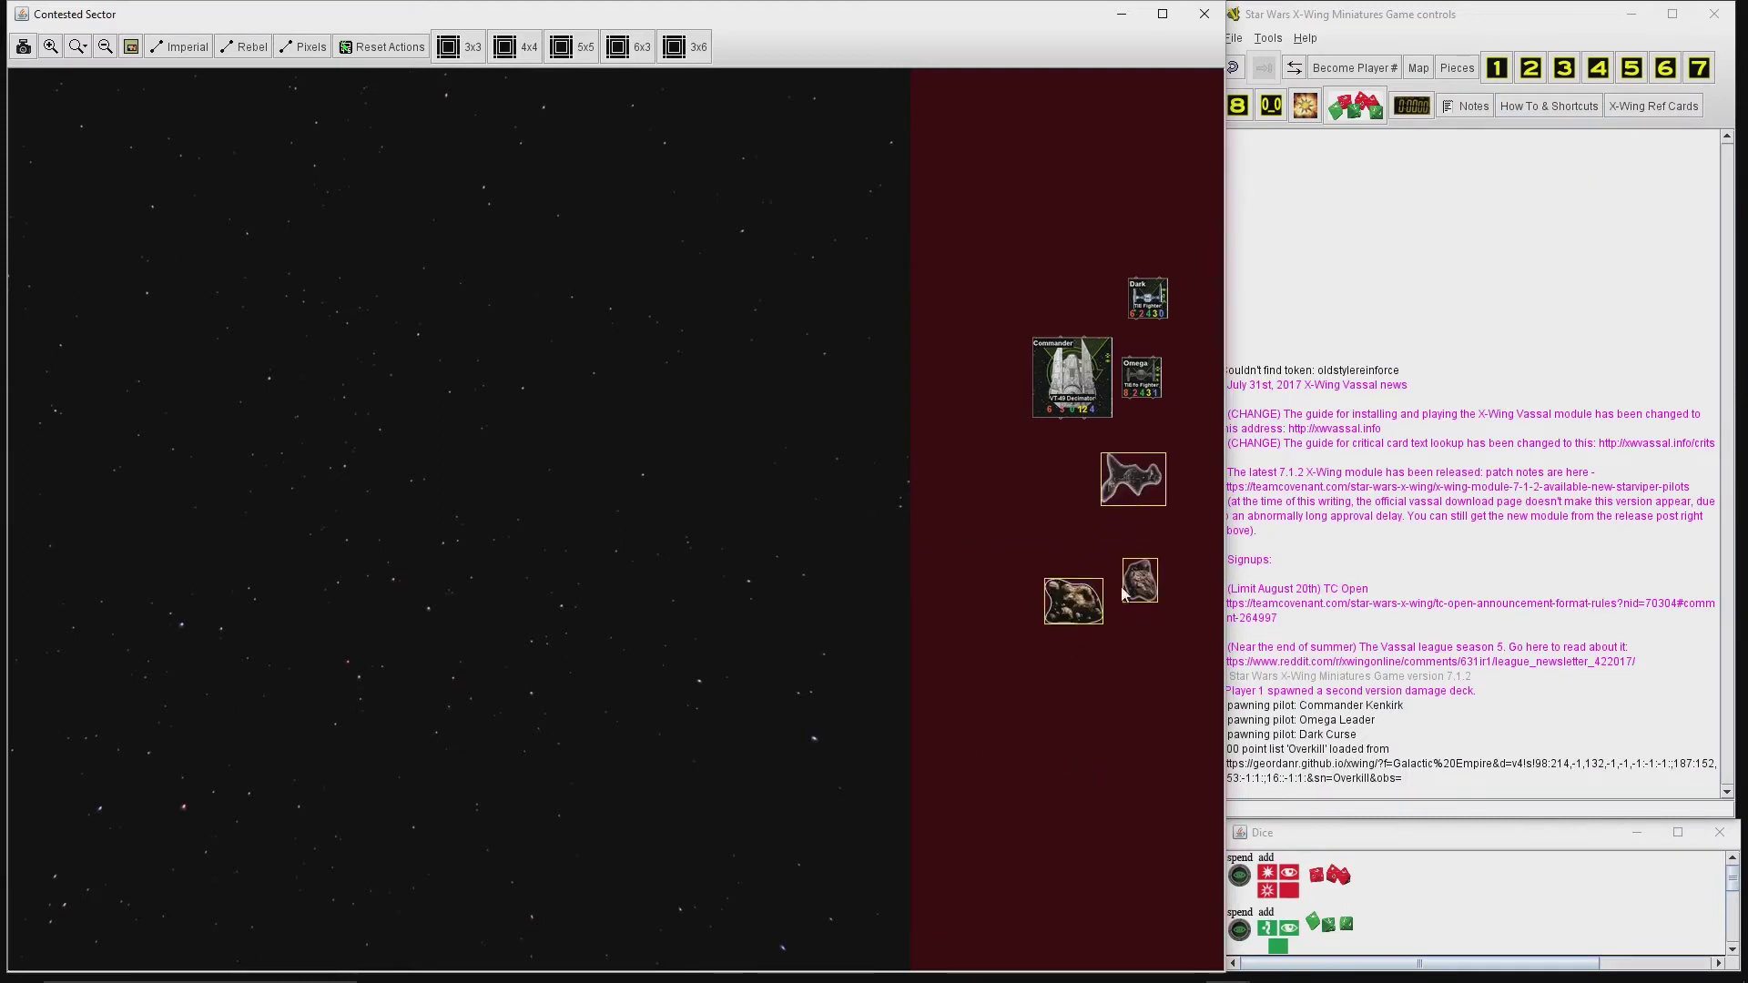
{"action": "left_click", "coordinate": [1095, 702]}
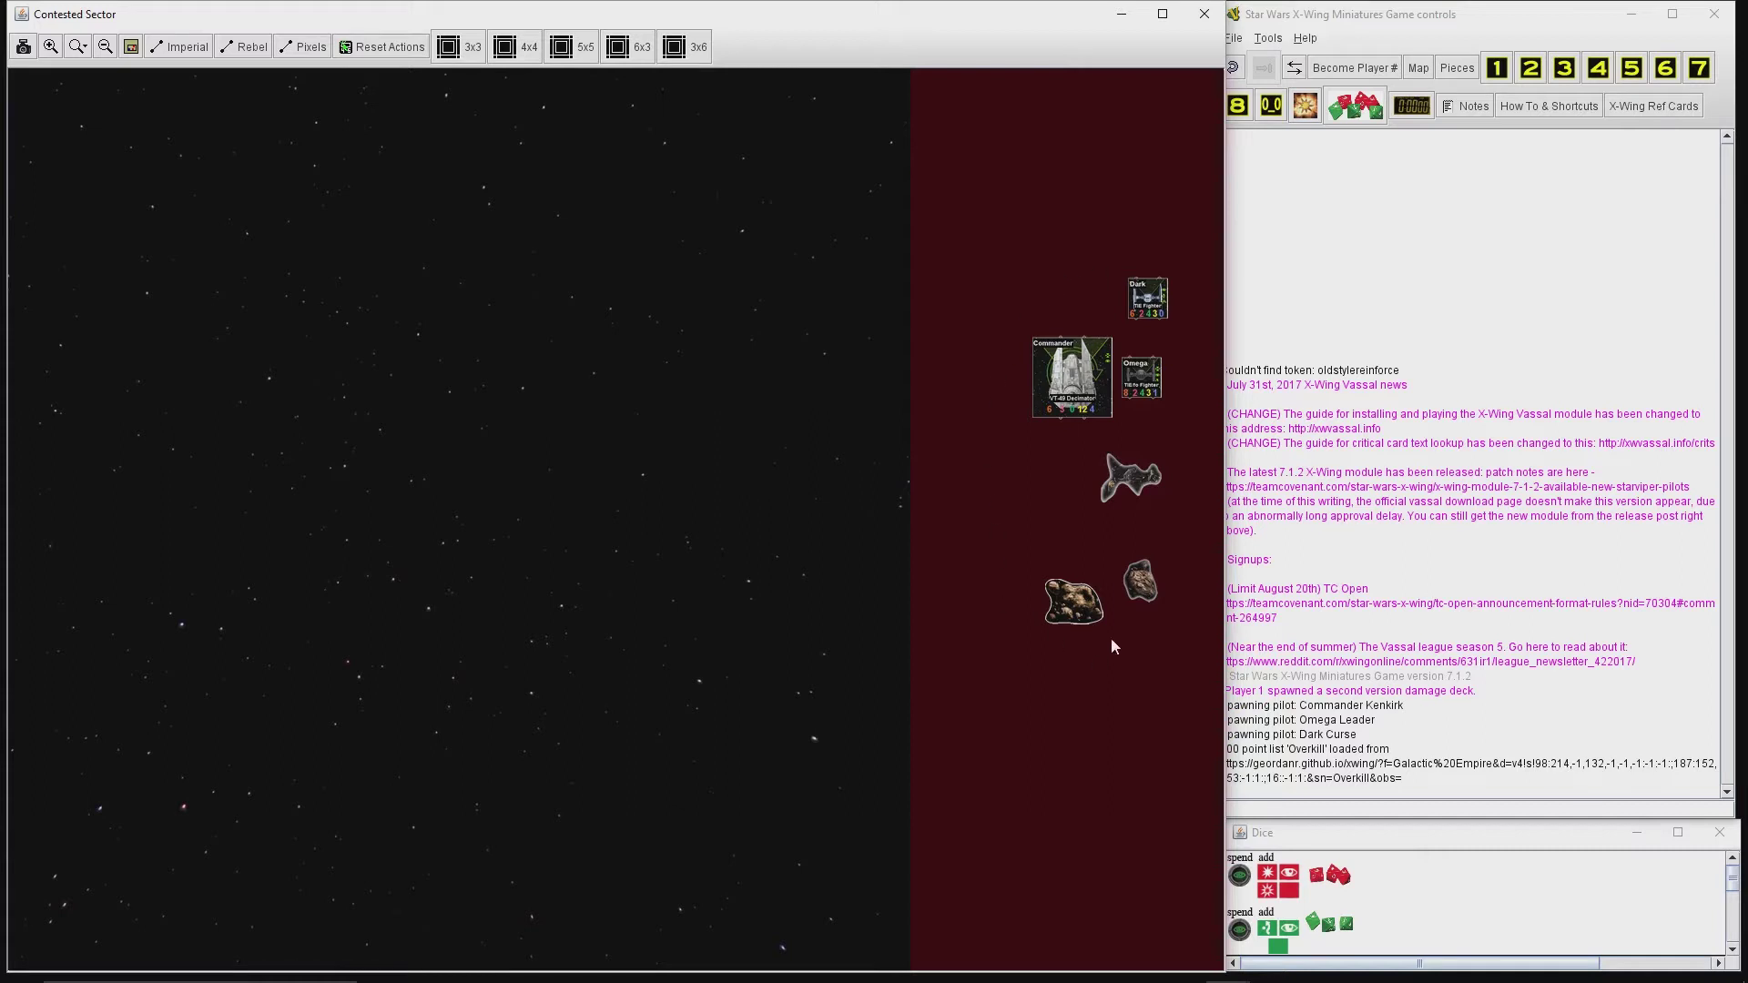
Step: Show the 3x3 grid and drag the rock asteroid, debris cloud and small asteroid into it
{"action": "left_click", "coordinate": [460, 49]}
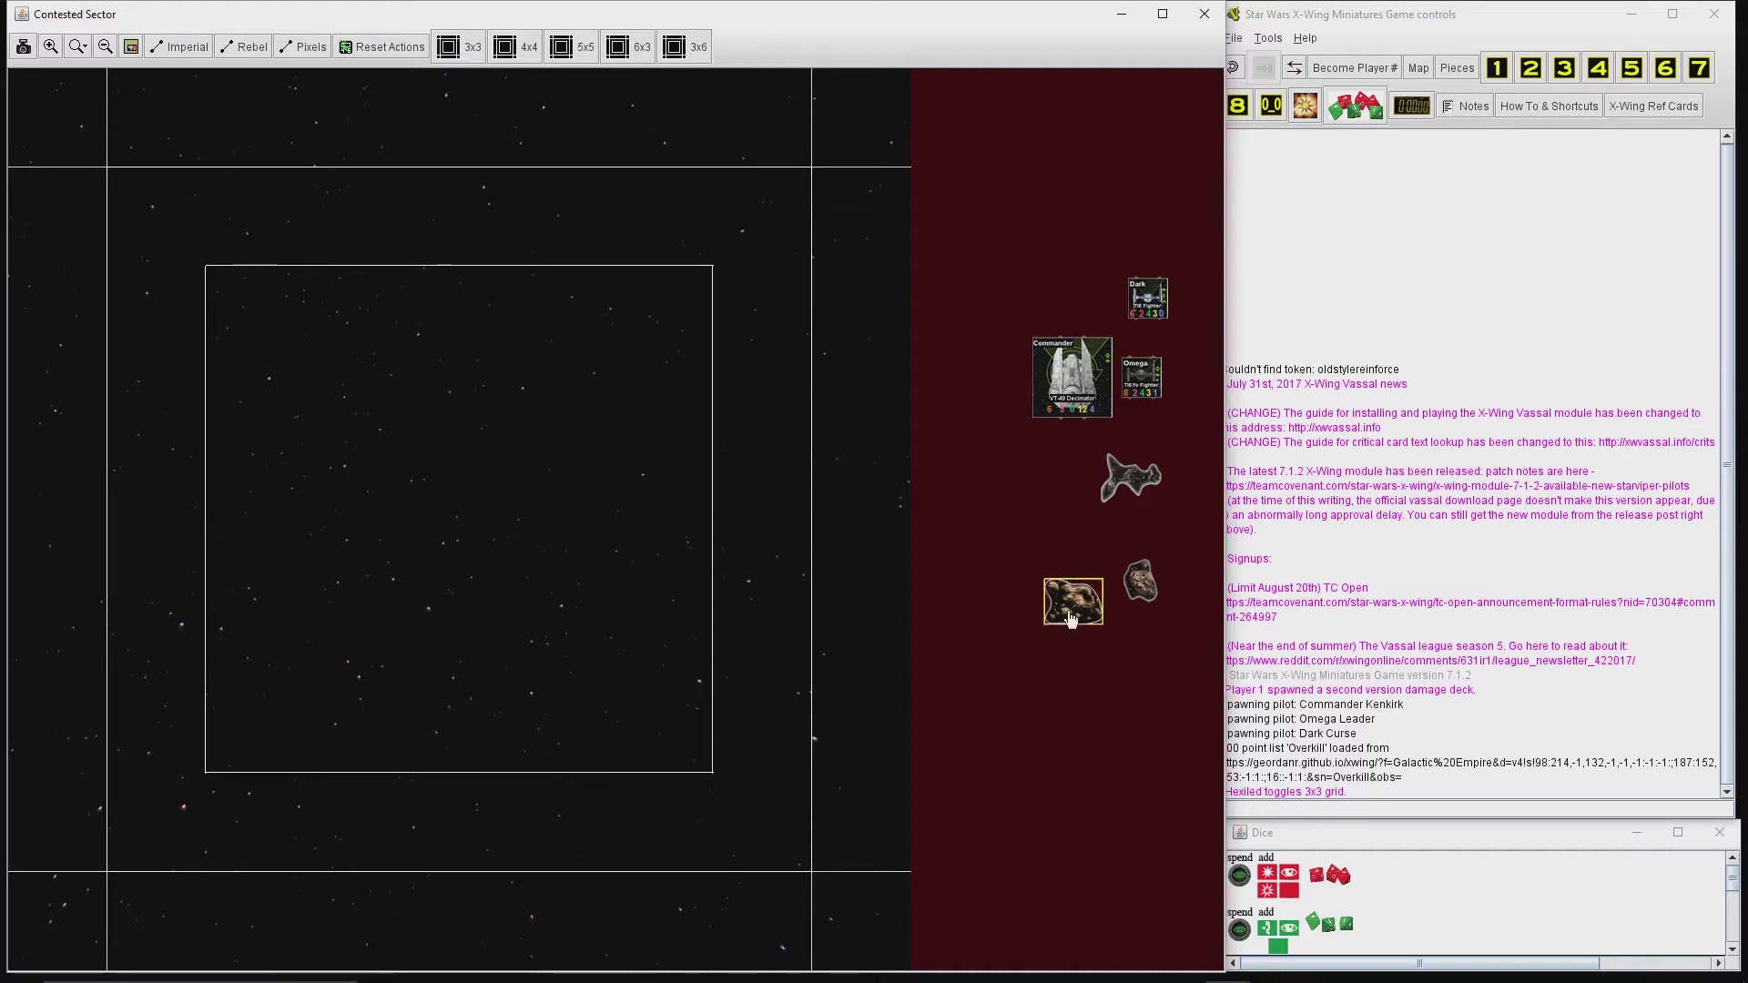
{"action": "left_click_drag", "start_coordinate": [1065, 619], "coordinate": [650, 339]}
{"action": "mouse_move", "coordinate": [1114, 485]}
{"action": "left_mouse_down"}
{"action": "mouse_move", "coordinate": [789, 515]}
{"action": "mouse_move", "coordinate": [382, 456]}
{"action": "left_mouse_up"}
{"action": "left_click_drag", "start_coordinate": [1125, 598], "coordinate": [626, 590]}
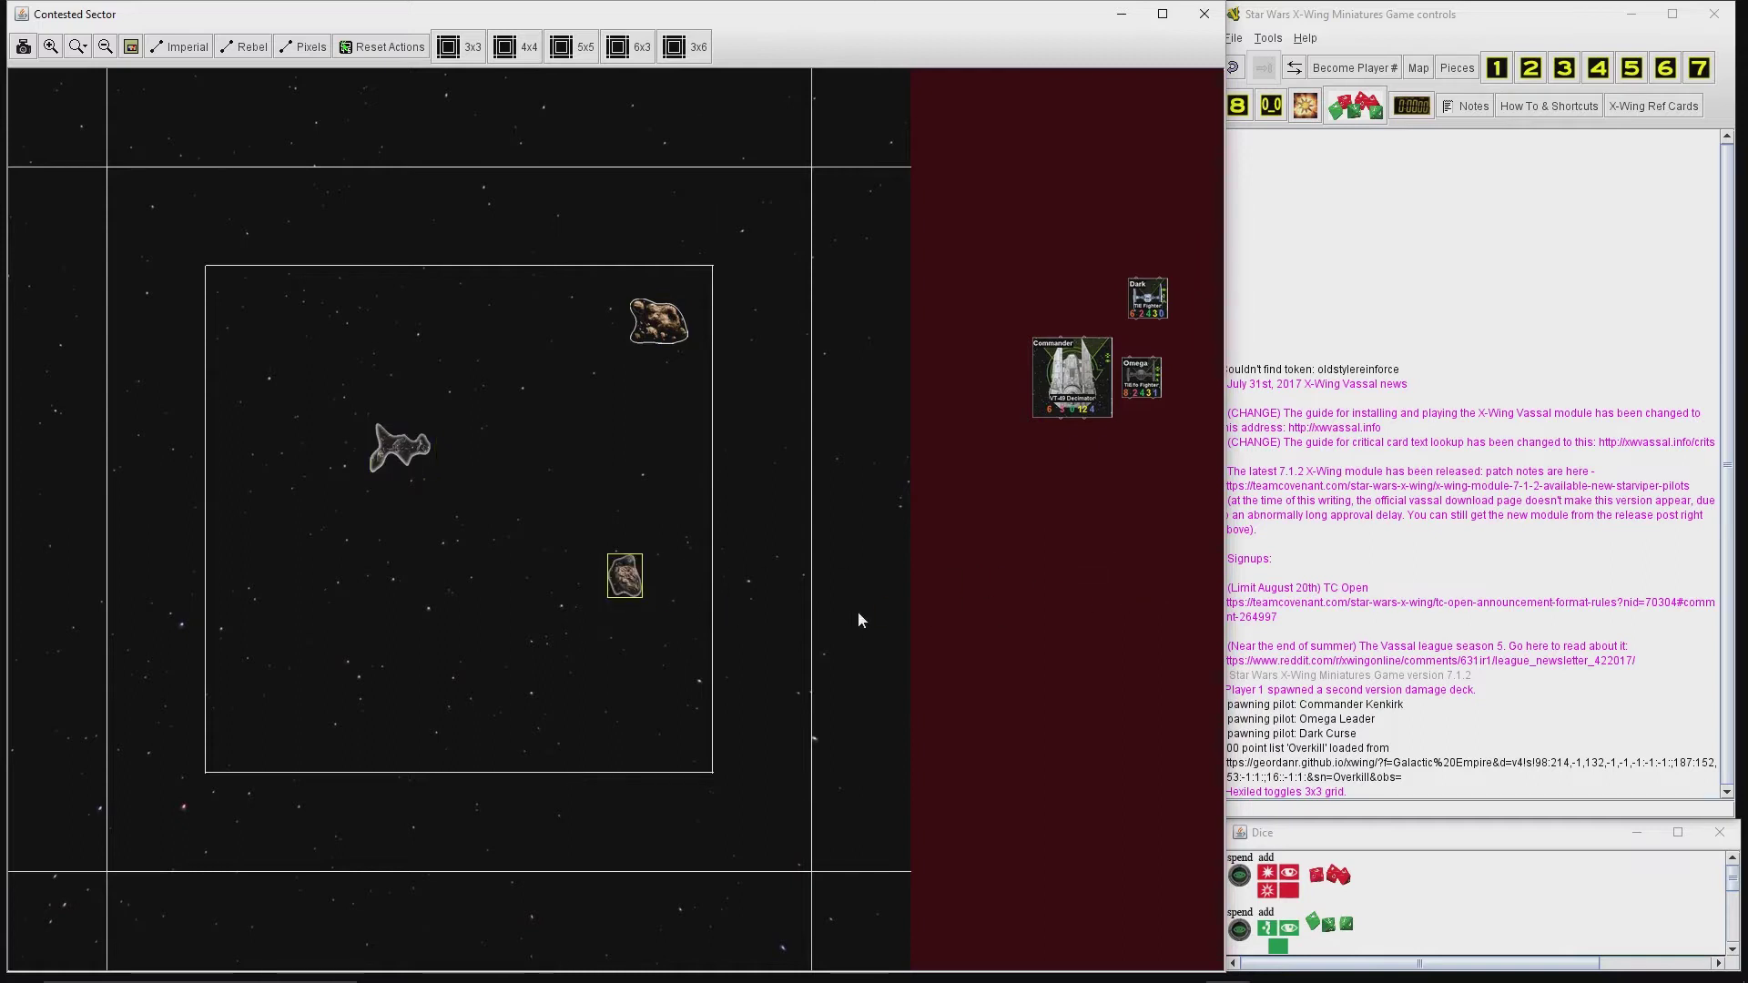
Step: Rotate the small asteroid about 45°, then move it up while its range rings show
{"action": "key", "text": "ctrl+r"}
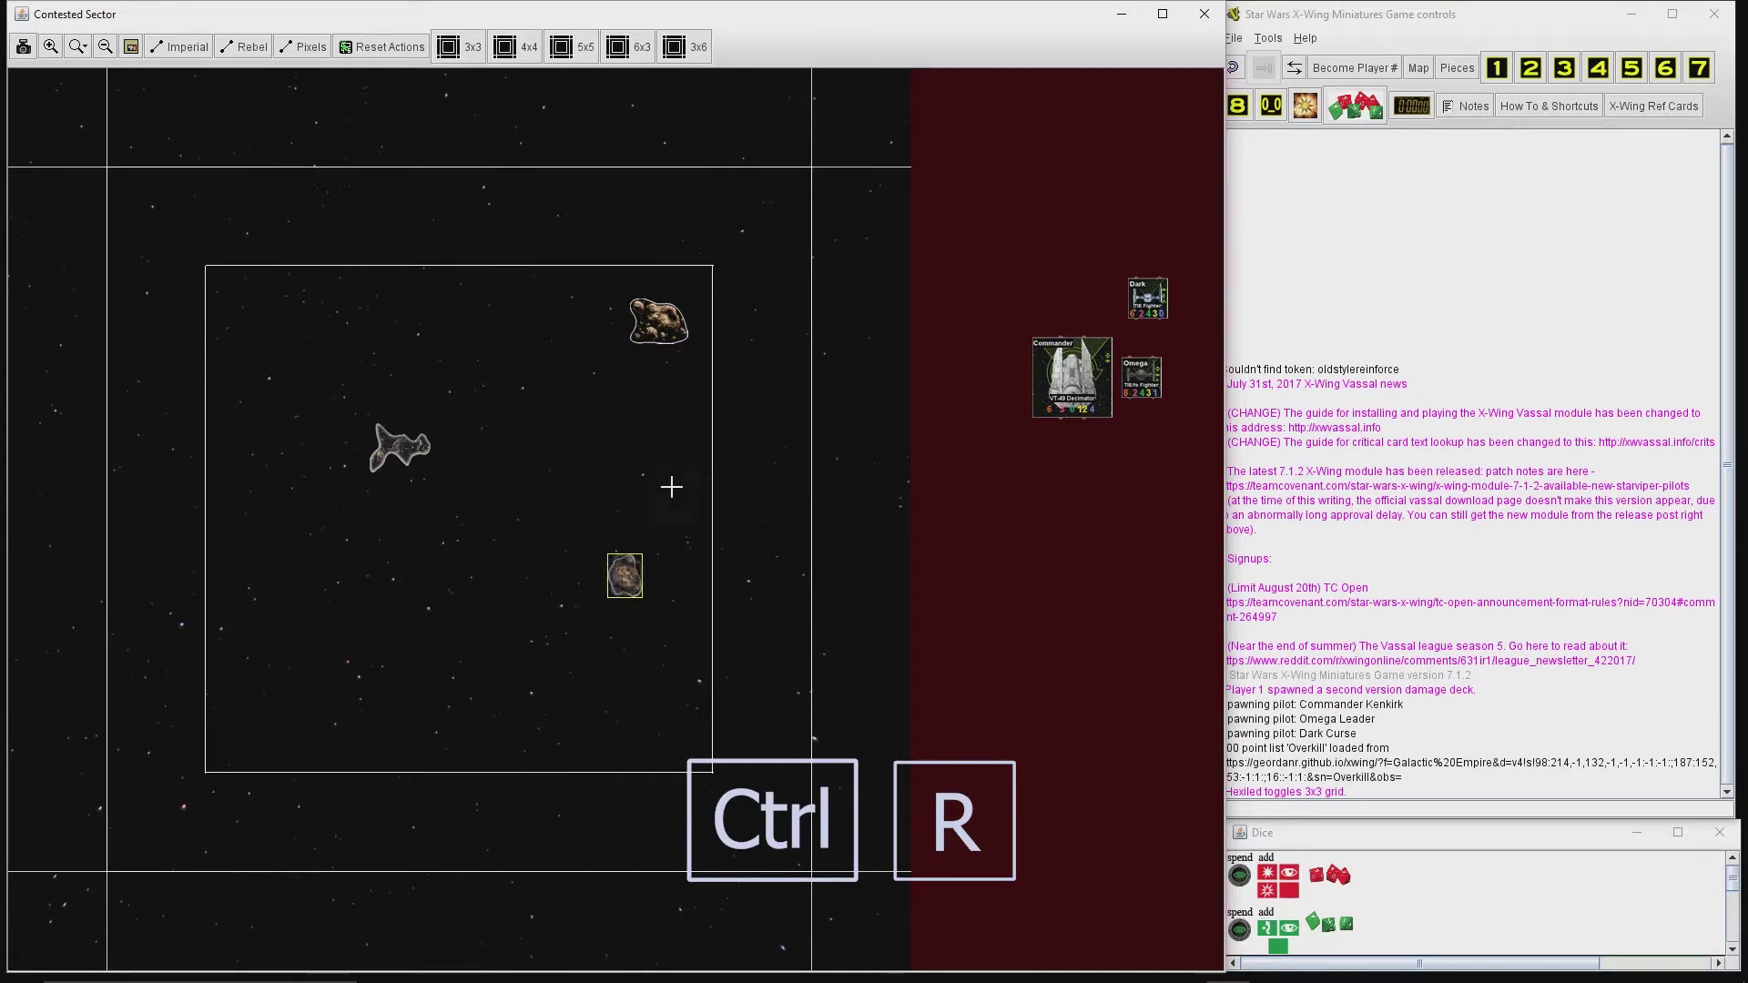
{"action": "left_click", "coordinate": [518, 692]}
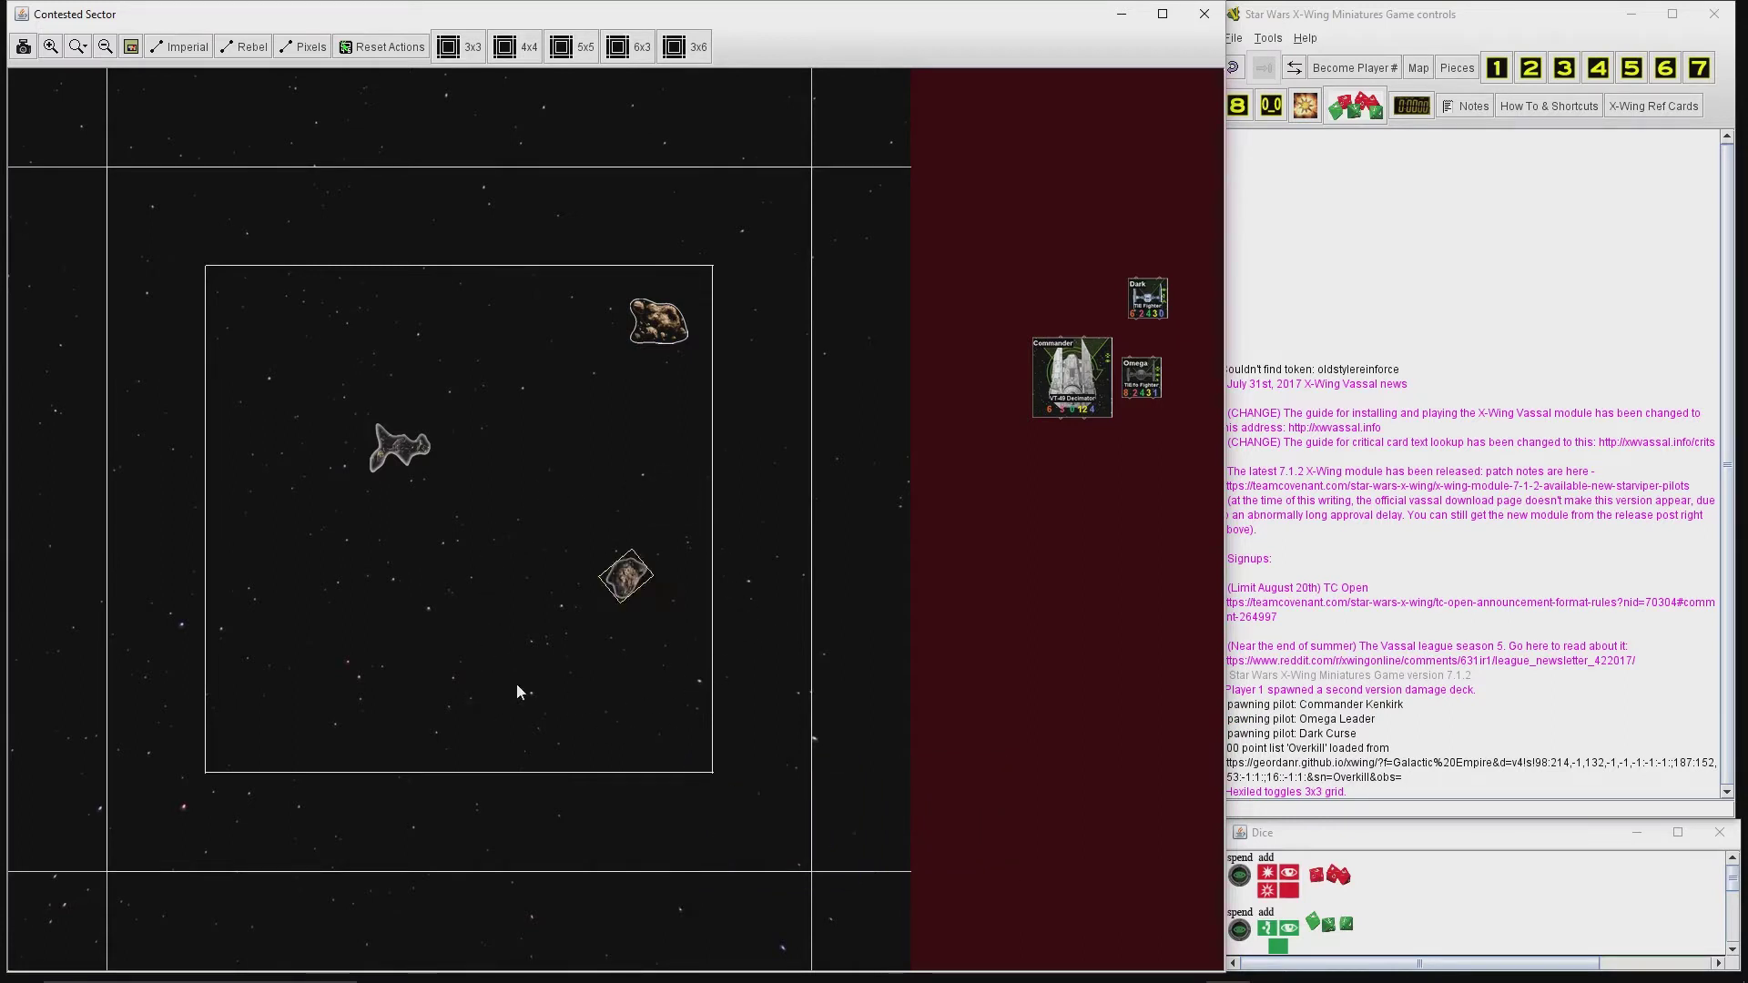
{"action": "key", "text": "ctrl+l"}
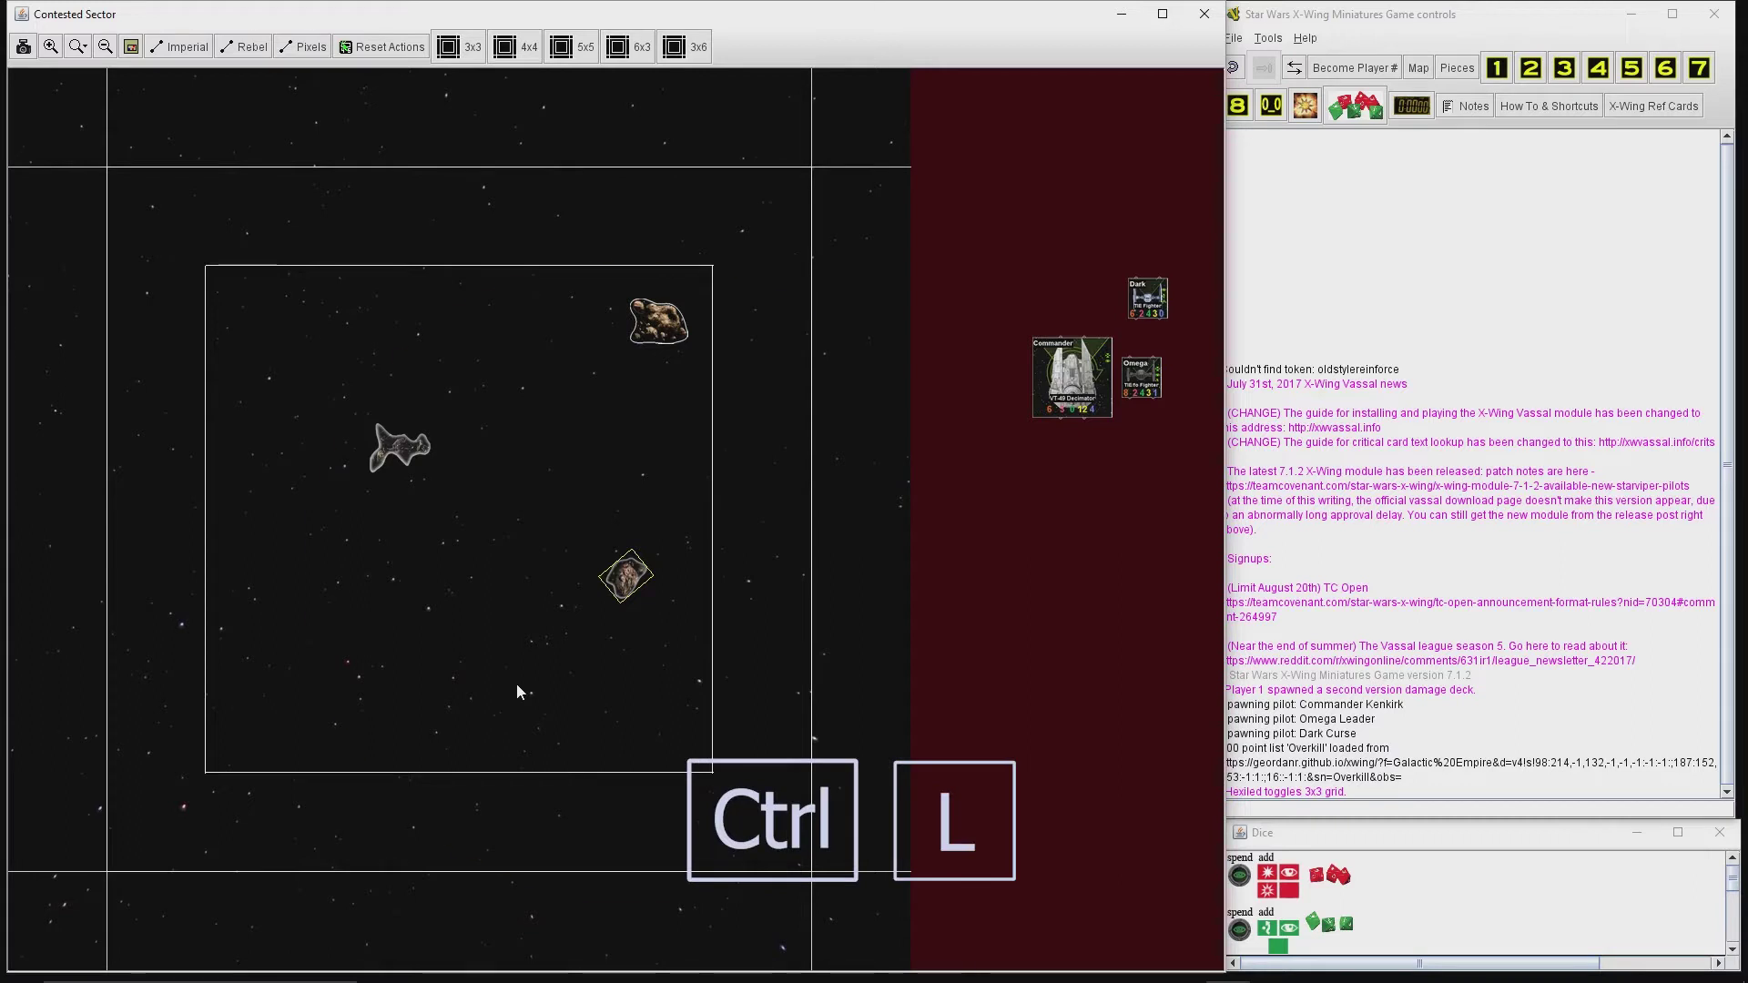
{"action": "key", "text": "ctrl+l"}
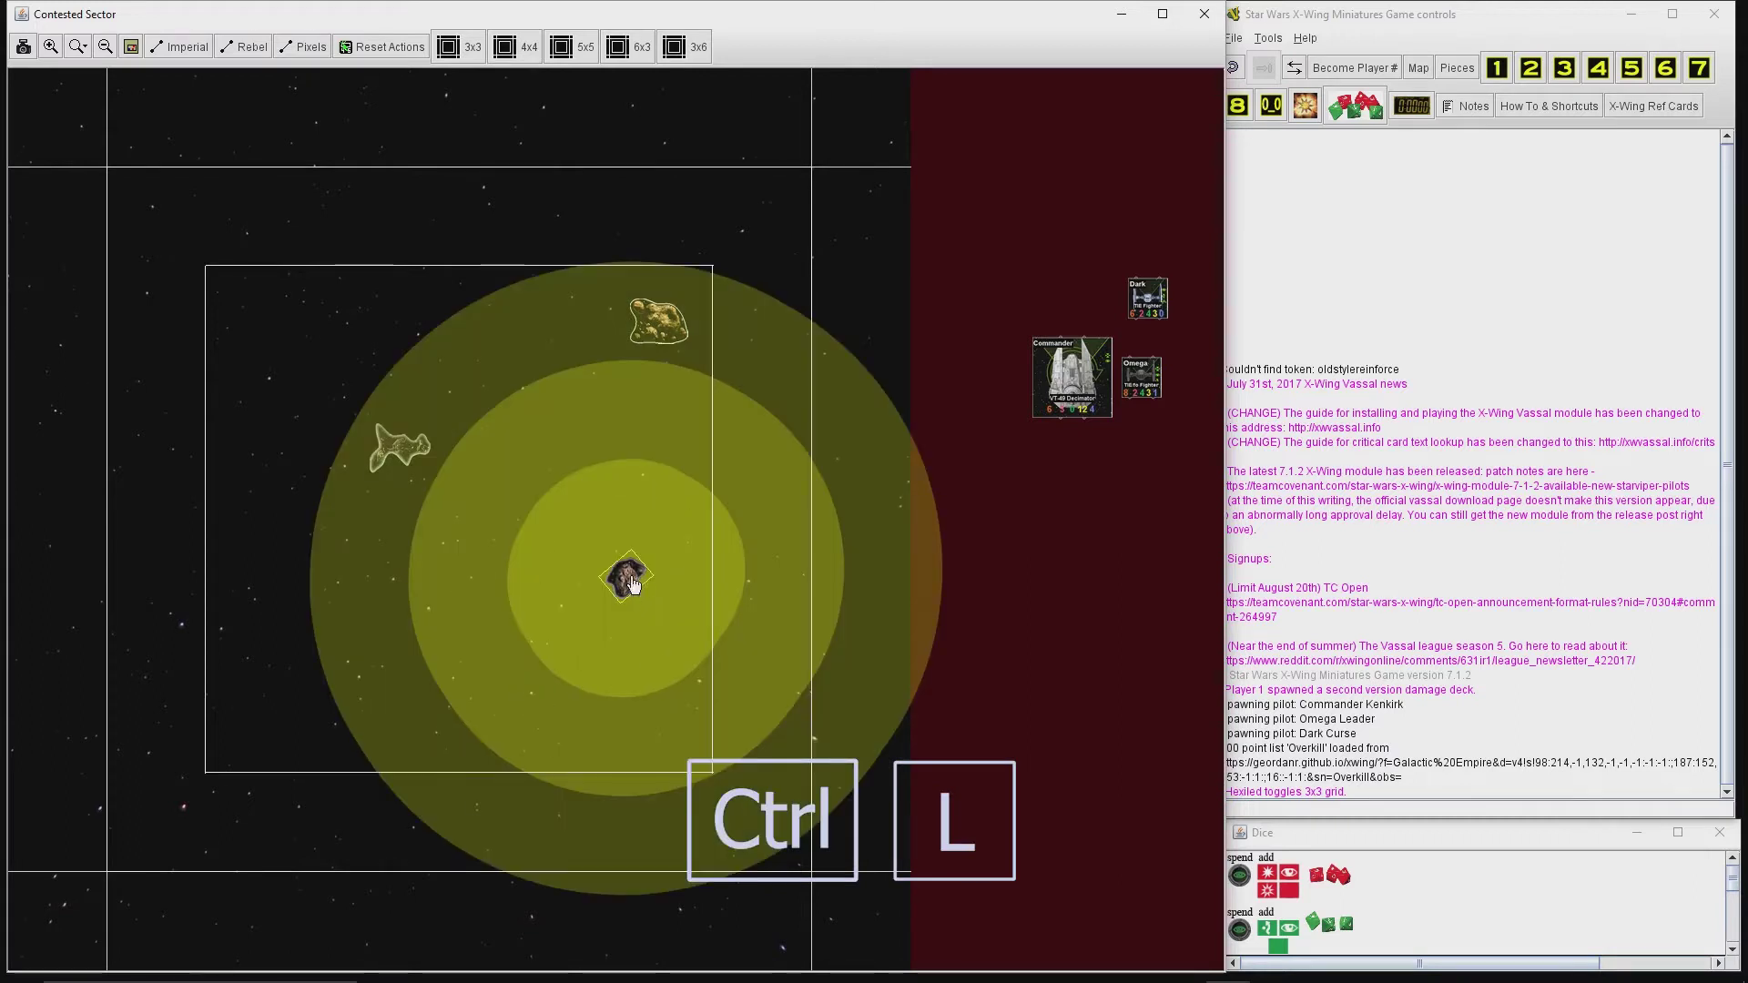
{"action": "left_click_drag", "start_coordinate": [641, 582], "coordinate": [649, 465]}
{"action": "key", "text": "ctrl+l"}
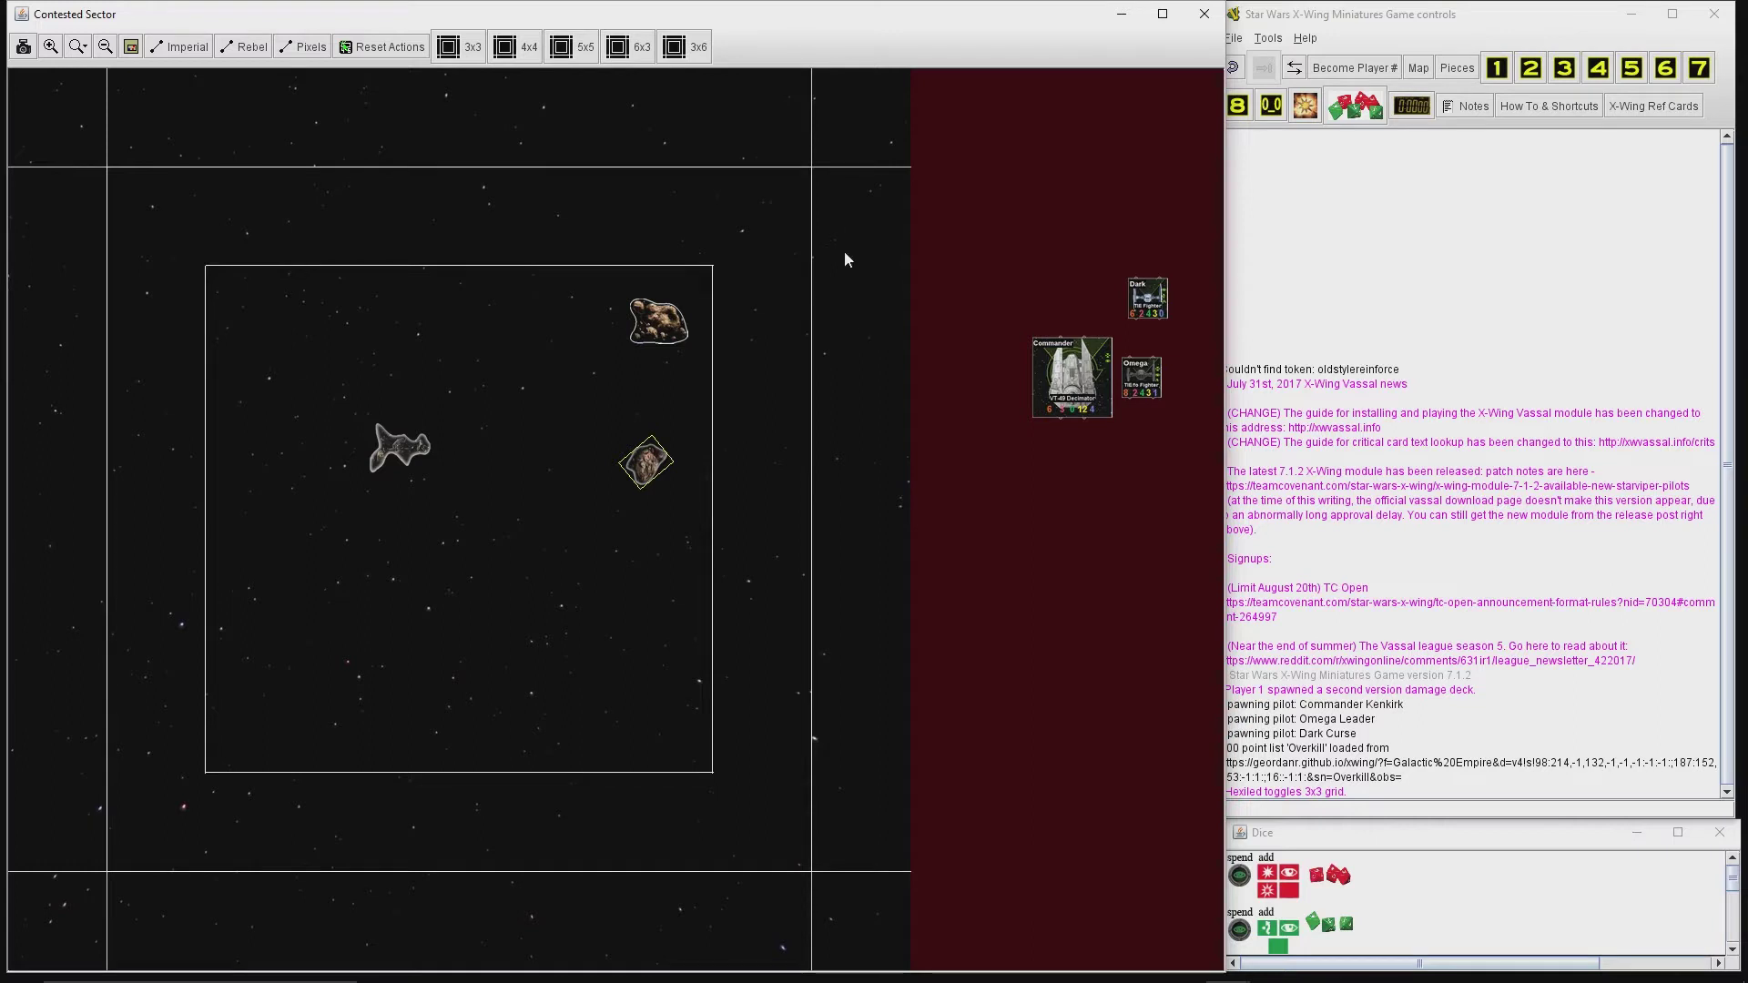
{"action": "left_click", "coordinate": [1069, 364]}
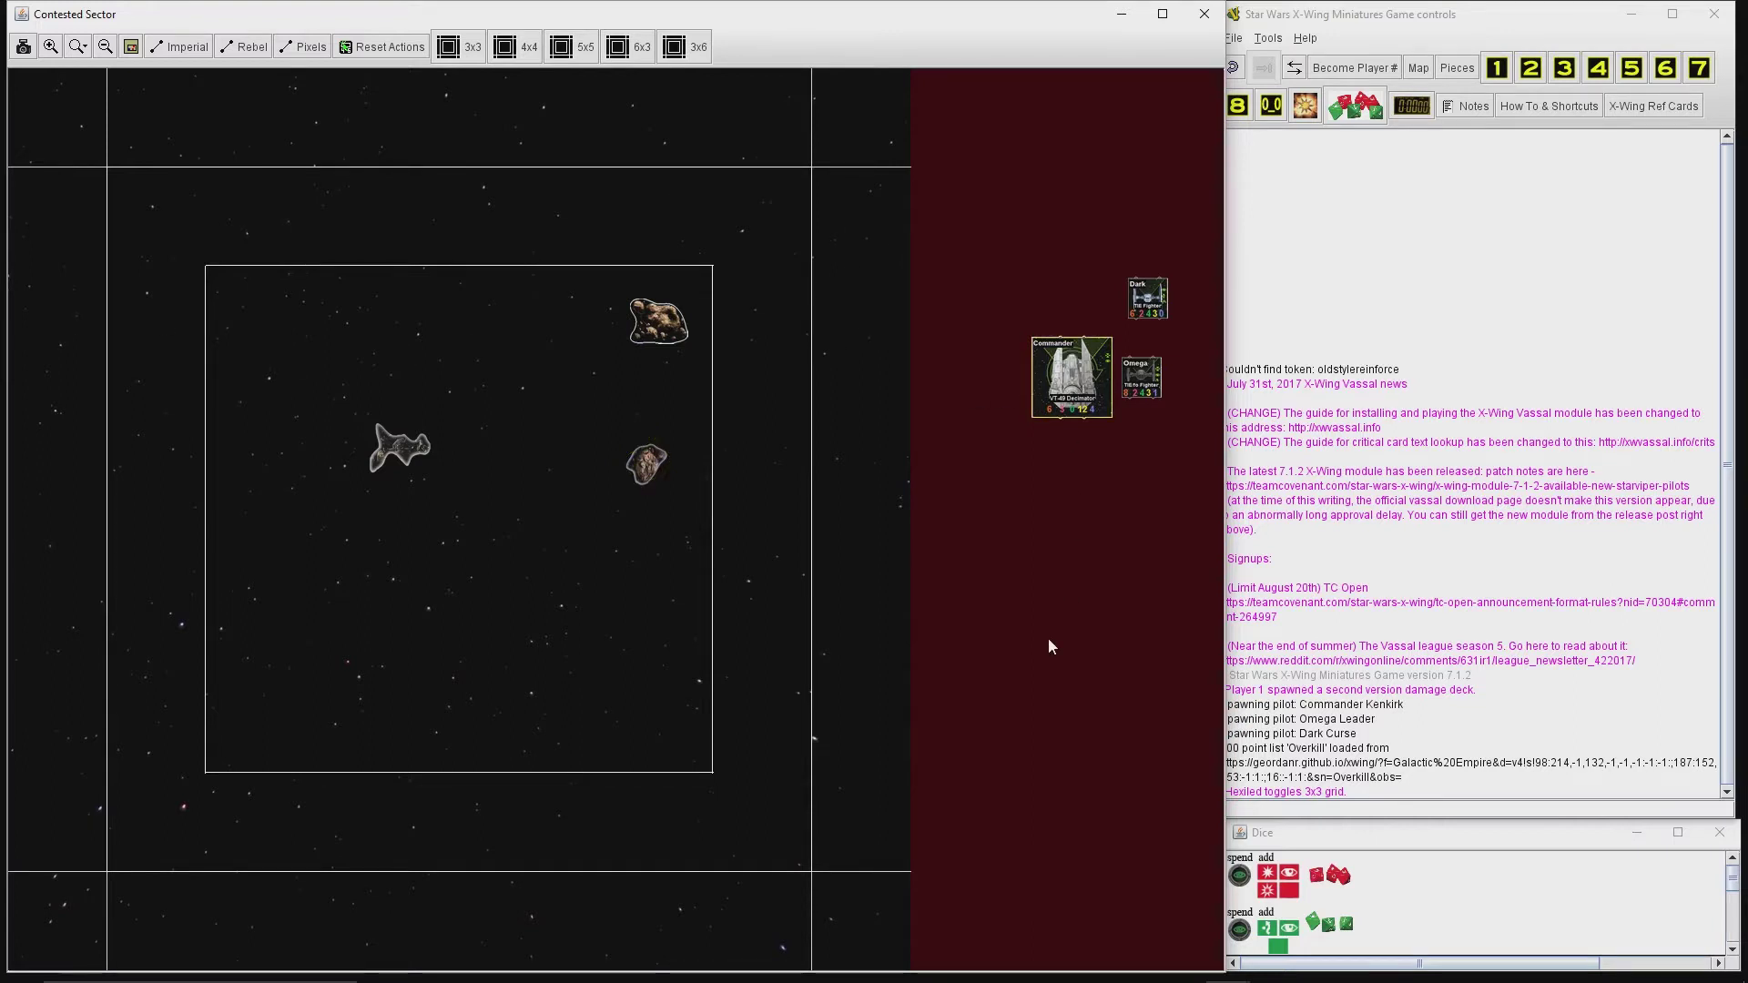
{"action": "key", "text": "Left"}
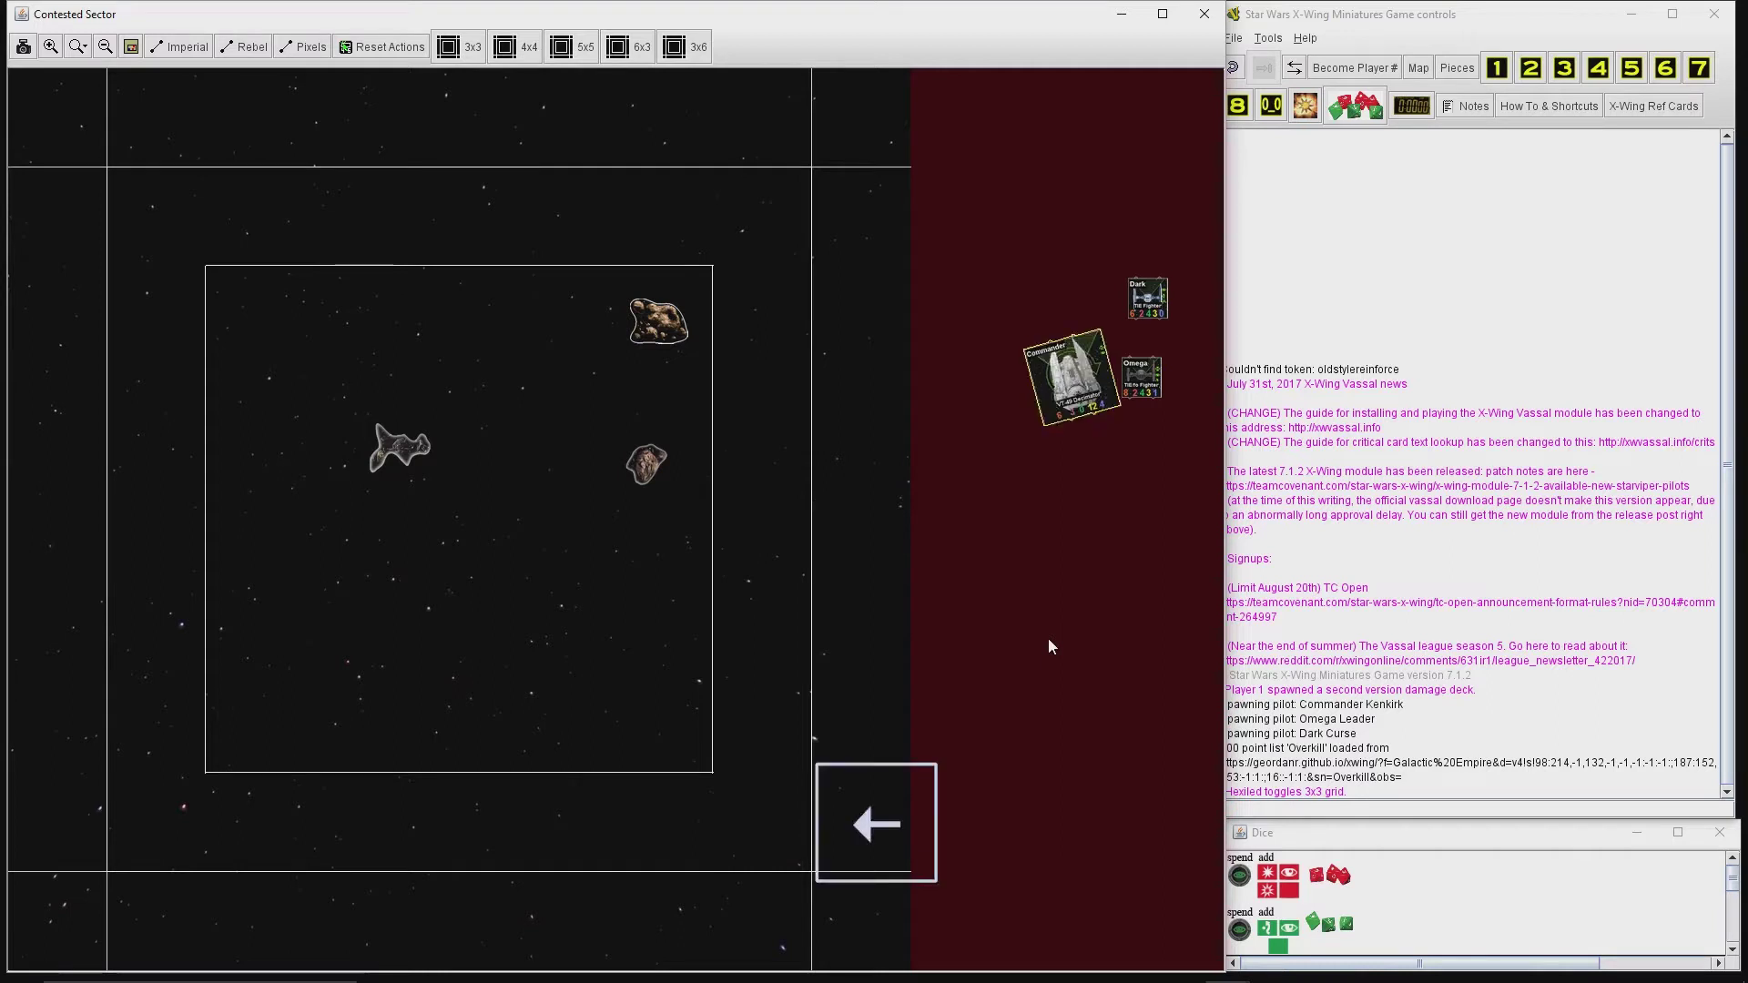
{"action": "key", "text": "Left"}
{"action": "key", "text": "Left"}
{"action": "key", "text": "Left"}
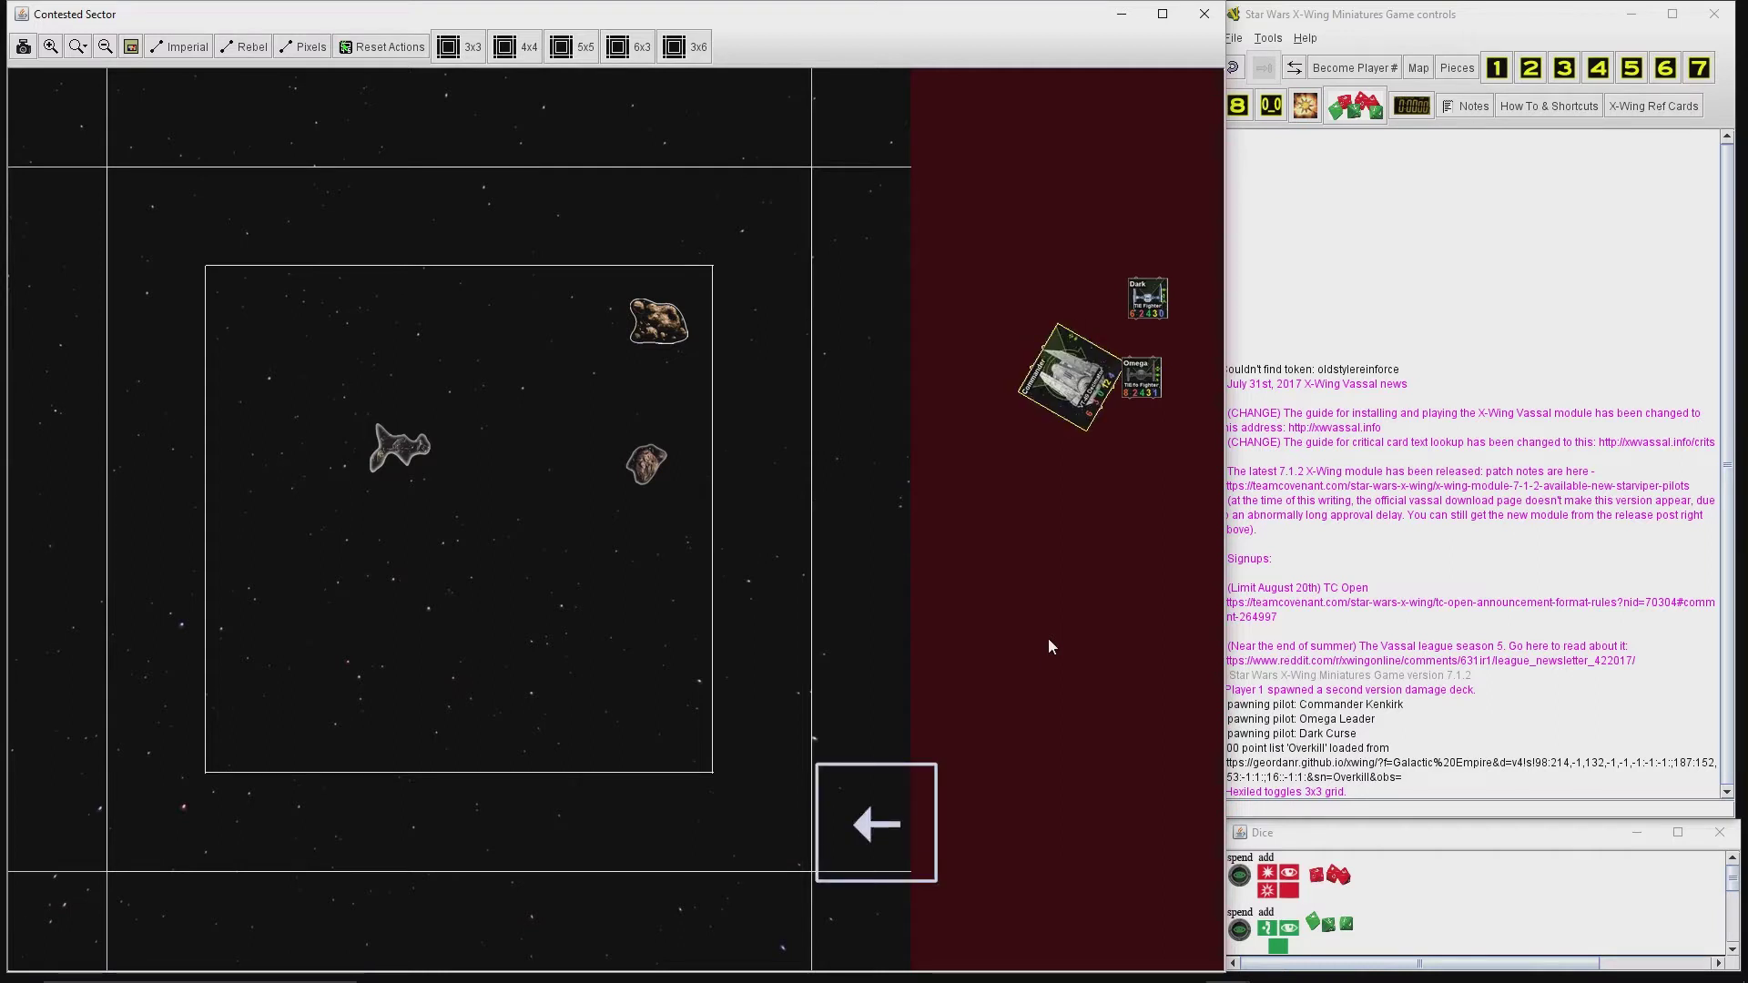
{"action": "key", "text": "Left"}
{"action": "key", "text": "Left"}
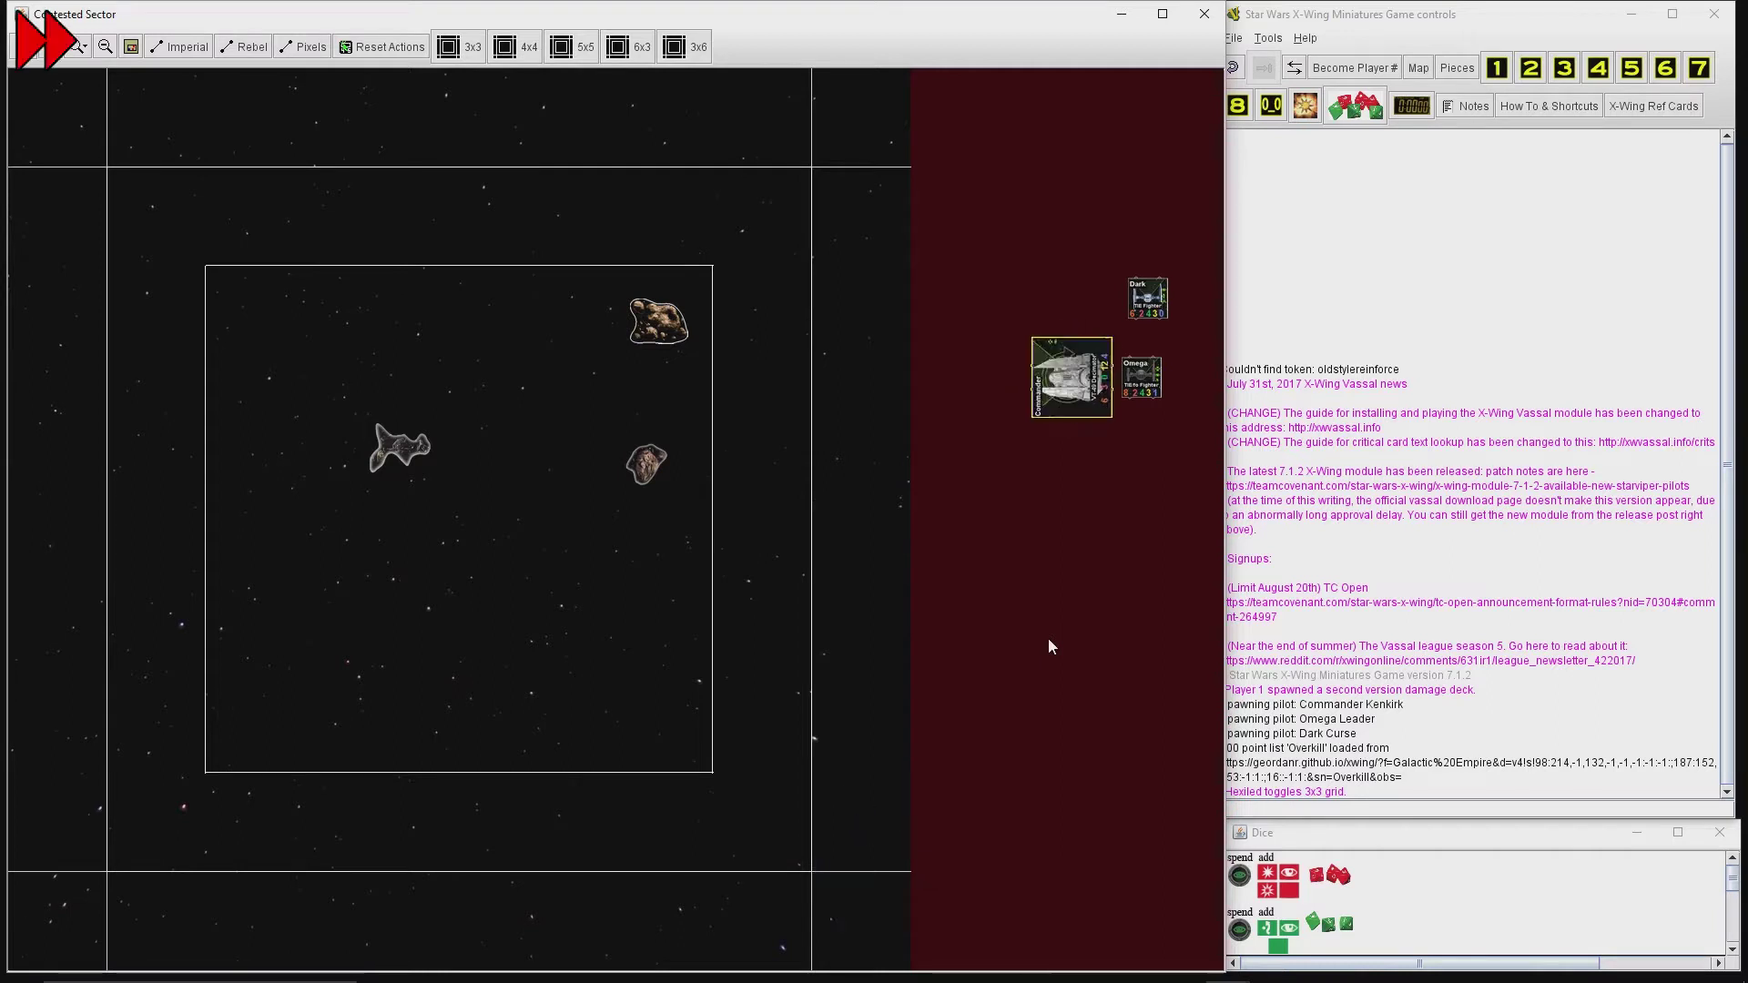
{"action": "left_click_drag", "start_coordinate": [1148, 297], "coordinate": [1075, 291]}
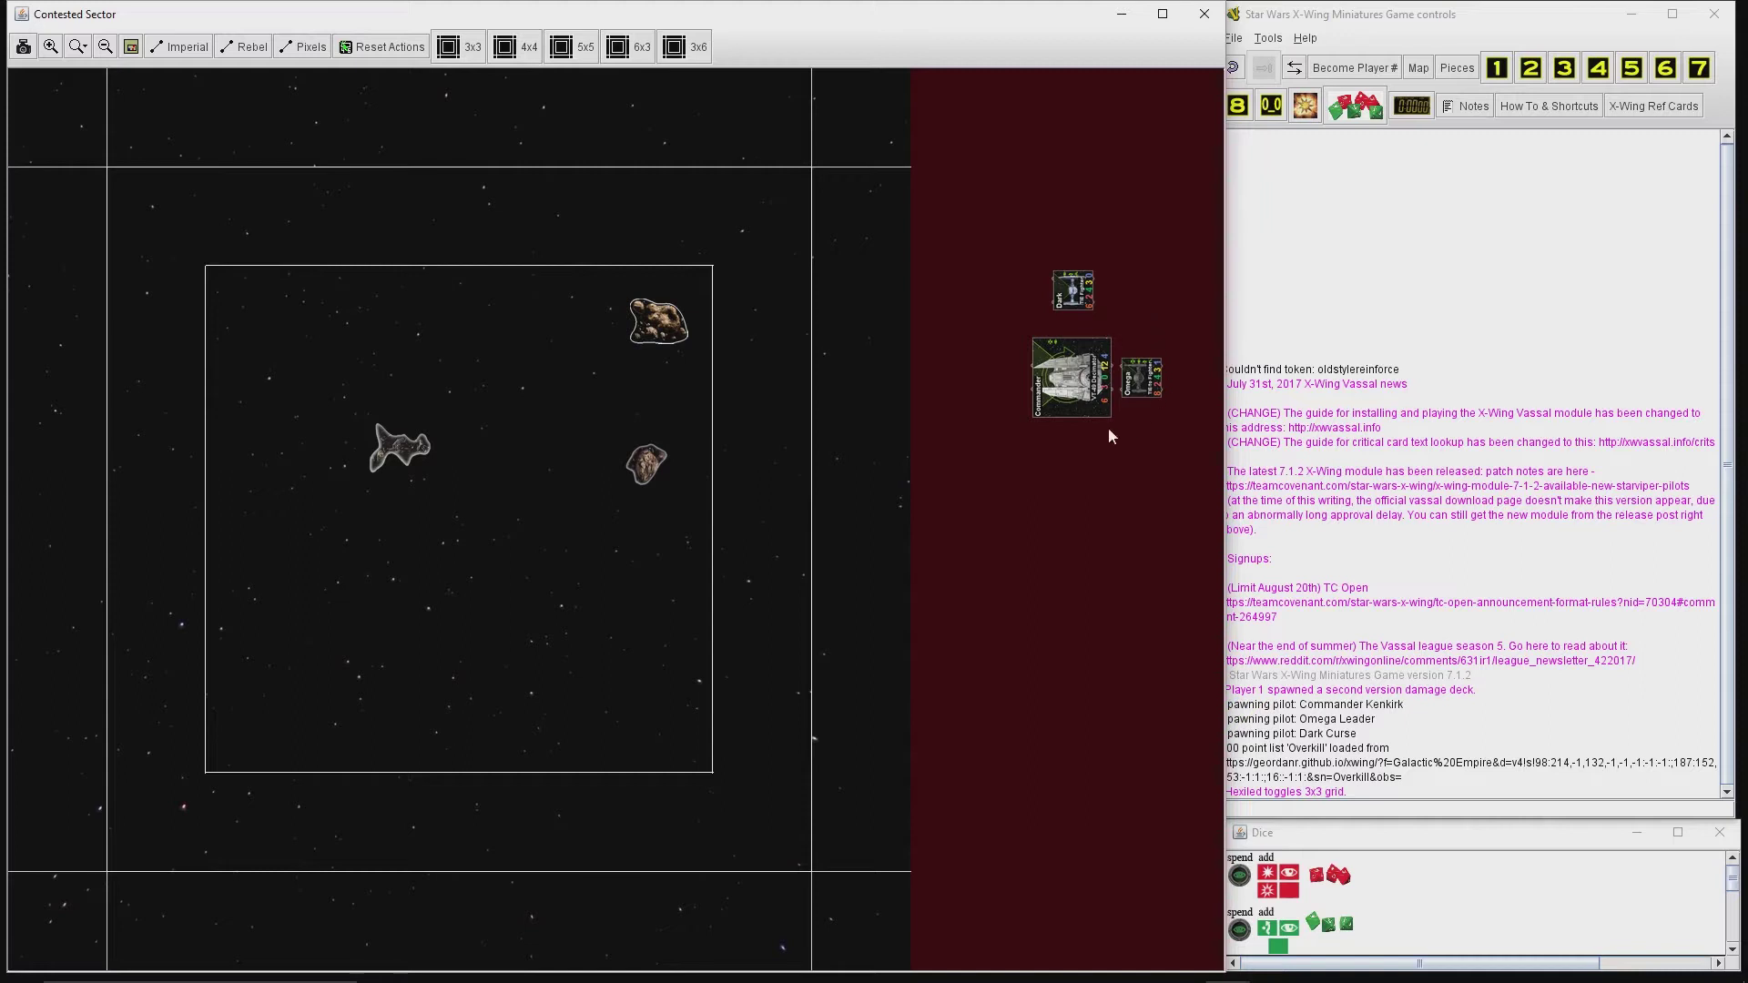
{"action": "left_click_drag", "start_coordinate": [1086, 404], "coordinate": [866, 482]}
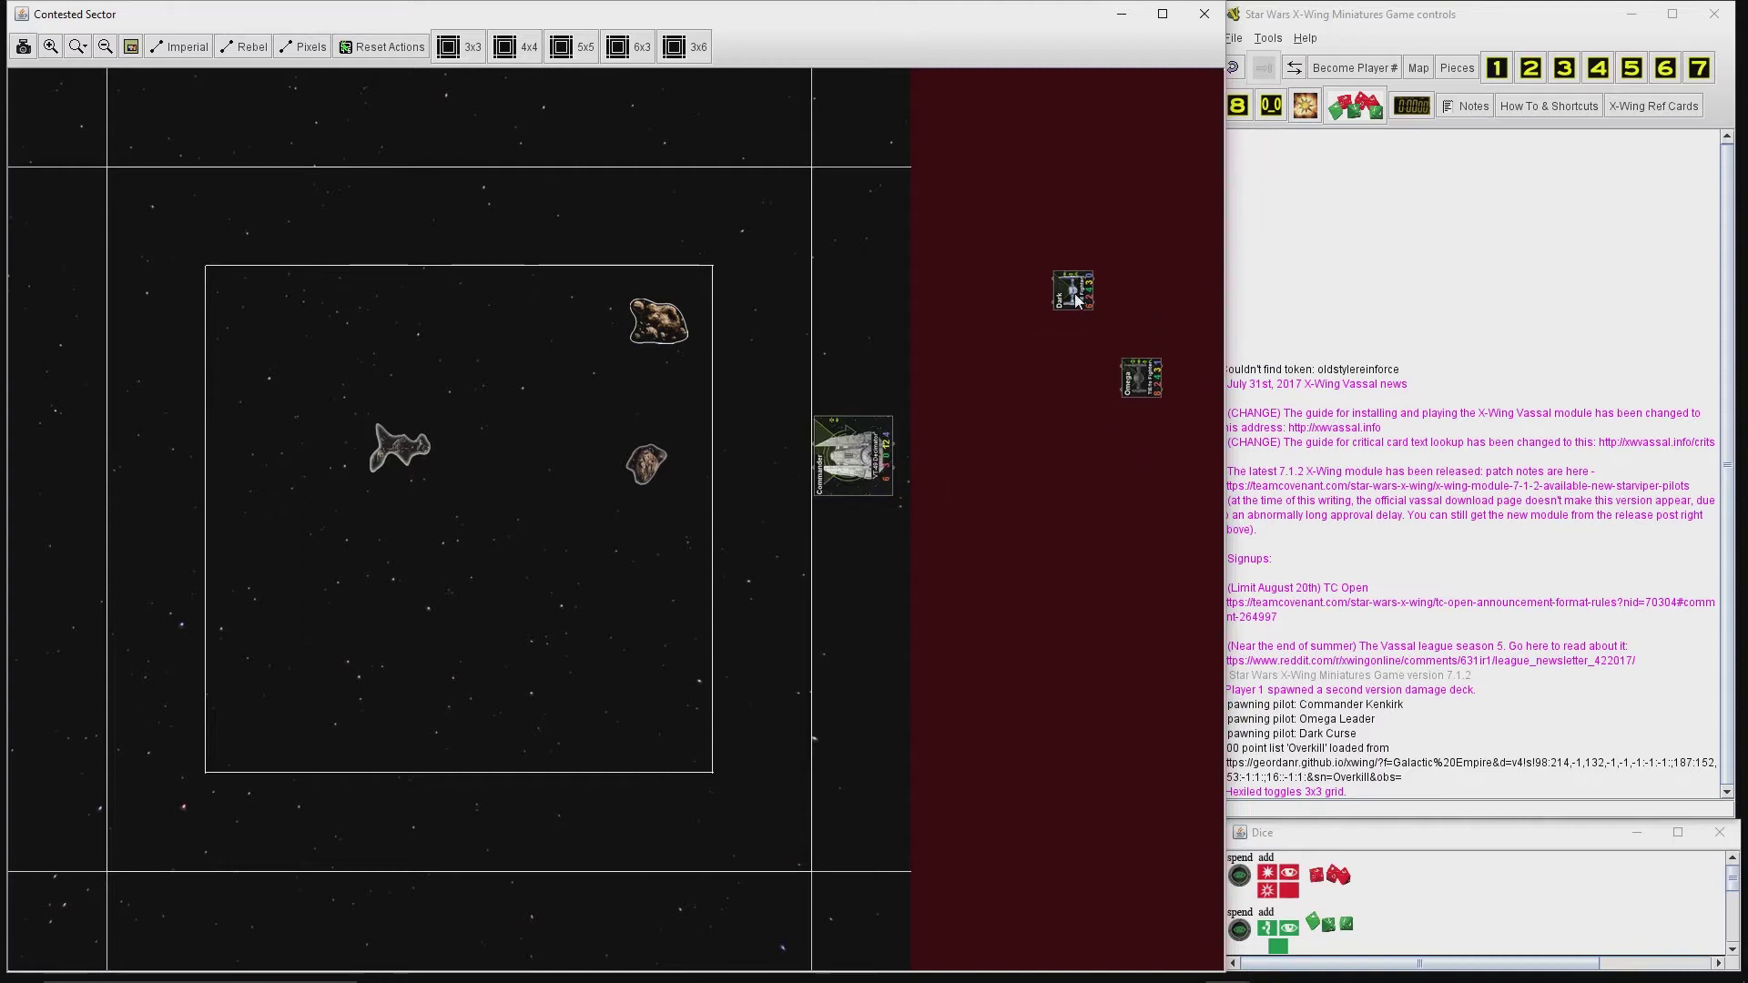
{"action": "left_click_drag", "start_coordinate": [1074, 291], "coordinate": [836, 374]}
{"action": "left_click_drag", "start_coordinate": [1142, 379], "coordinate": [834, 292]}
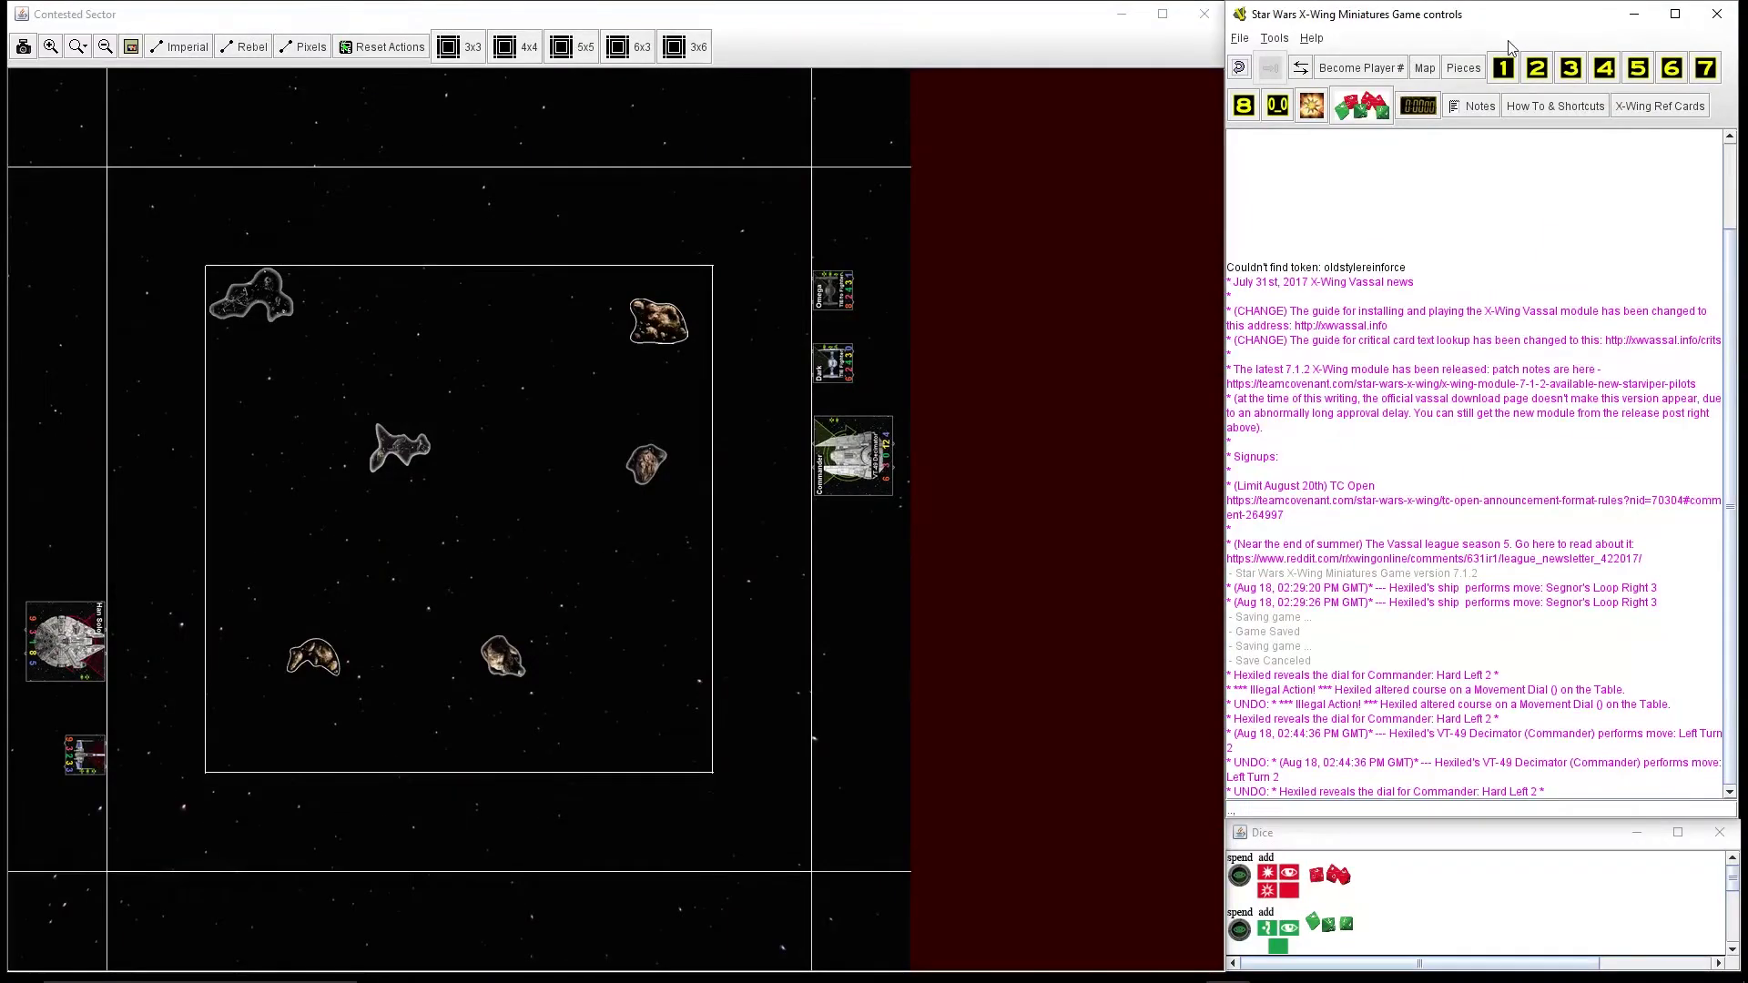
Step: Open Player 1's squad panel and reveal all three maneuver dials
{"action": "left_click", "coordinate": [1502, 69]}
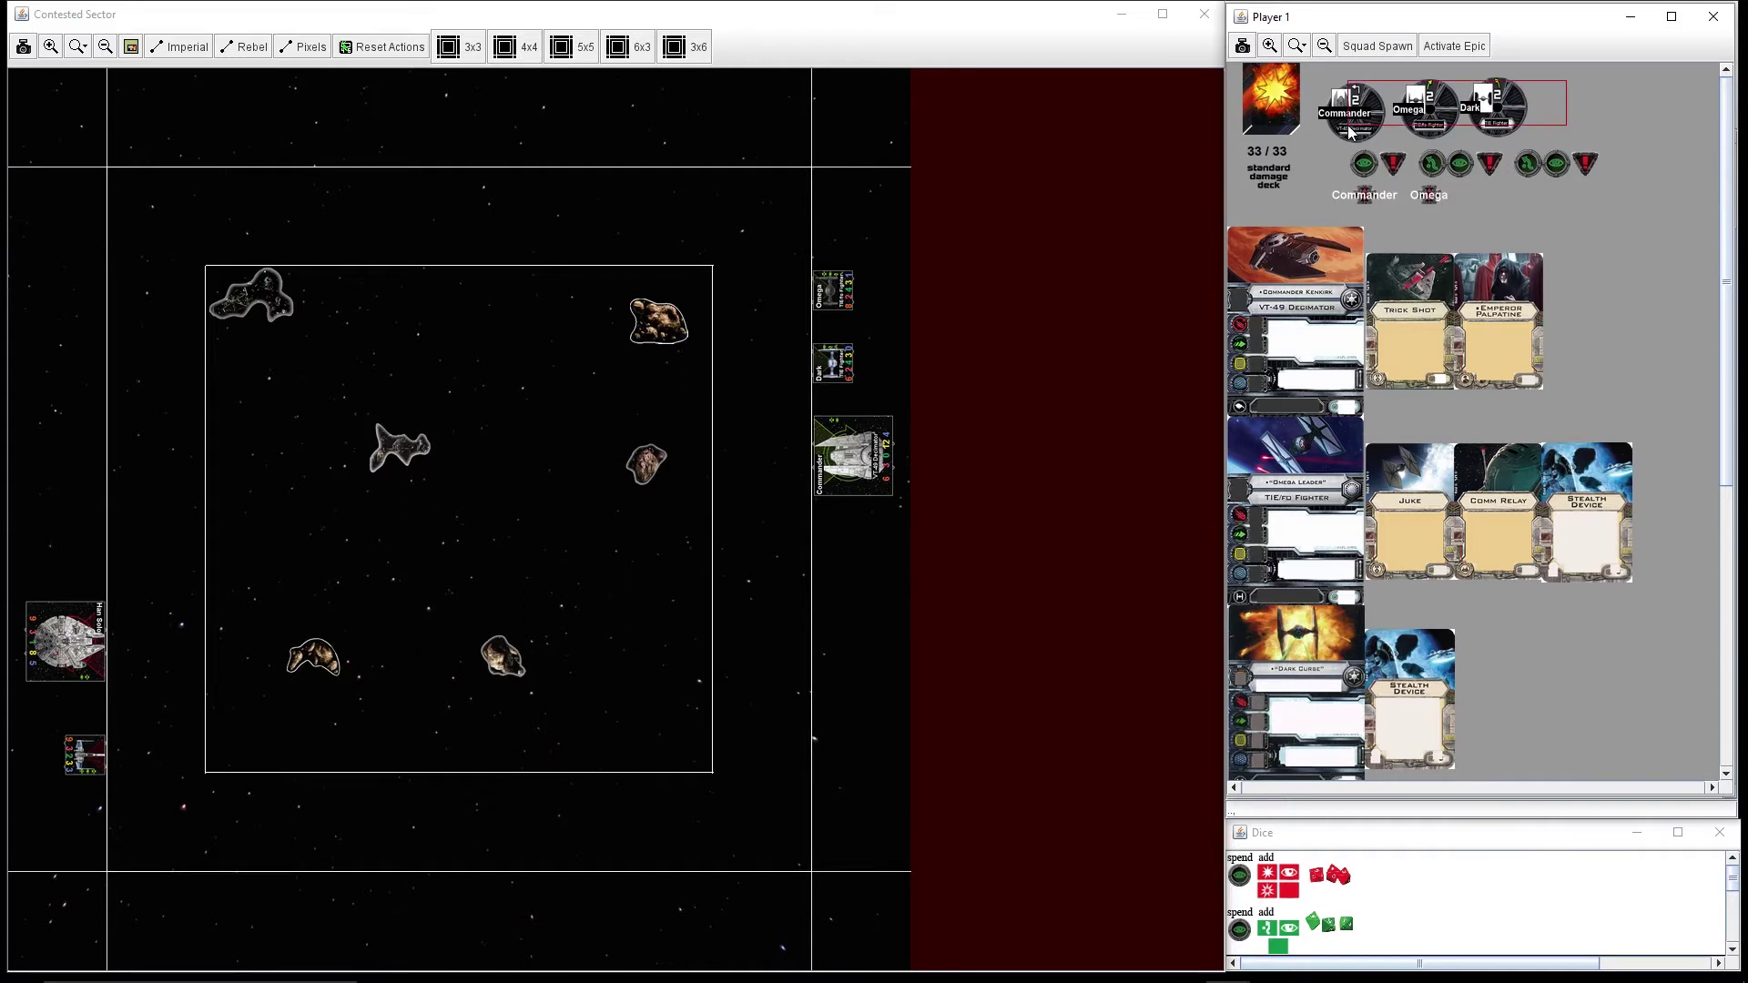
{"action": "left_click_drag", "start_coordinate": [1539, 96], "coordinate": [1351, 134]}
{"action": "right_click", "coordinate": [1375, 119]}
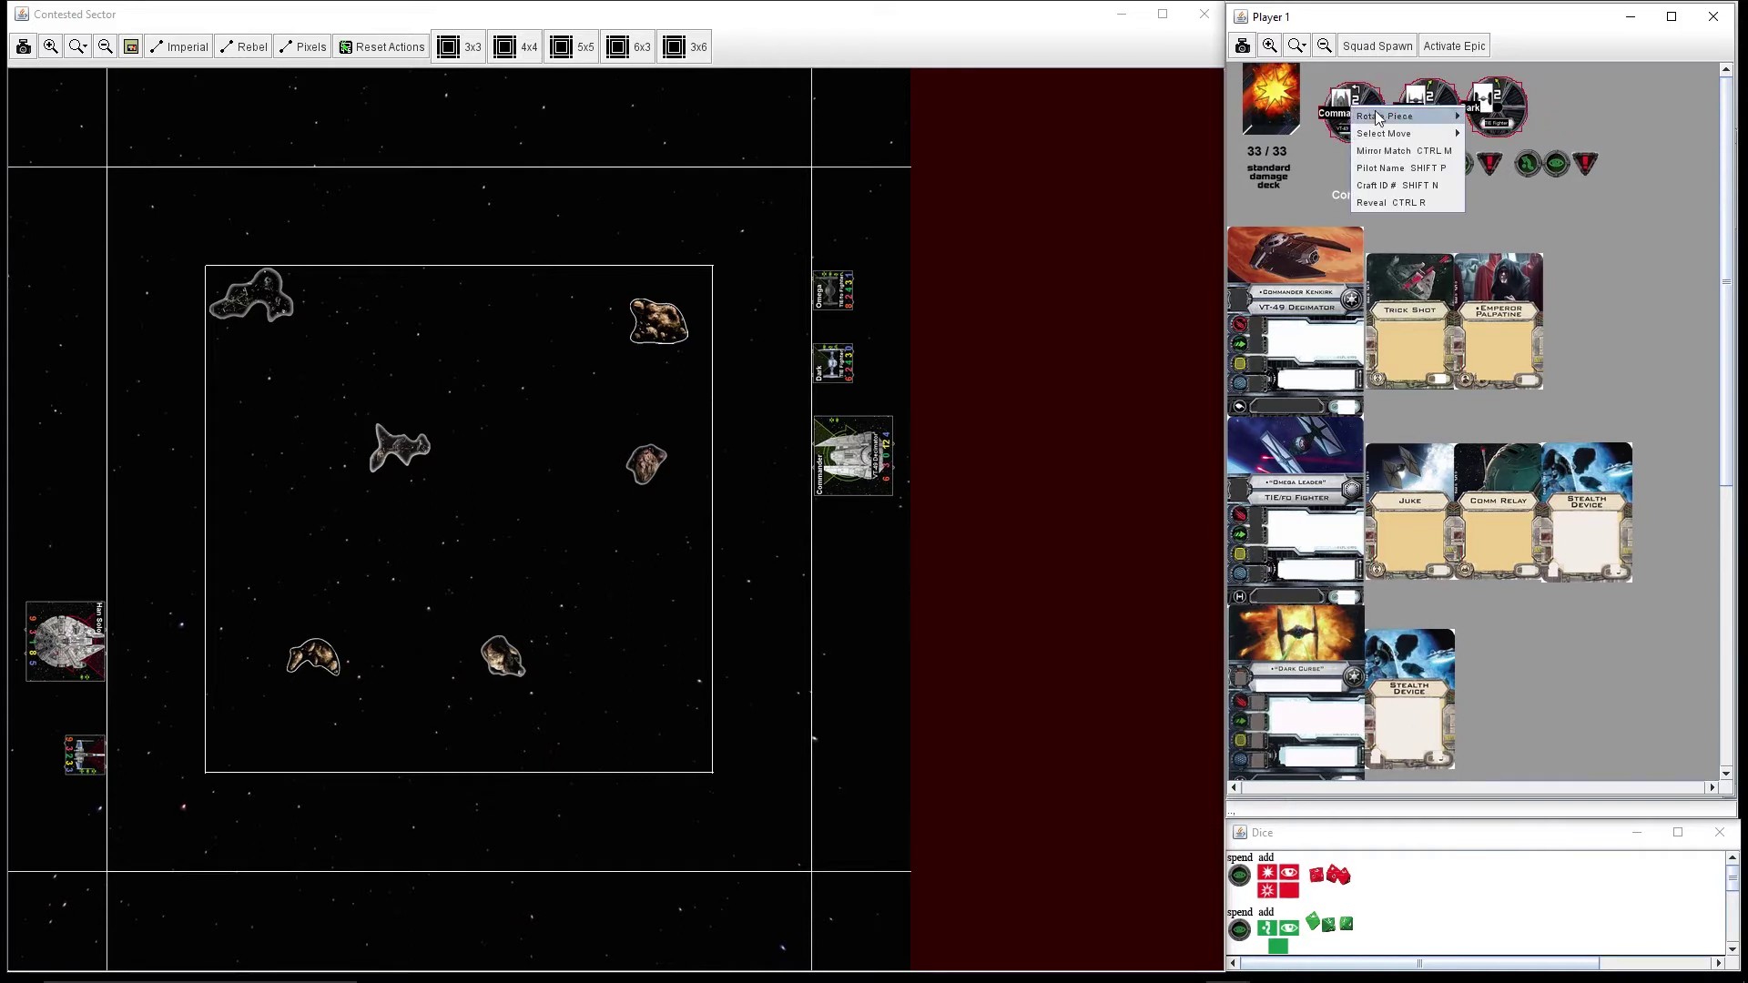
{"action": "left_click", "coordinate": [1397, 201]}
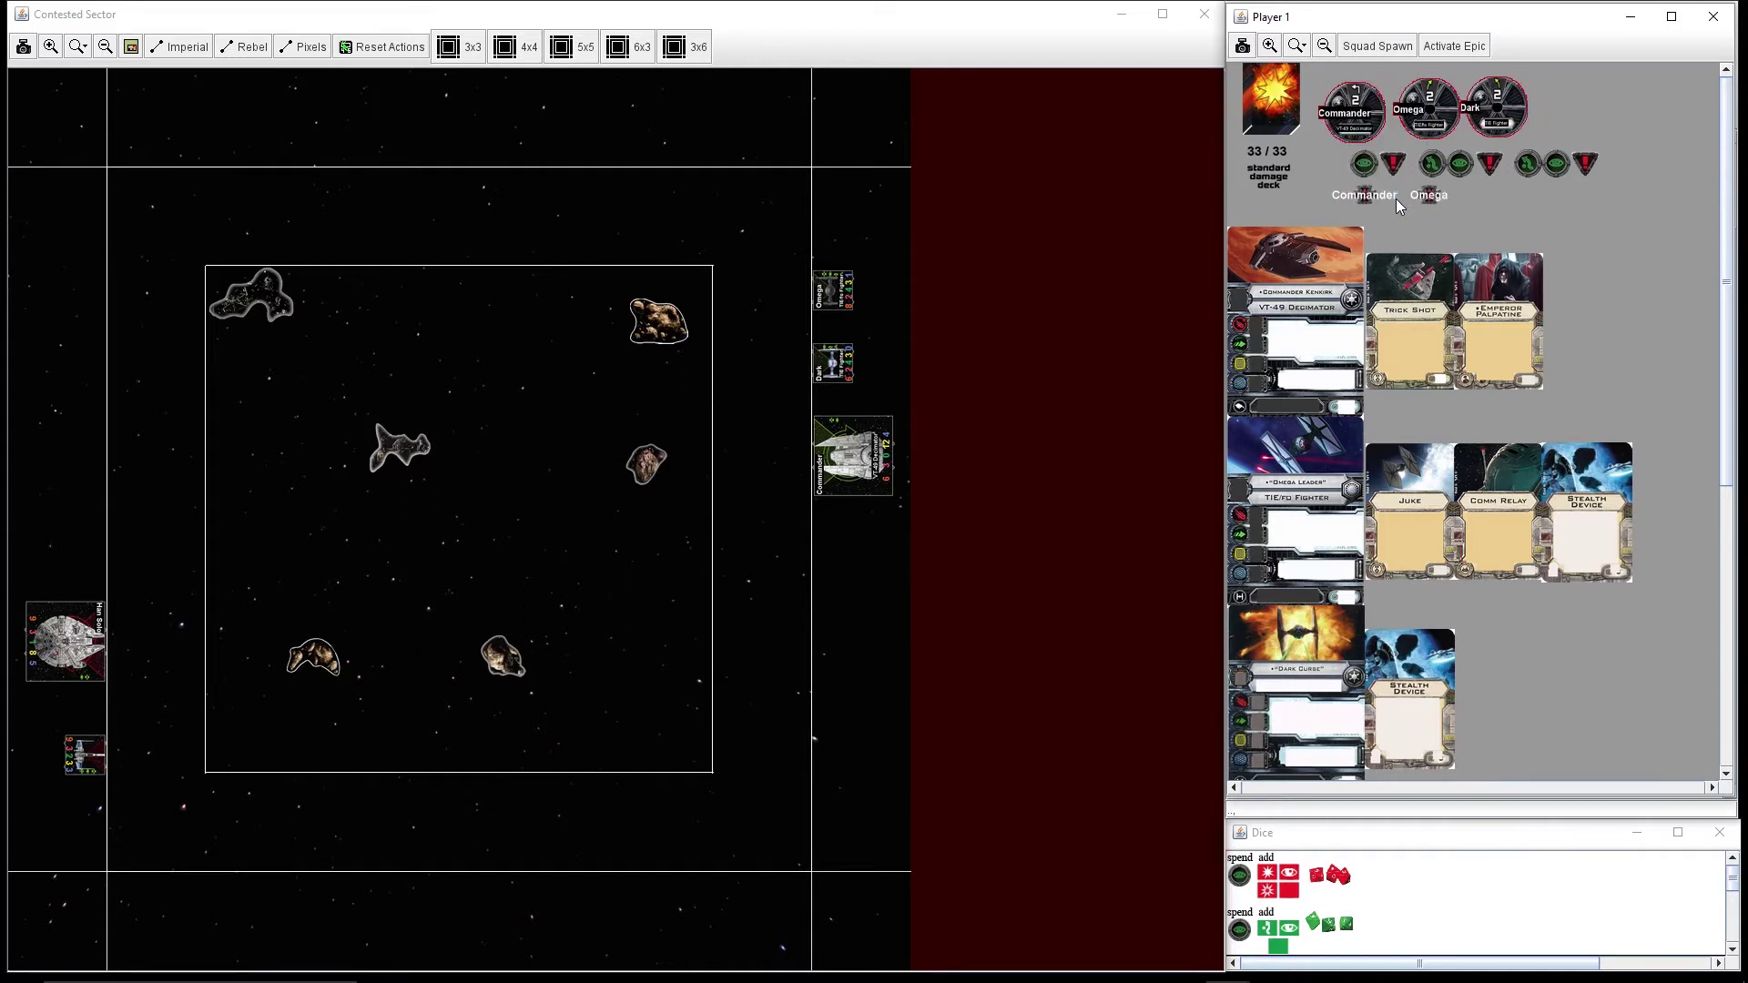
{"action": "key", "text": "ctrl+r"}
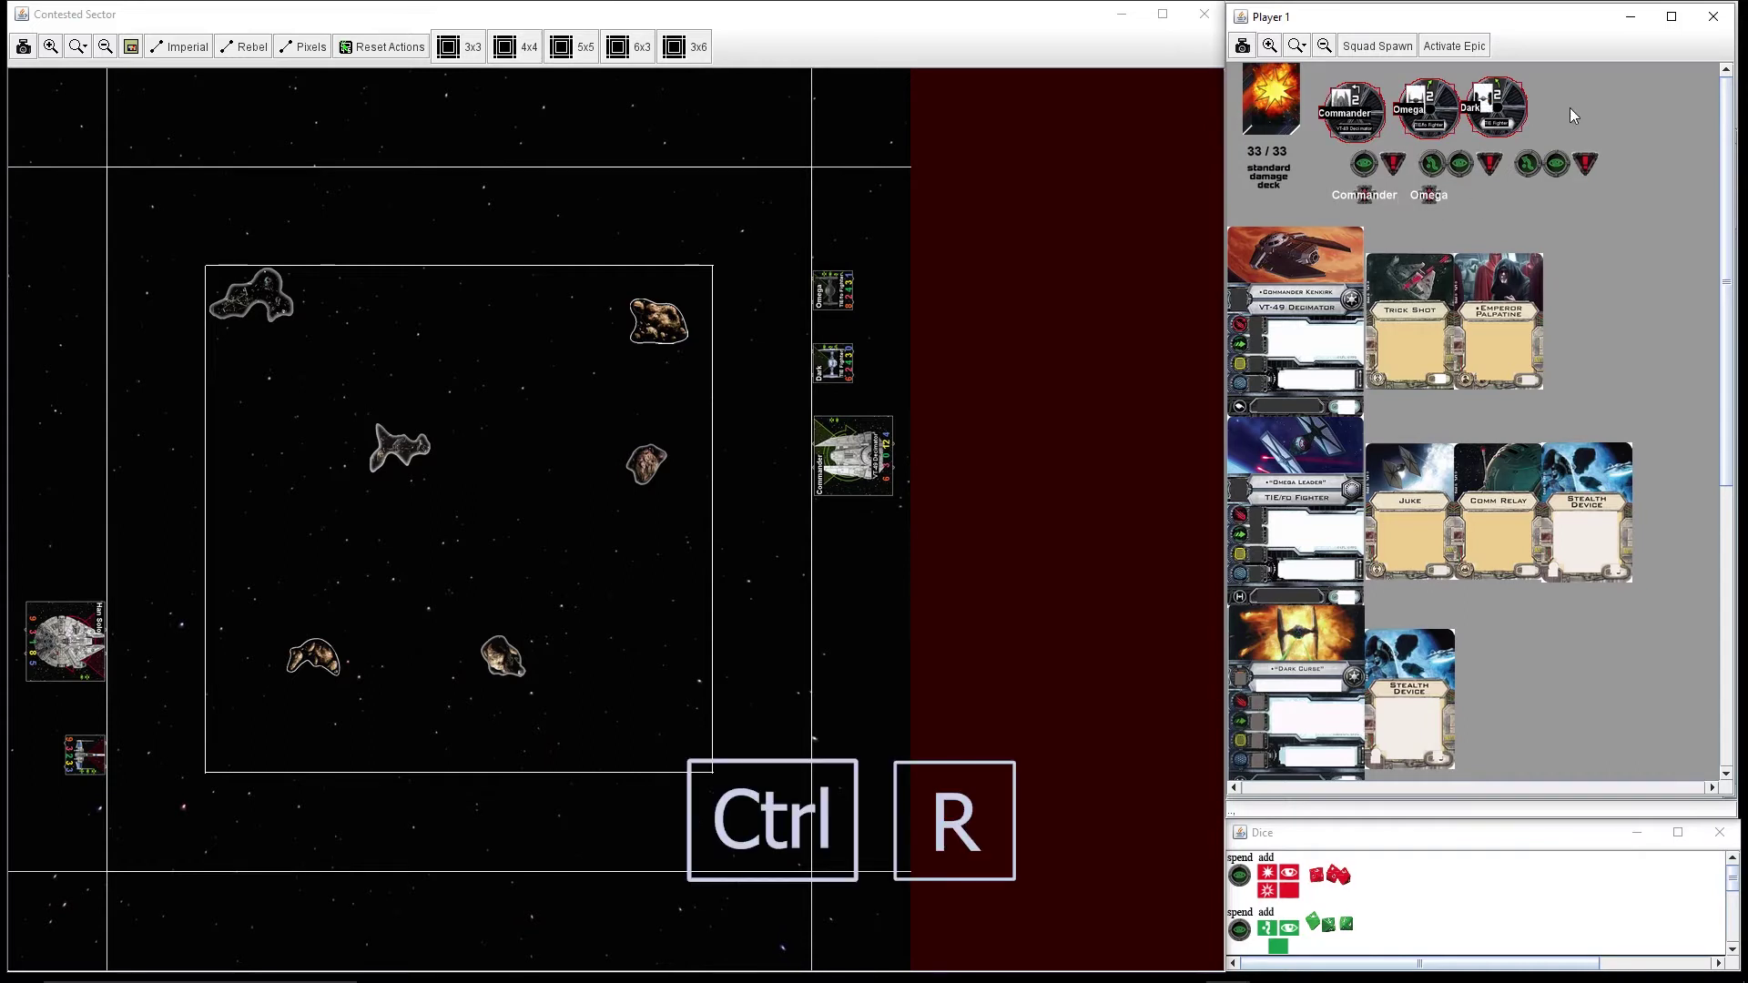
{"action": "key", "text": "ctrl+r"}
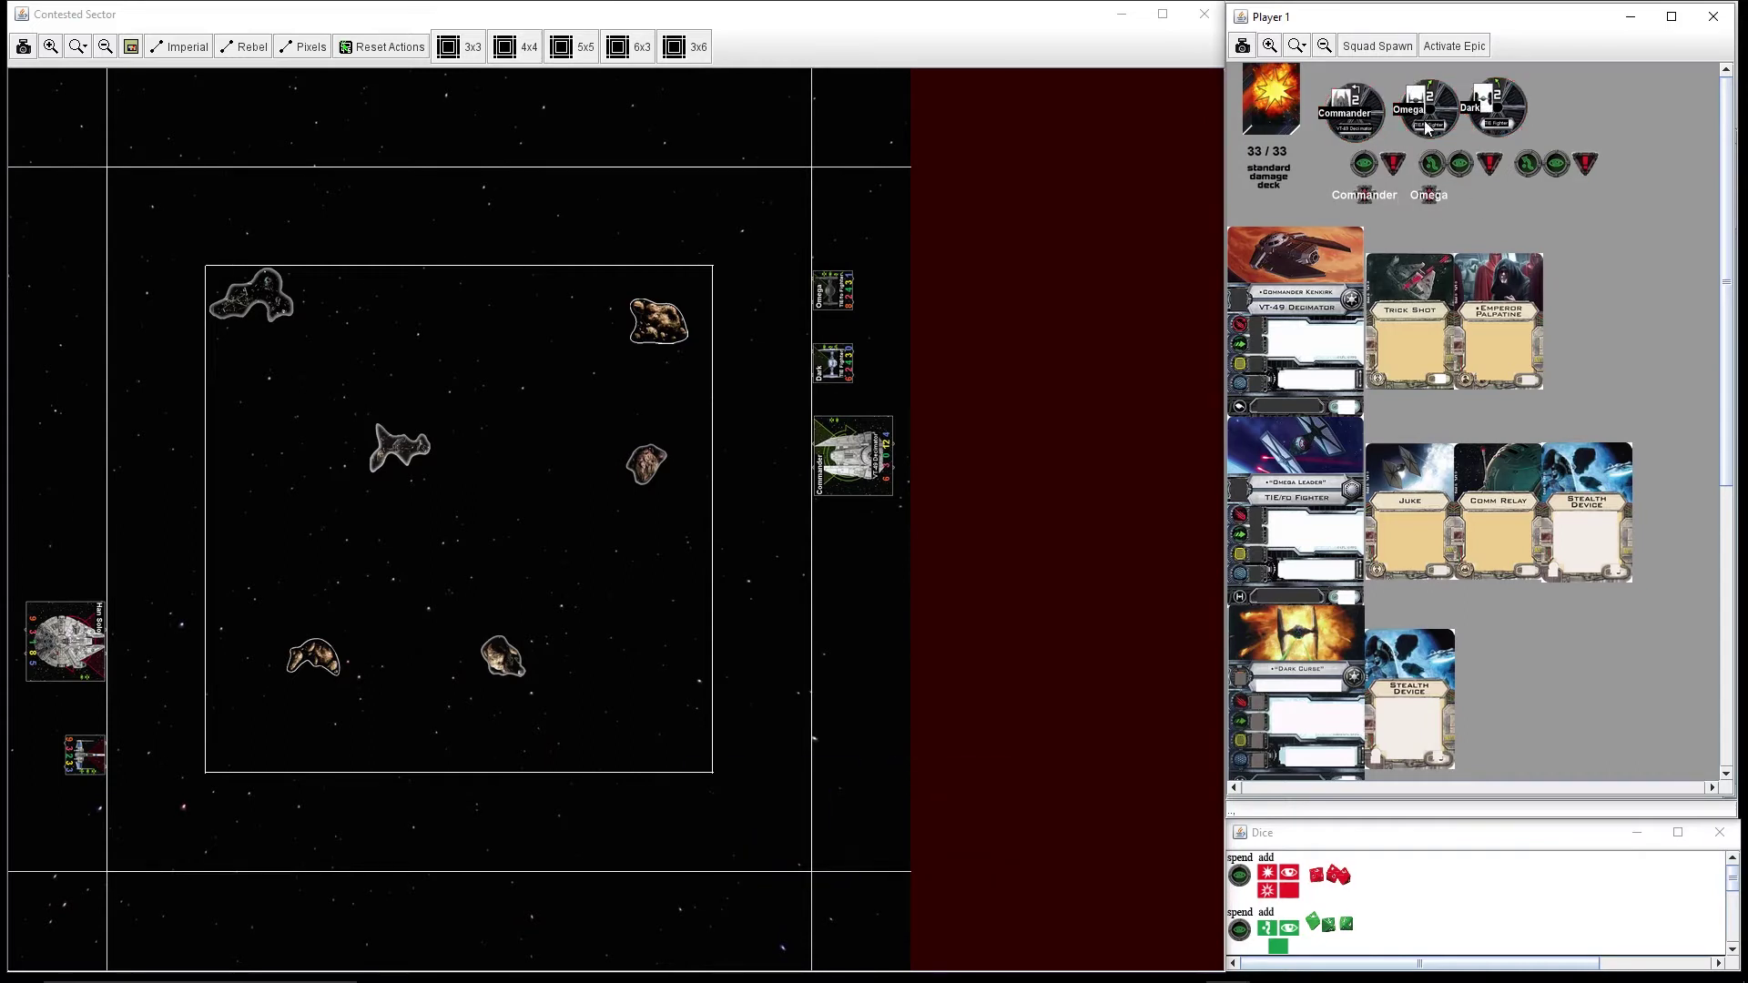
Step: Increase the speed on the Commander's maneuver dial
{"action": "mouse_move", "coordinate": [1352, 109]}
{"action": "left_click", "coordinate": [1376, 123]}
{"action": "mouse_move", "coordinate": [1584, 163]}
{"action": "key", "text": "ctrl+period"}
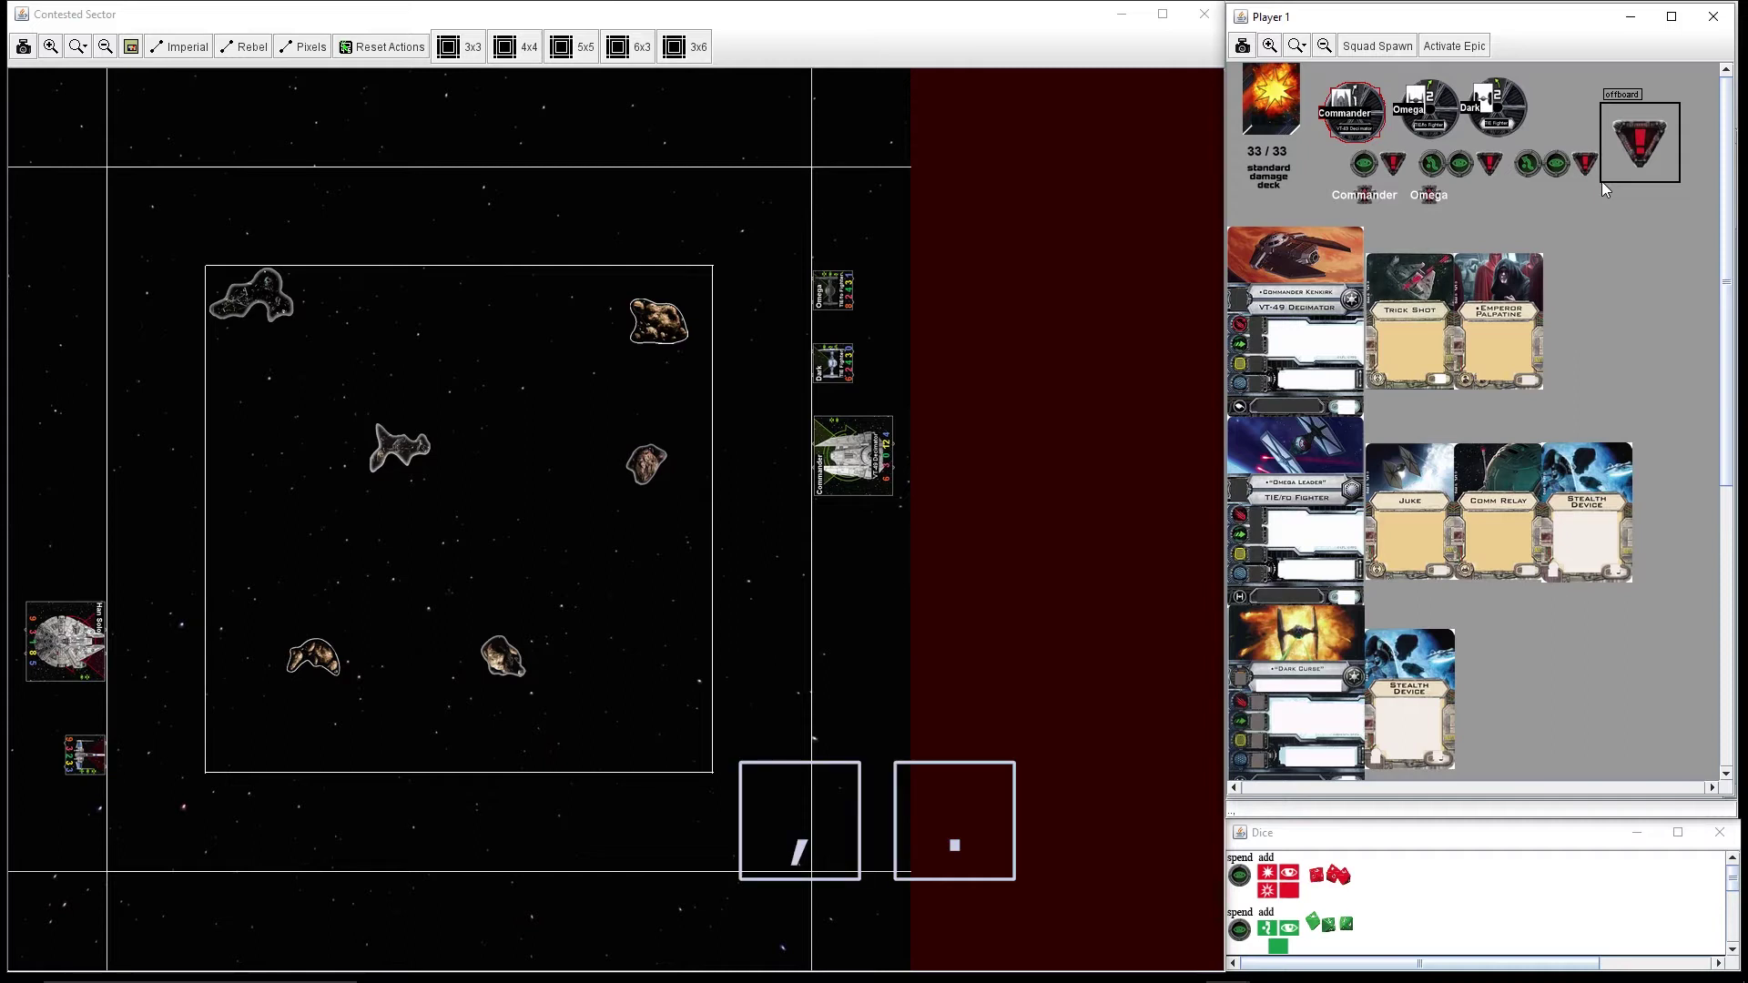
{"action": "key", "text": "ctrl+period"}
{"action": "key", "text": "ctrl+period"}
Step: Drag the Commander, Omega and Dark dials from Player 1's panel beside their ships
{"action": "mouse_move", "coordinate": [1603, 182]}
{"action": "left_mouse_down"}
{"action": "mouse_move", "coordinate": [1364, 117]}
{"action": "mouse_move", "coordinate": [946, 472]}
{"action": "left_mouse_up"}
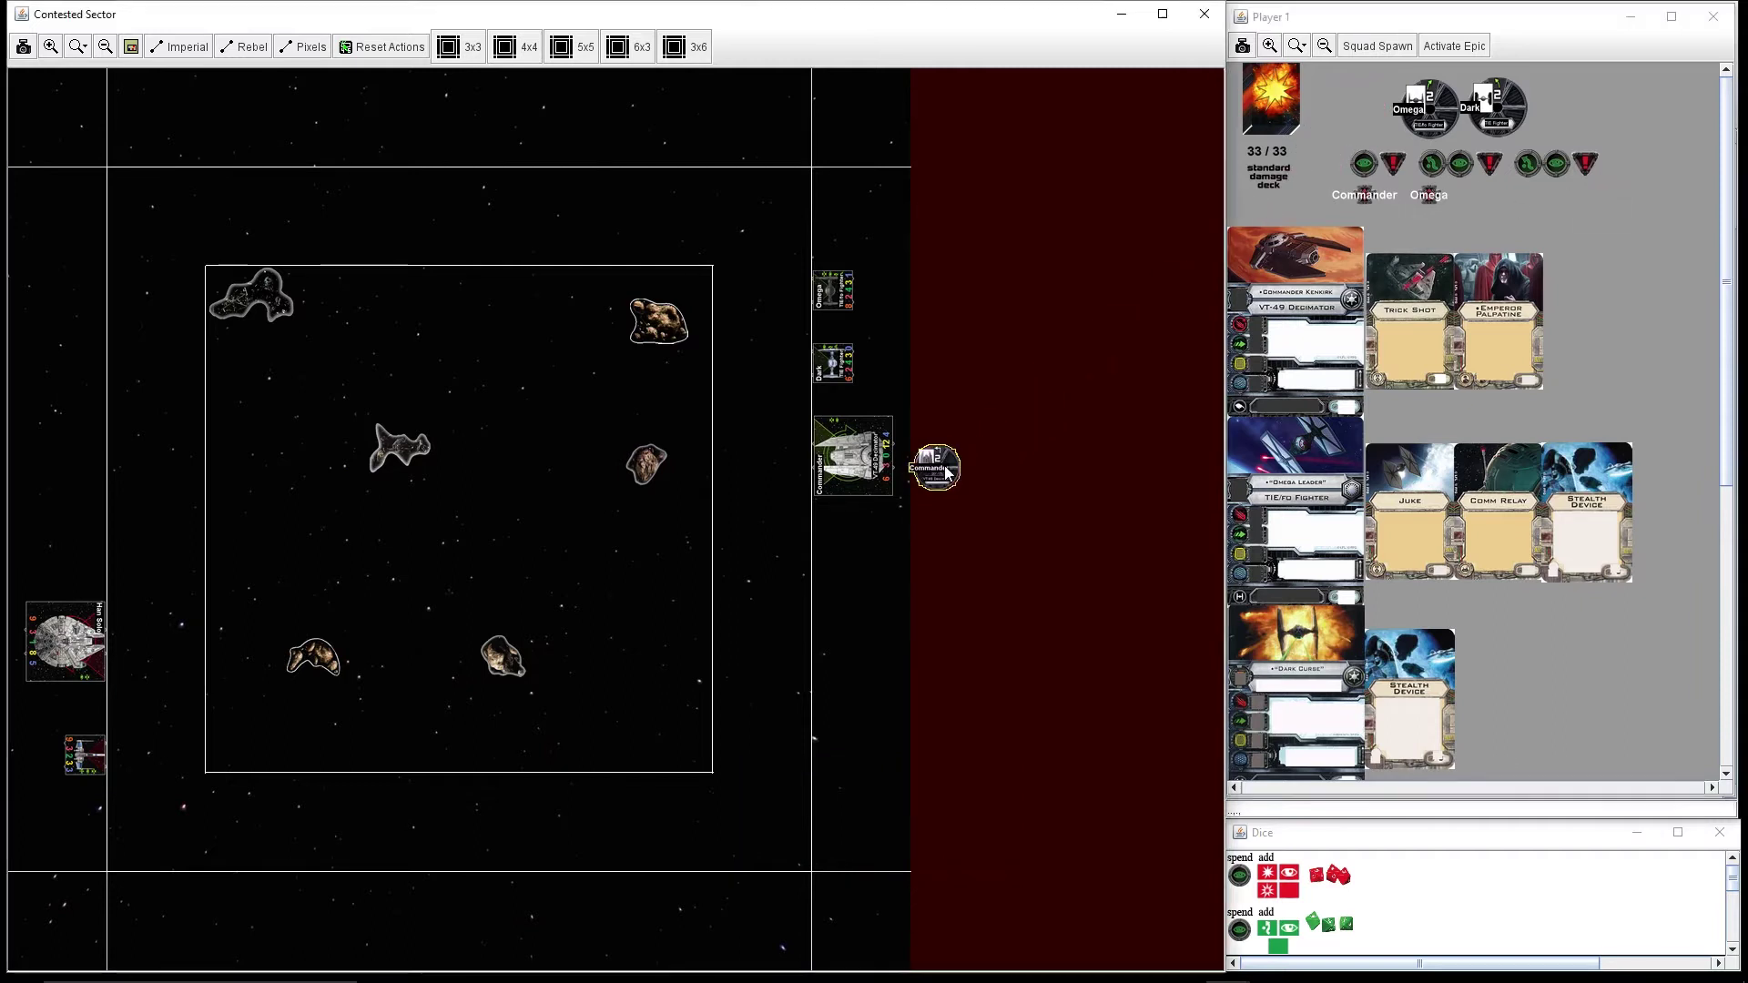
{"action": "left_click", "coordinate": [1438, 108]}
{"action": "mouse_move", "coordinate": [1438, 99]}
{"action": "left_mouse_down"}
{"action": "mouse_move", "coordinate": [946, 295]}
{"action": "mouse_move", "coordinate": [888, 293]}
{"action": "left_mouse_up"}
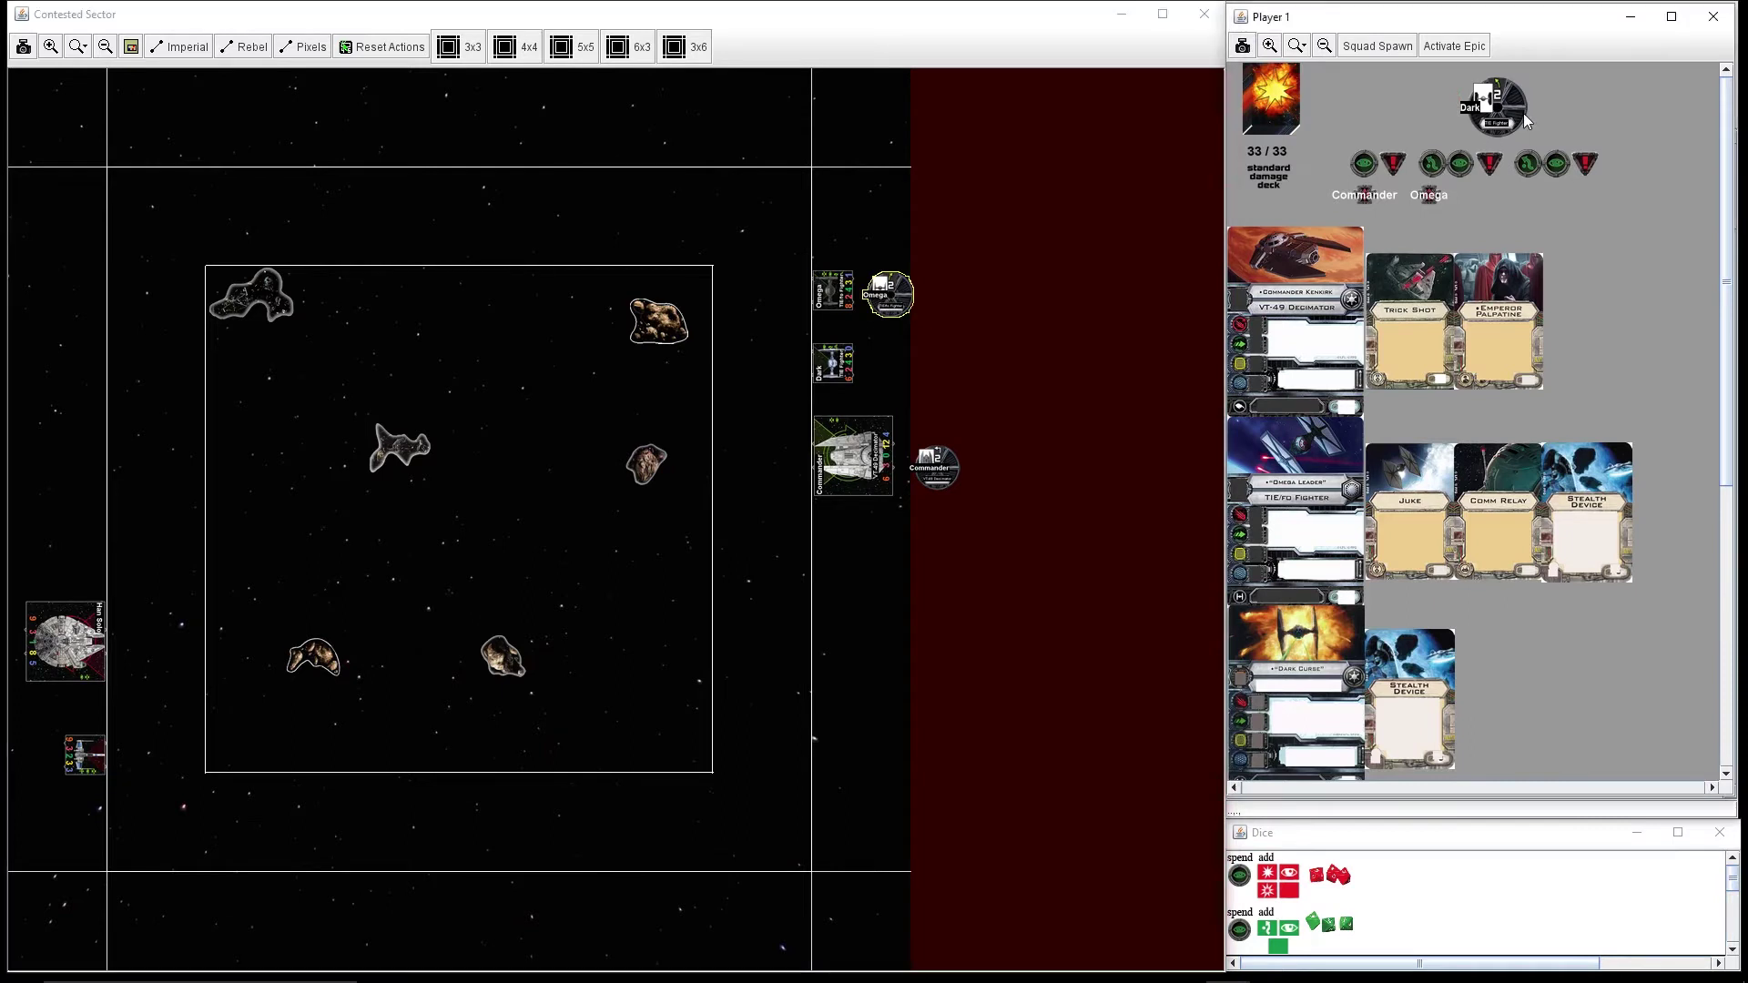
{"action": "left_click_drag", "start_coordinate": [1523, 114], "coordinate": [930, 366]}
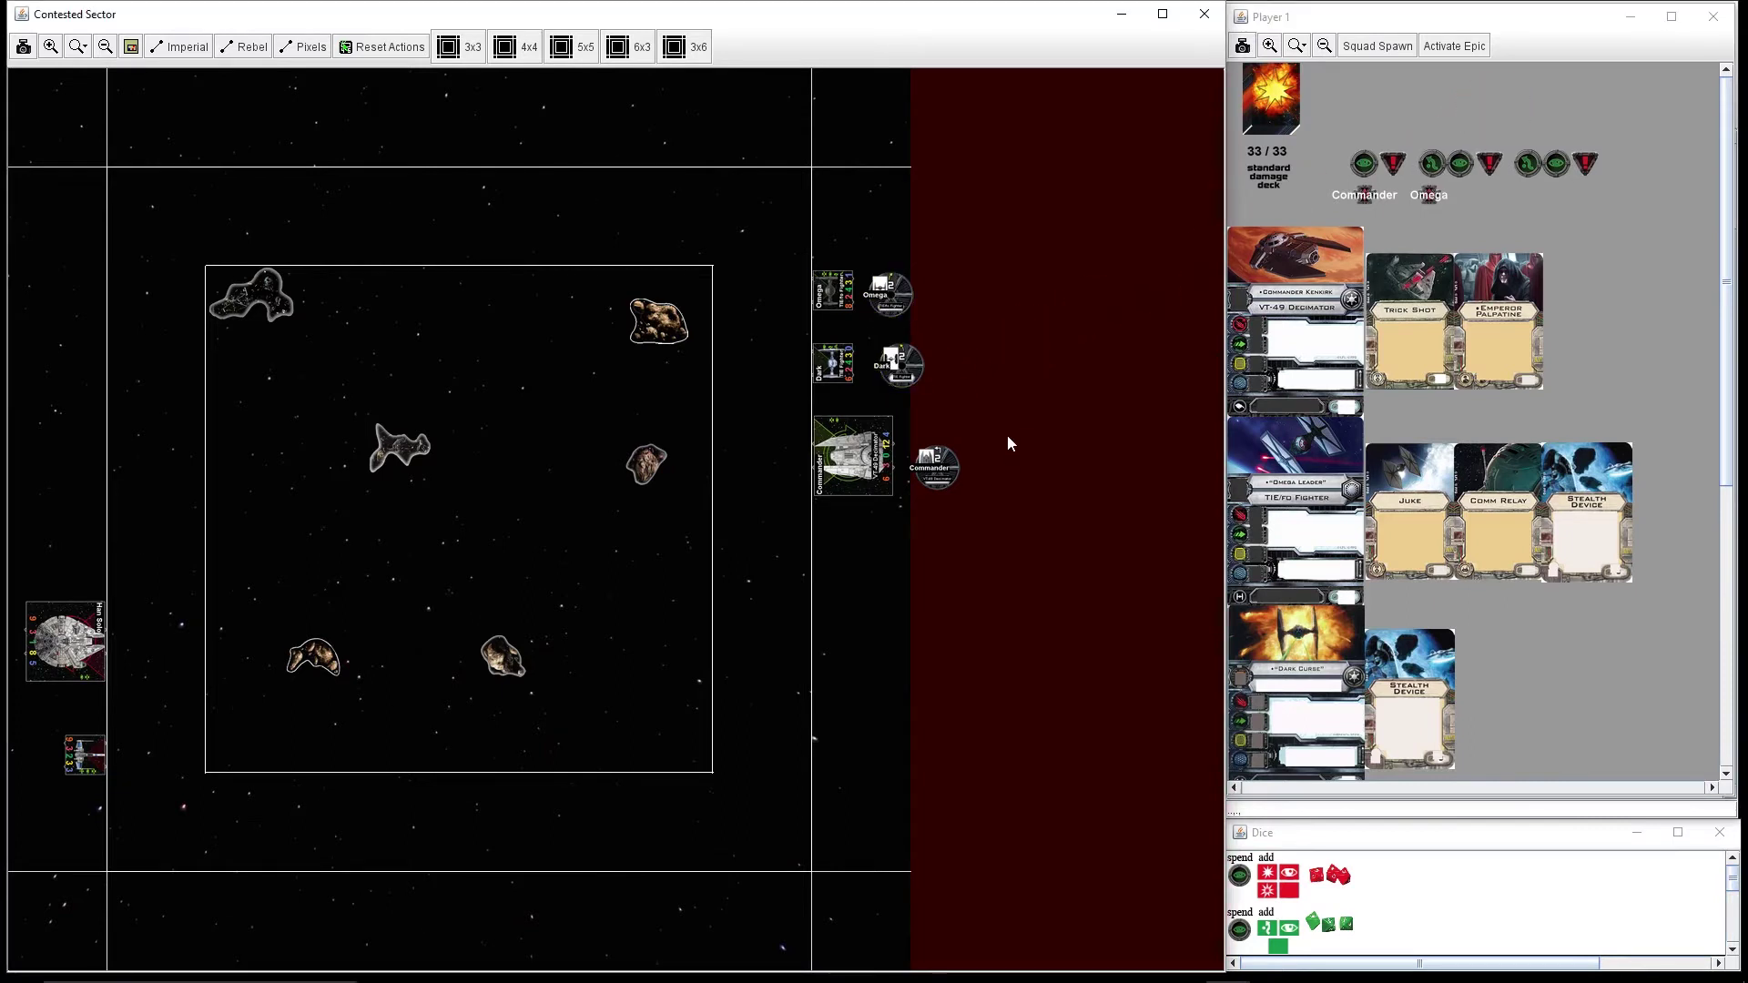
Step: Reveal the Commander dial's maneuver and select the Commander ship
{"action": "left_click", "coordinate": [934, 478]}
{"action": "key", "text": "ctrl+r"}
{"action": "left_click", "coordinate": [870, 478]}
Step: Fly the Commander Decimator with a 2 Left Turn template move (Ctrl+Shift+2)
{"action": "right_click", "coordinate": [857, 487]}
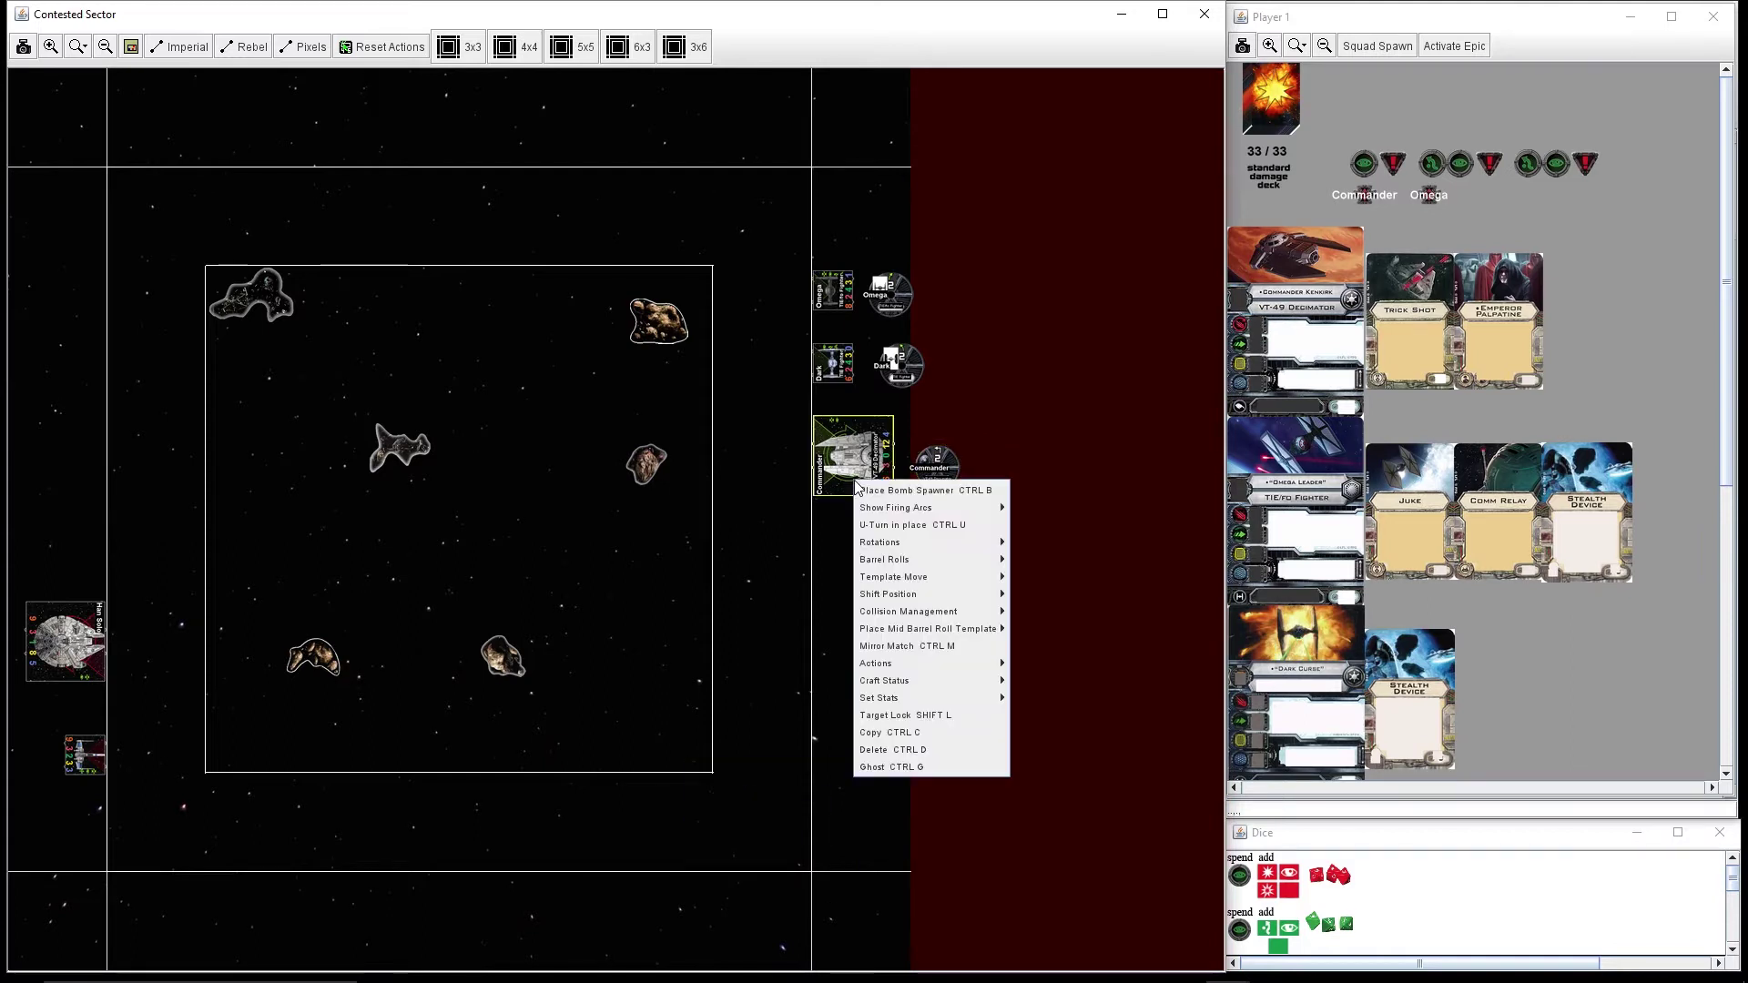
{"action": "mouse_move", "coordinate": [897, 577]}
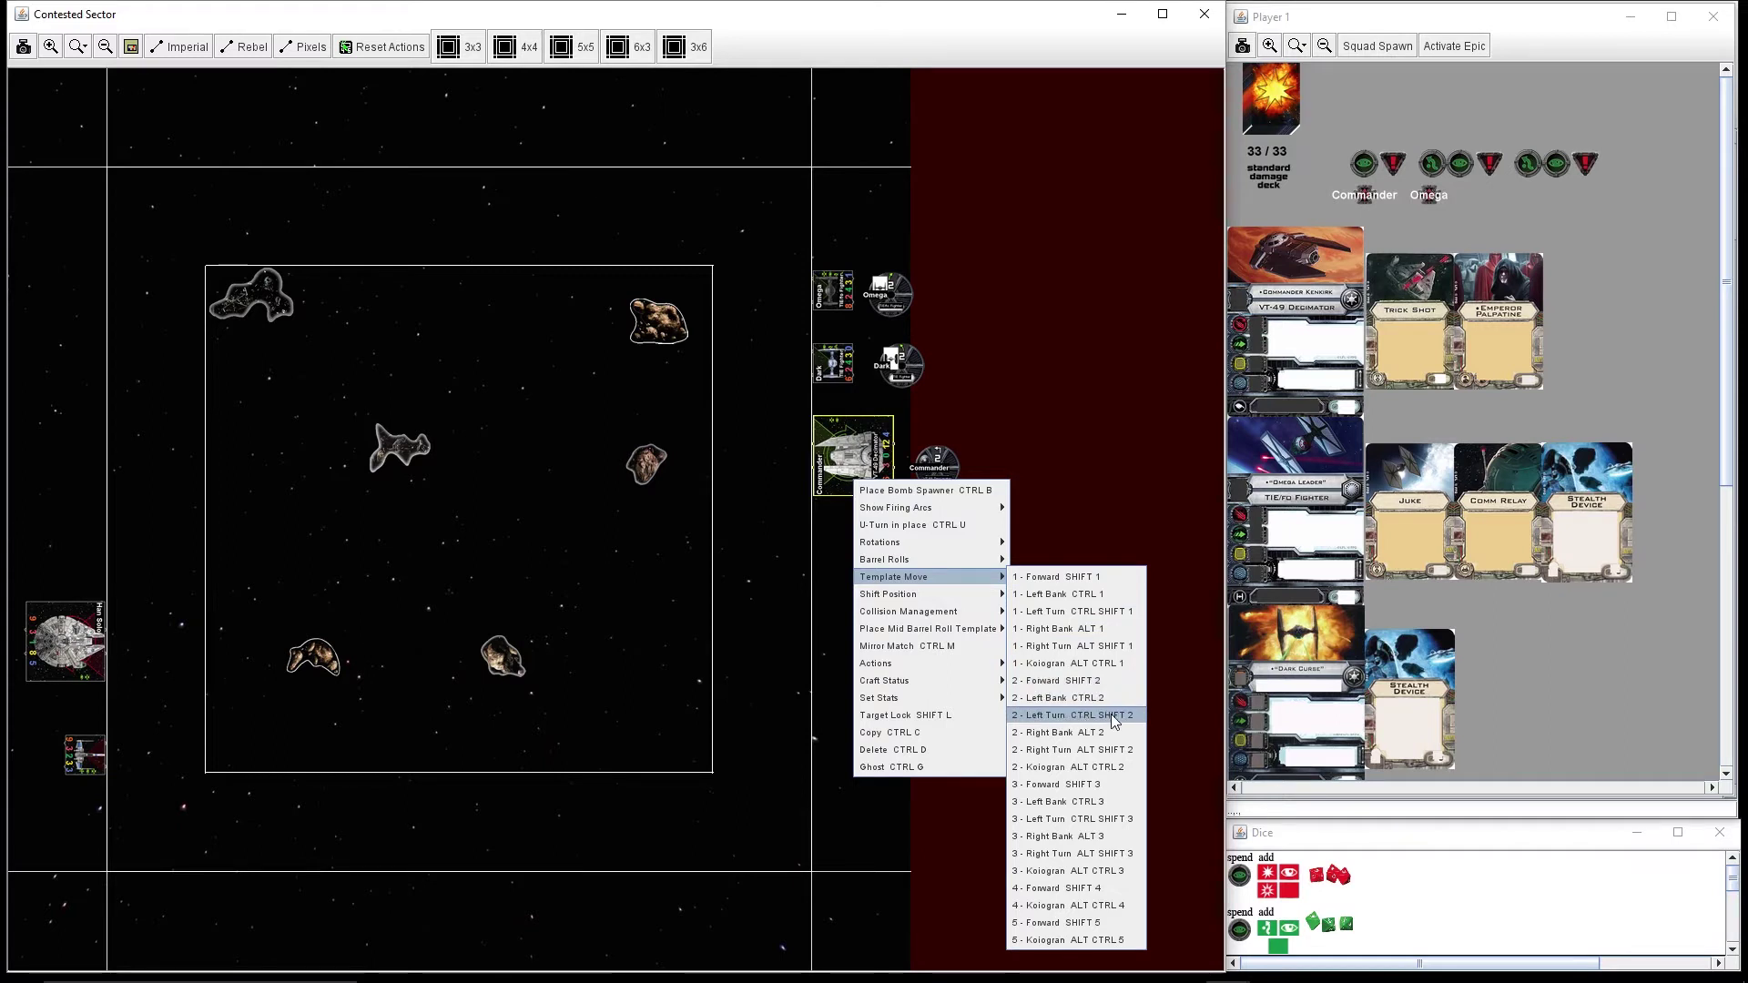
{"action": "key", "text": "ctrl+shift+2"}
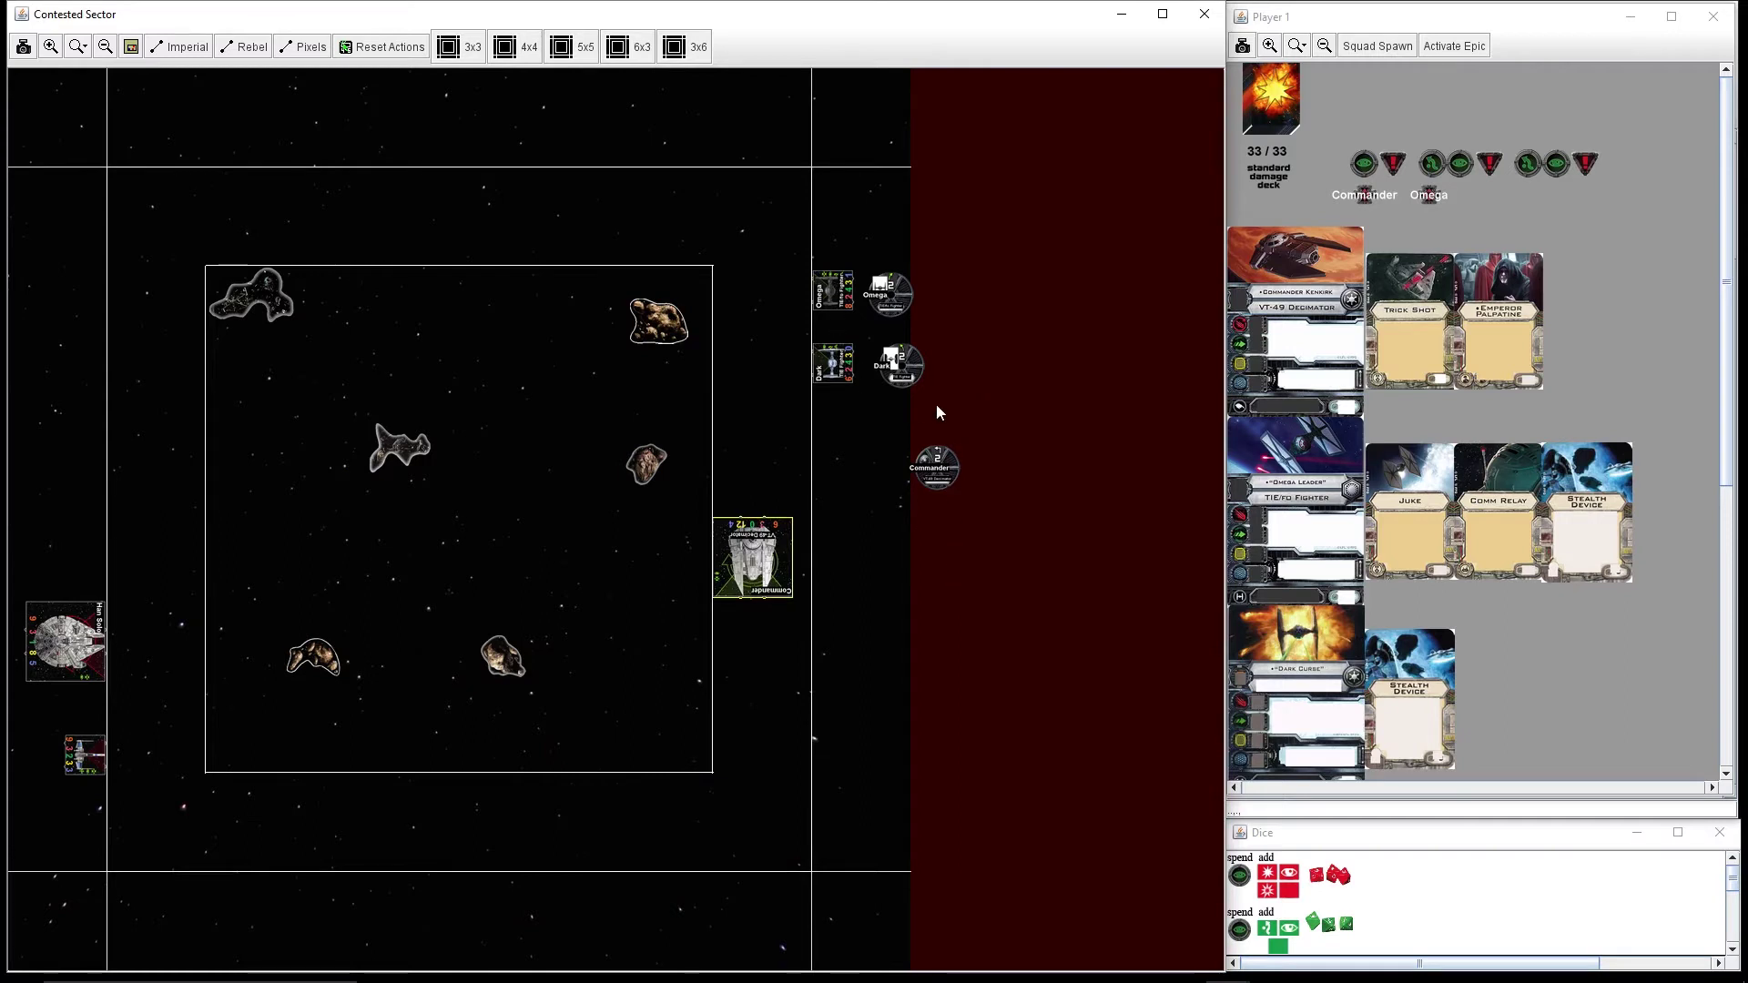
Step: Reveal Dark's dial and fly the Dark TIE with a left bank 2
{"action": "left_click", "coordinate": [905, 370]}
{"action": "key", "text": "ctrl+r"}
{"action": "left_click", "coordinate": [852, 377]}
{"action": "key", "text": "ctrl+2"}
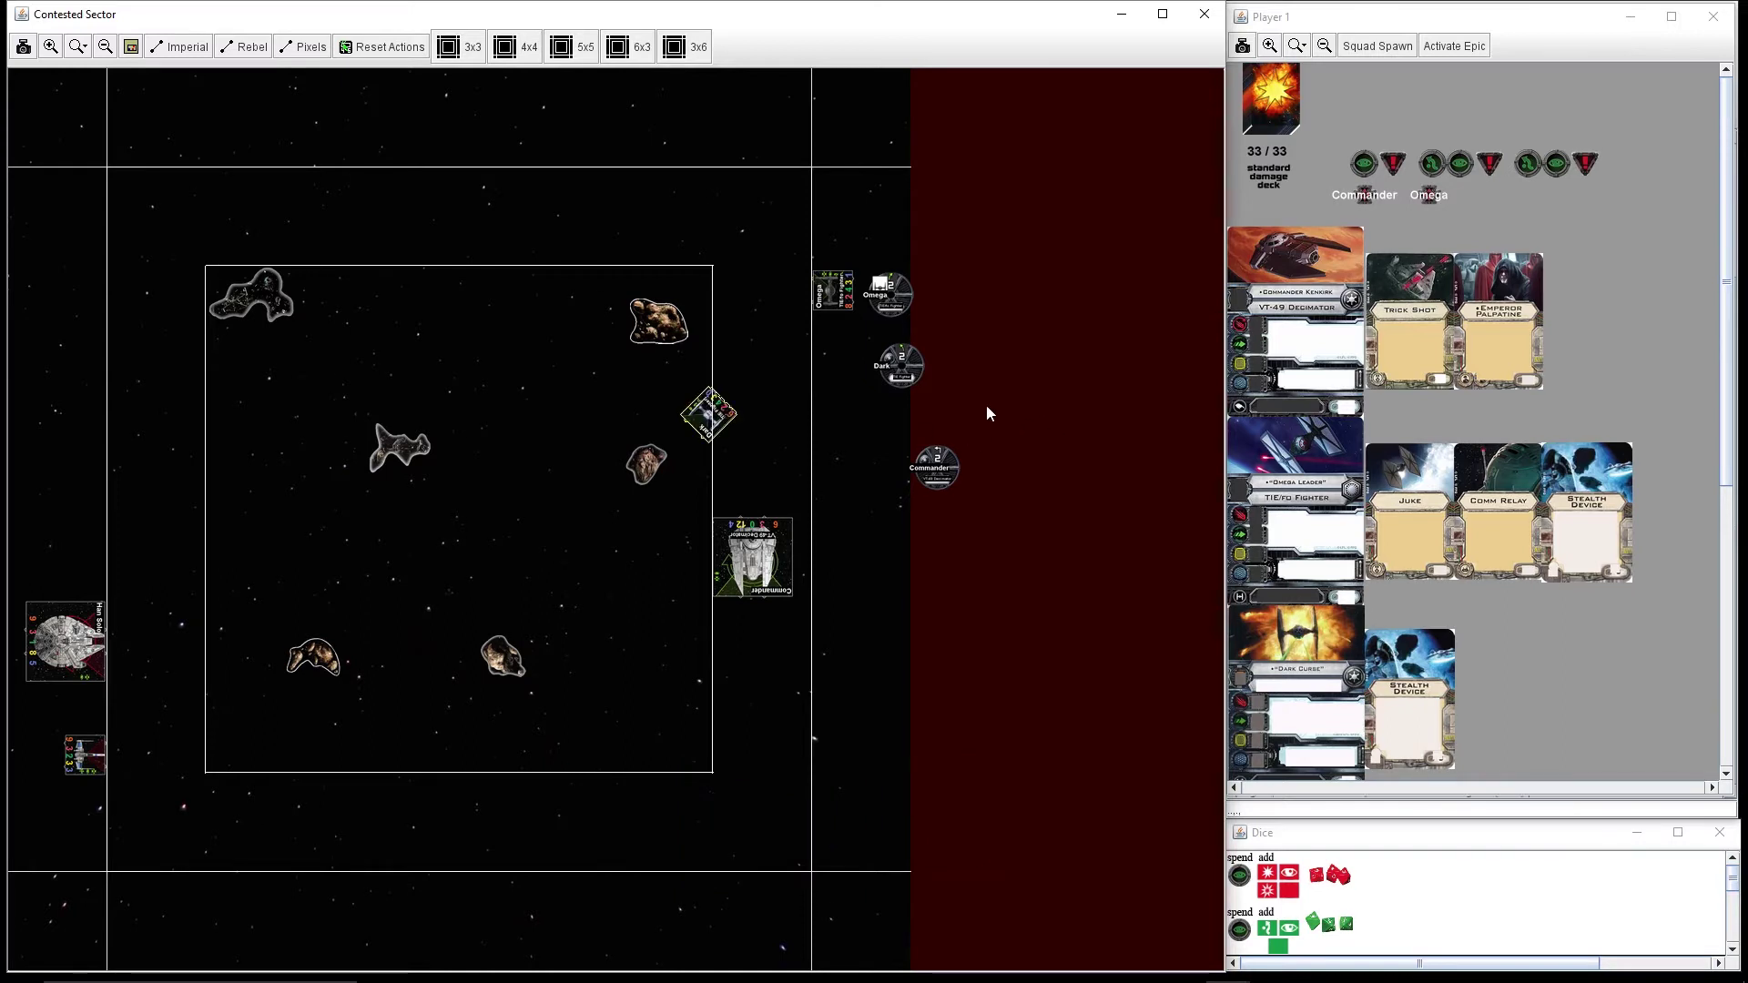
Step: Reveal Omega's dial and fly the Omega TIE with a right bank 2
{"action": "left_click", "coordinate": [829, 295]}
{"action": "left_click", "coordinate": [889, 307]}
{"action": "key", "text": "ctrl+r"}
{"action": "left_click", "coordinate": [844, 292]}
{"action": "key", "text": "alt+2"}
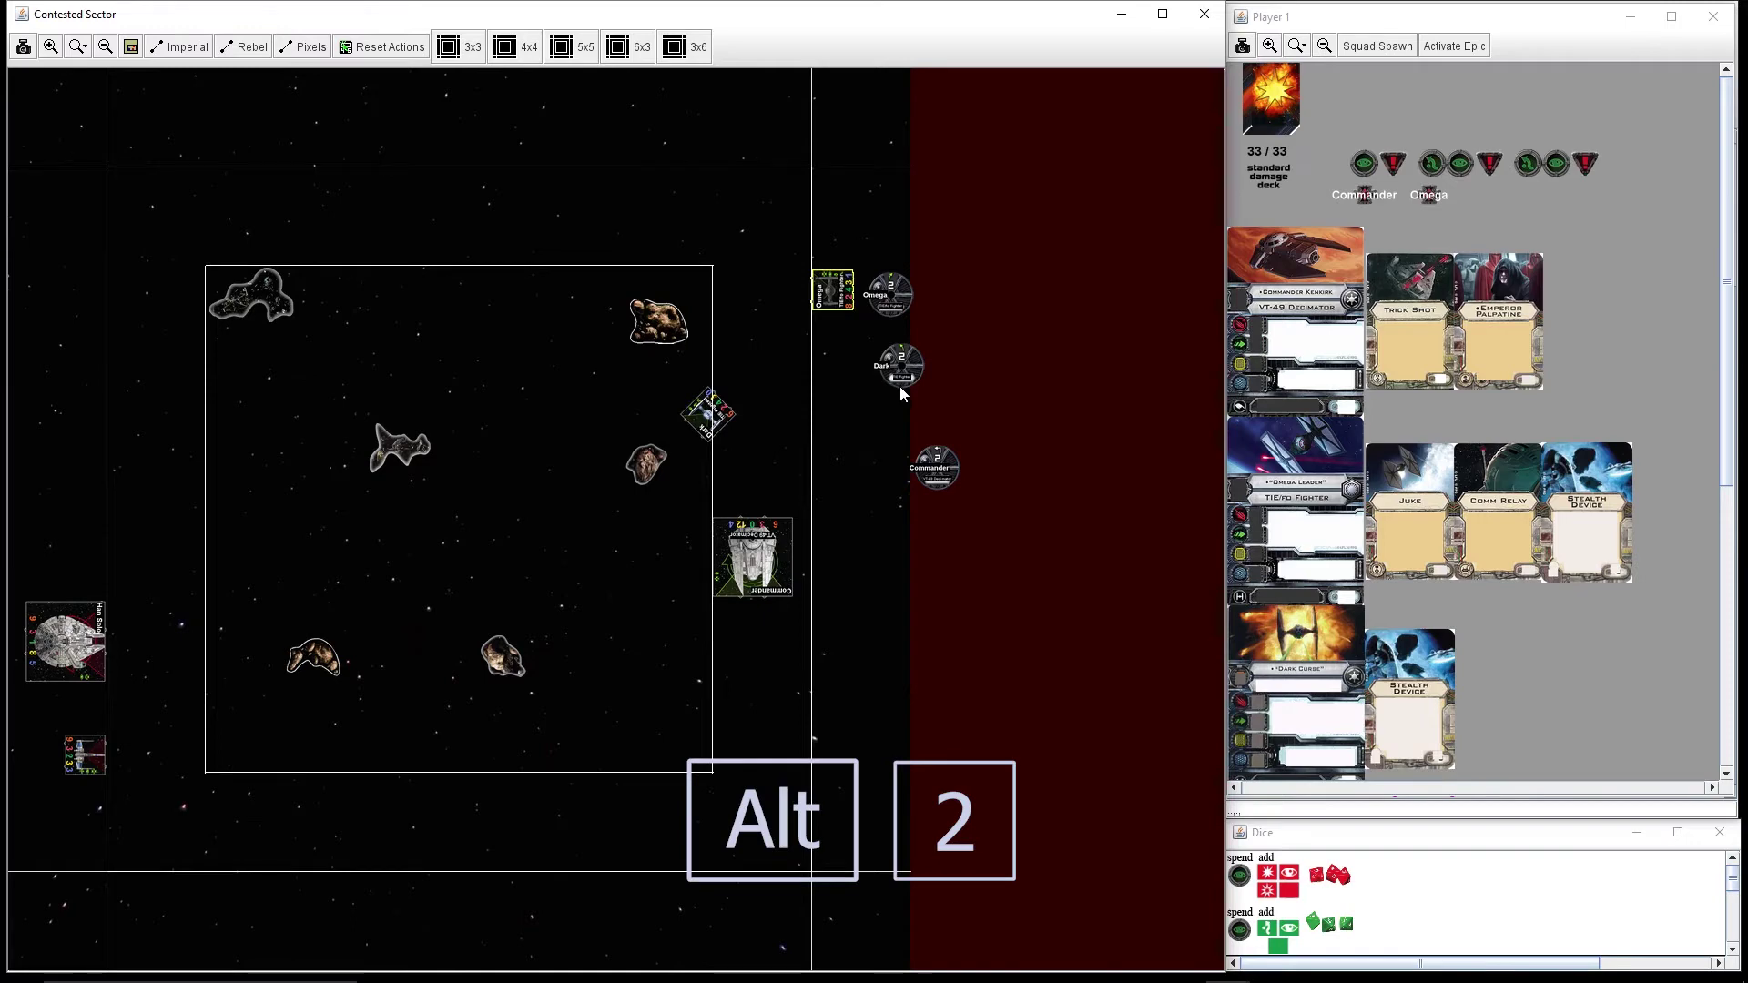
{"action": "key", "text": "alt+2"}
{"action": "left_click", "coordinate": [981, 365]}
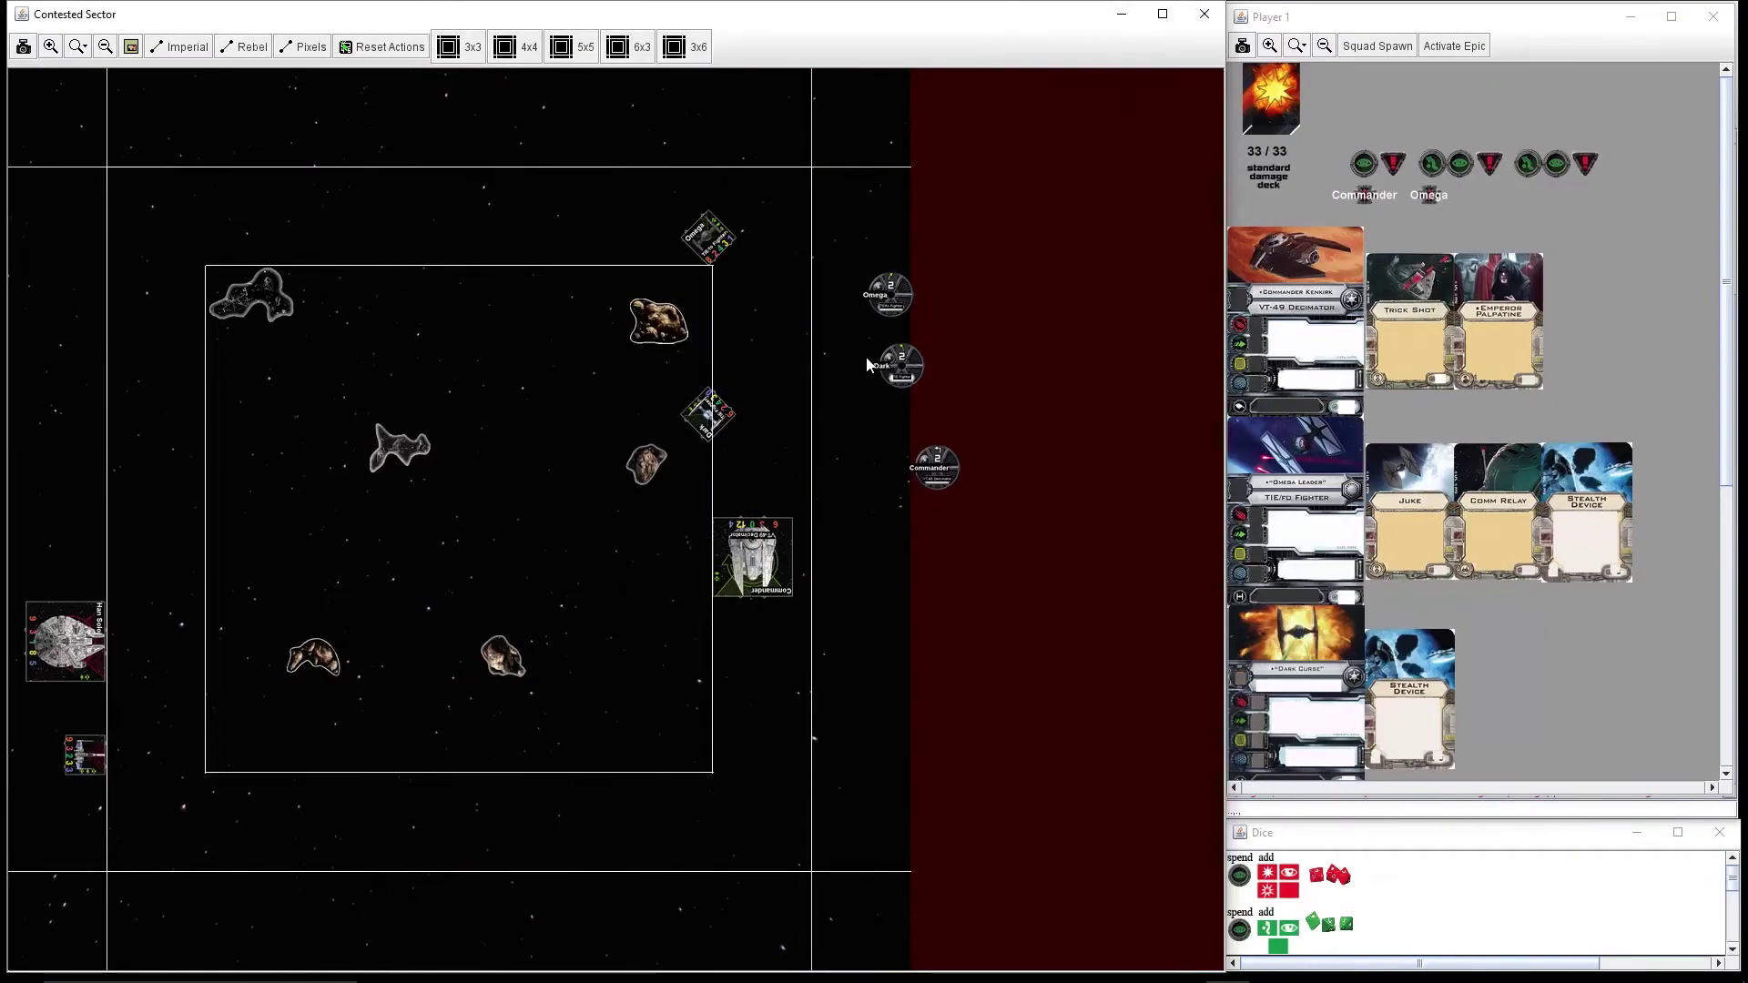
Step: Hide the three dials and drag them back into Player 1's panel
{"action": "left_click_drag", "start_coordinate": [850, 237], "coordinate": [994, 533]}
{"action": "key", "text": "ctrl+r"}
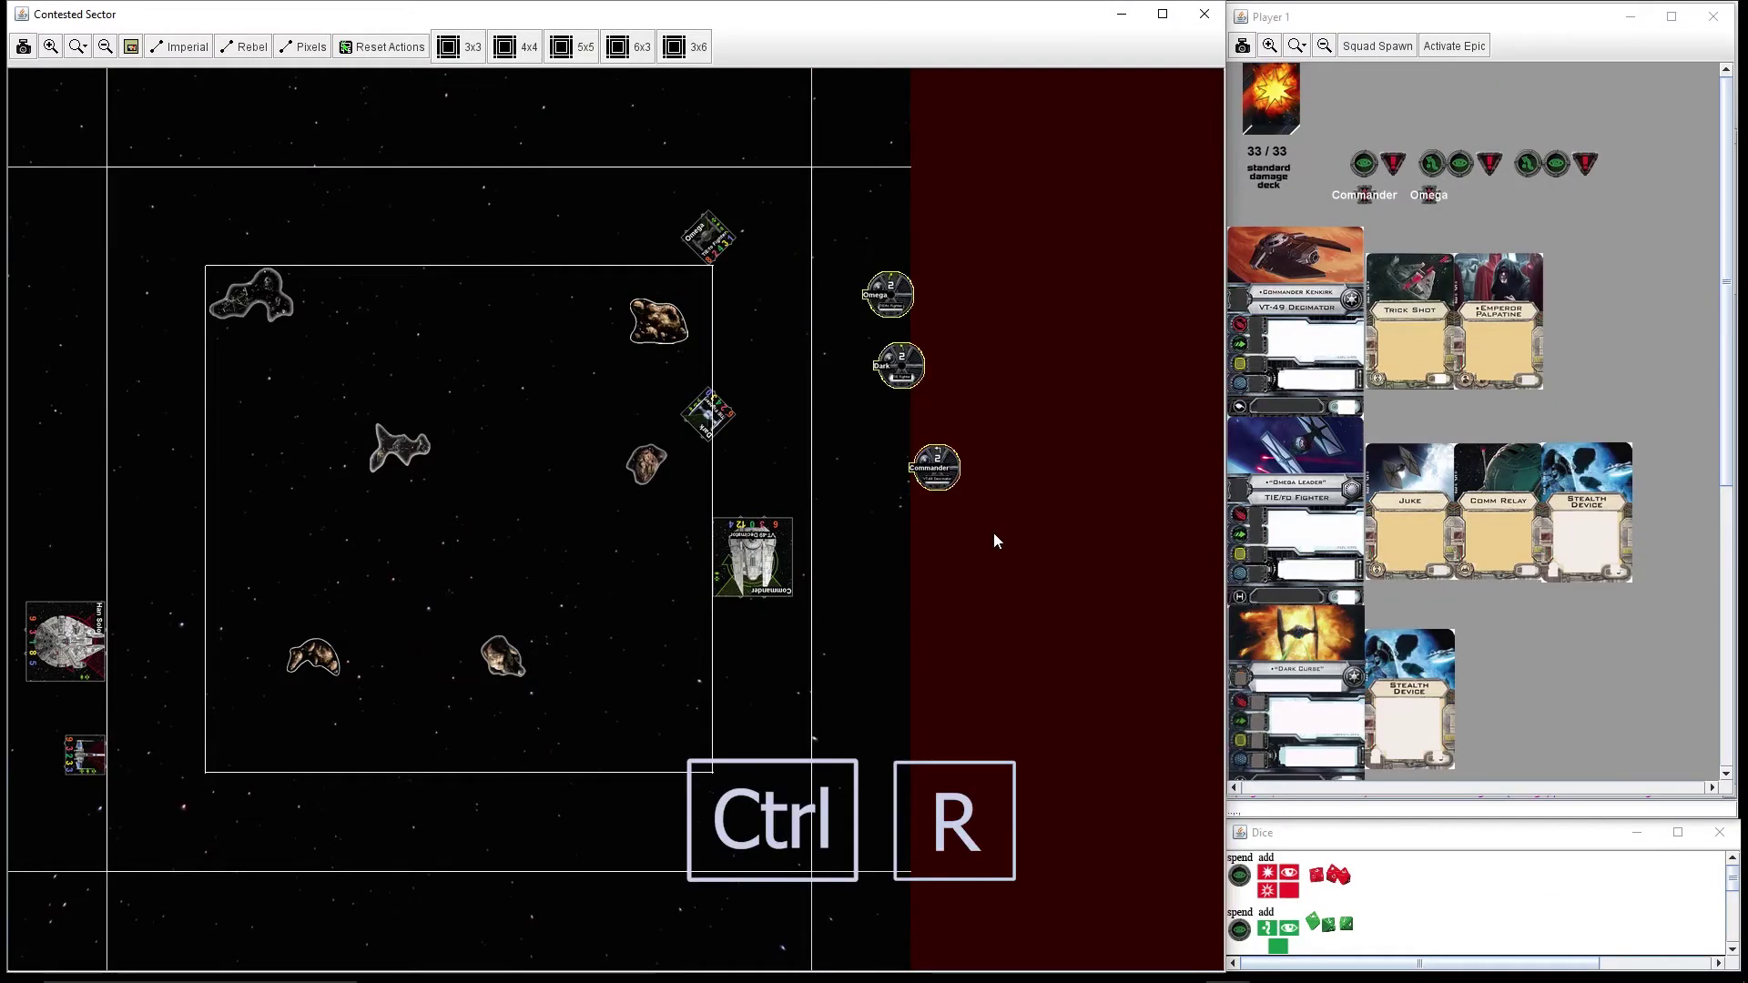
{"action": "left_click", "coordinate": [994, 541]}
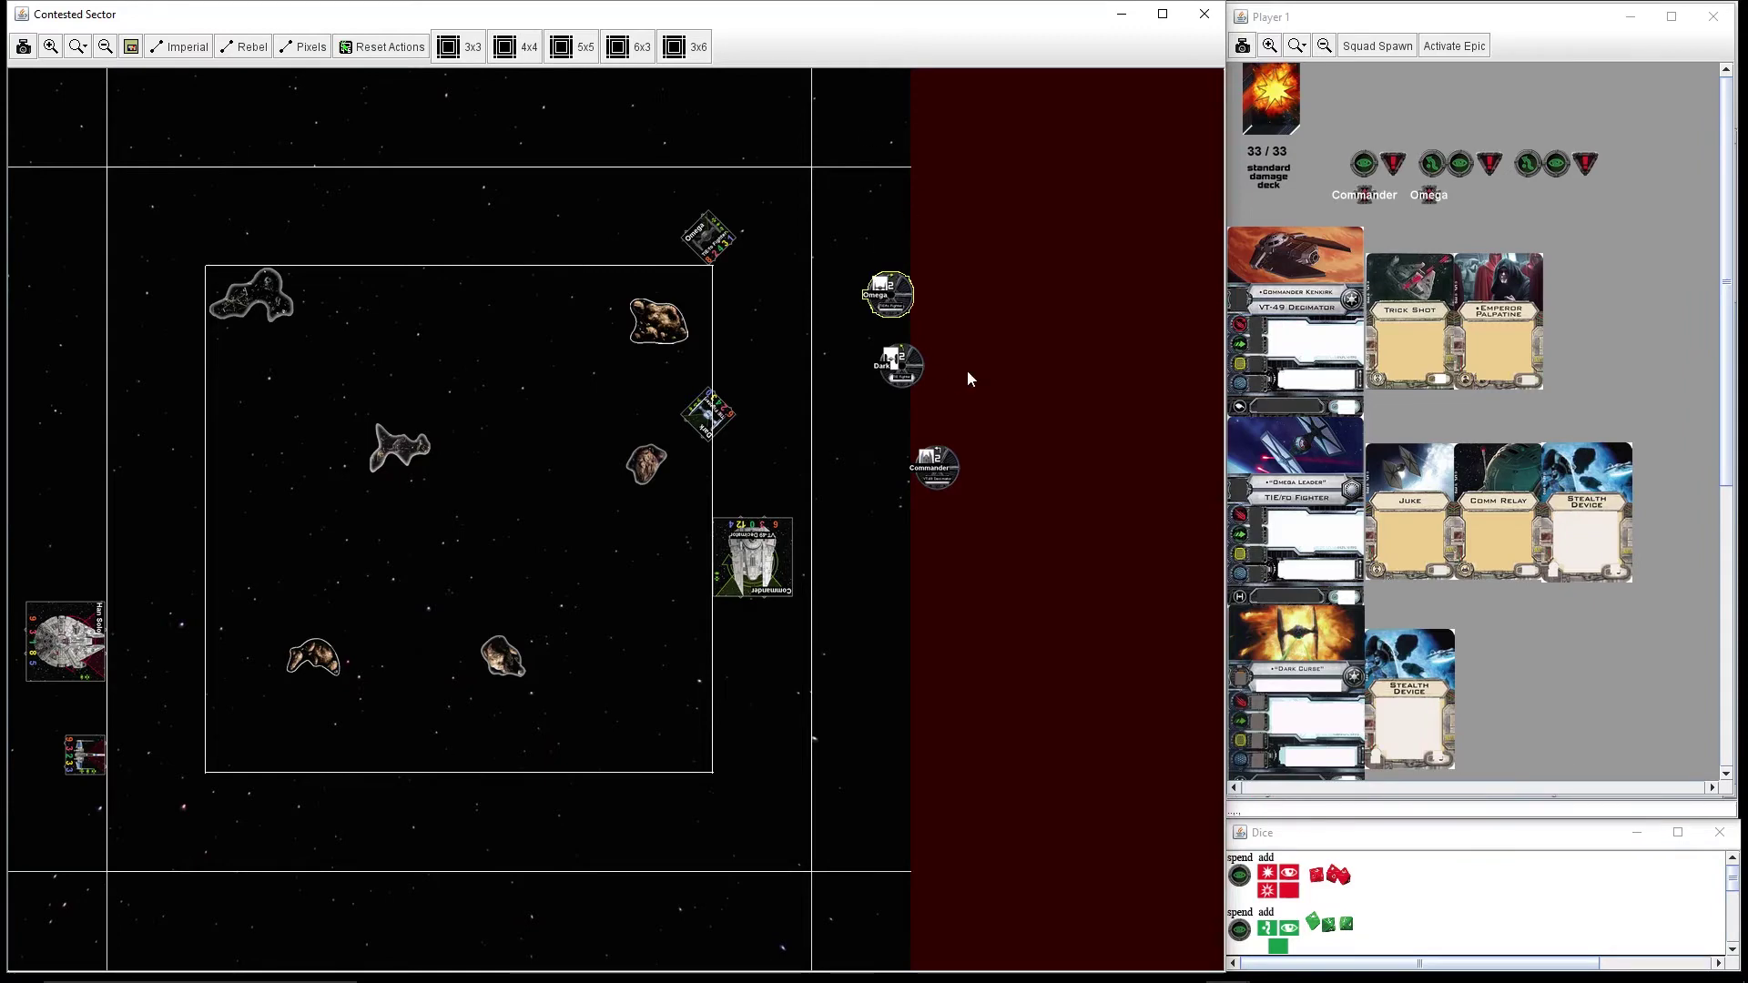
{"action": "left_click", "coordinate": [1631, 17]}
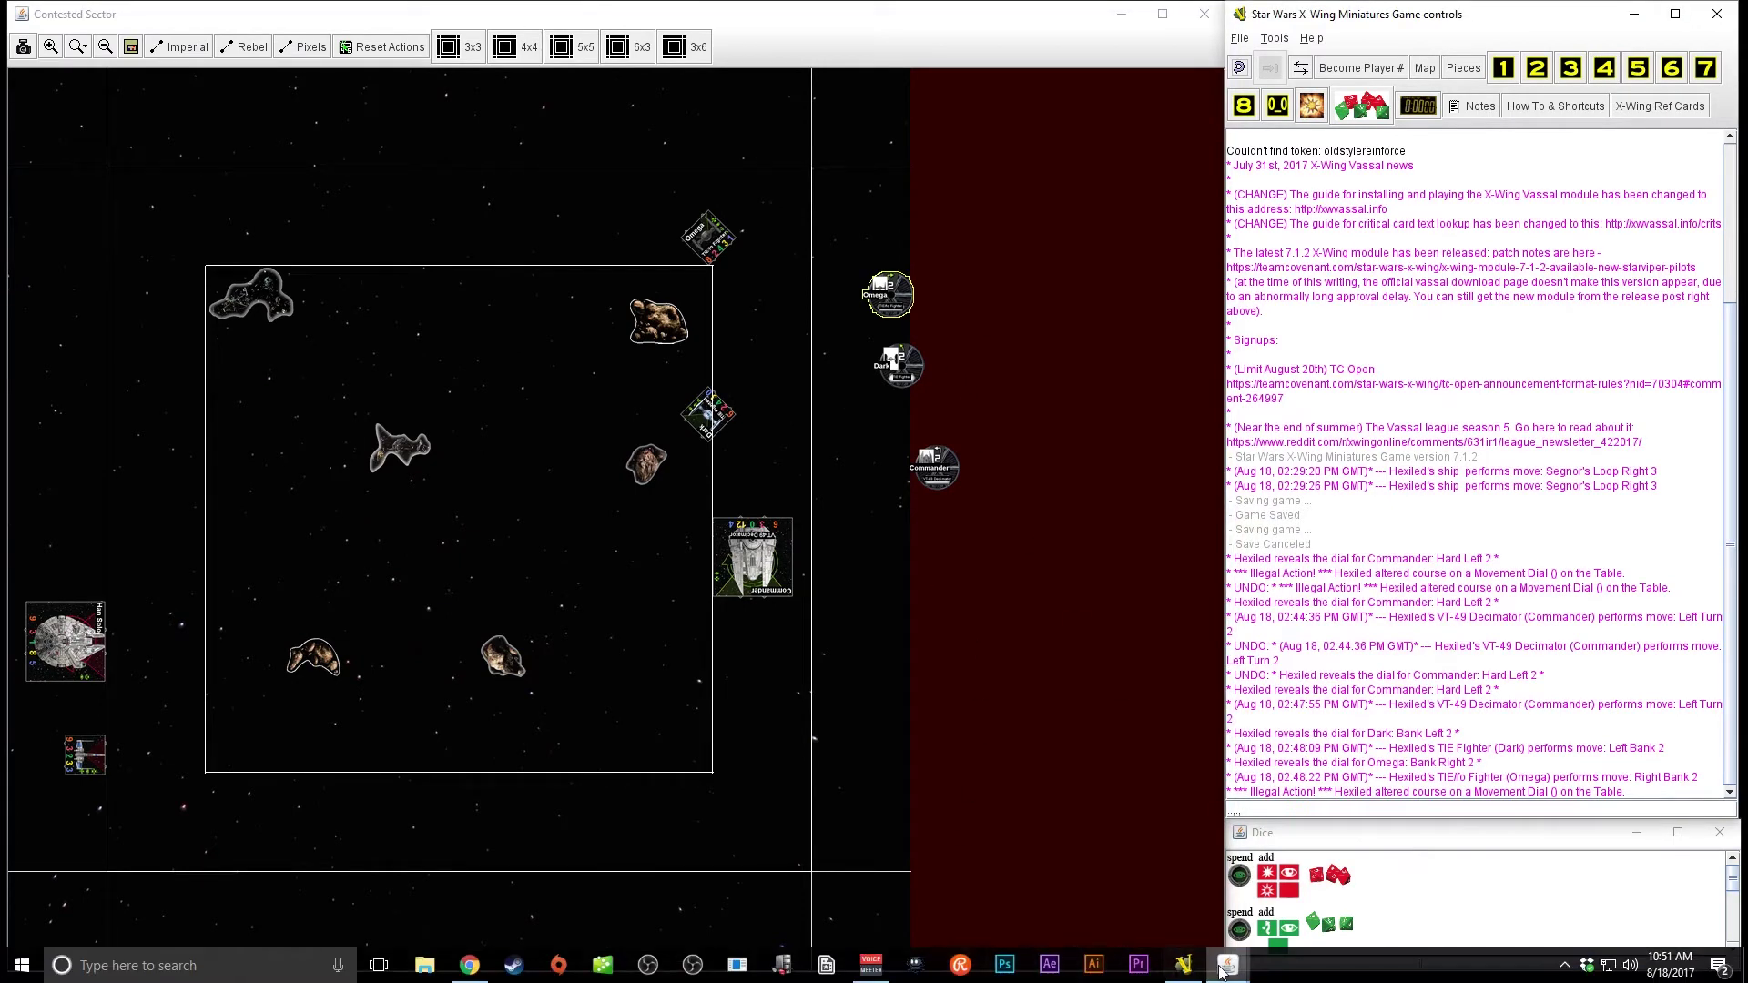
{"action": "left_click", "coordinate": [1489, 881]}
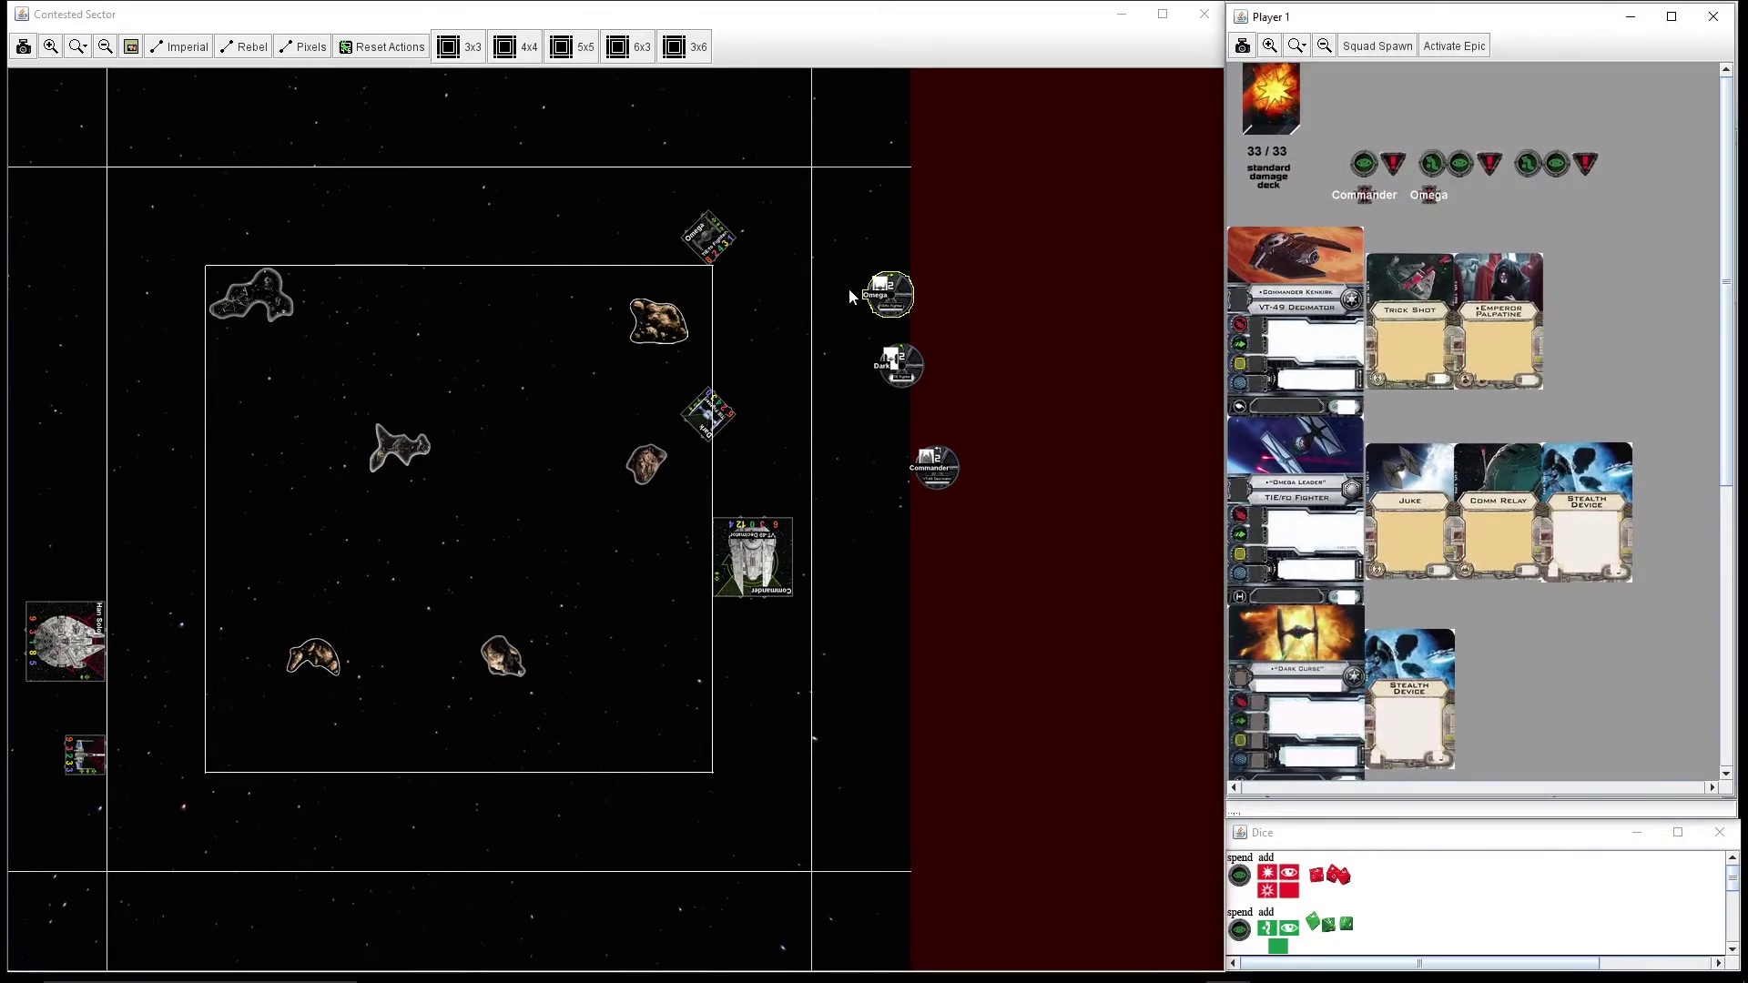
{"action": "left_click_drag", "start_coordinate": [852, 288], "coordinate": [1008, 557]}
{"action": "mouse_move", "coordinate": [888, 294]}
{"action": "left_mouse_down"}
{"action": "mouse_move", "coordinate": [1603, 222]}
{"action": "mouse_move", "coordinate": [1625, 93]}
{"action": "left_mouse_up"}
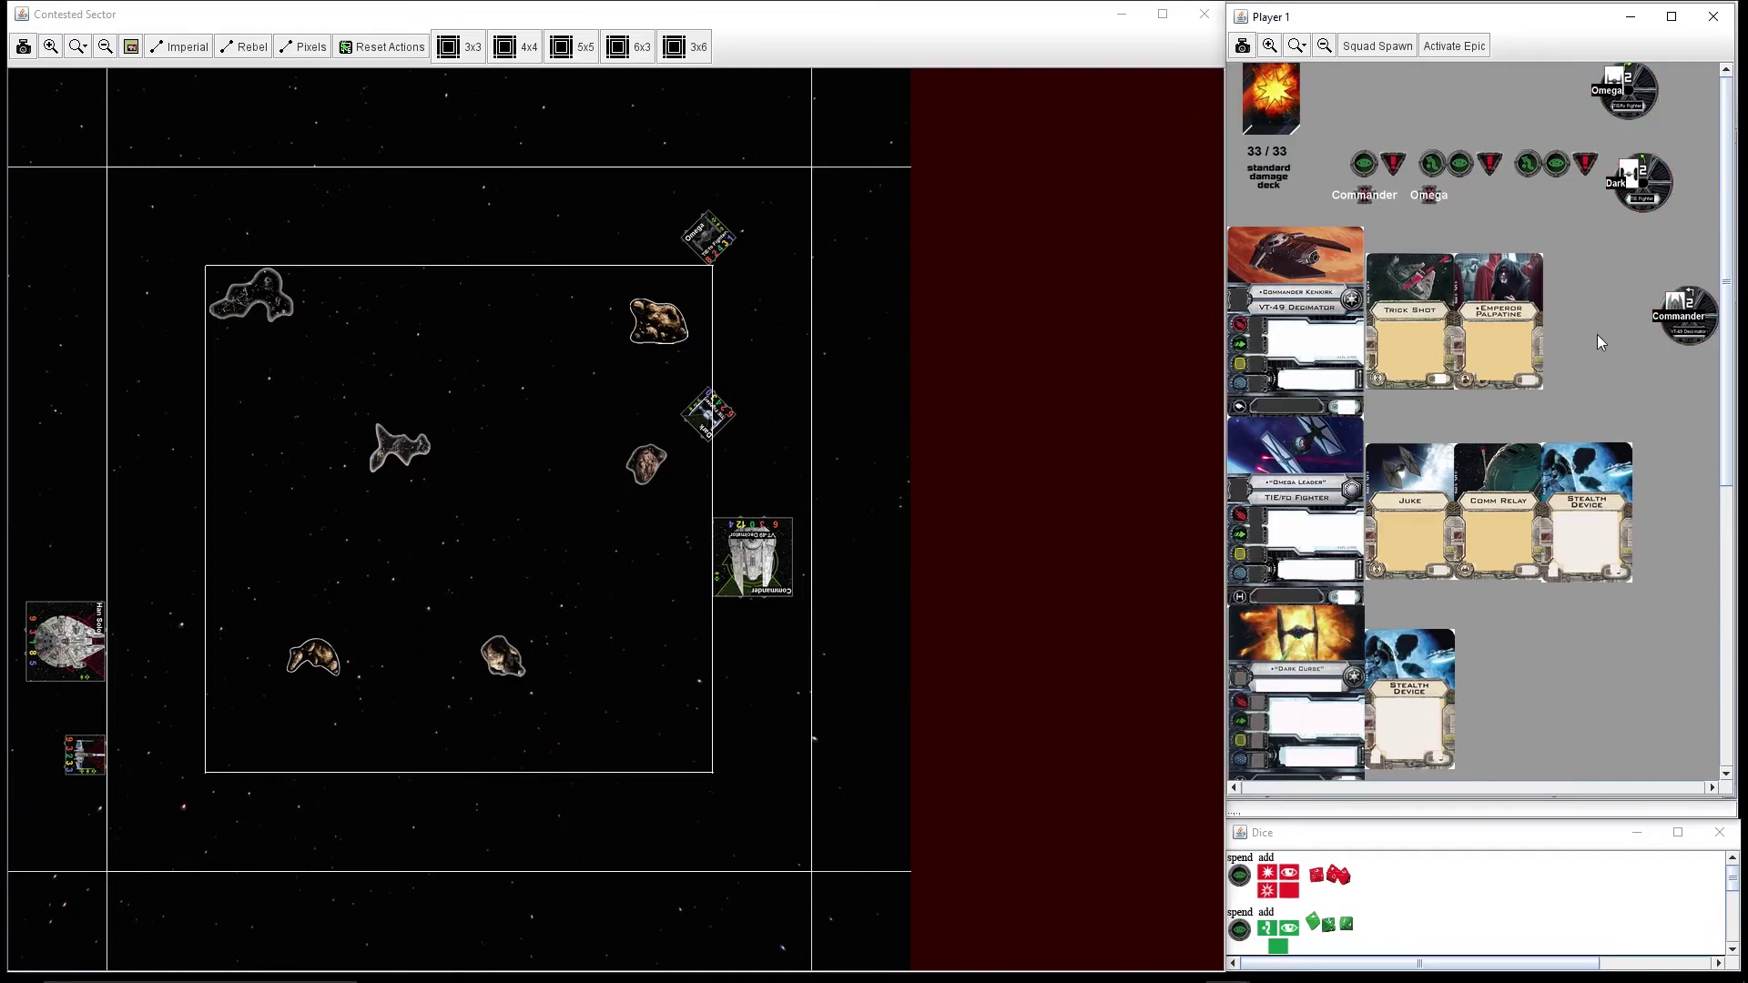
Step: Fly Dark with a left turn 3, resolve its overlap, and delete the curved template
{"action": "left_click", "coordinate": [664, 352]}
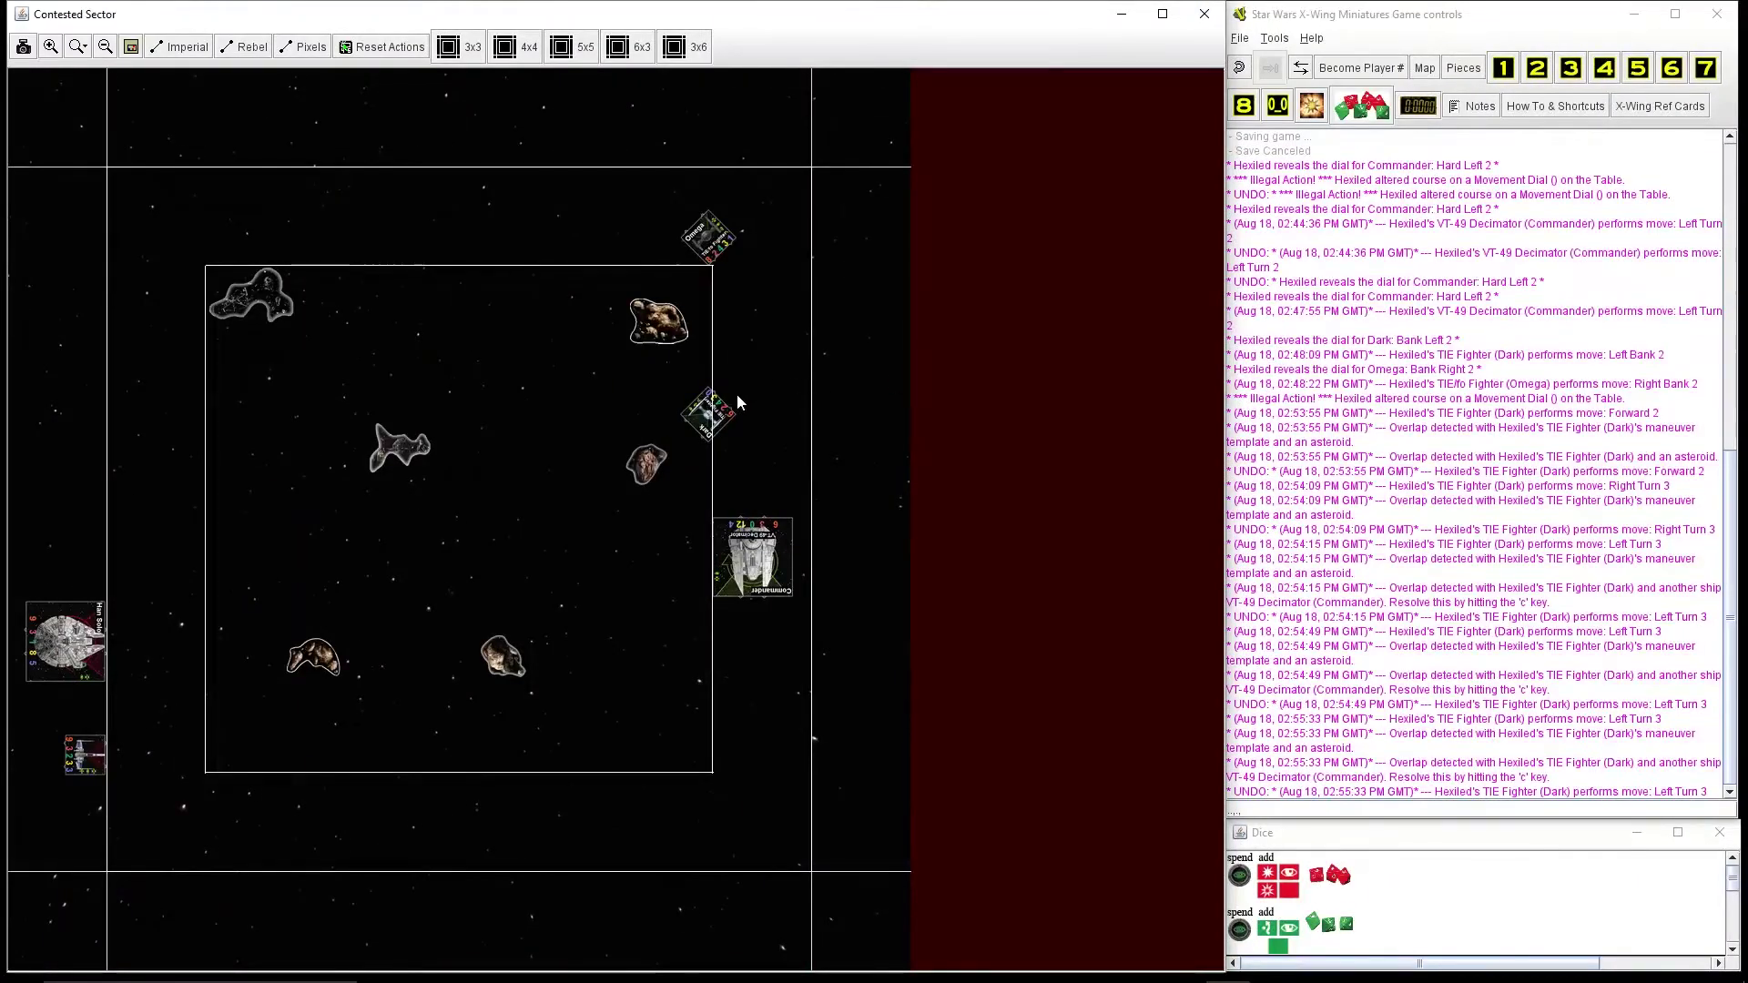
{"action": "left_click", "coordinate": [729, 413]}
{"action": "left_click", "coordinate": [726, 448]}
{"action": "key", "text": "ctrl+shift+3"}
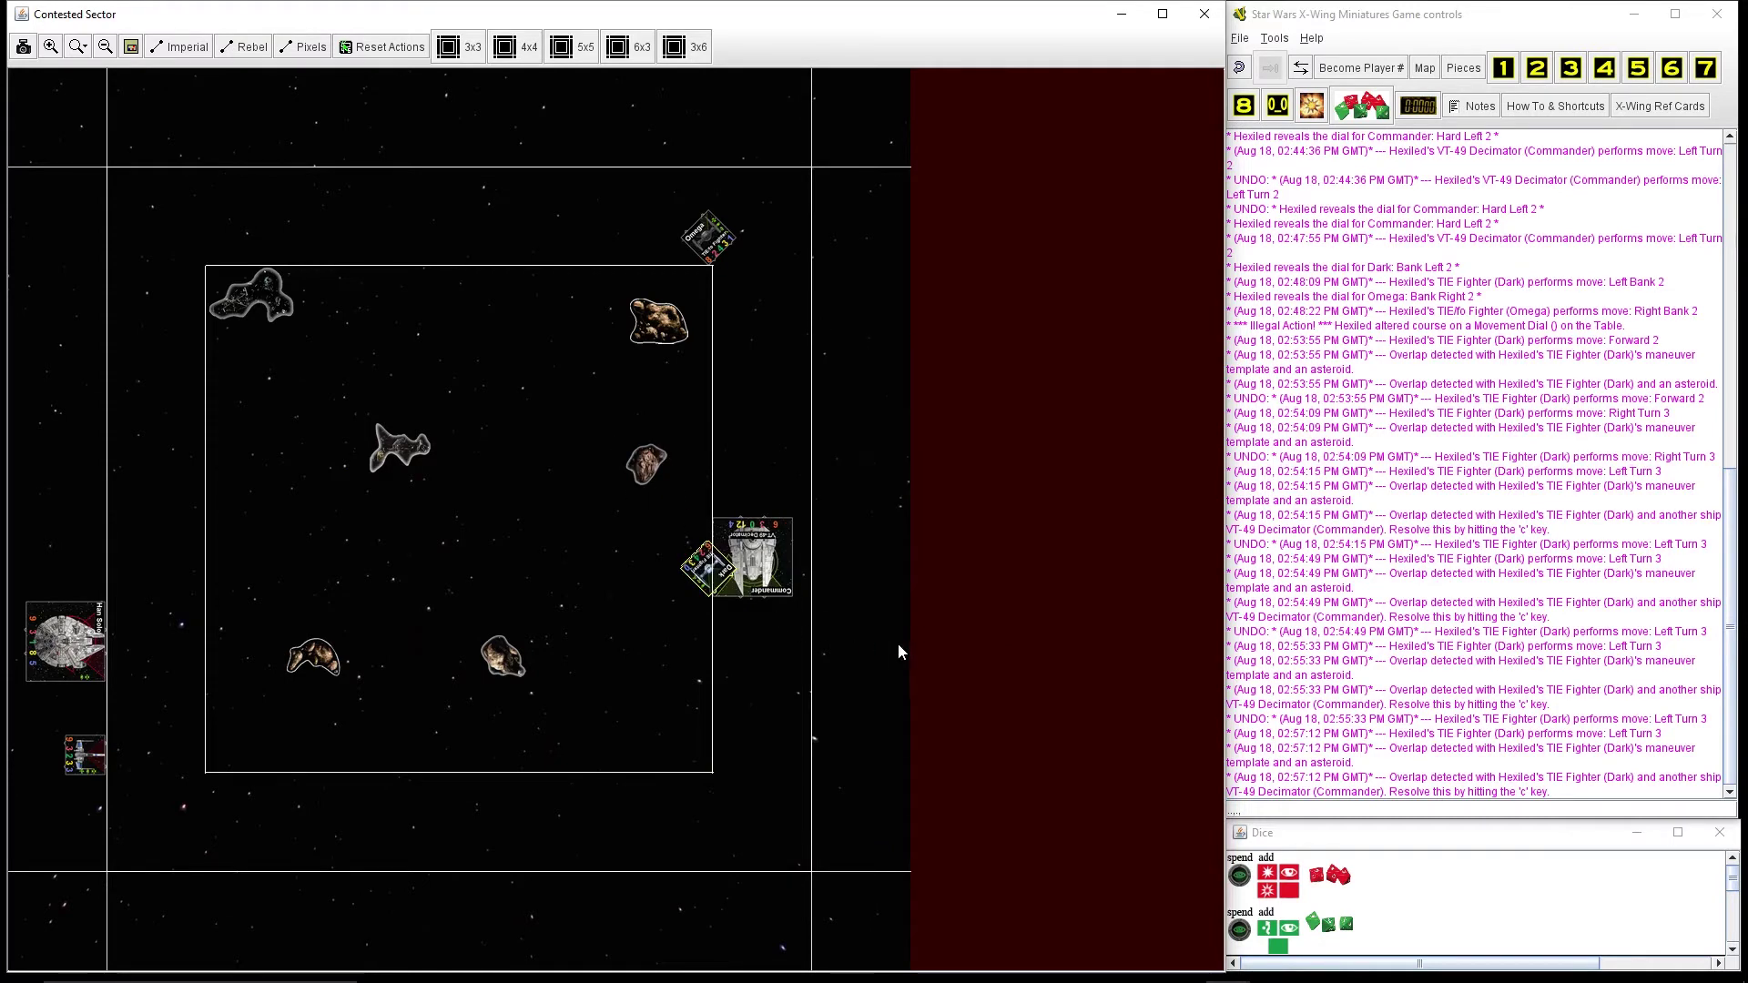
{"action": "key", "text": "c"}
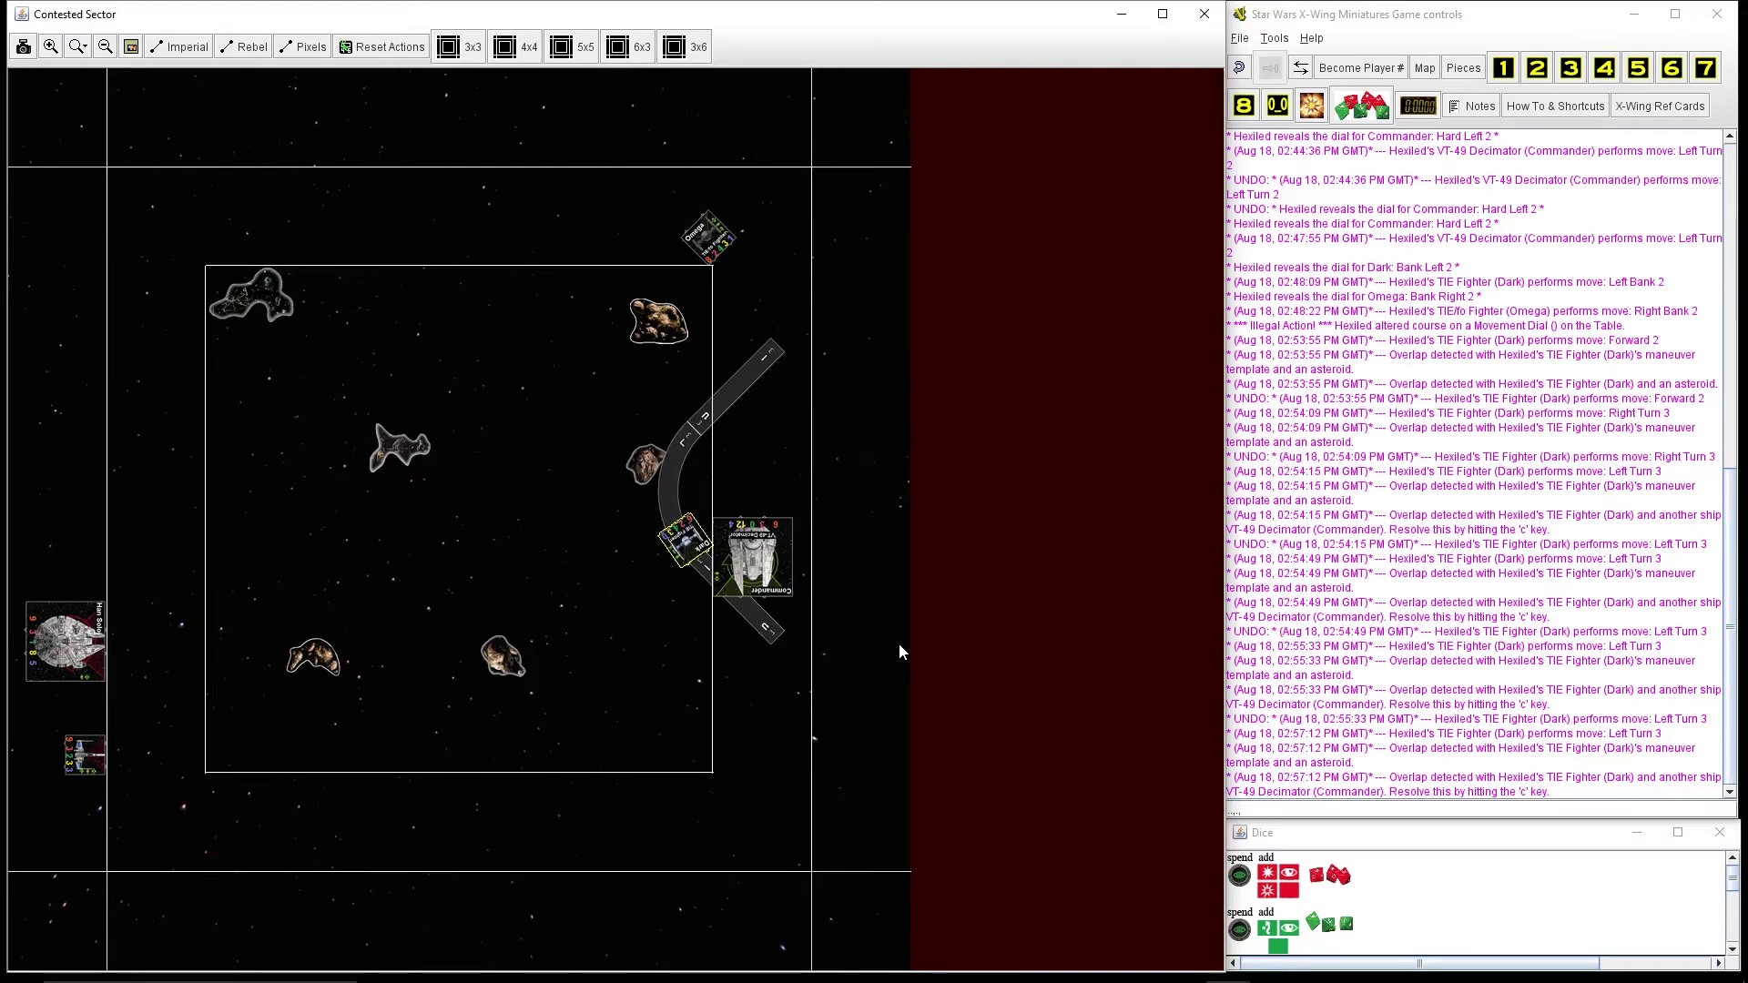
{"action": "left_click", "coordinate": [769, 632]}
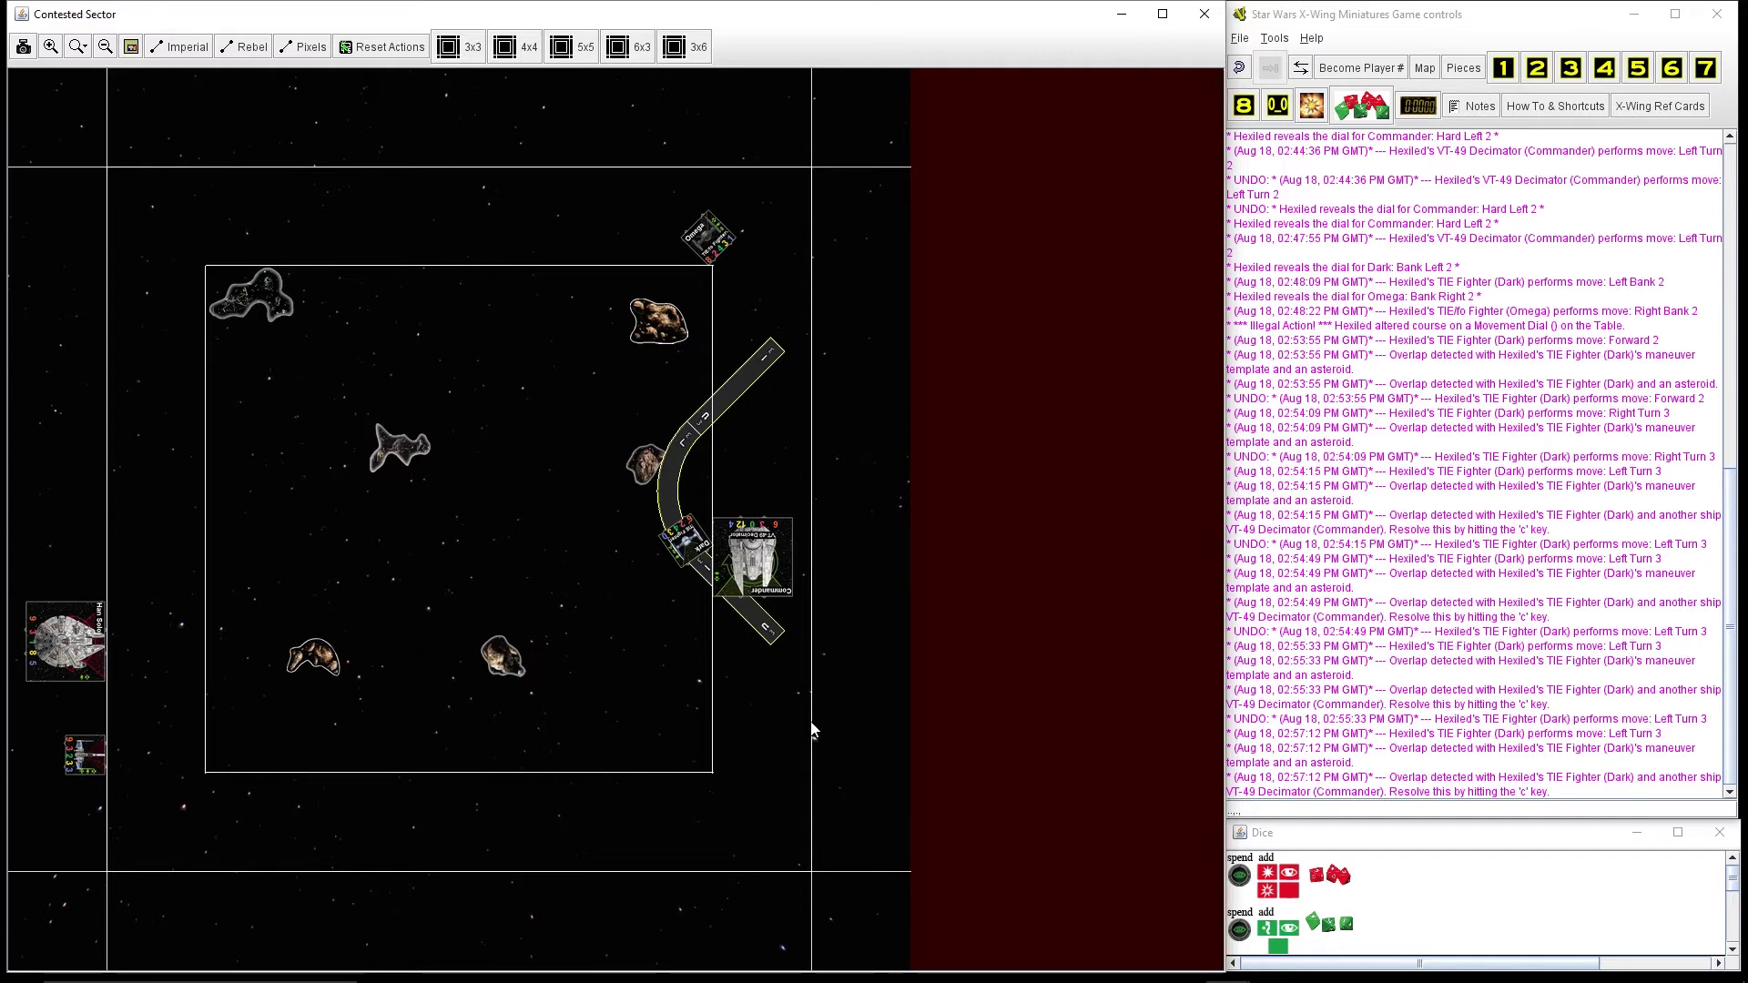
{"action": "key", "text": "Delete"}
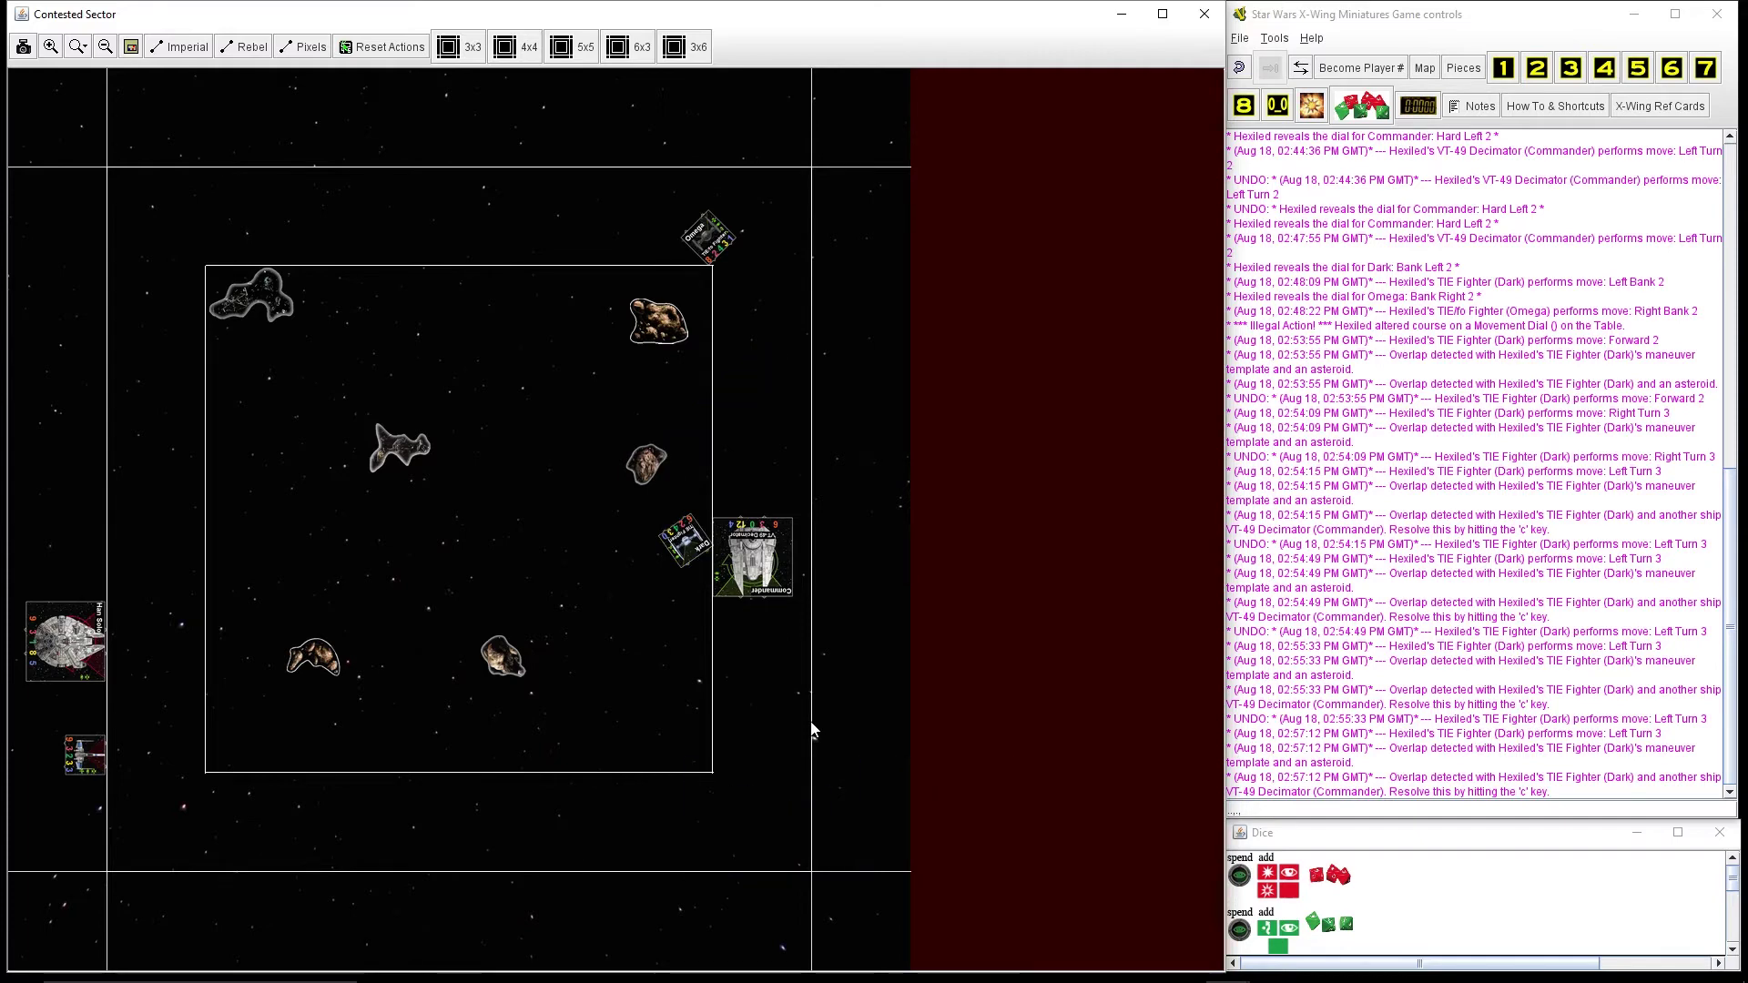
Step: Roll one red attack die and fly the VT-49 Decimator forward 1
{"action": "right_click", "coordinate": [1333, 878]}
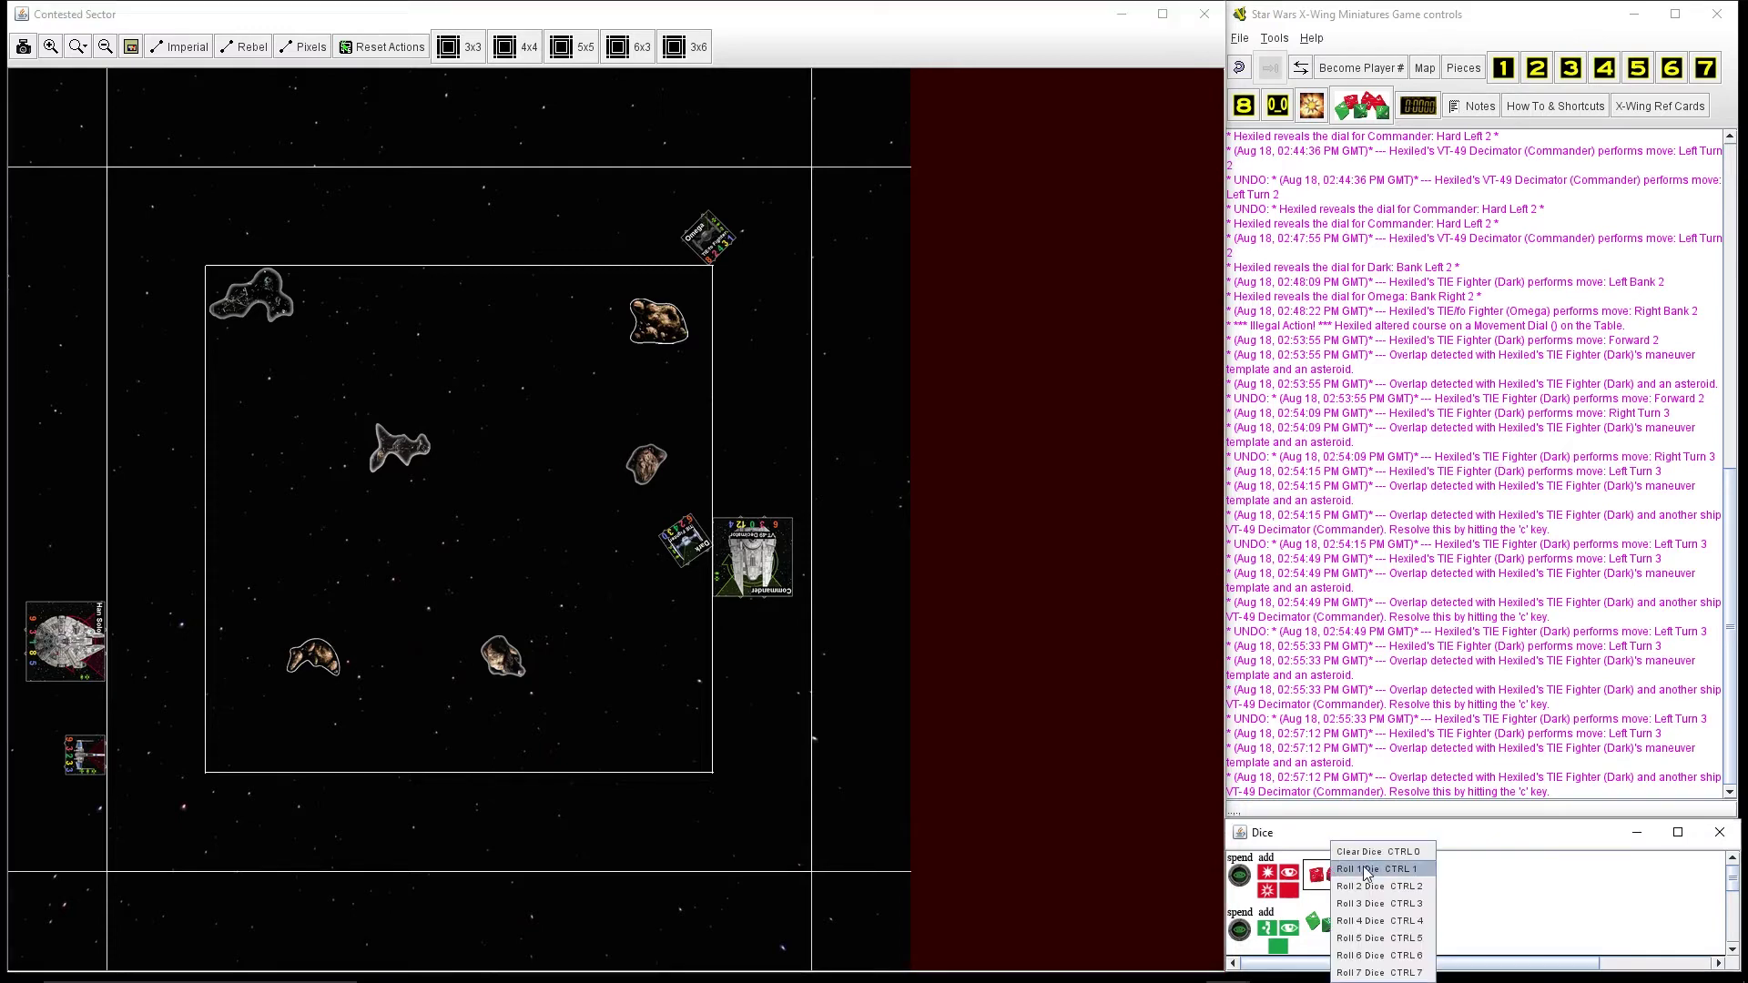
{"action": "left_click", "coordinate": [1348, 873]}
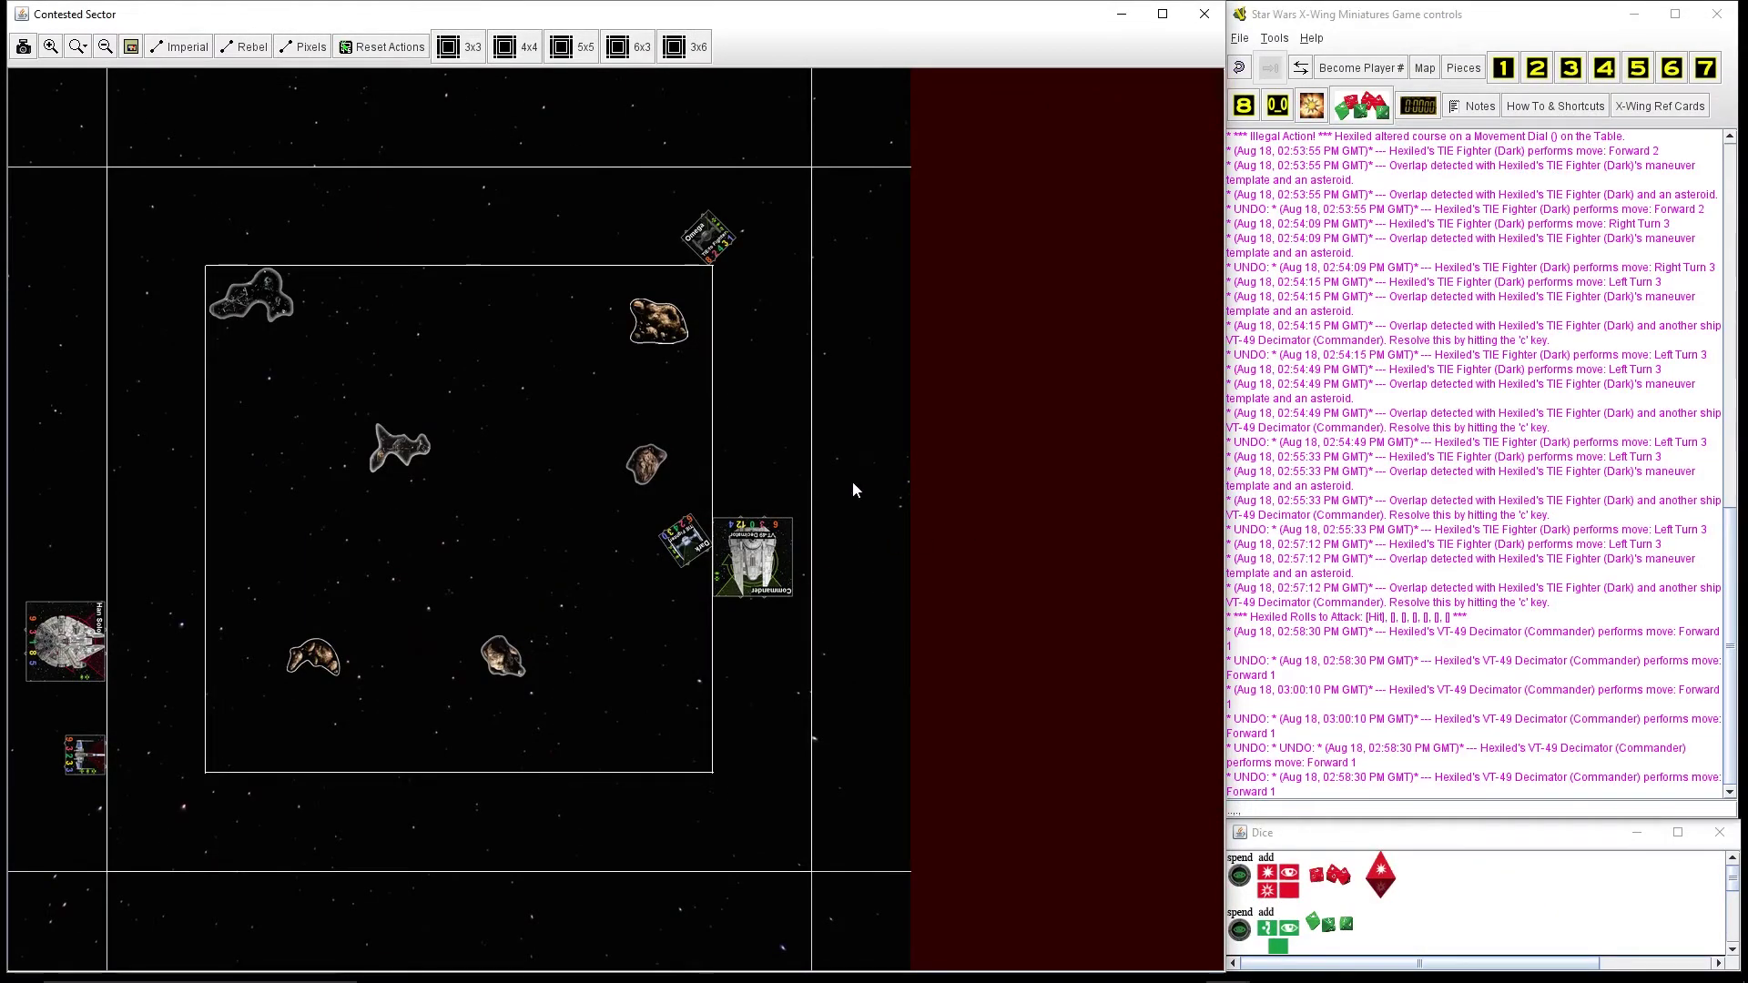
{"action": "left_click_drag", "start_coordinate": [855, 478], "coordinate": [744, 616]}
{"action": "key", "text": "shift+1"}
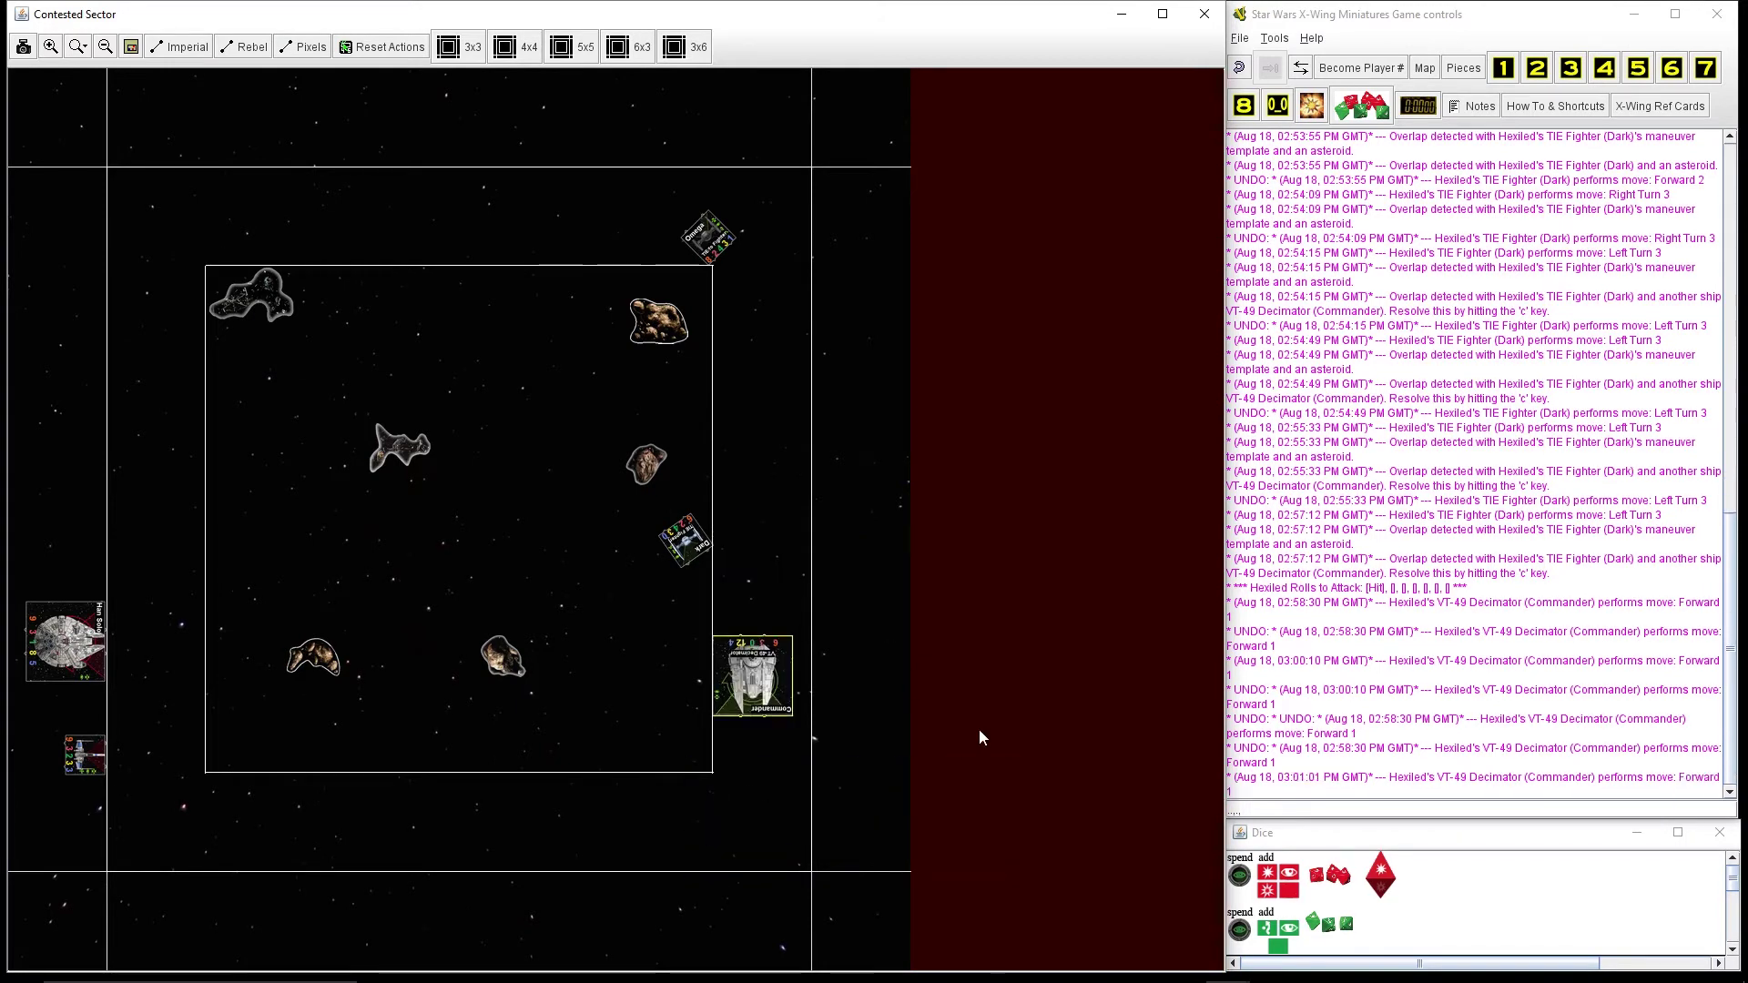
{"action": "mouse_move", "coordinate": [1228, 964]}
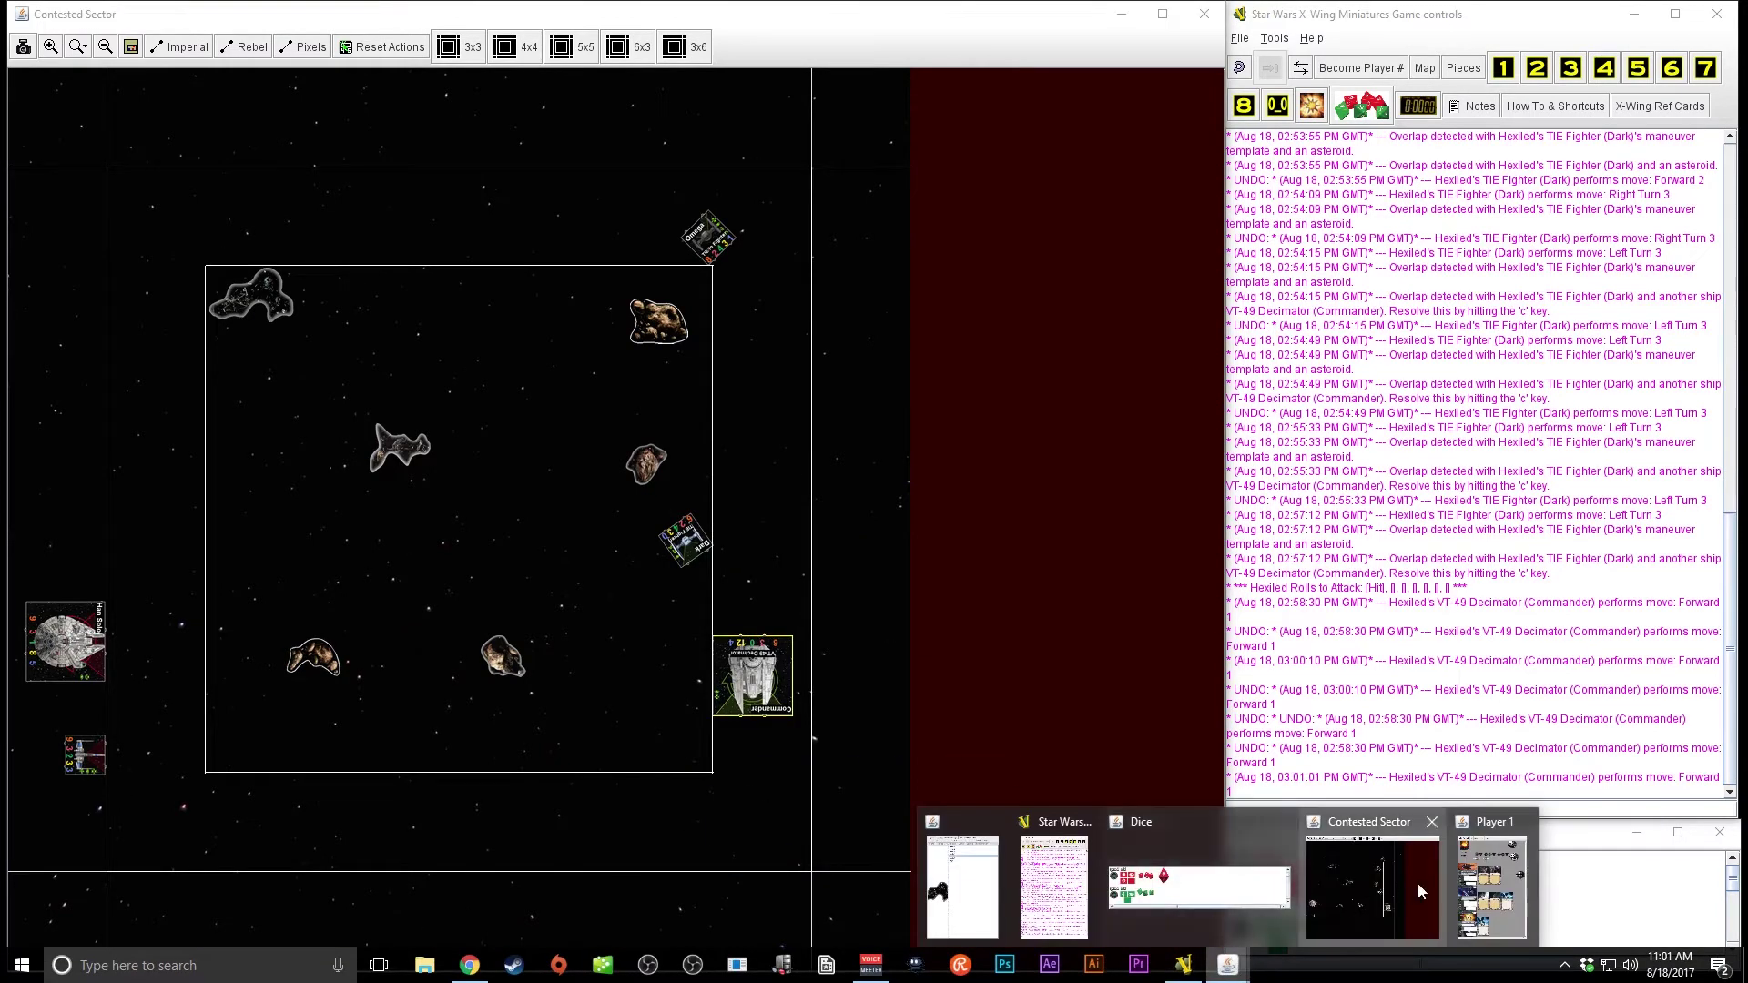
Step: Place one of Commander's green tokens from Player 1's panel beside the Decimator
{"action": "left_click", "coordinate": [1492, 889]}
{"action": "left_click", "coordinate": [1365, 164]}
{"action": "left_click_drag", "start_coordinate": [845, 669], "coordinate": [845, 666]}
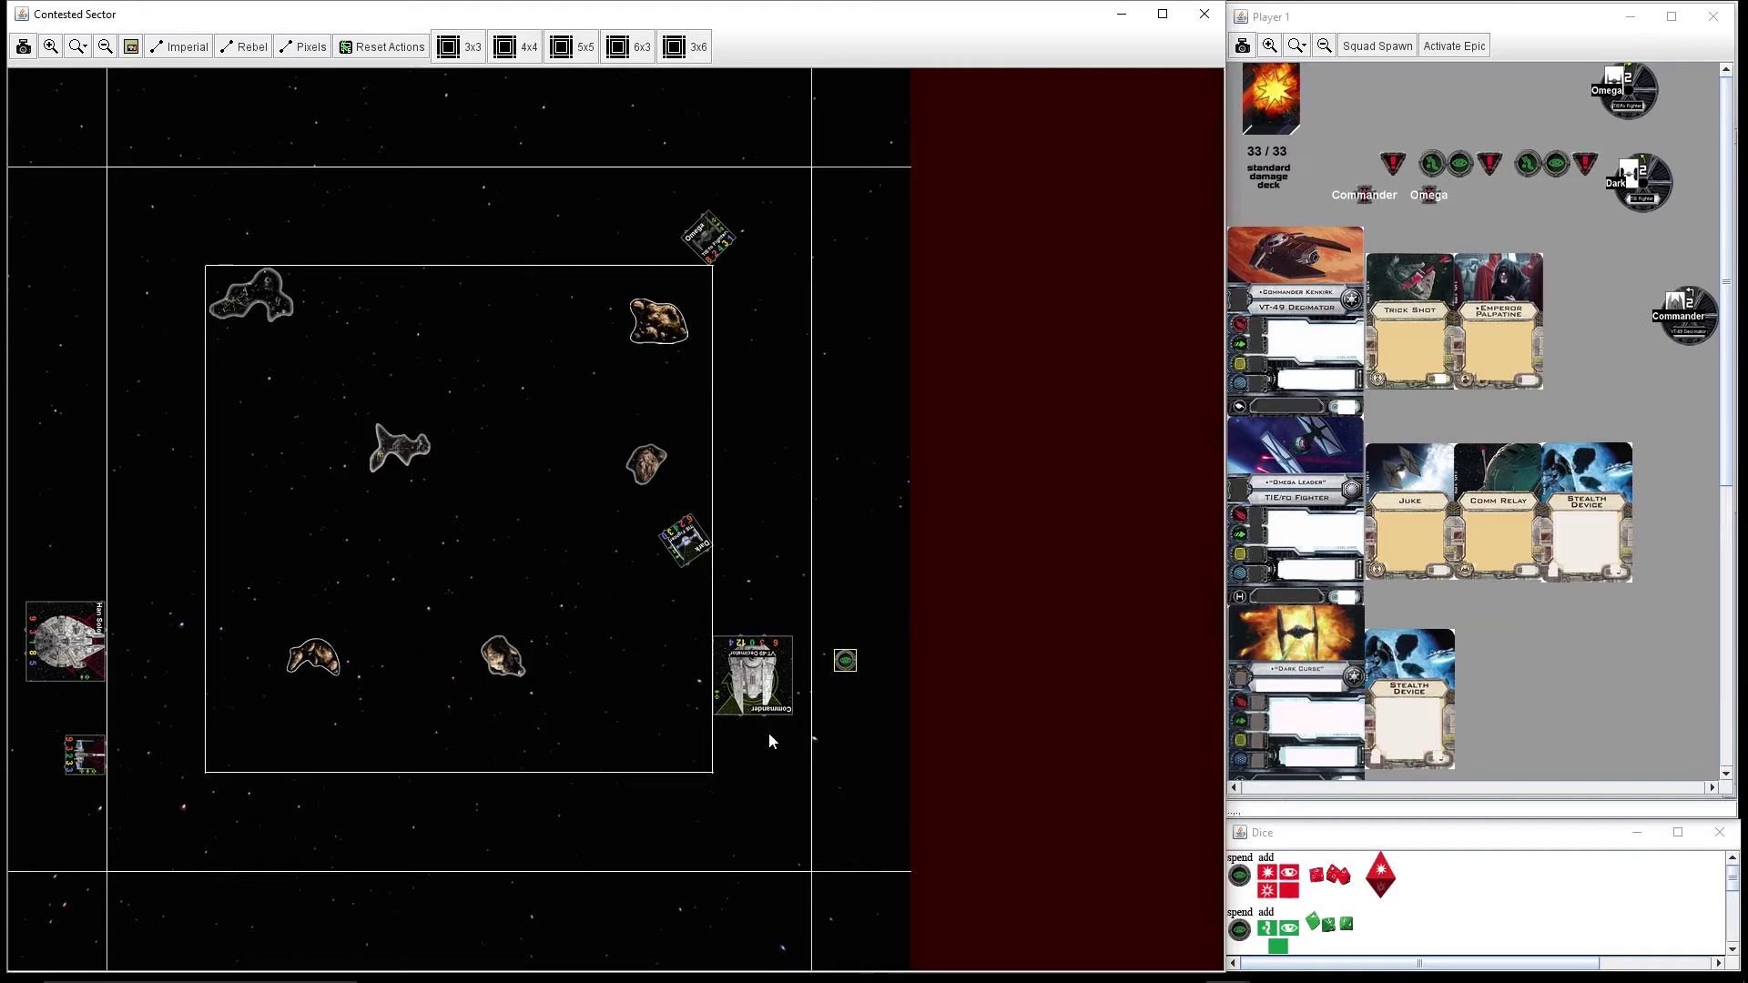
{"action": "left_click", "coordinate": [779, 690]}
{"action": "key", "text": "ctrl+a"}
Step: Move the green token out onto the red area and undo the stray marker
{"action": "left_click_drag", "start_coordinate": [821, 625], "coordinate": [890, 760]}
{"action": "left_click_drag", "start_coordinate": [843, 660], "coordinate": [1007, 656]}
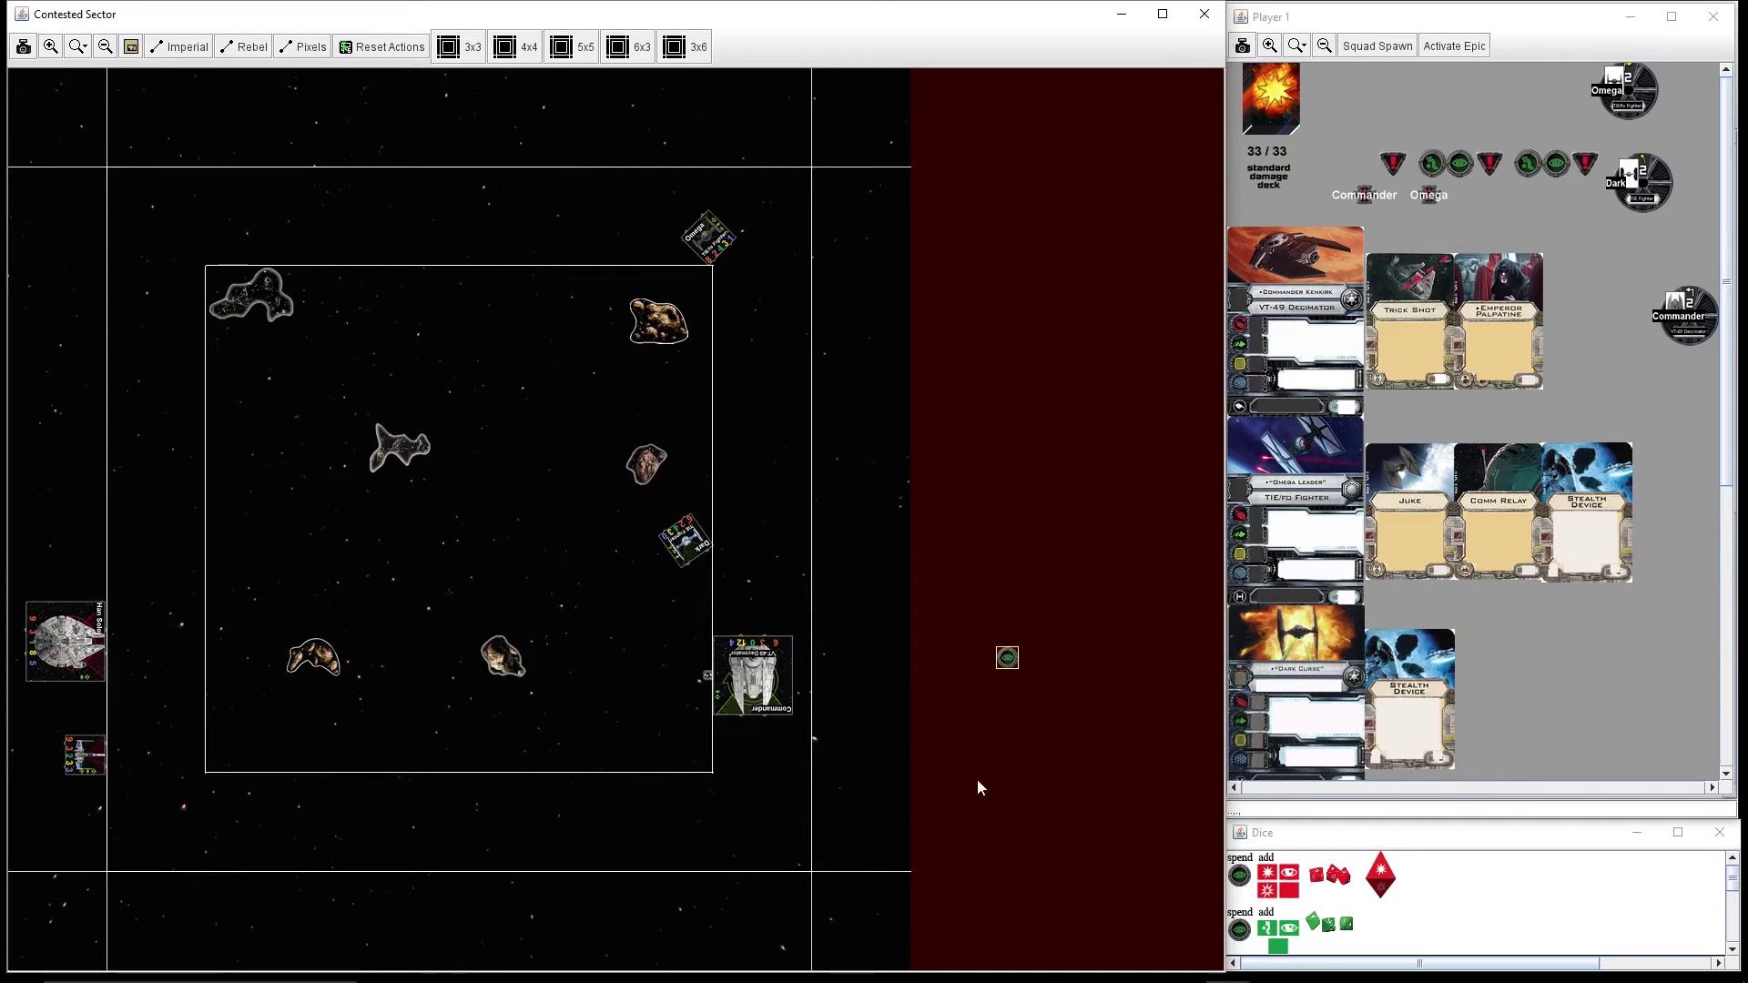
{"action": "left_click", "coordinate": [759, 690]}
{"action": "key", "text": "ctrl+z"}
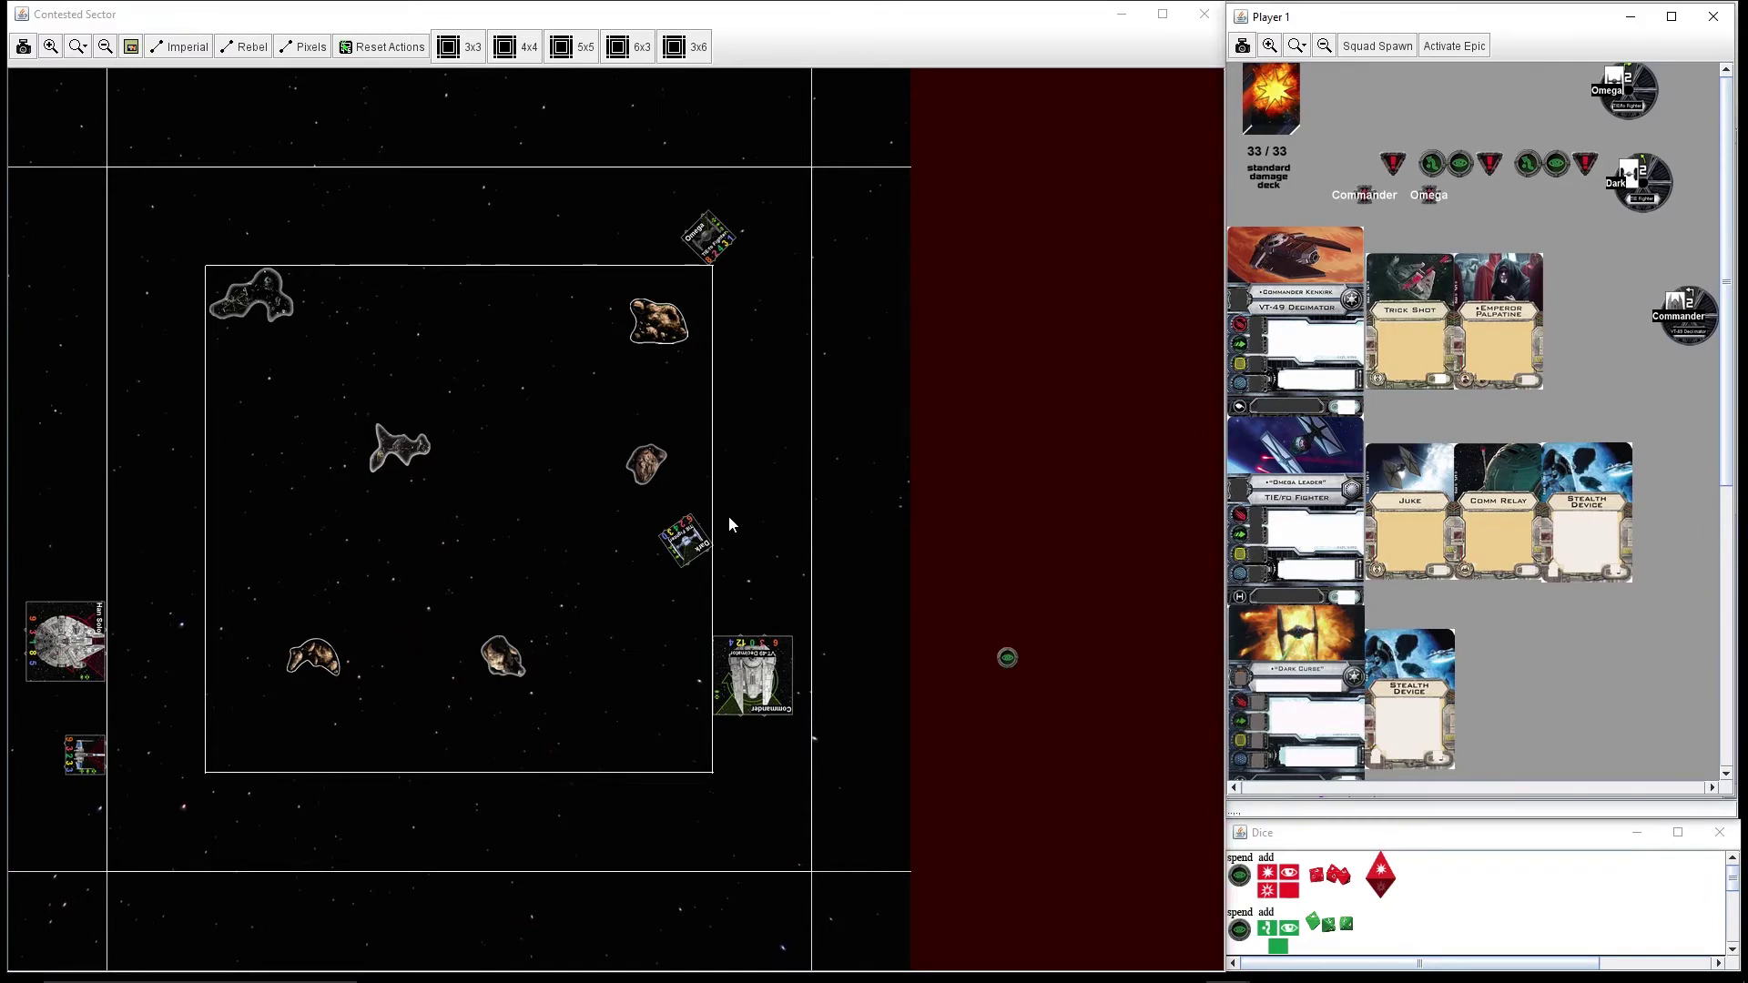
Step: Barrel roll the Dark TIE fighter left, then fly it forward 1
{"action": "left_click", "coordinate": [697, 546]}
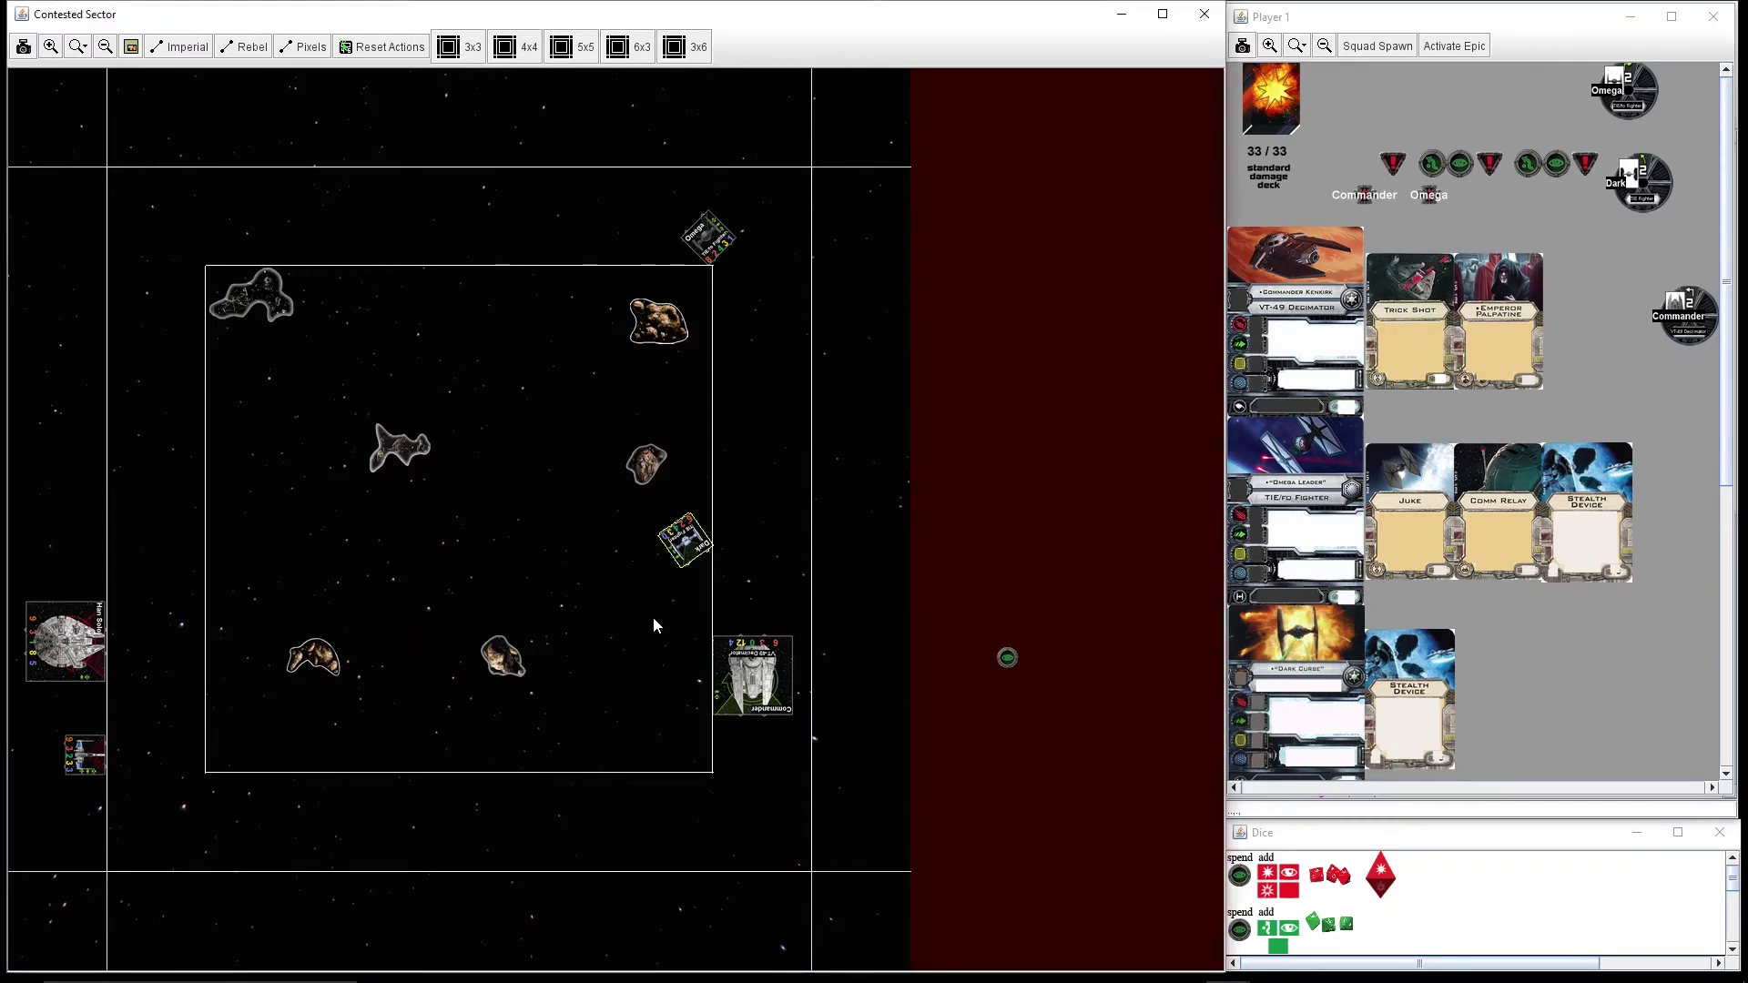
{"action": "right_click", "coordinate": [683, 536]}
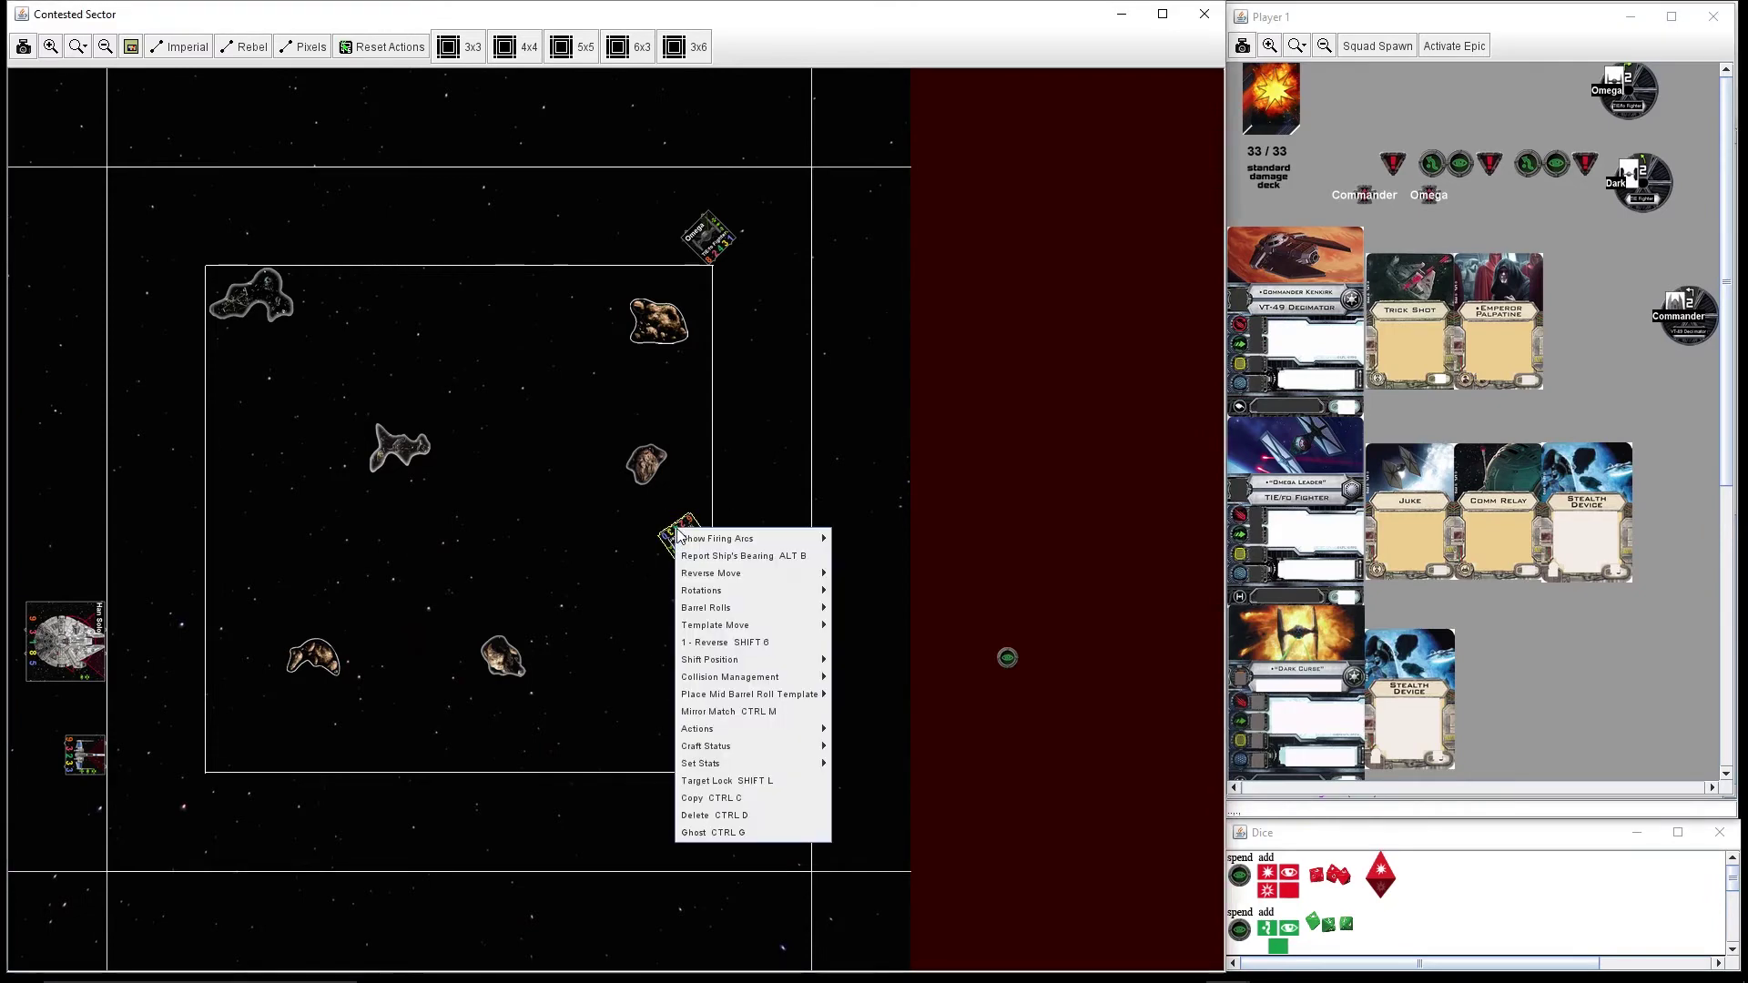
{"action": "mouse_move", "coordinate": [724, 607]}
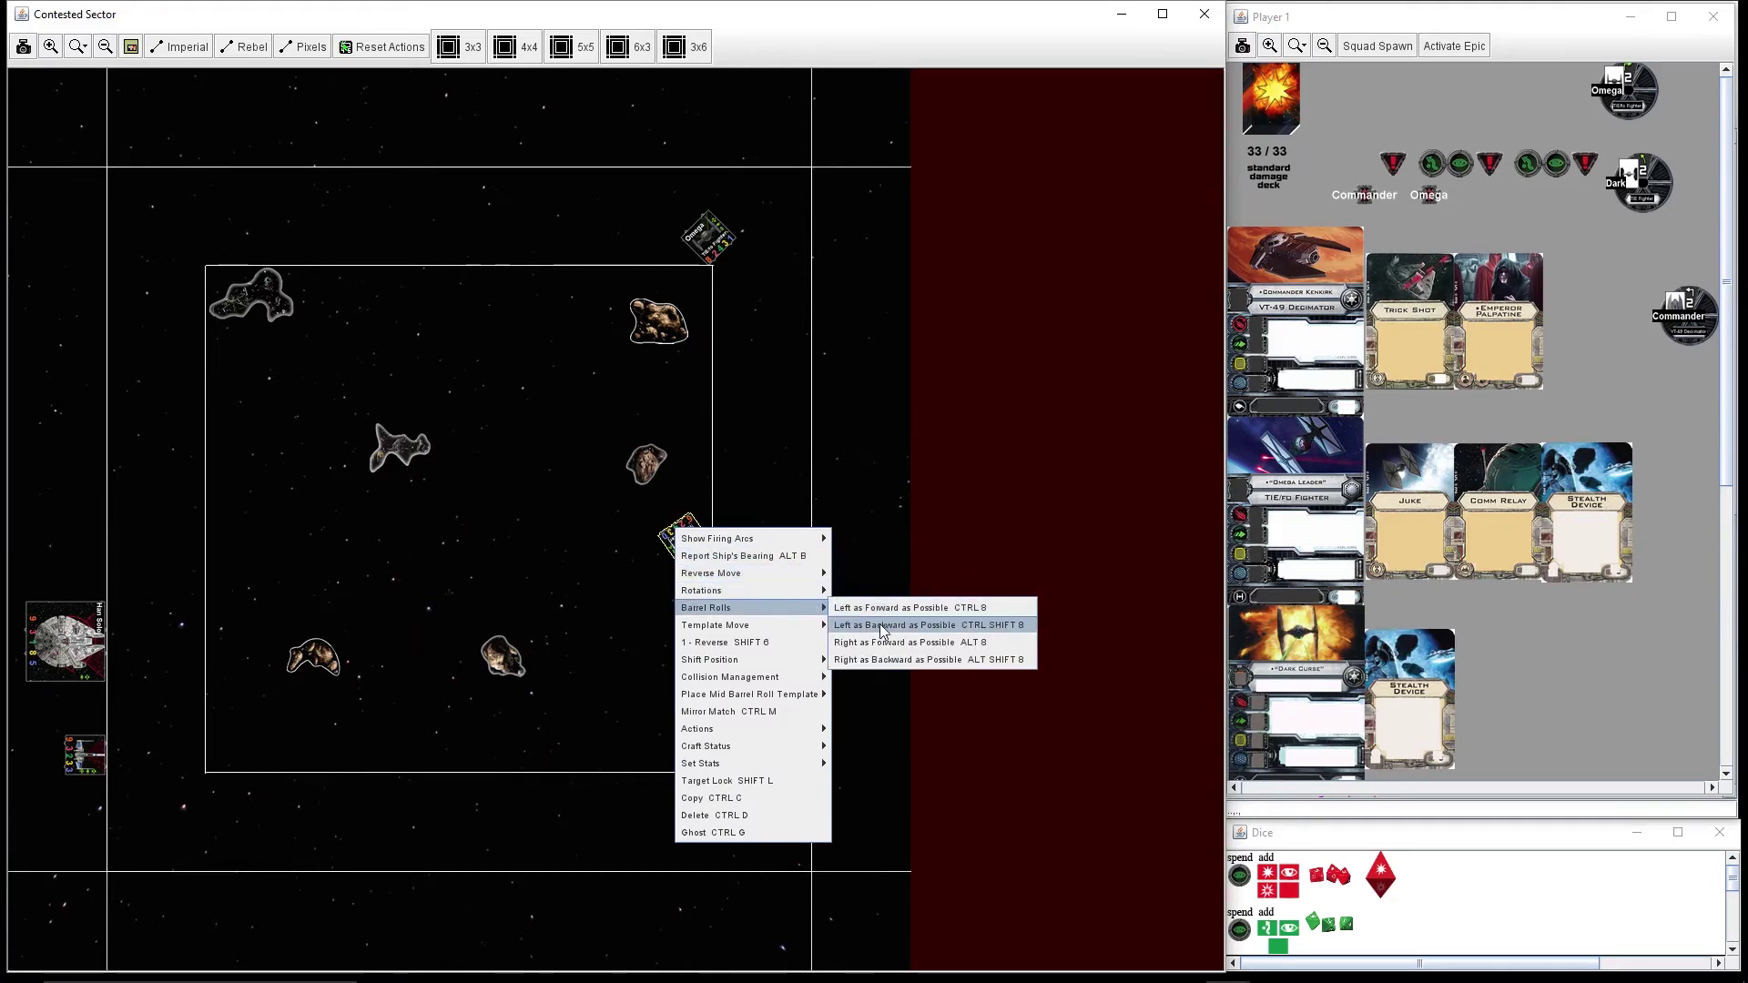
{"action": "left_click", "coordinate": [884, 625]}
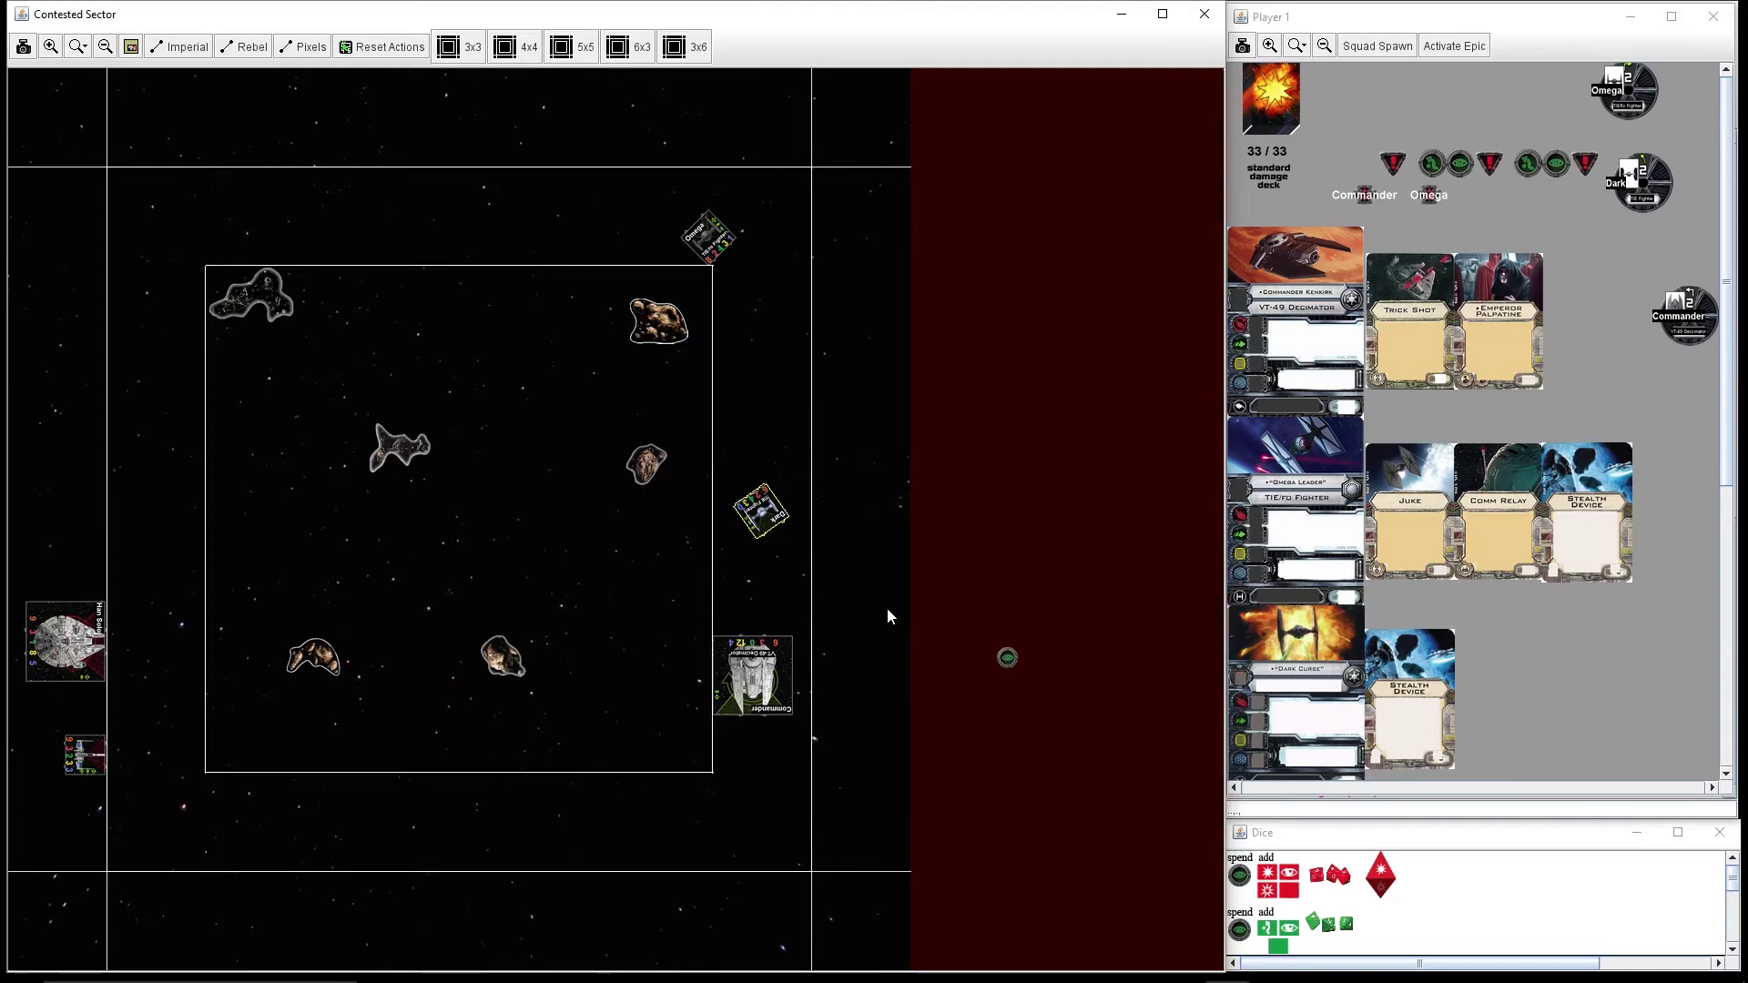
{"action": "right_click", "coordinate": [766, 517]}
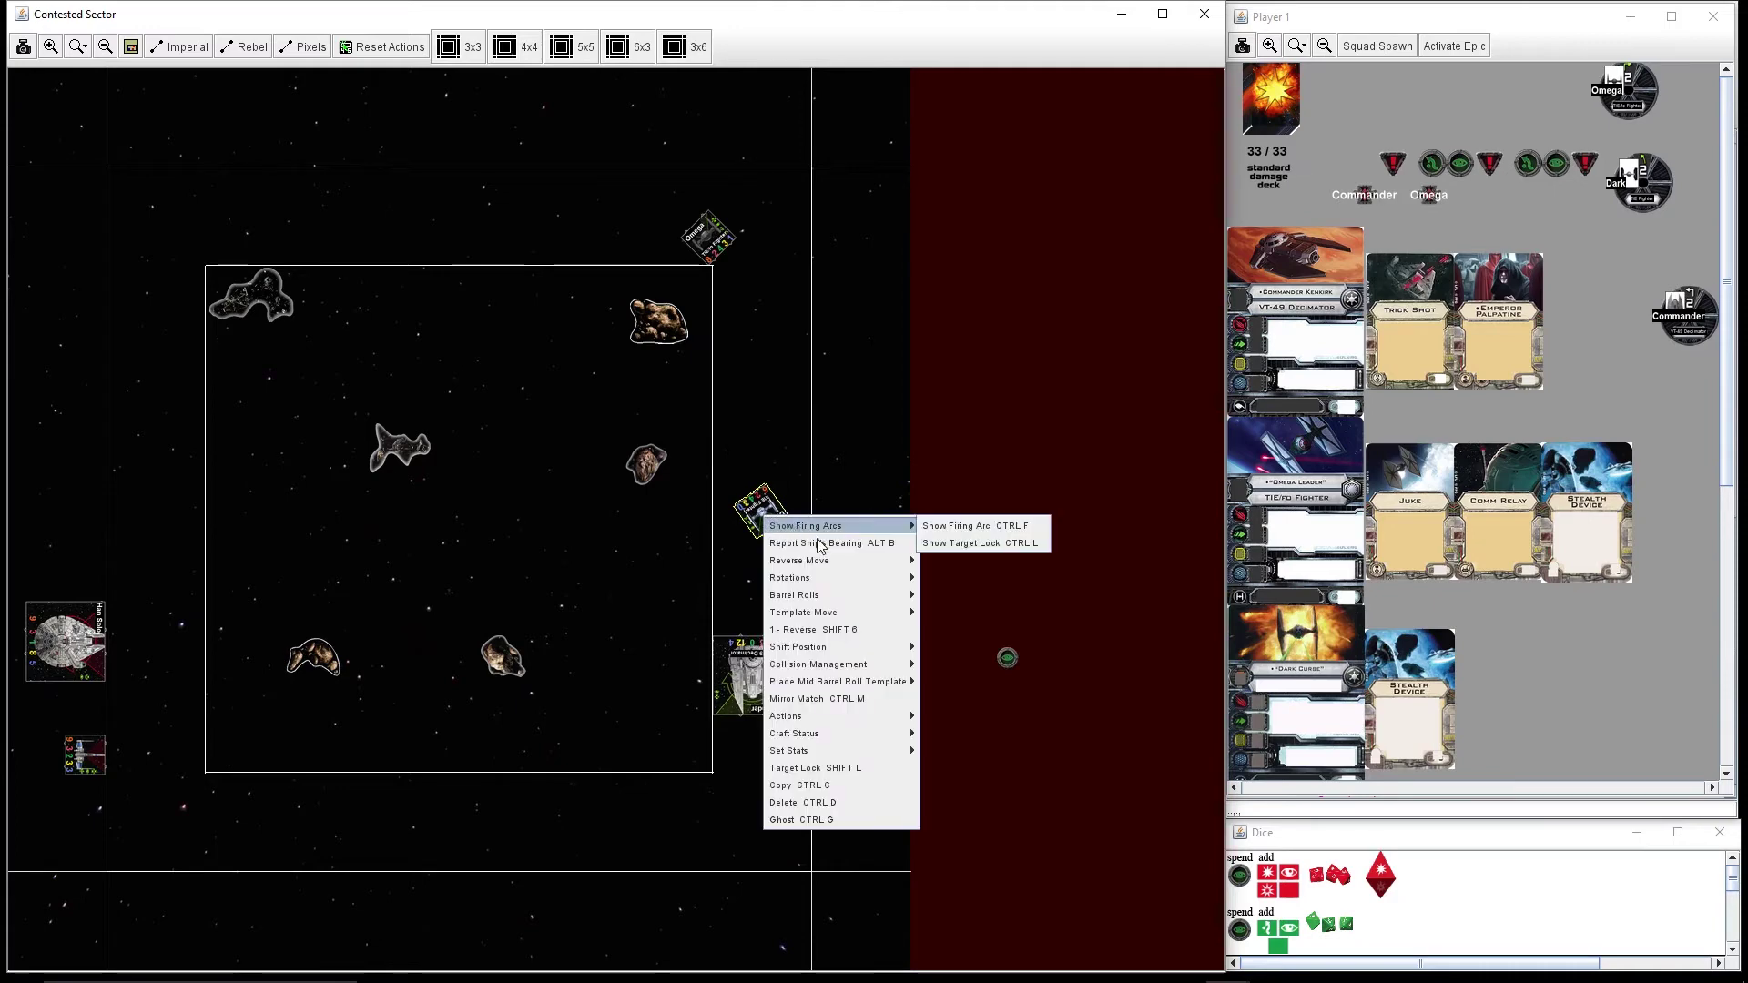
{"action": "mouse_move", "coordinate": [806, 612]}
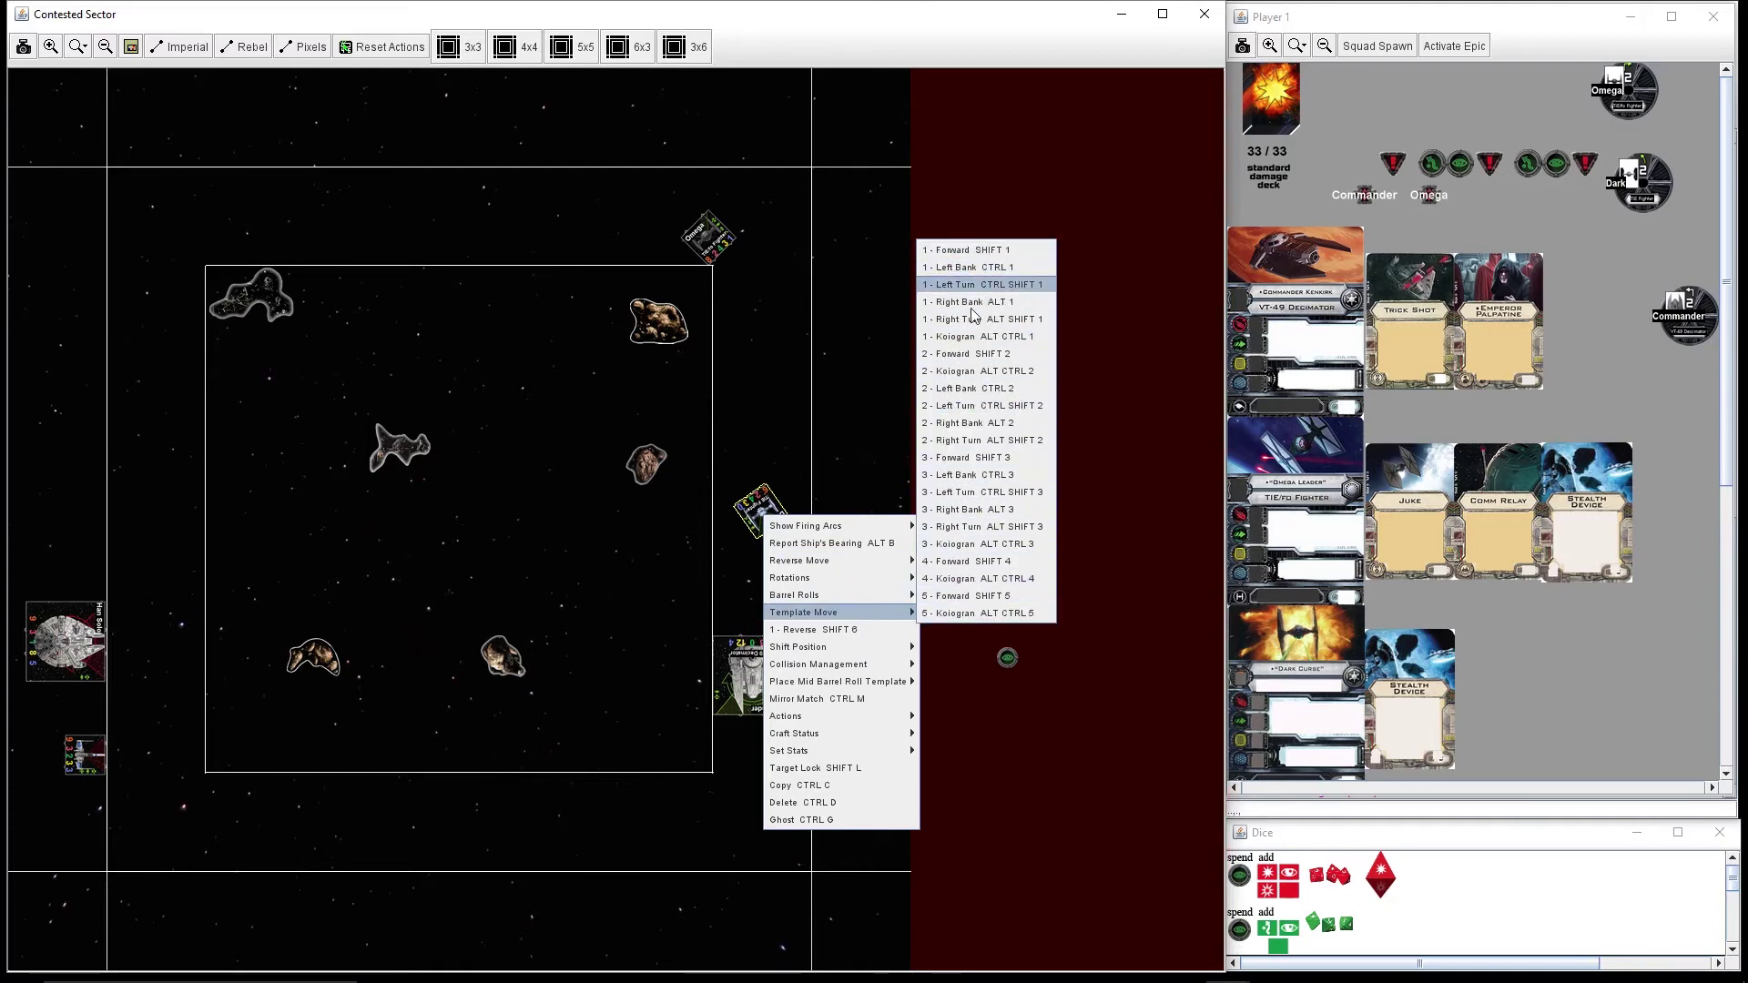
{"action": "left_click", "coordinate": [769, 460]}
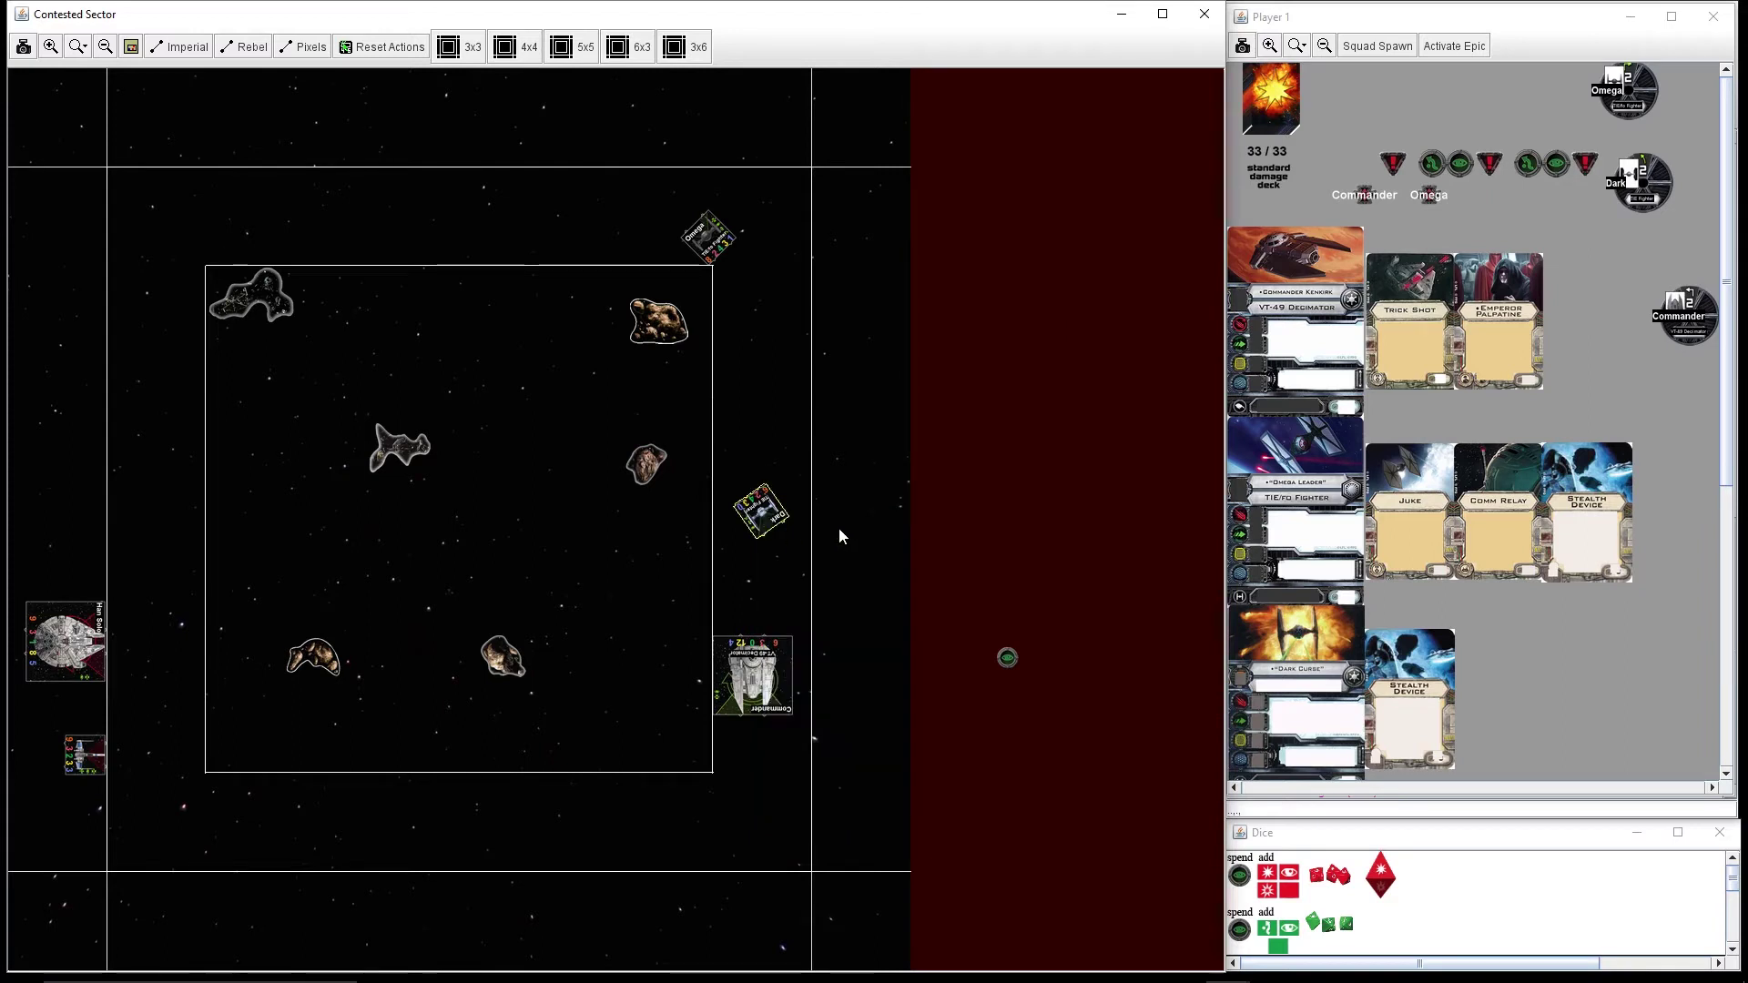
{"action": "key", "text": "shift+1"}
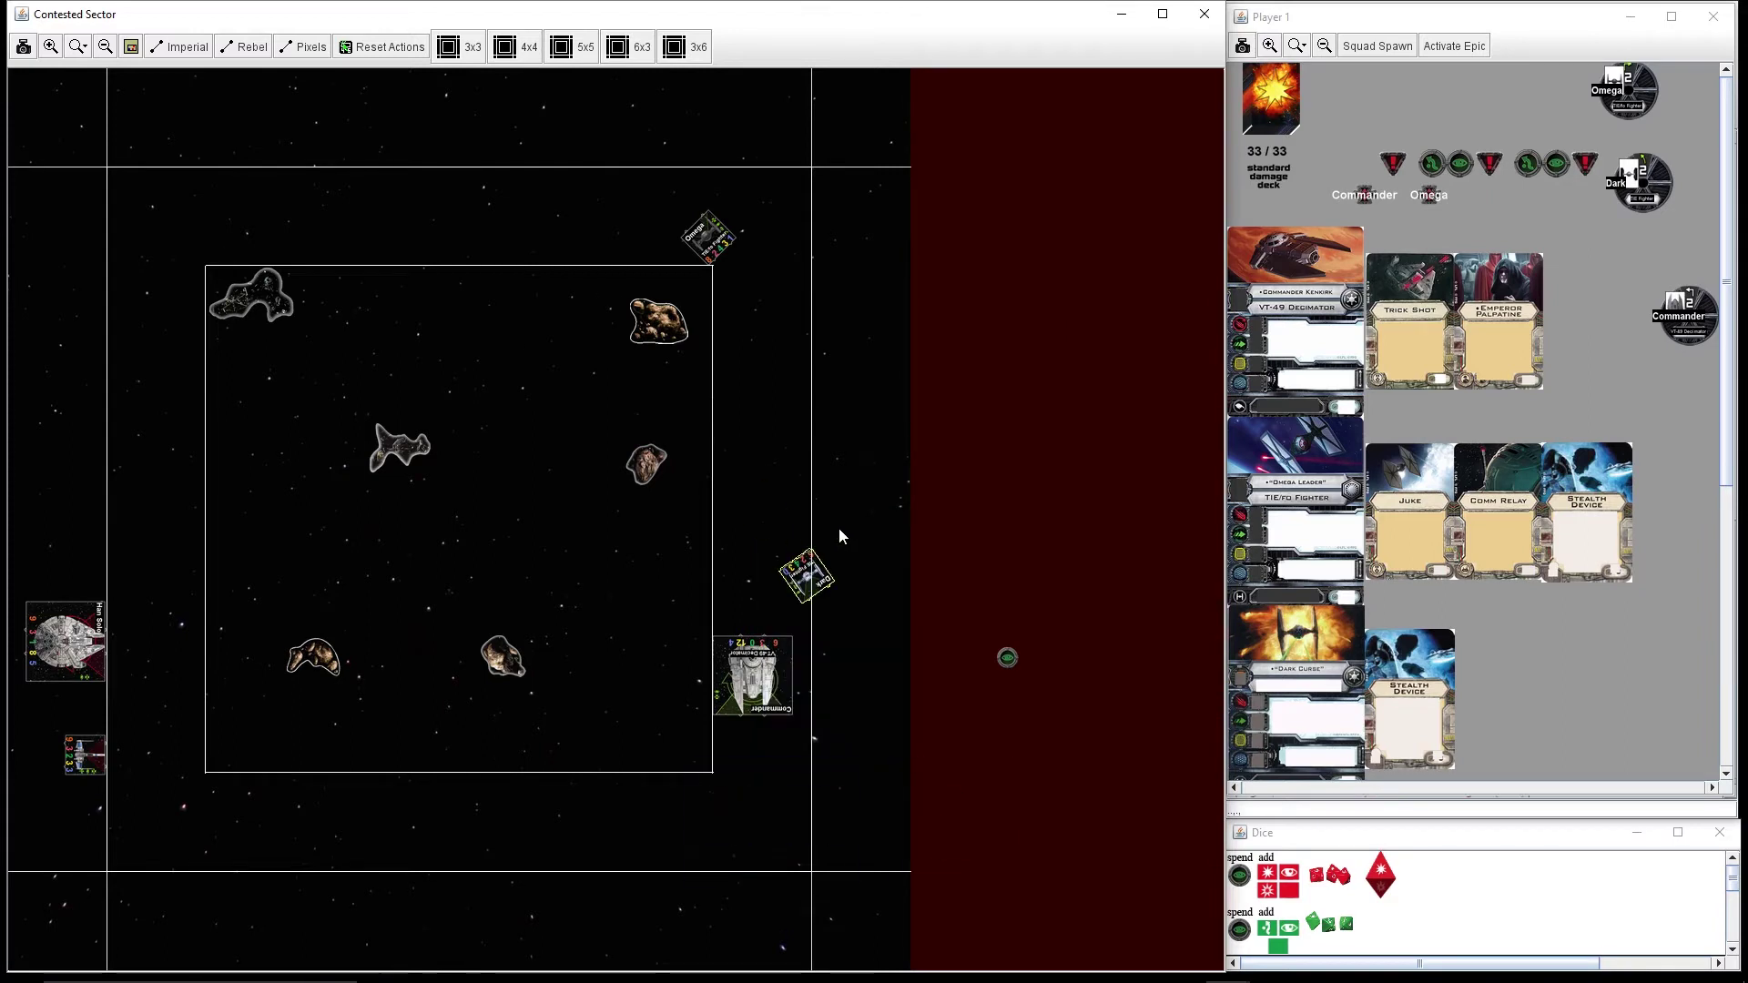
{"action": "key", "text": "ctrl+x"}
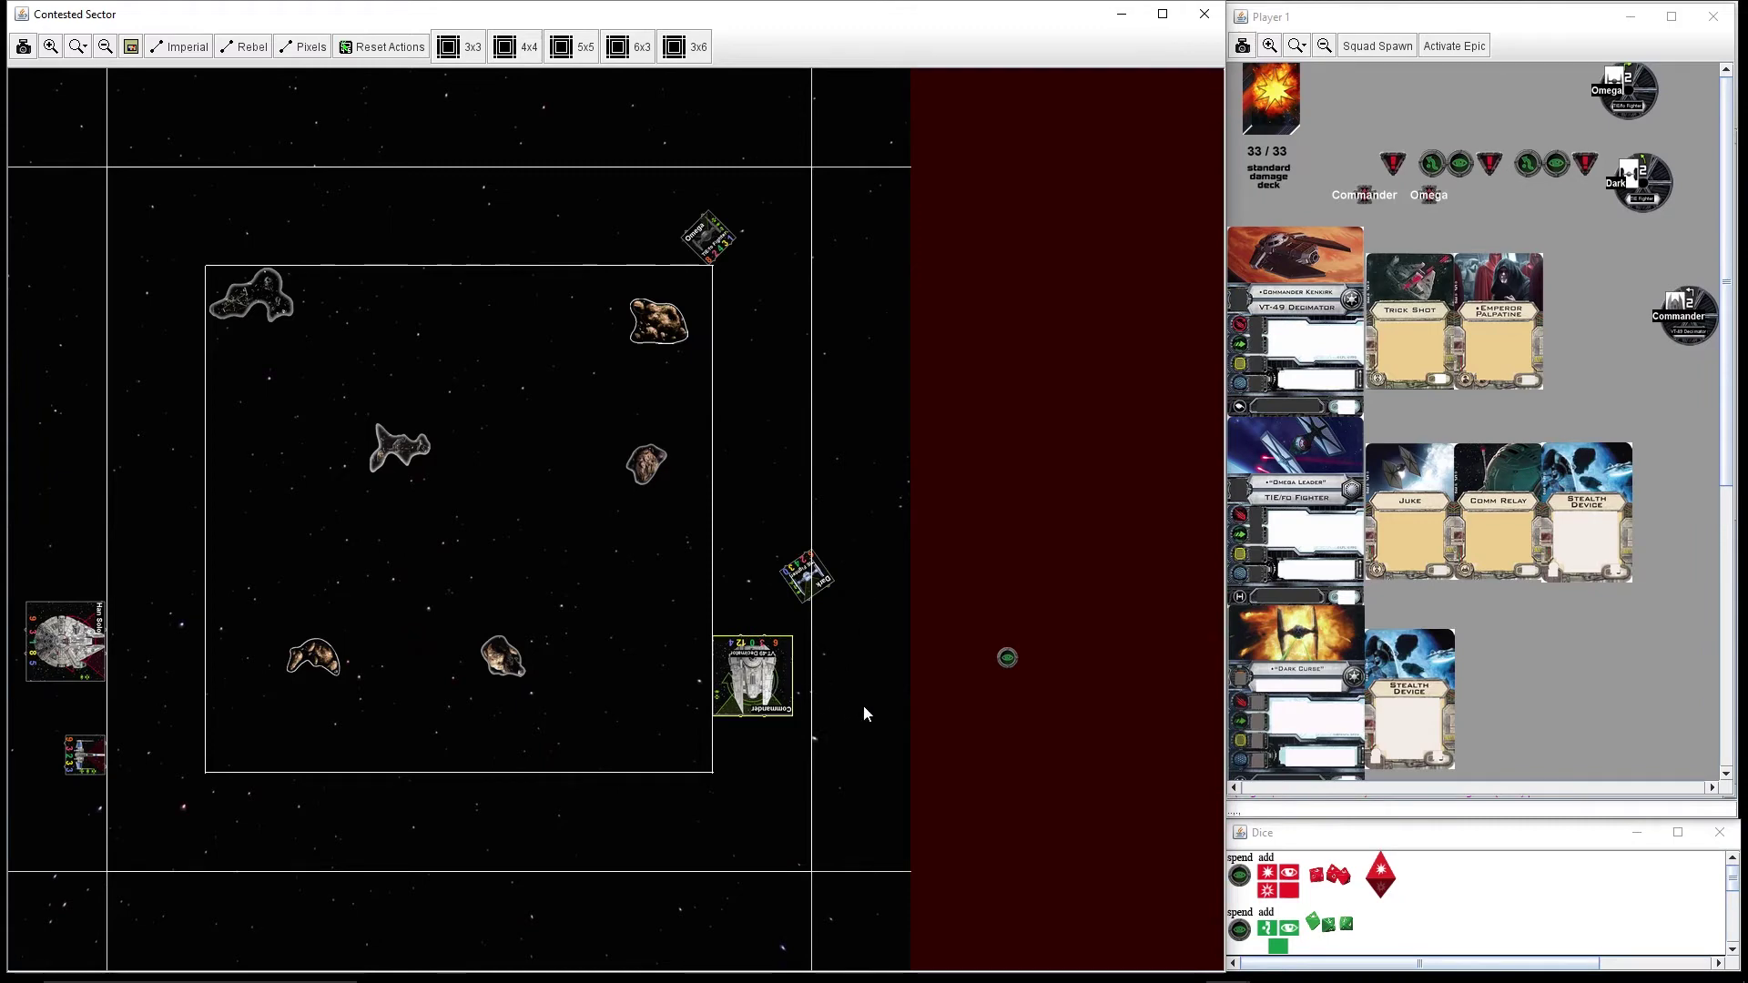
Step: Show range bands, drop the Commander label beside the Dark TIE, then hide the bands
{"action": "key", "text": "ctrl+l"}
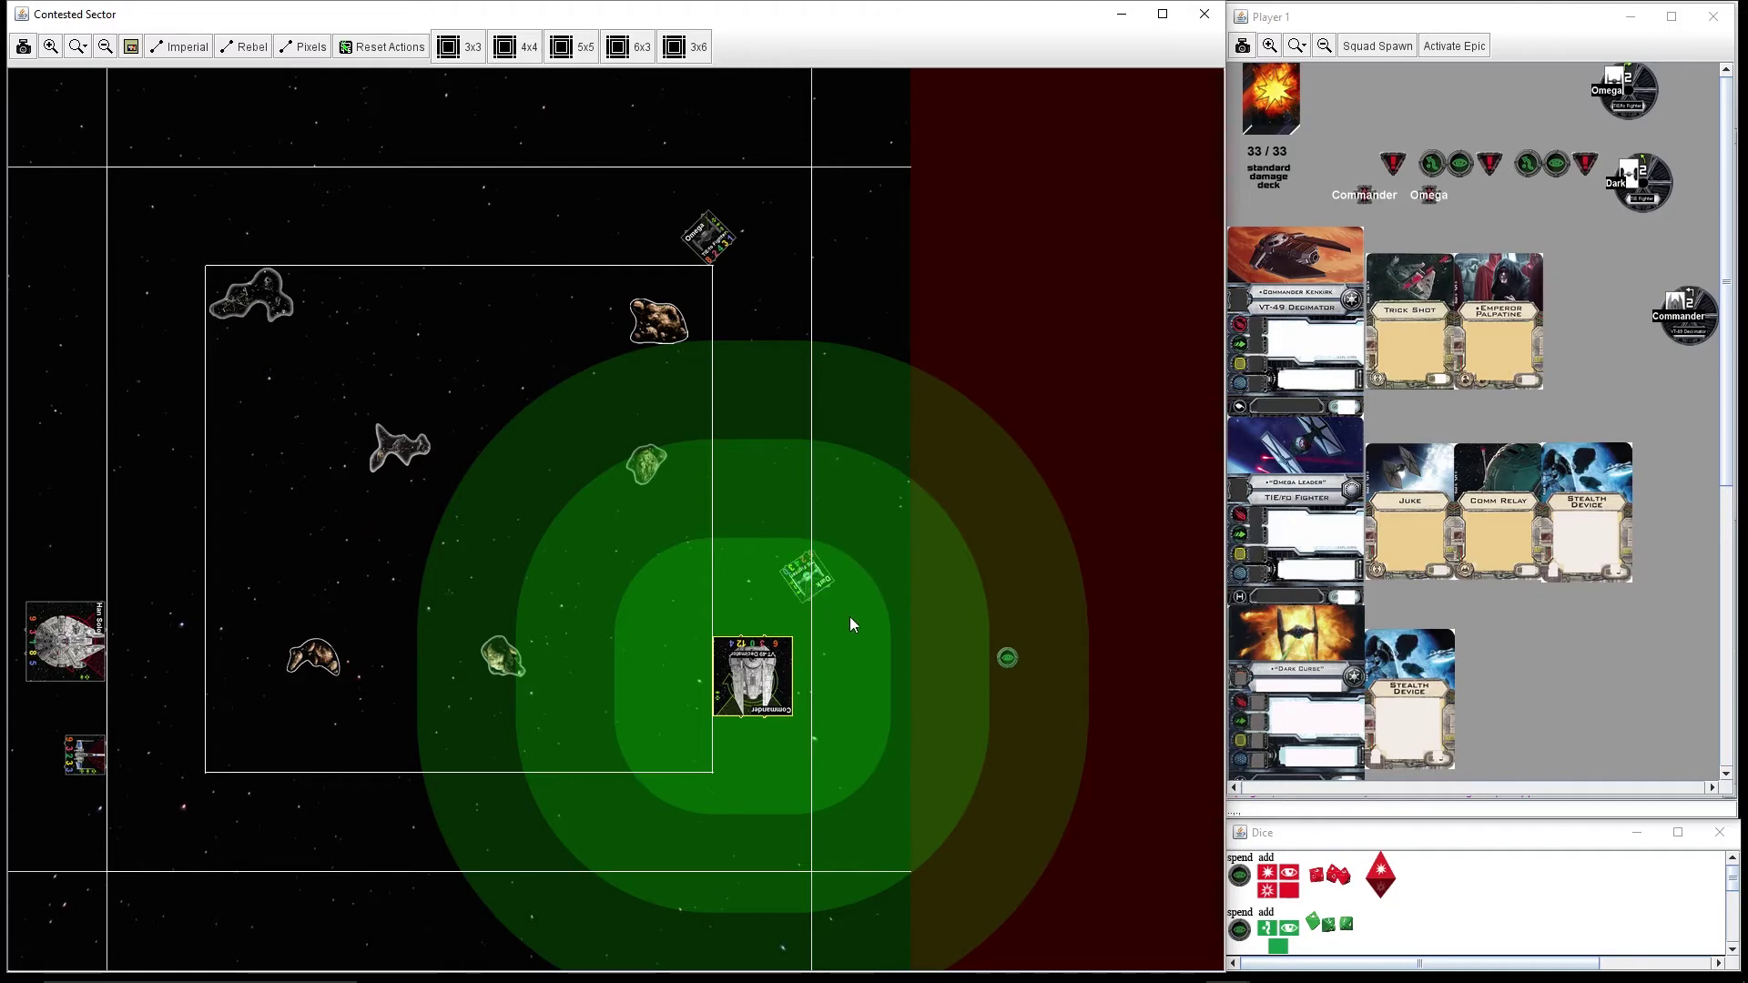
{"action": "left_click", "coordinate": [1584, 25]}
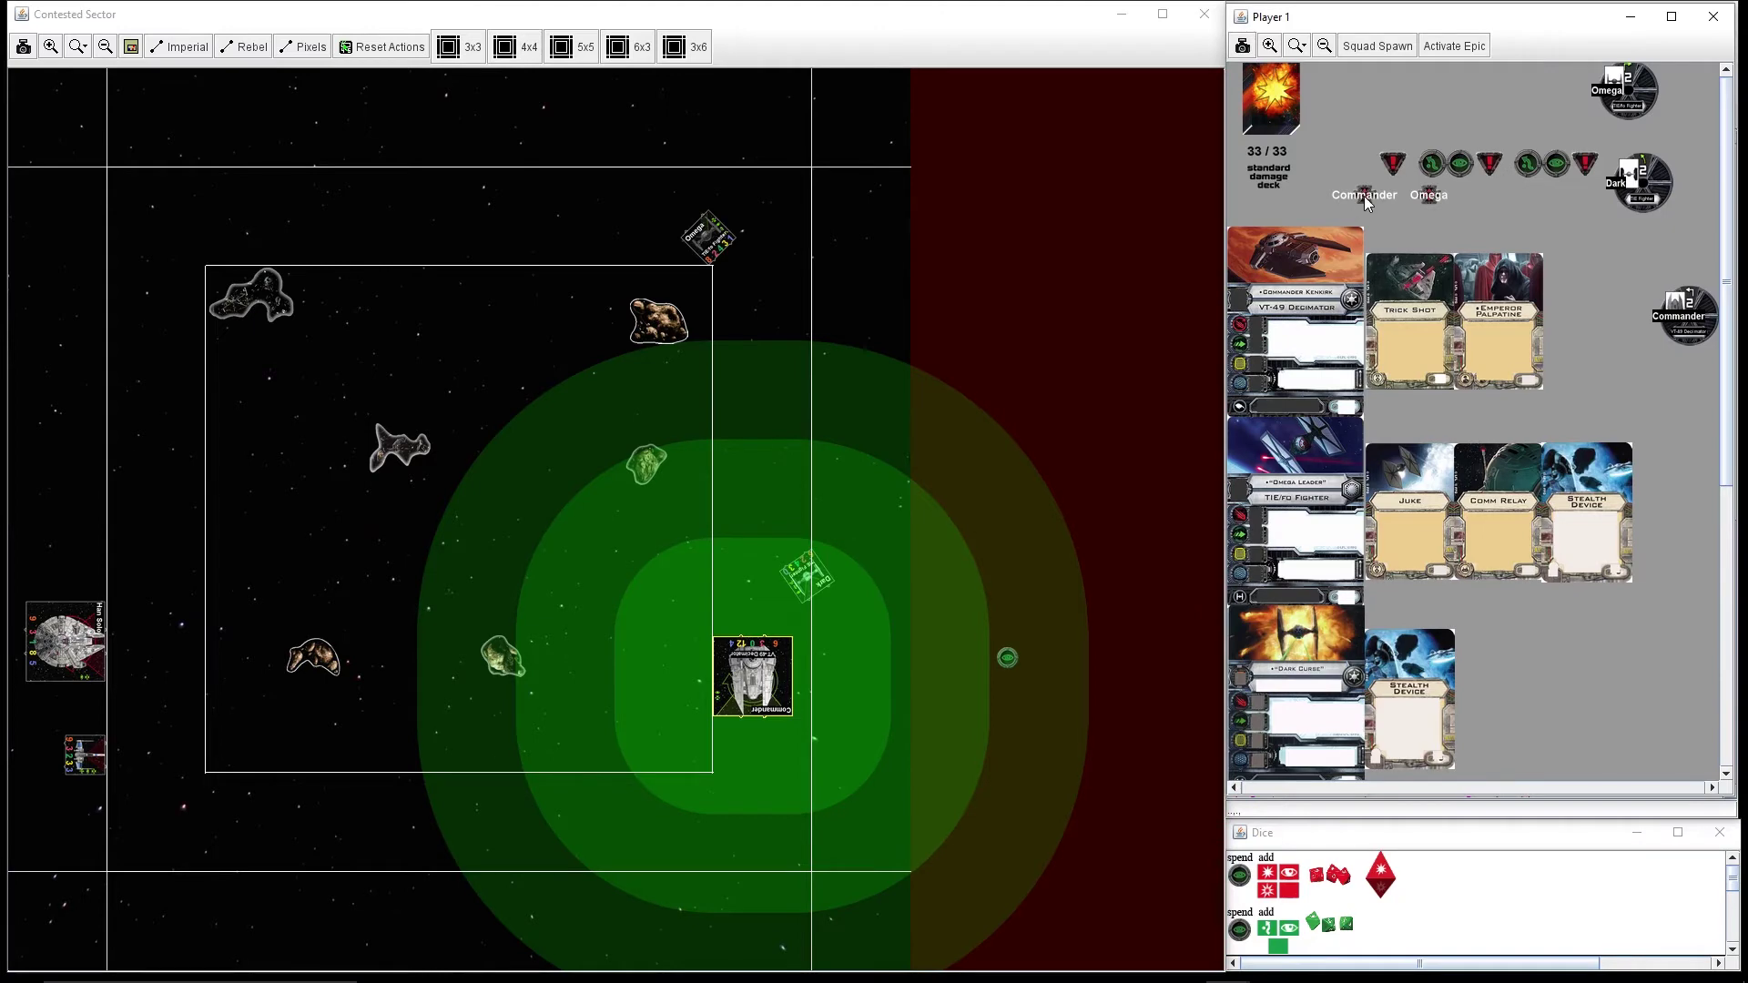
{"action": "mouse_move", "coordinate": [1364, 194]}
{"action": "left_click_drag", "start_coordinate": [1368, 199], "coordinate": [841, 549]}
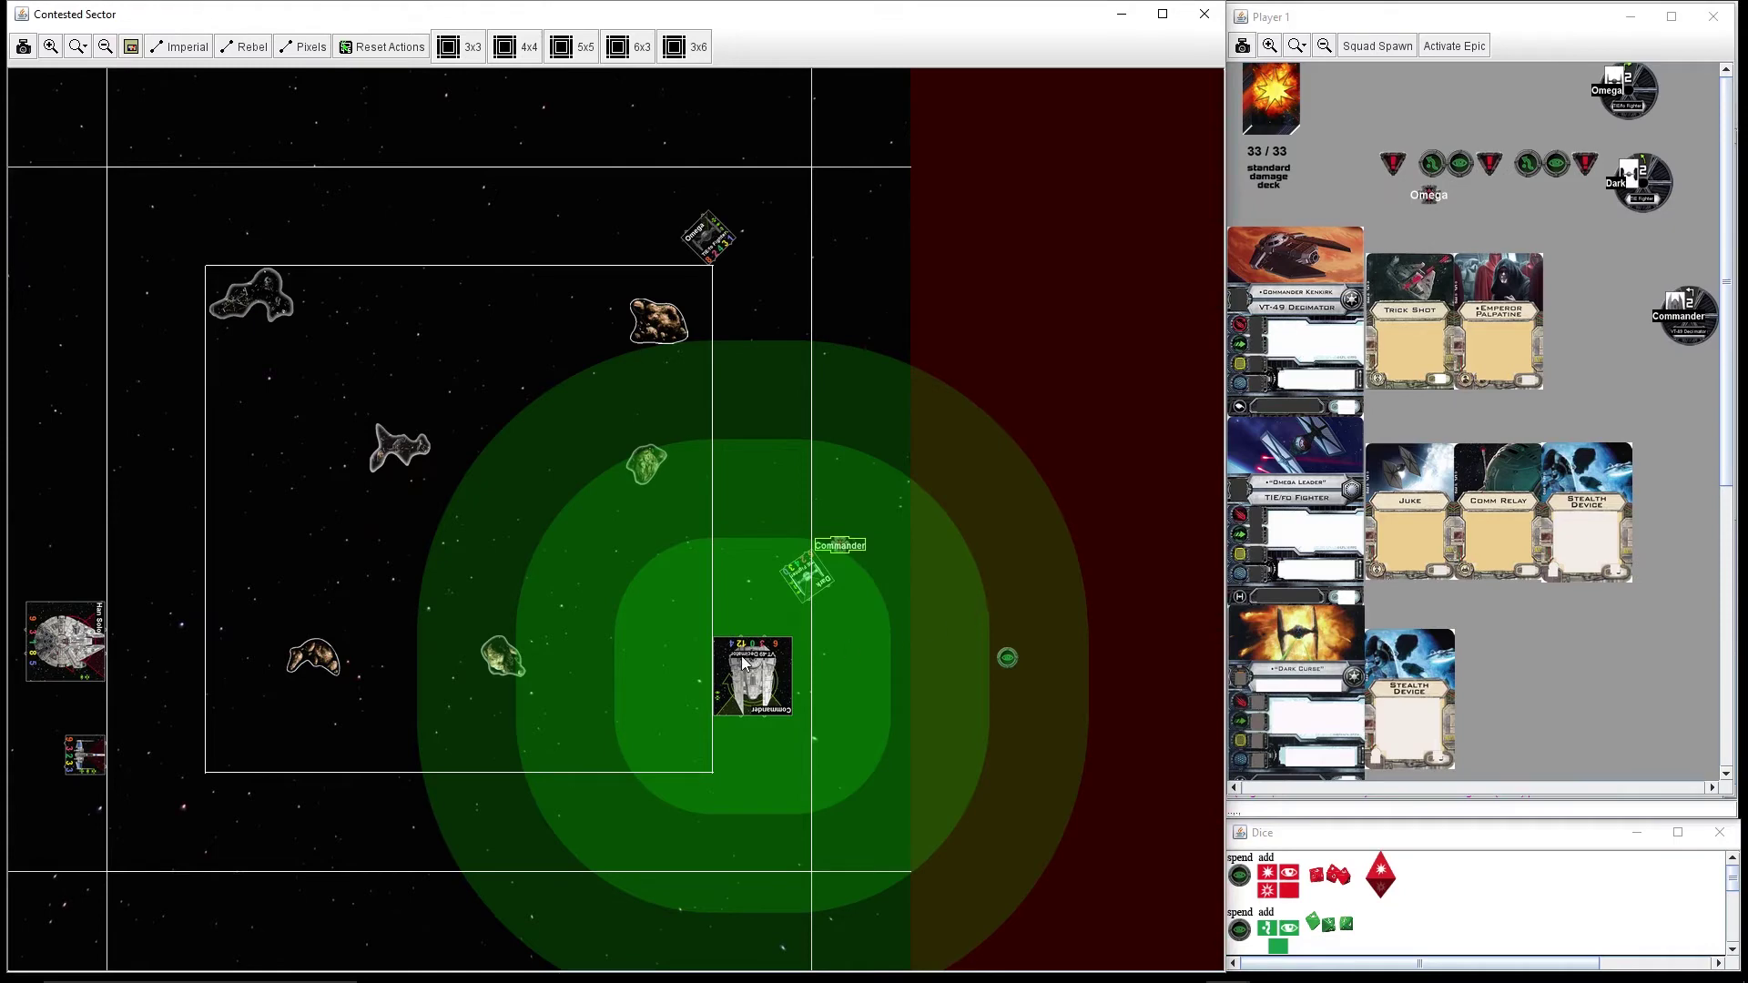
{"action": "key", "text": "ctrl+l"}
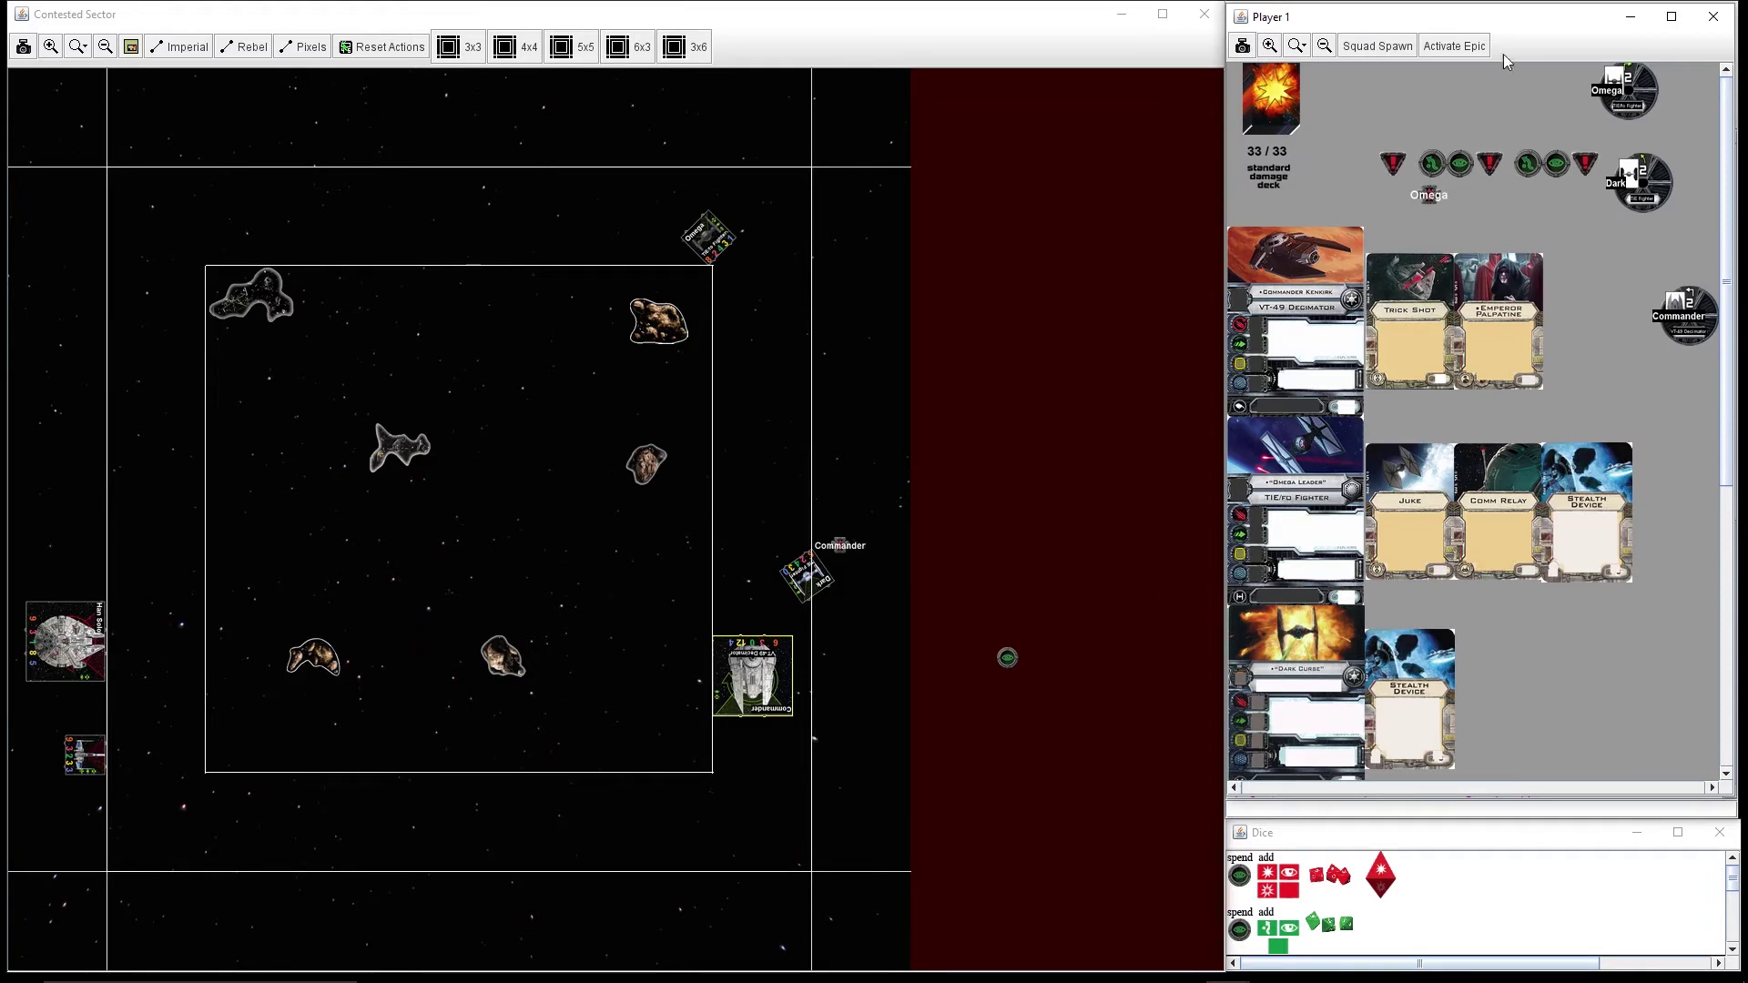
Step: Minimize Player 1's panel to show the log and send a chat message to the opponent
{"action": "left_click", "coordinate": [1630, 17]}
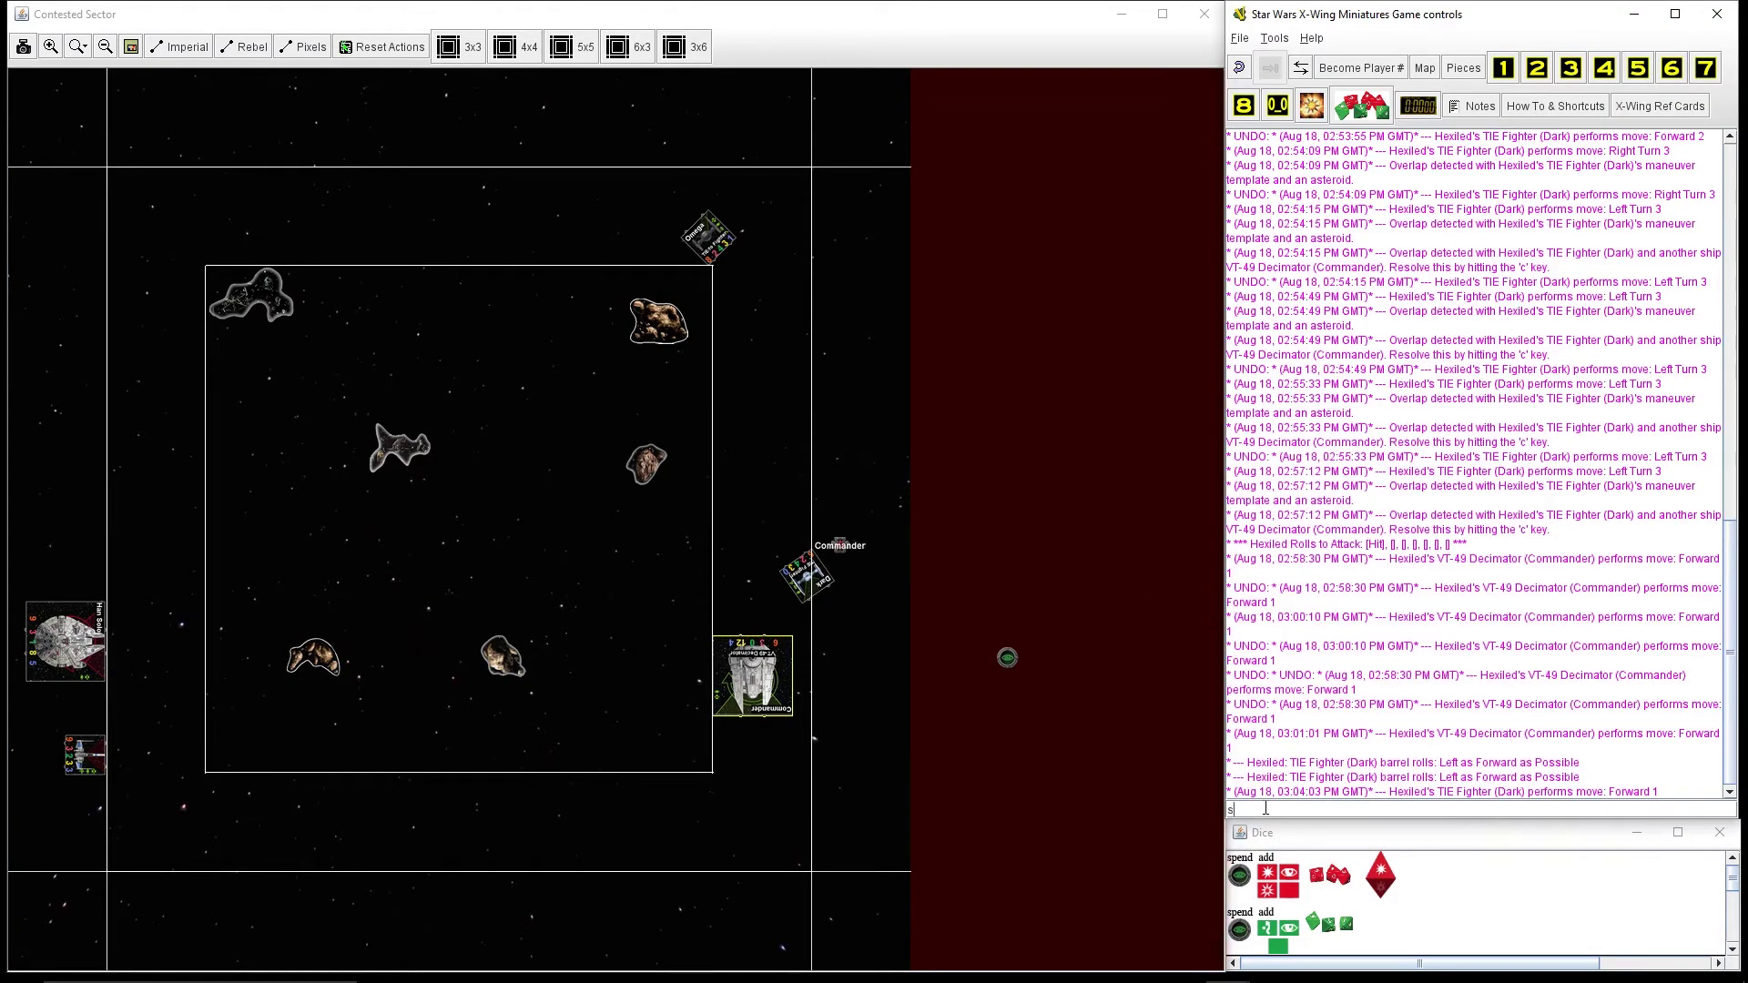
{"action": "type", "text": "set"}
{"action": "key", "text": "Return"}
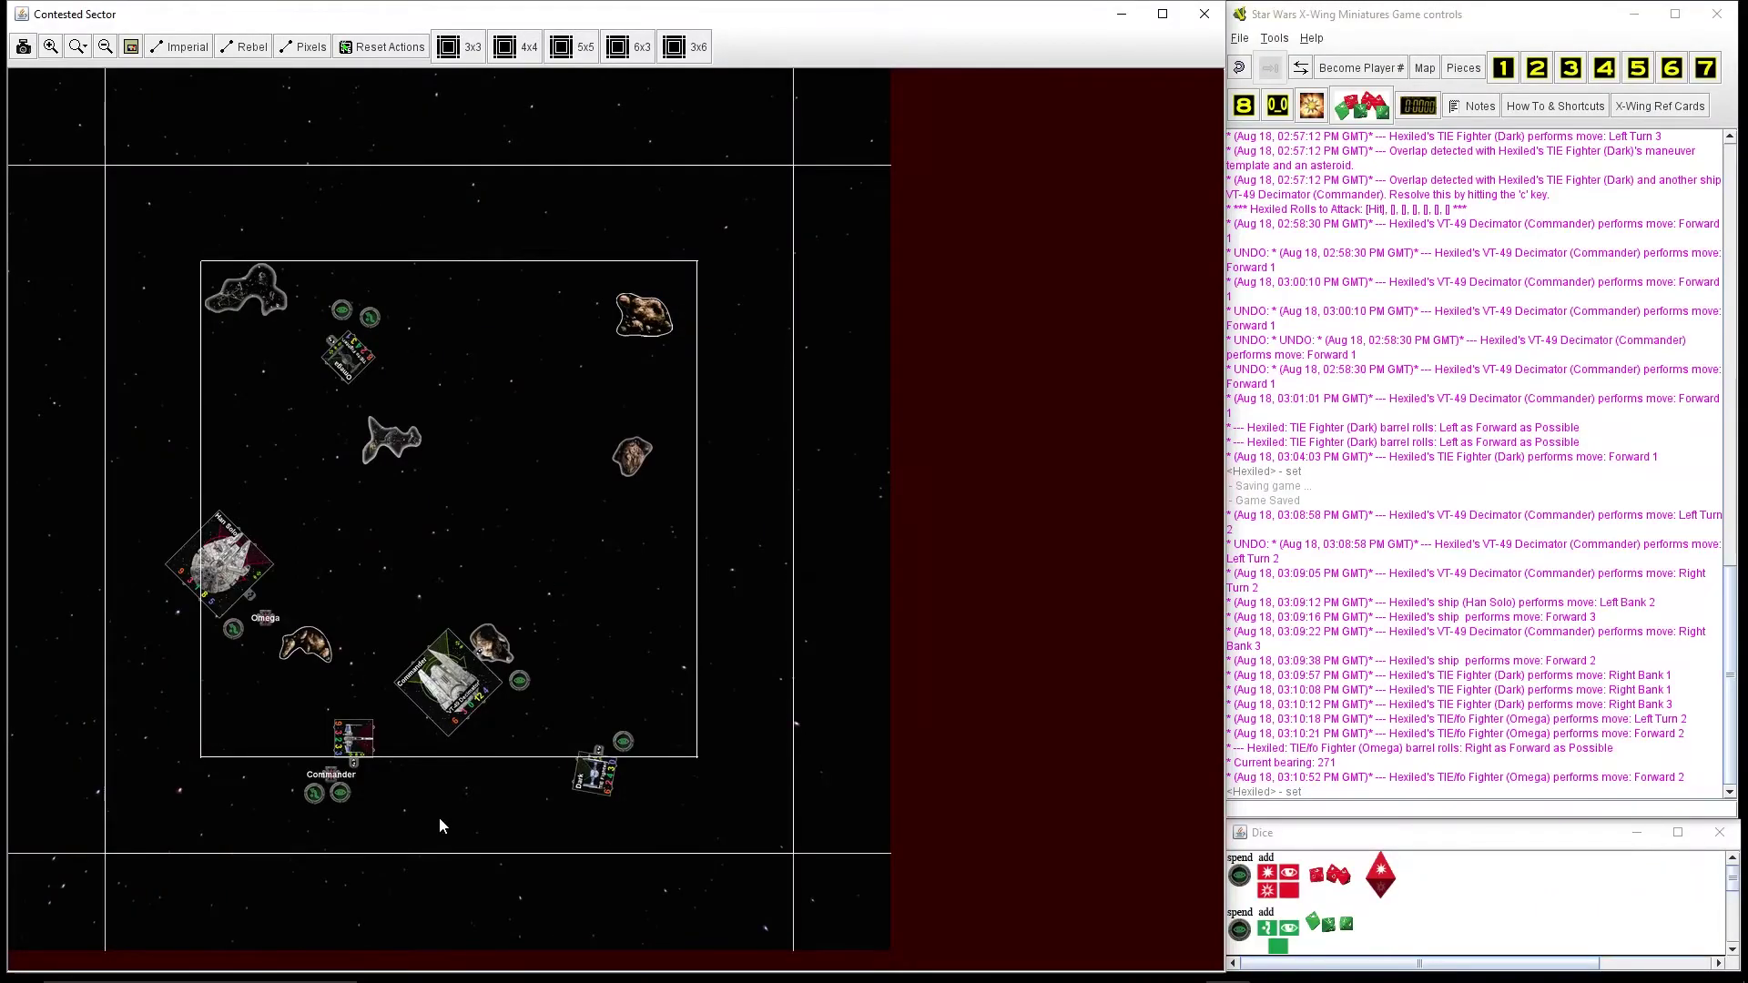
Step: Show the Commander's firing arc and announce Poe's range-1 attack in chat
{"action": "left_click", "coordinate": [352, 739]}
{"action": "key", "text": "ctrl+f"}
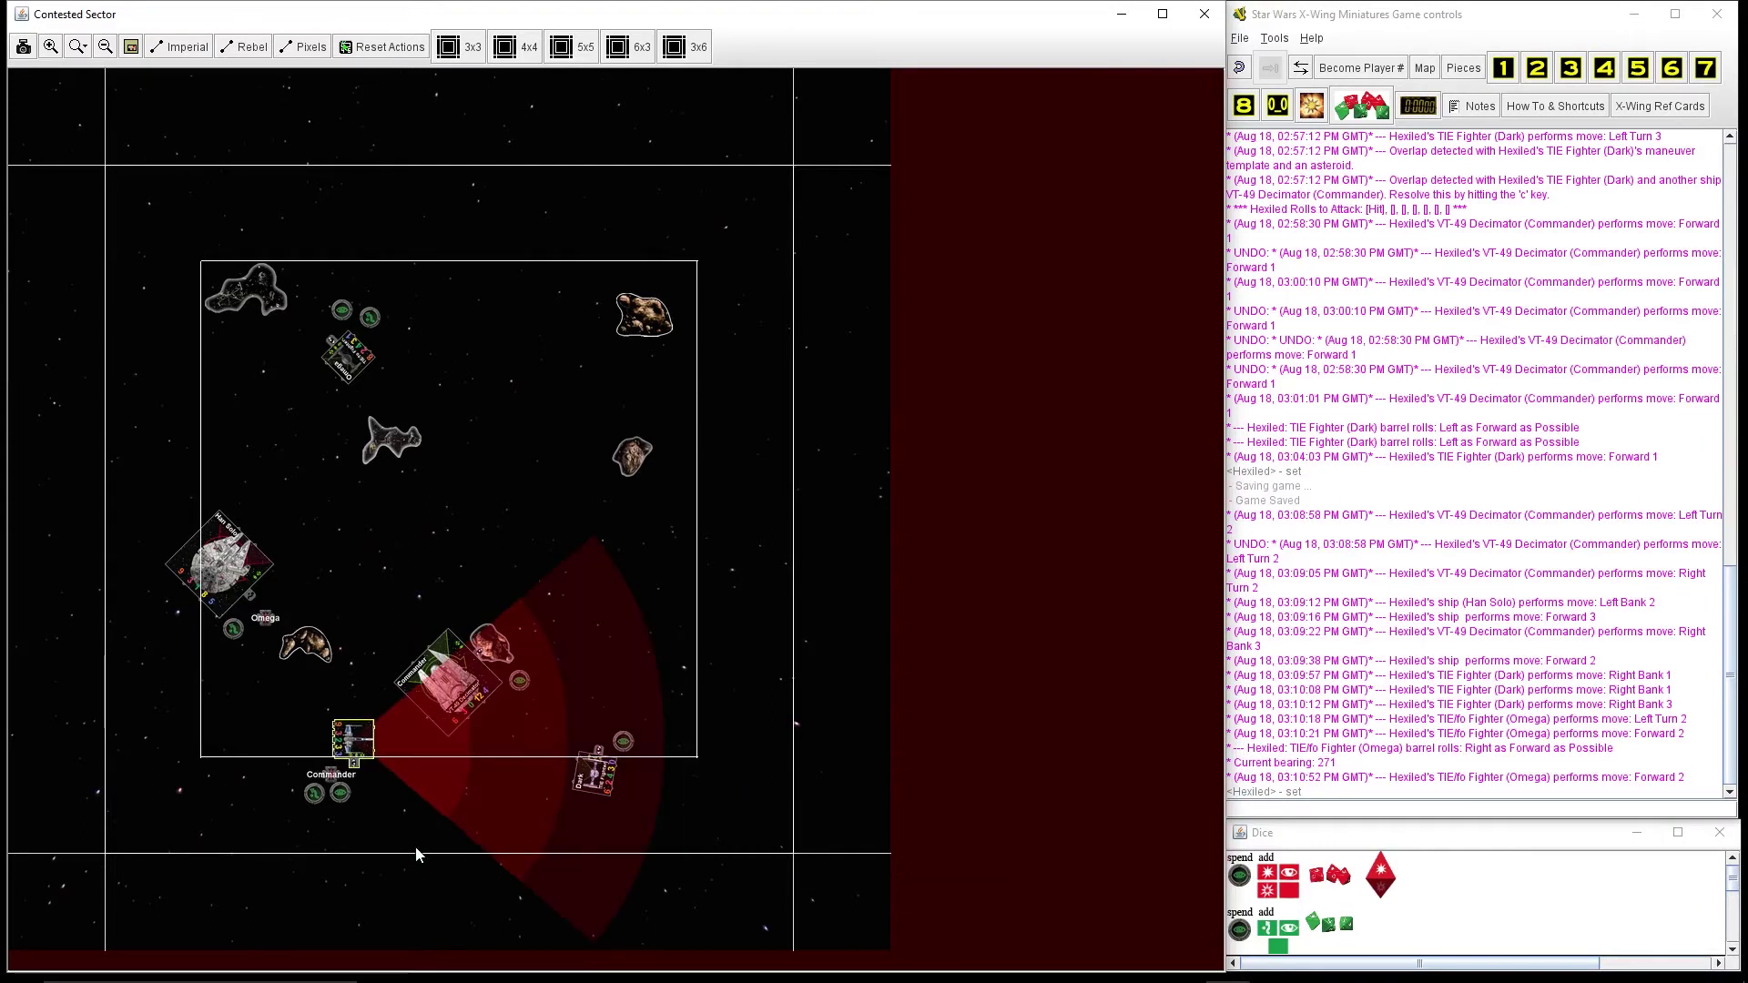
{"action": "left_click", "coordinate": [1219, 818]}
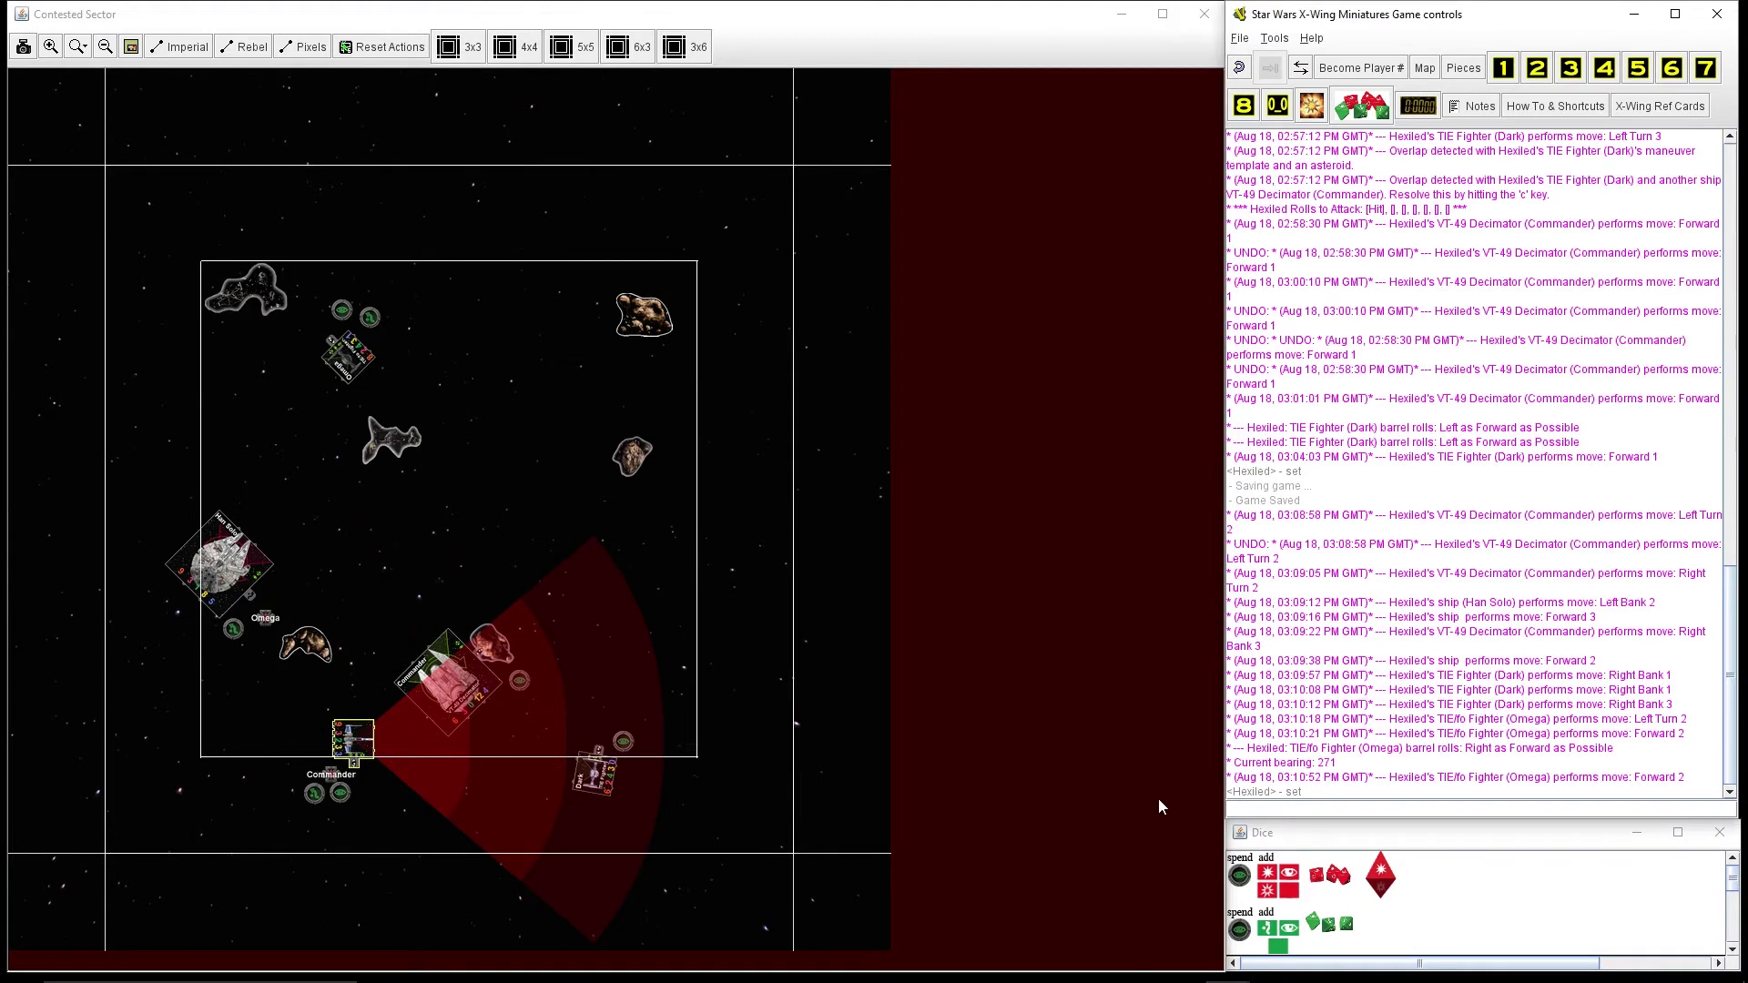
{"action": "type", "text": "Poe Vs Kenkirk"}
{"action": "type", "text": " Rng 1"}
{"action": "type", "text": " 4v0"}
{"action": "key", "text": "Return"}
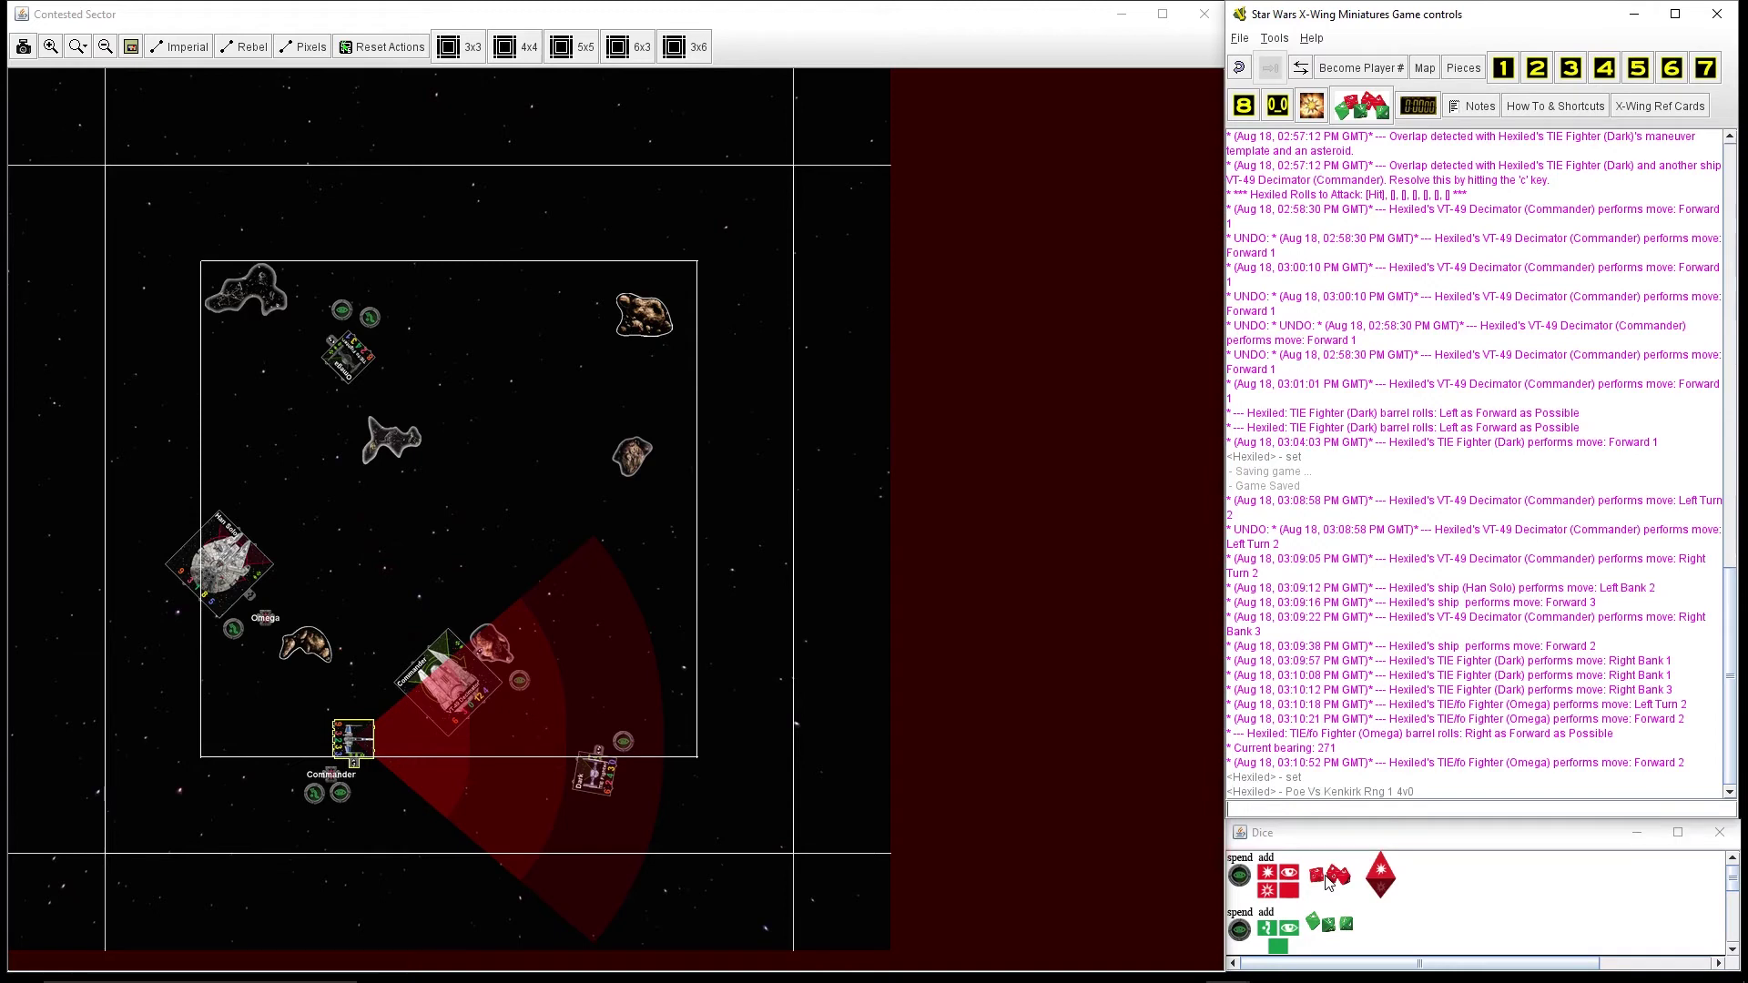
Step: Roll four red attack dice, then add a hit and cancel a hit
{"action": "left_click", "coordinate": [1328, 883]}
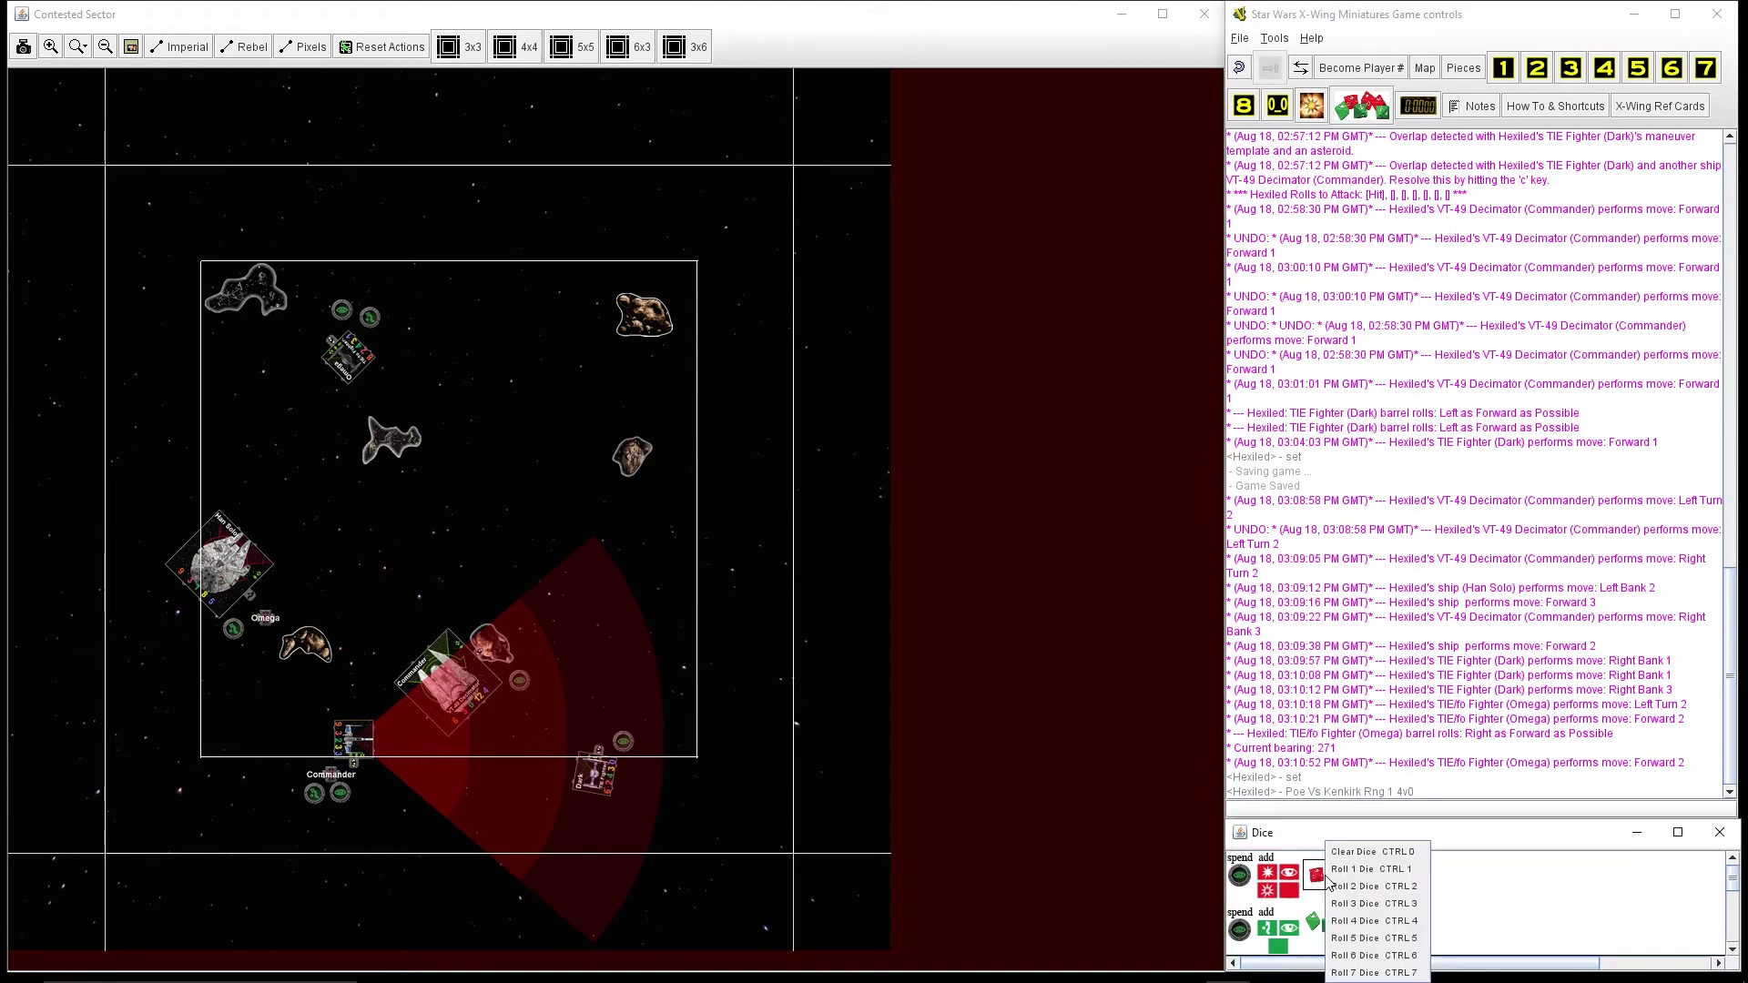
{"action": "left_click", "coordinate": [1372, 921]}
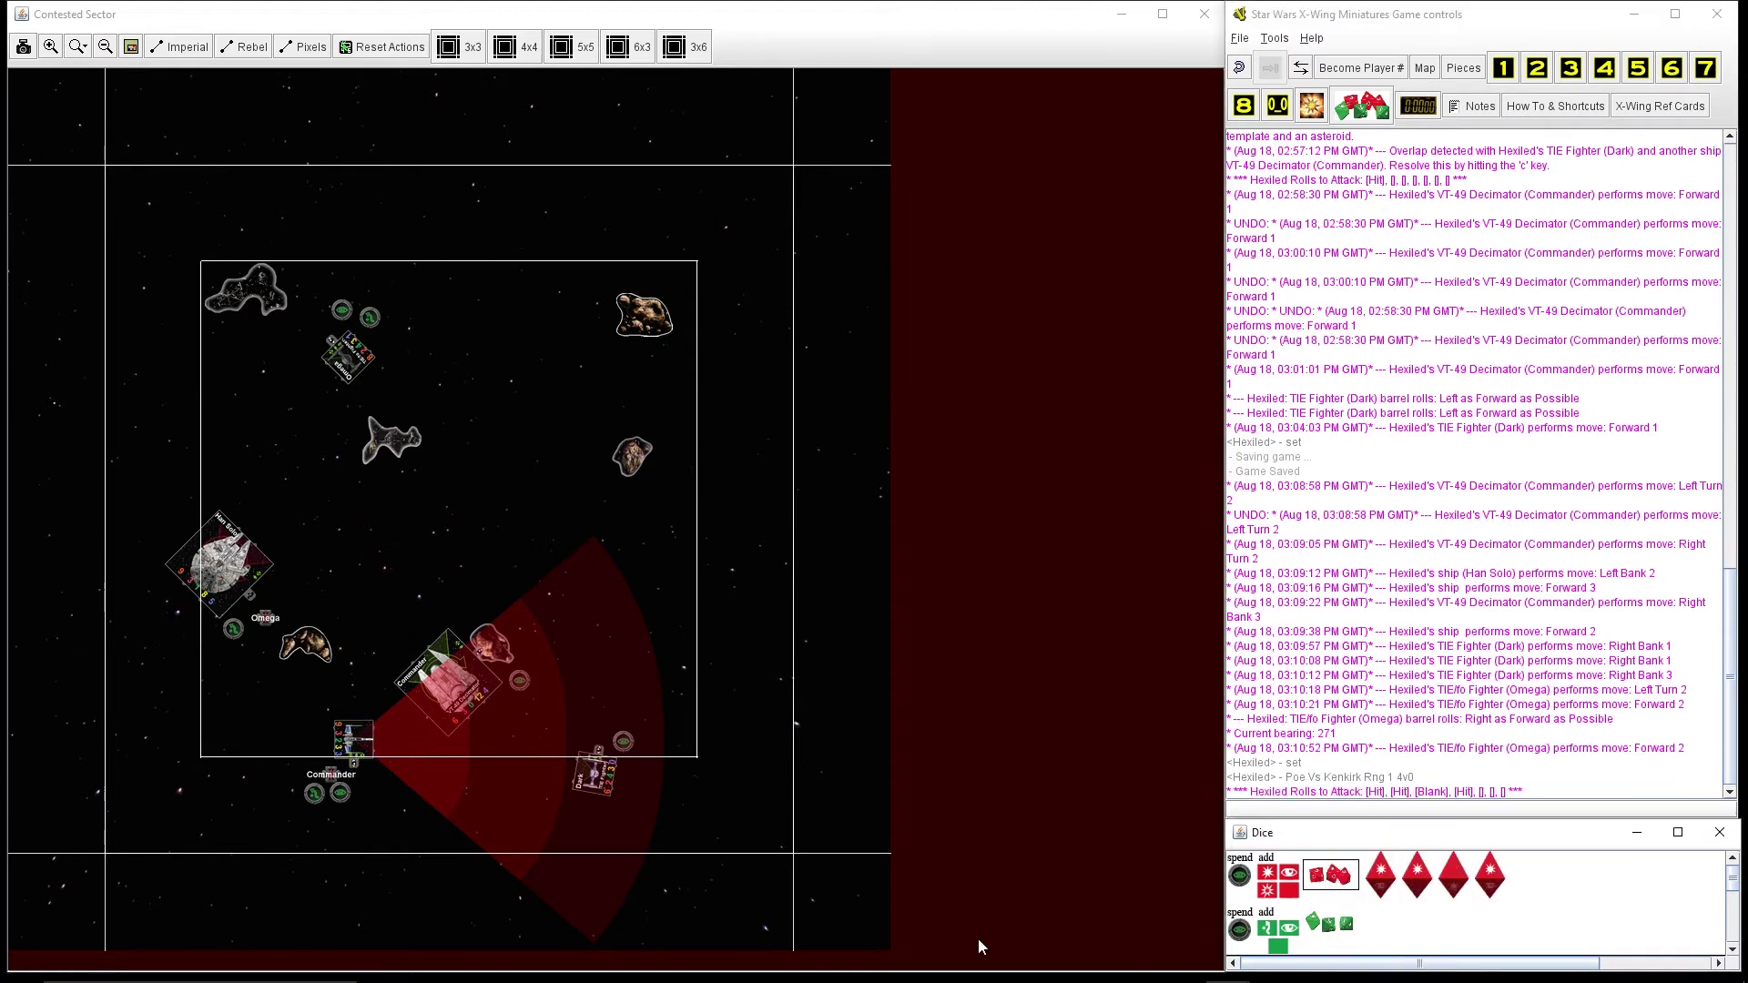
{"action": "left_click", "coordinate": [1330, 874]}
{"action": "left_click", "coordinate": [1490, 874]}
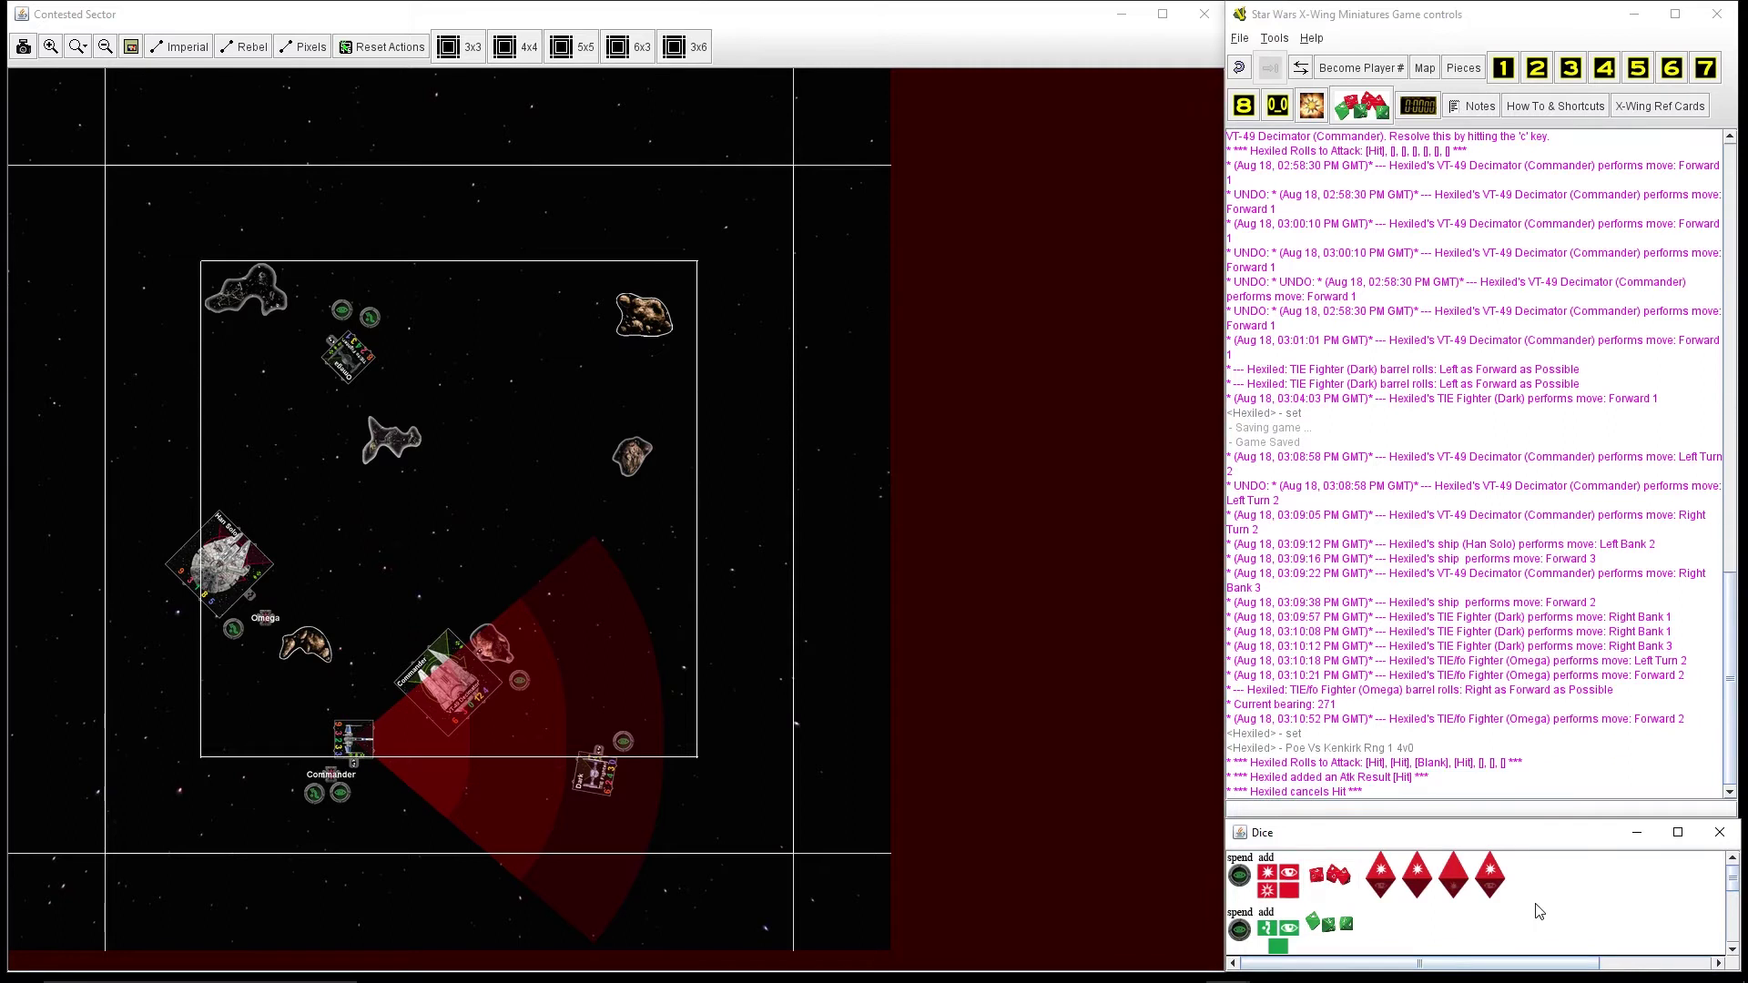
Step: Decrease the Decimator's shields by one and toggle off the Commander's red firing arc
{"action": "left_click", "coordinate": [434, 689]}
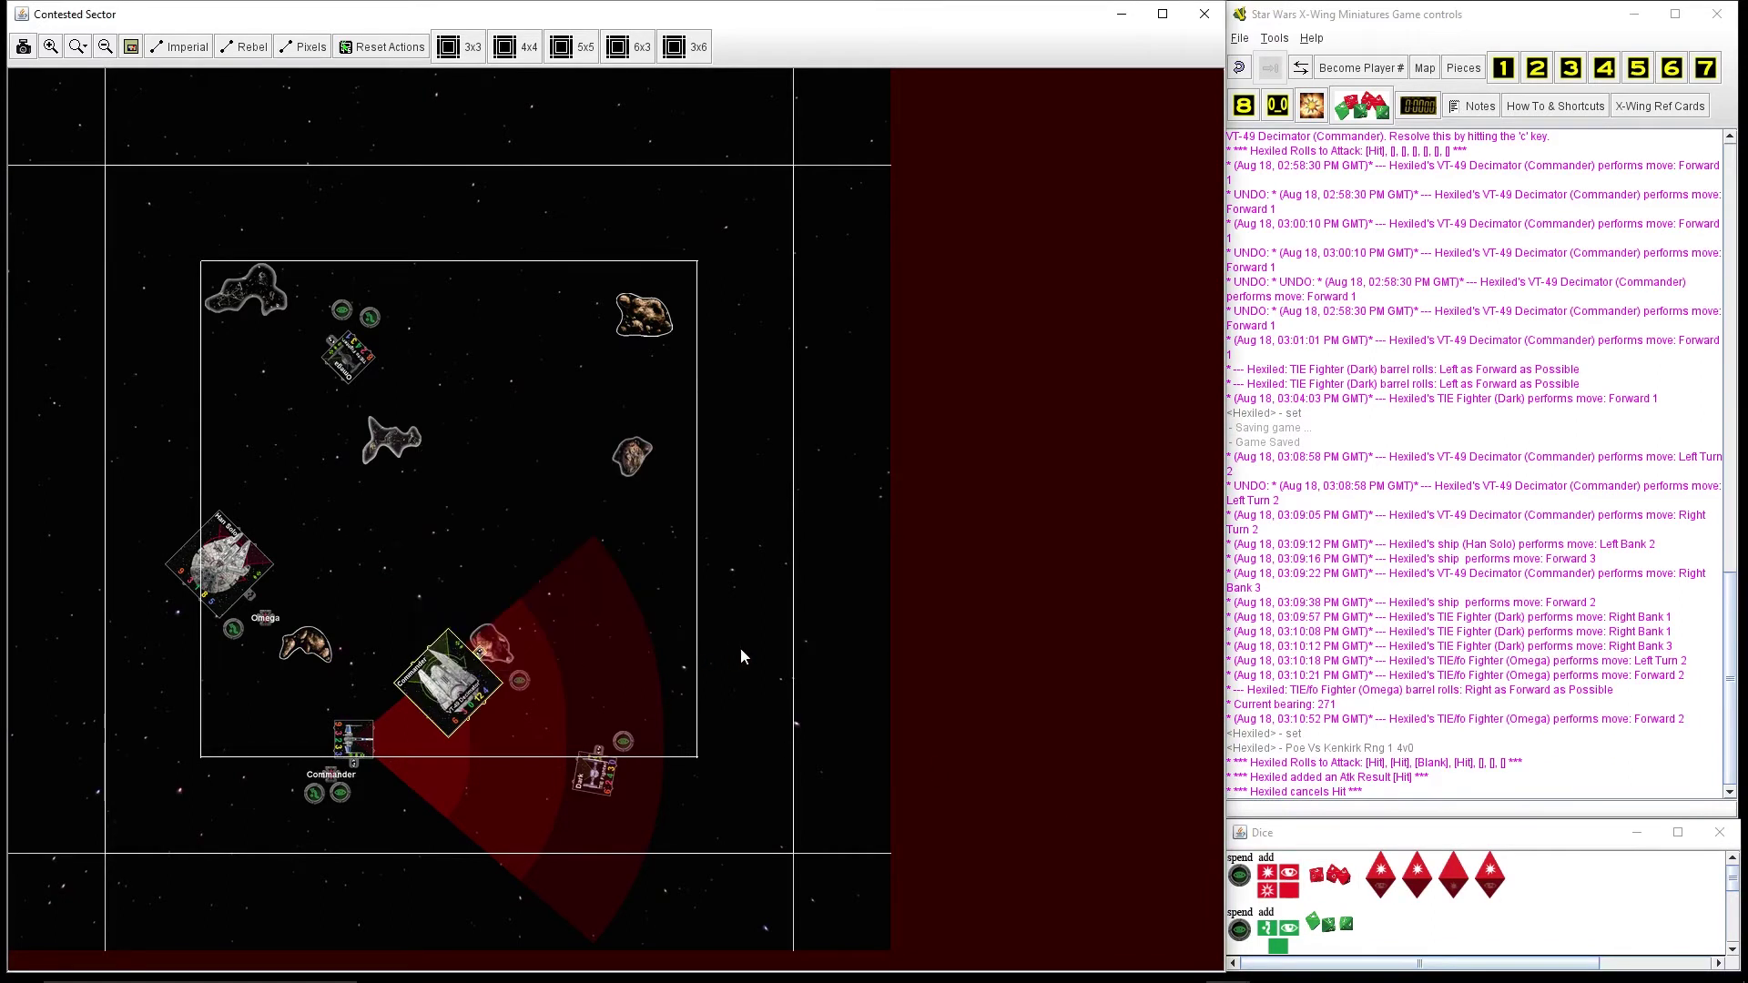
{"action": "right_click", "coordinate": [465, 676]}
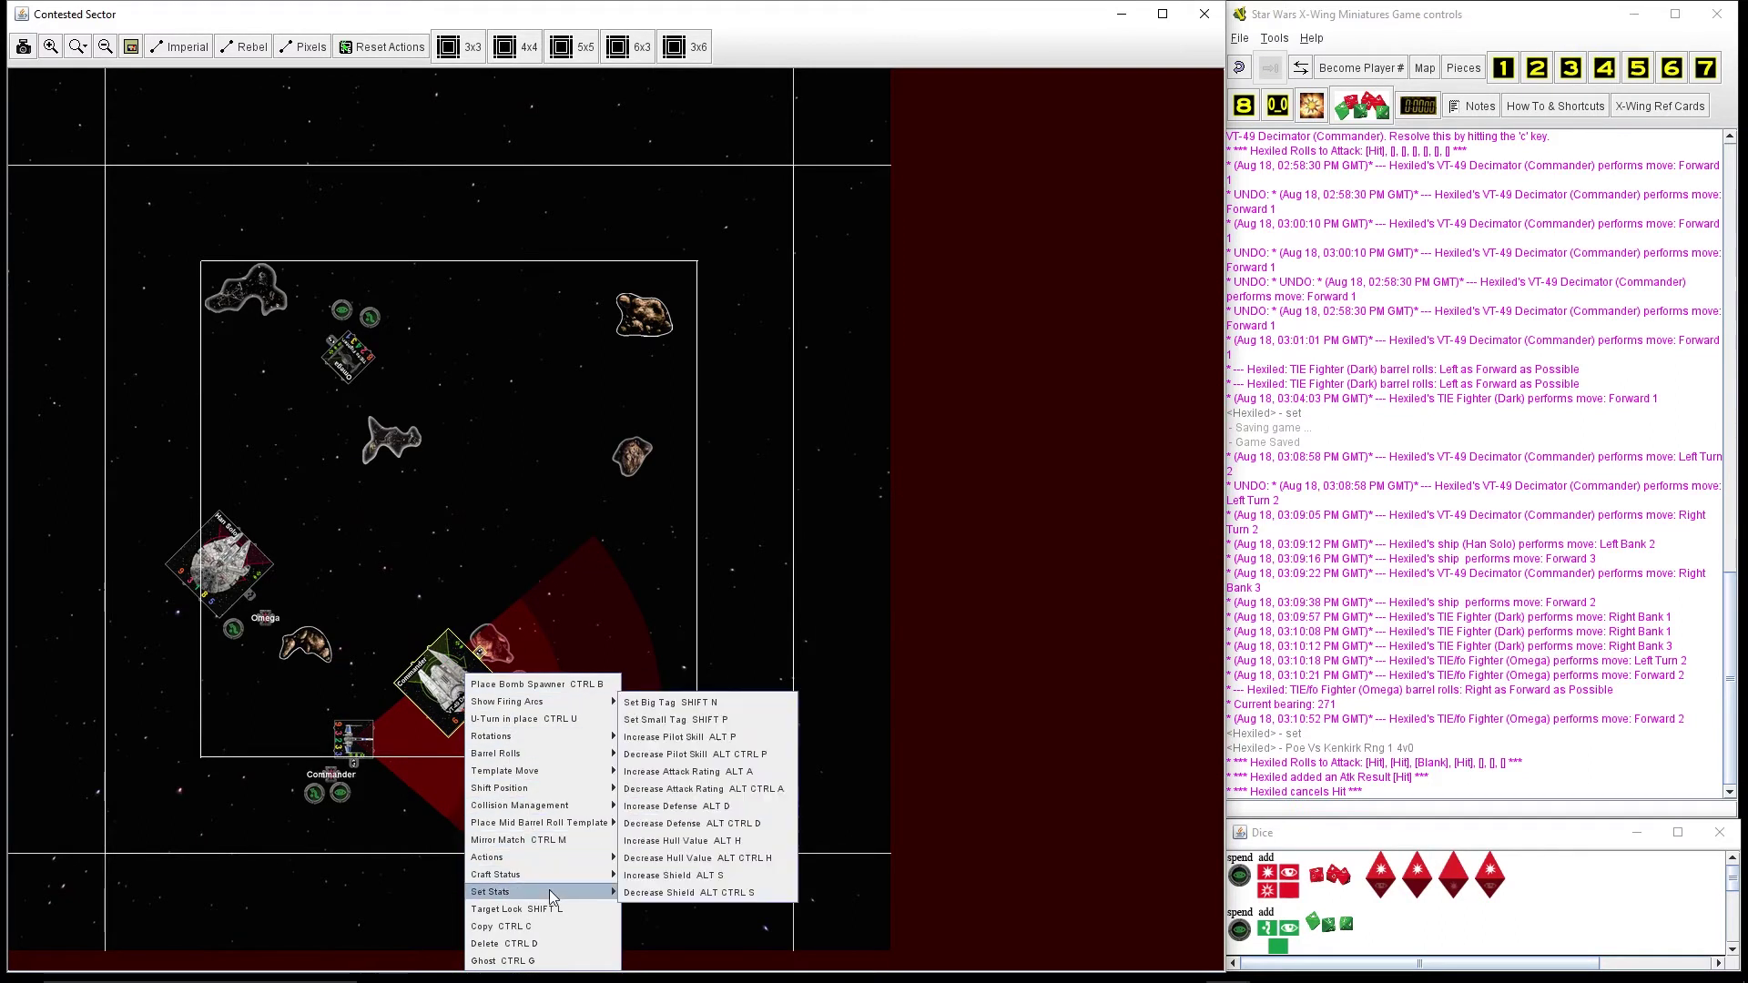
{"action": "mouse_move", "coordinate": [492, 892]}
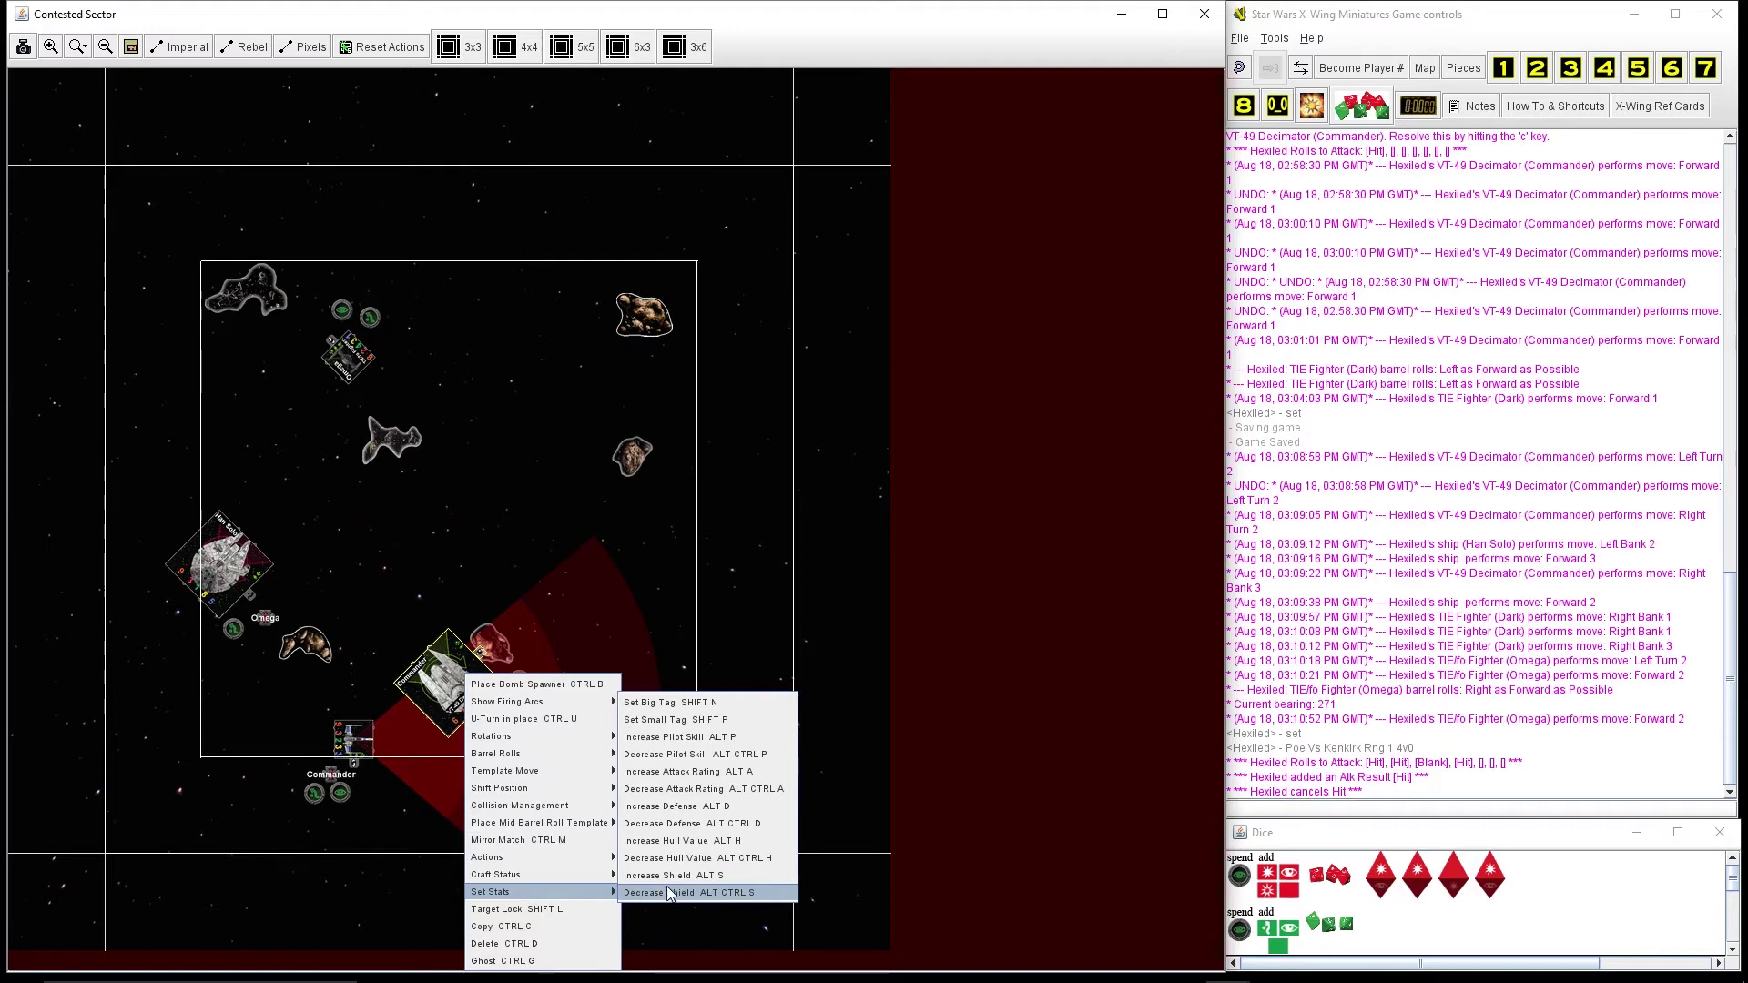
{"action": "left_click", "coordinate": [948, 766]}
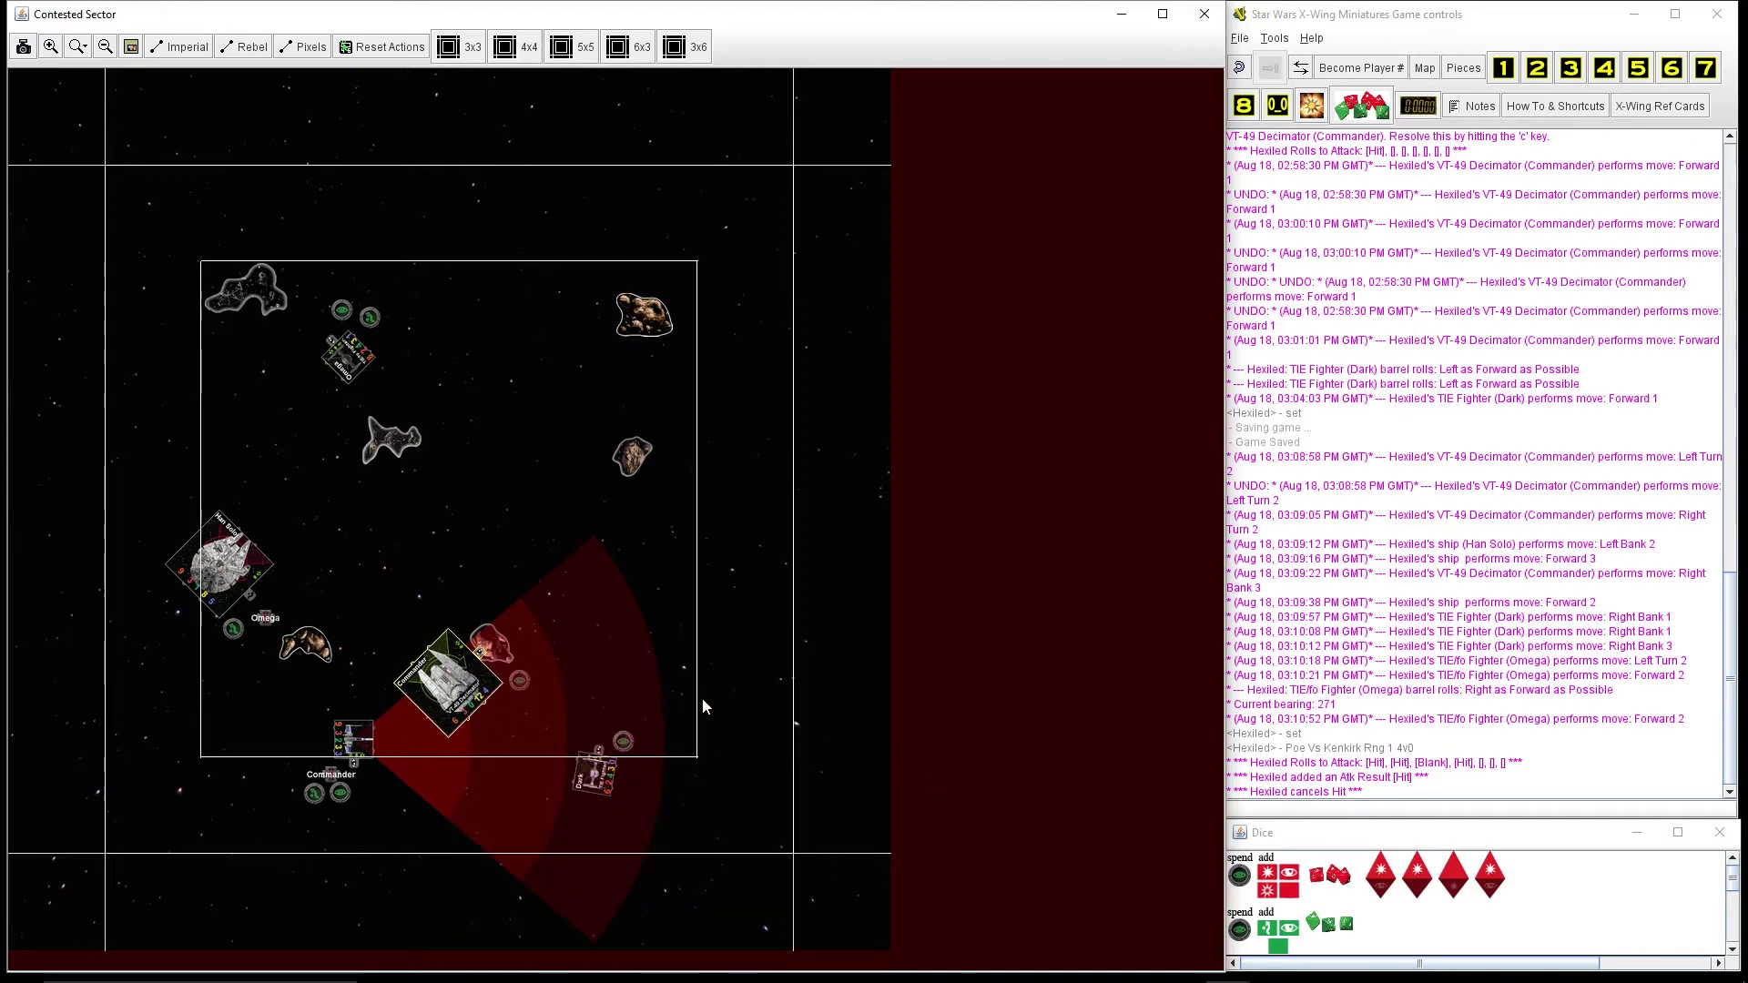
{"action": "key", "text": "ctrl+alt+s"}
{"action": "left_click", "coordinate": [363, 747]}
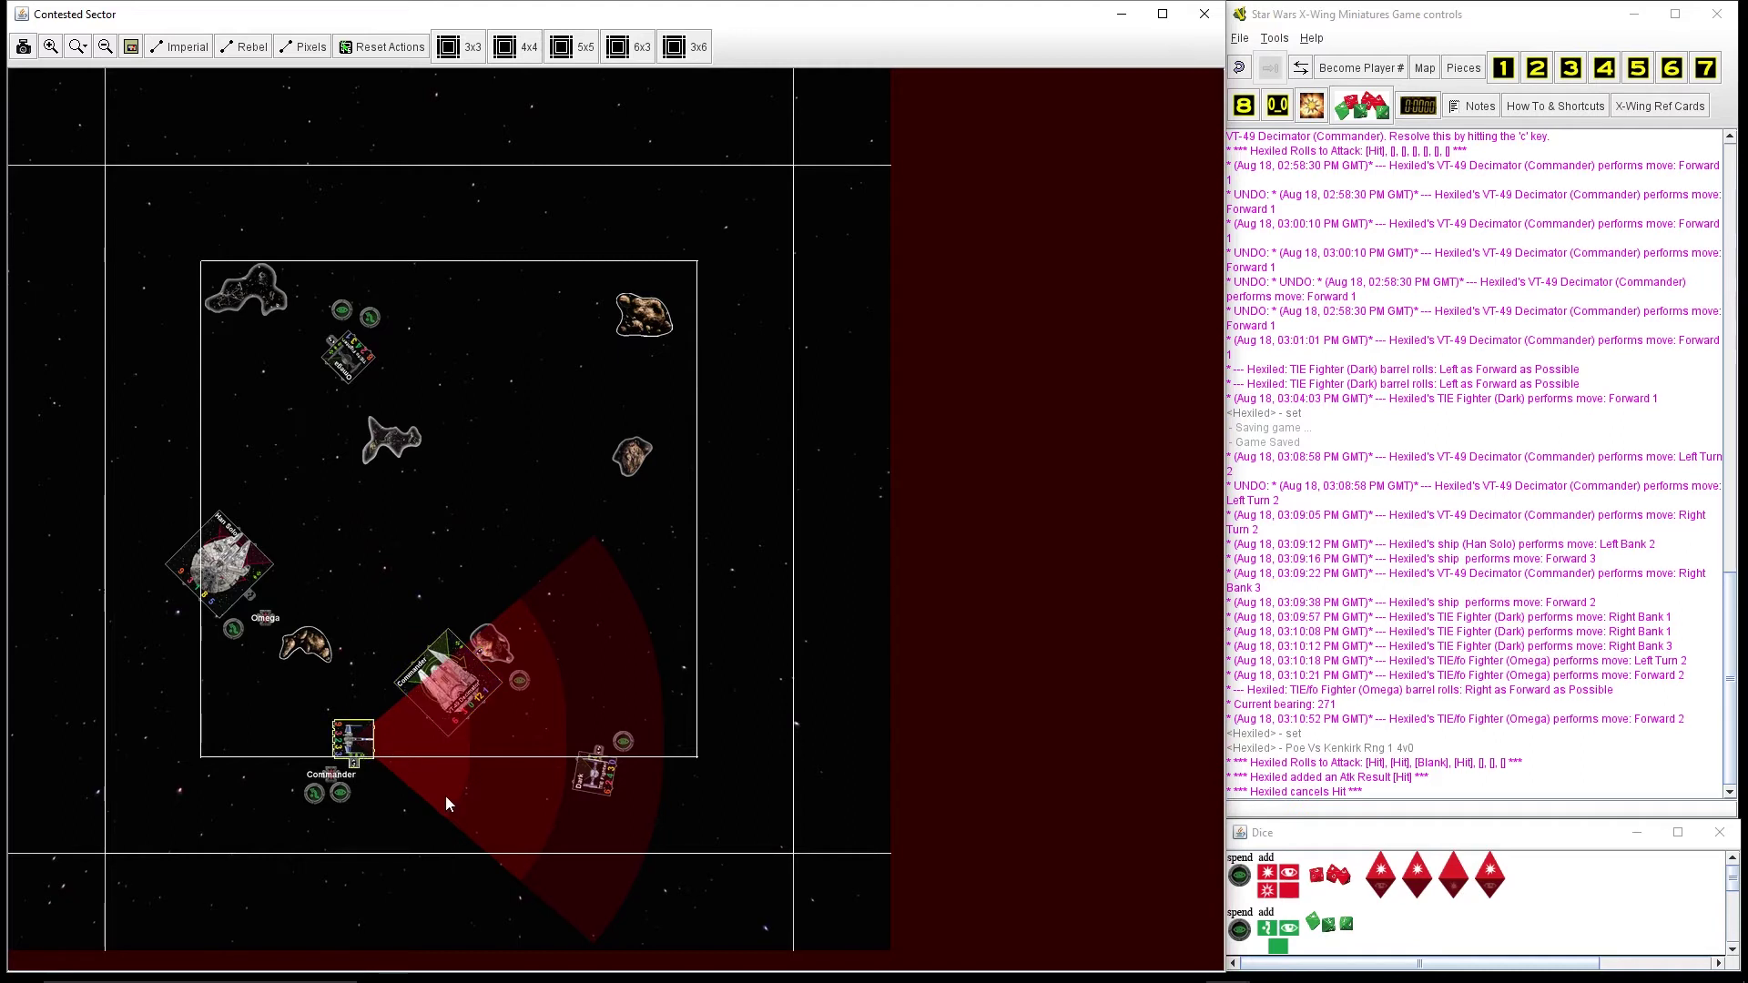
{"action": "key", "text": "ctrl+f"}
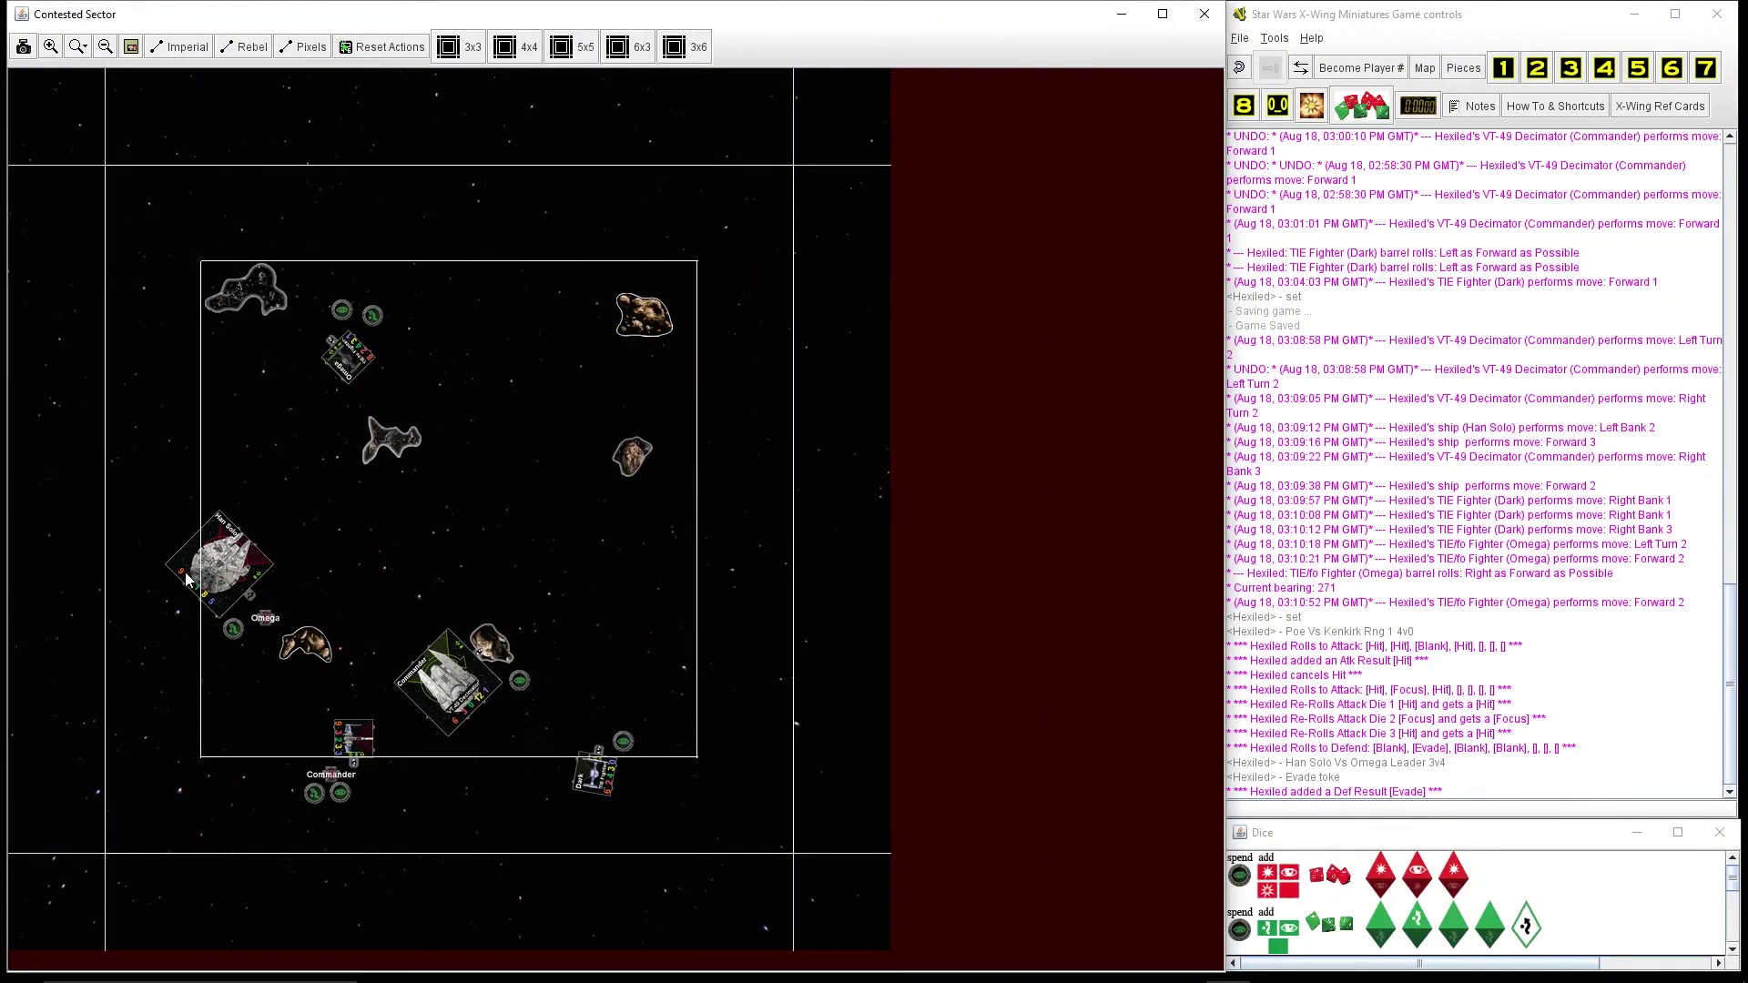
Step: Show Han Solo's range rings and announce the range-2 attack on Omega Leader in chat
{"action": "left_click", "coordinate": [186, 579]}
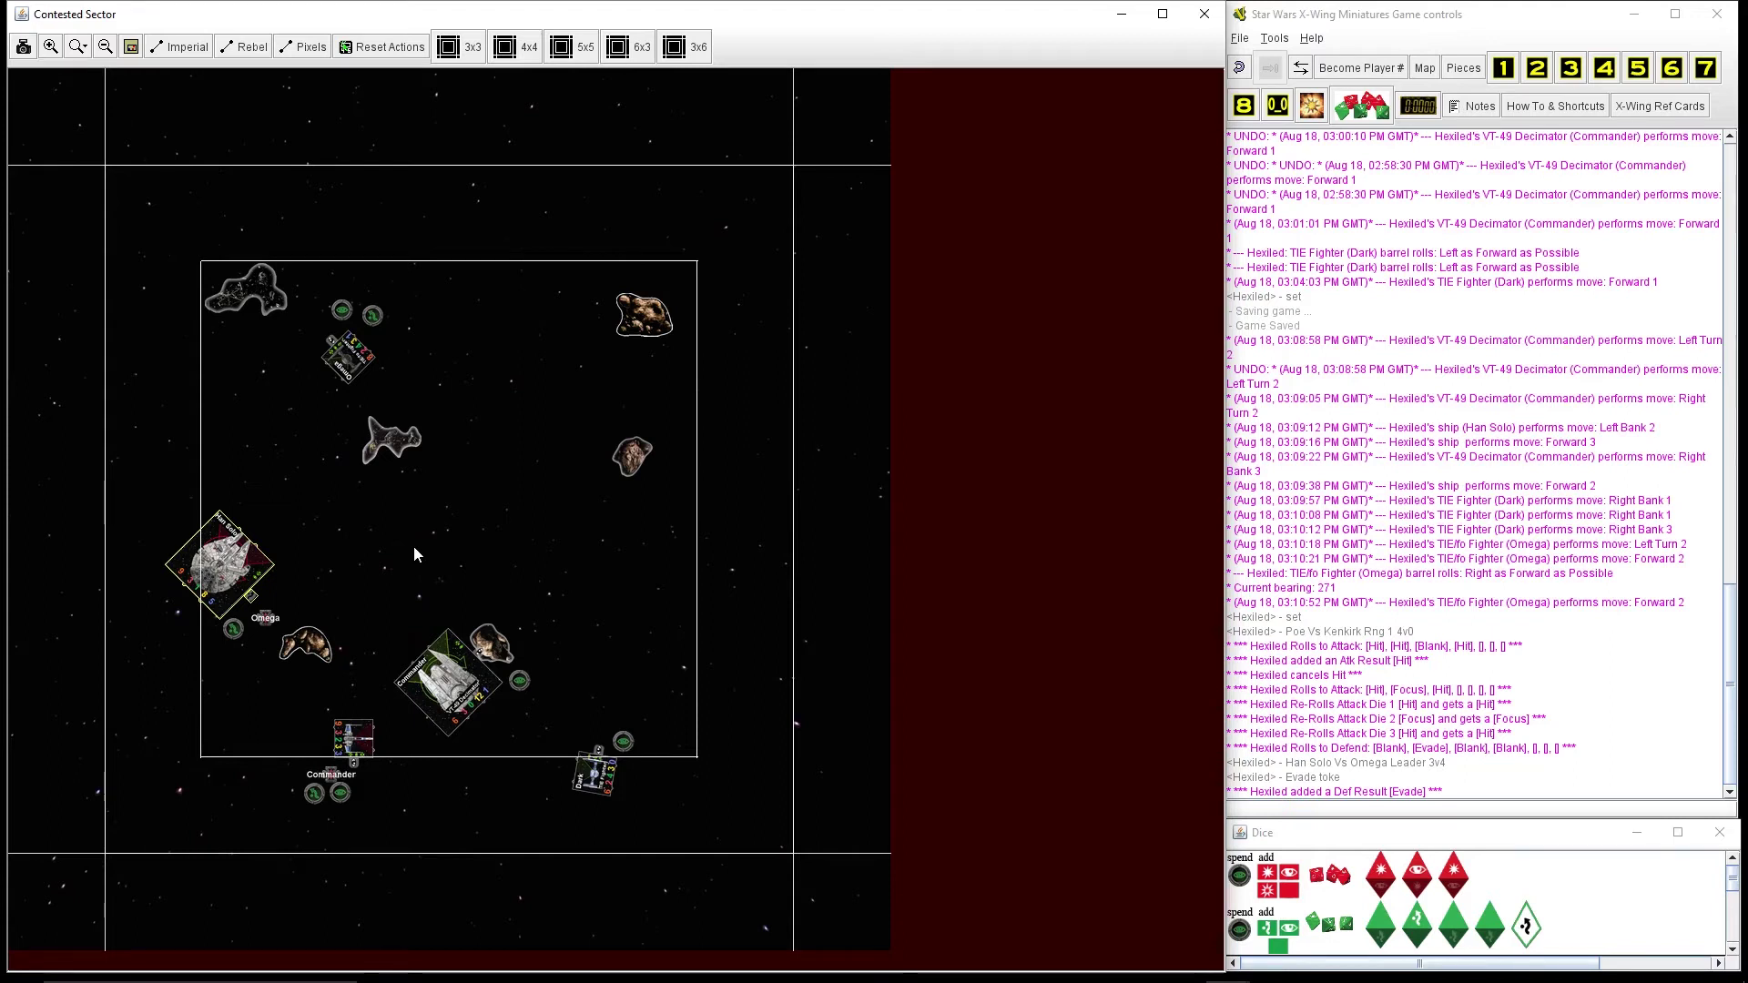
{"action": "key", "text": "ctrl+l"}
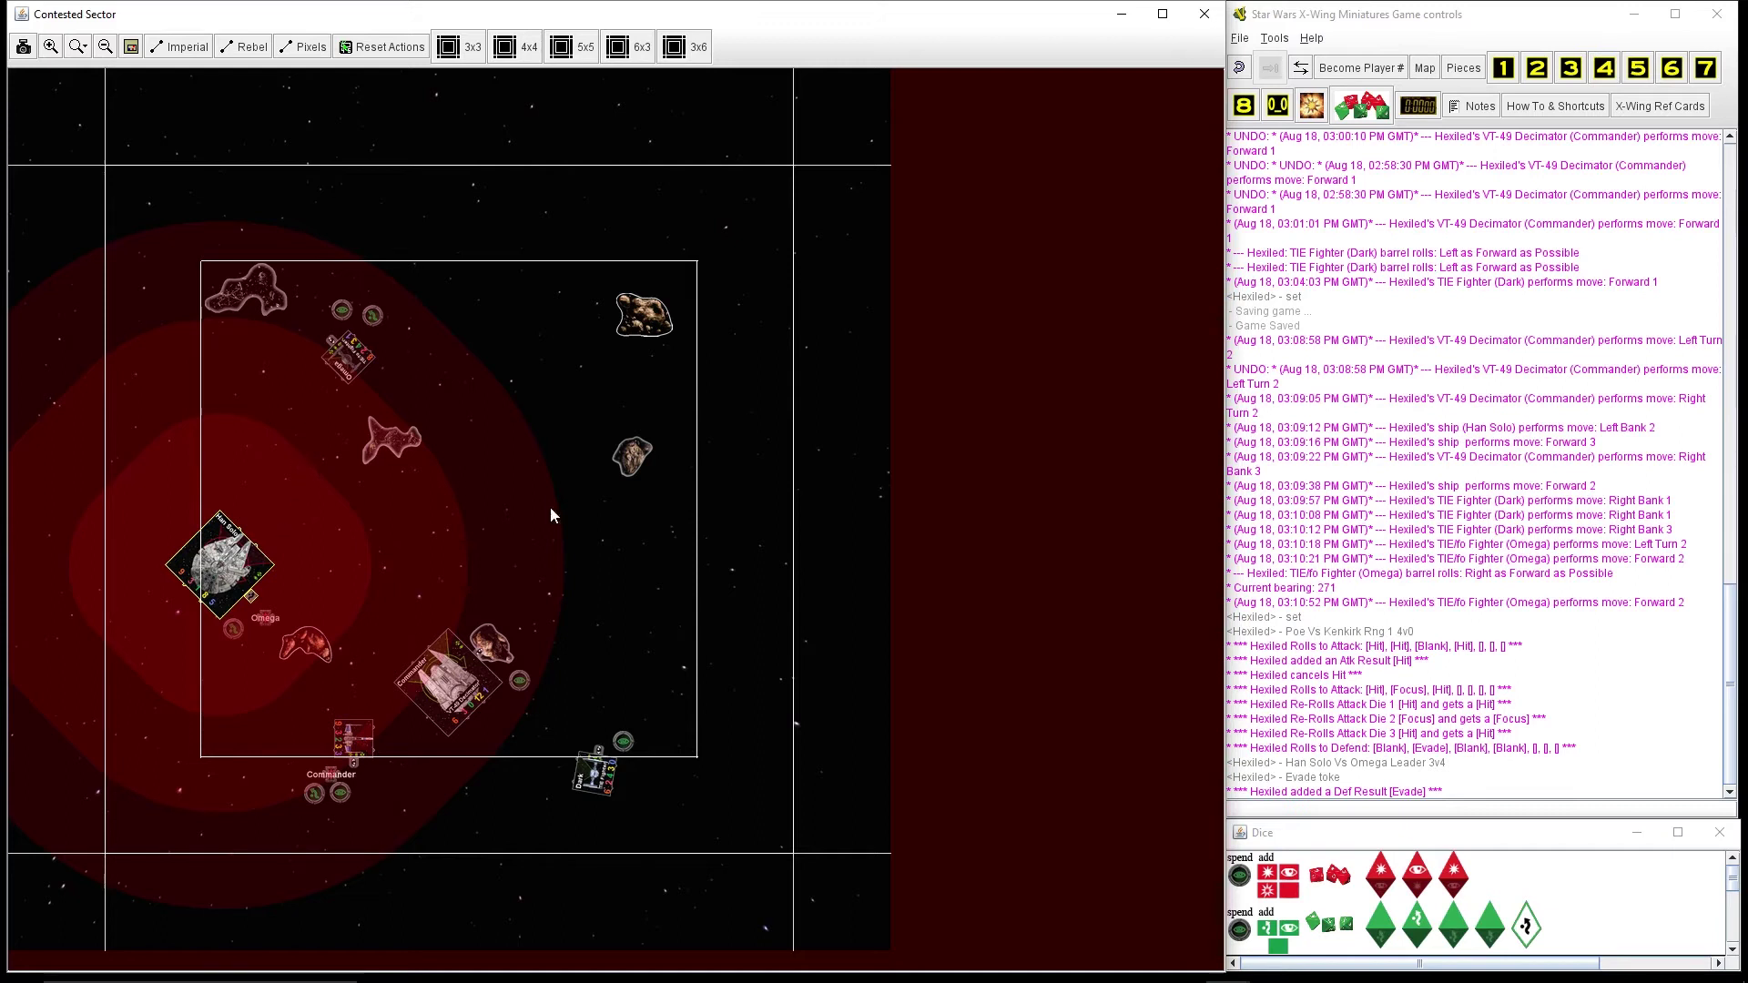
{"action": "left_click", "coordinate": [1309, 804]}
{"action": "type", "text": "Han V OL Rng 2 3v"}
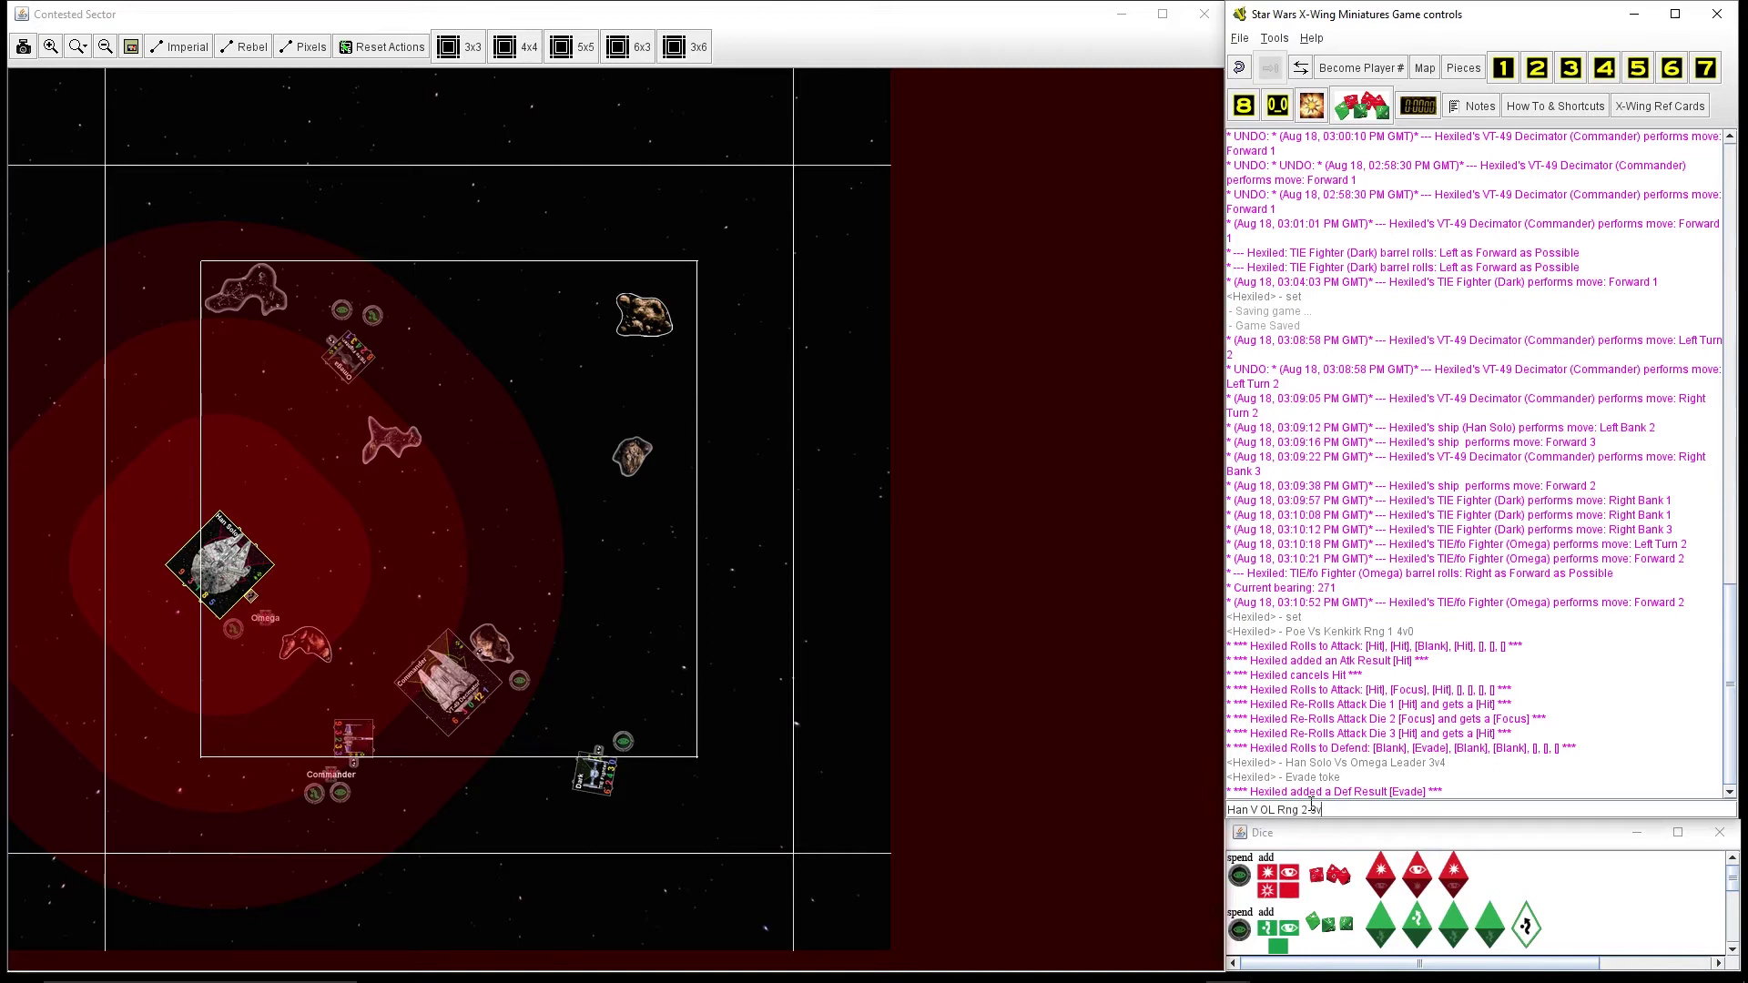
{"action": "type", "text": "4"}
{"action": "key", "text": "Return"}
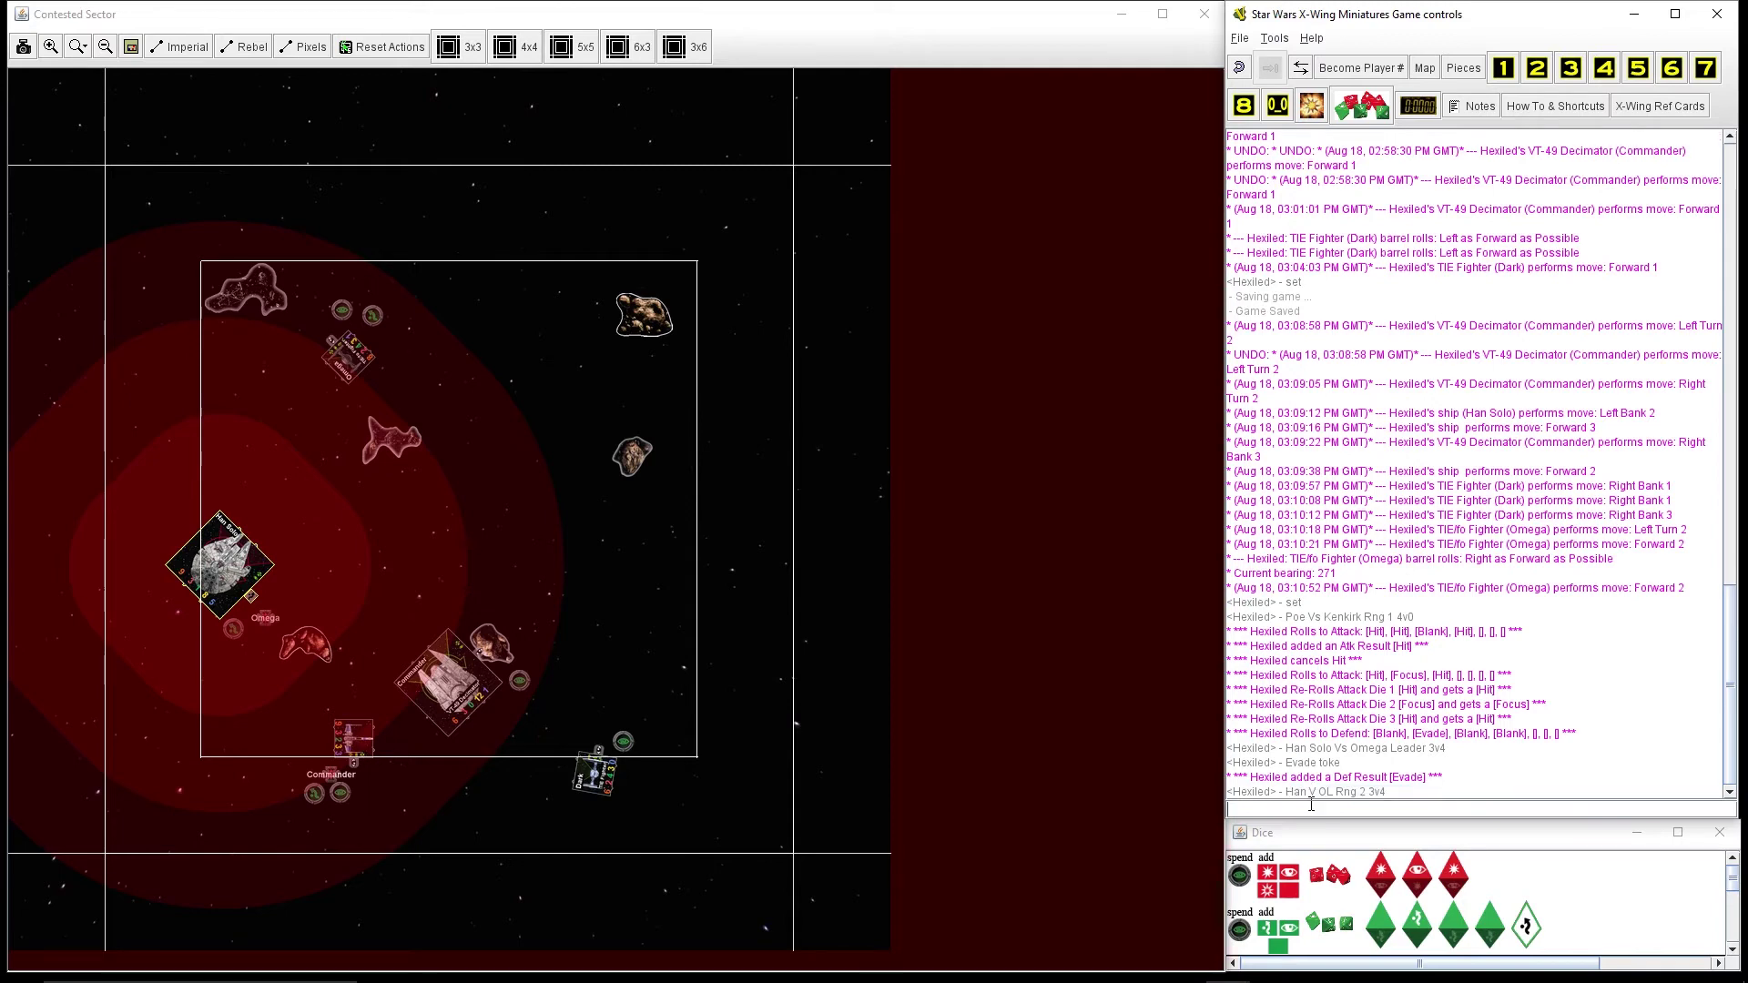
Step: Roll three red attack dice and the green defence dice, spending focus on defence
{"action": "right_click", "coordinate": [1333, 874]}
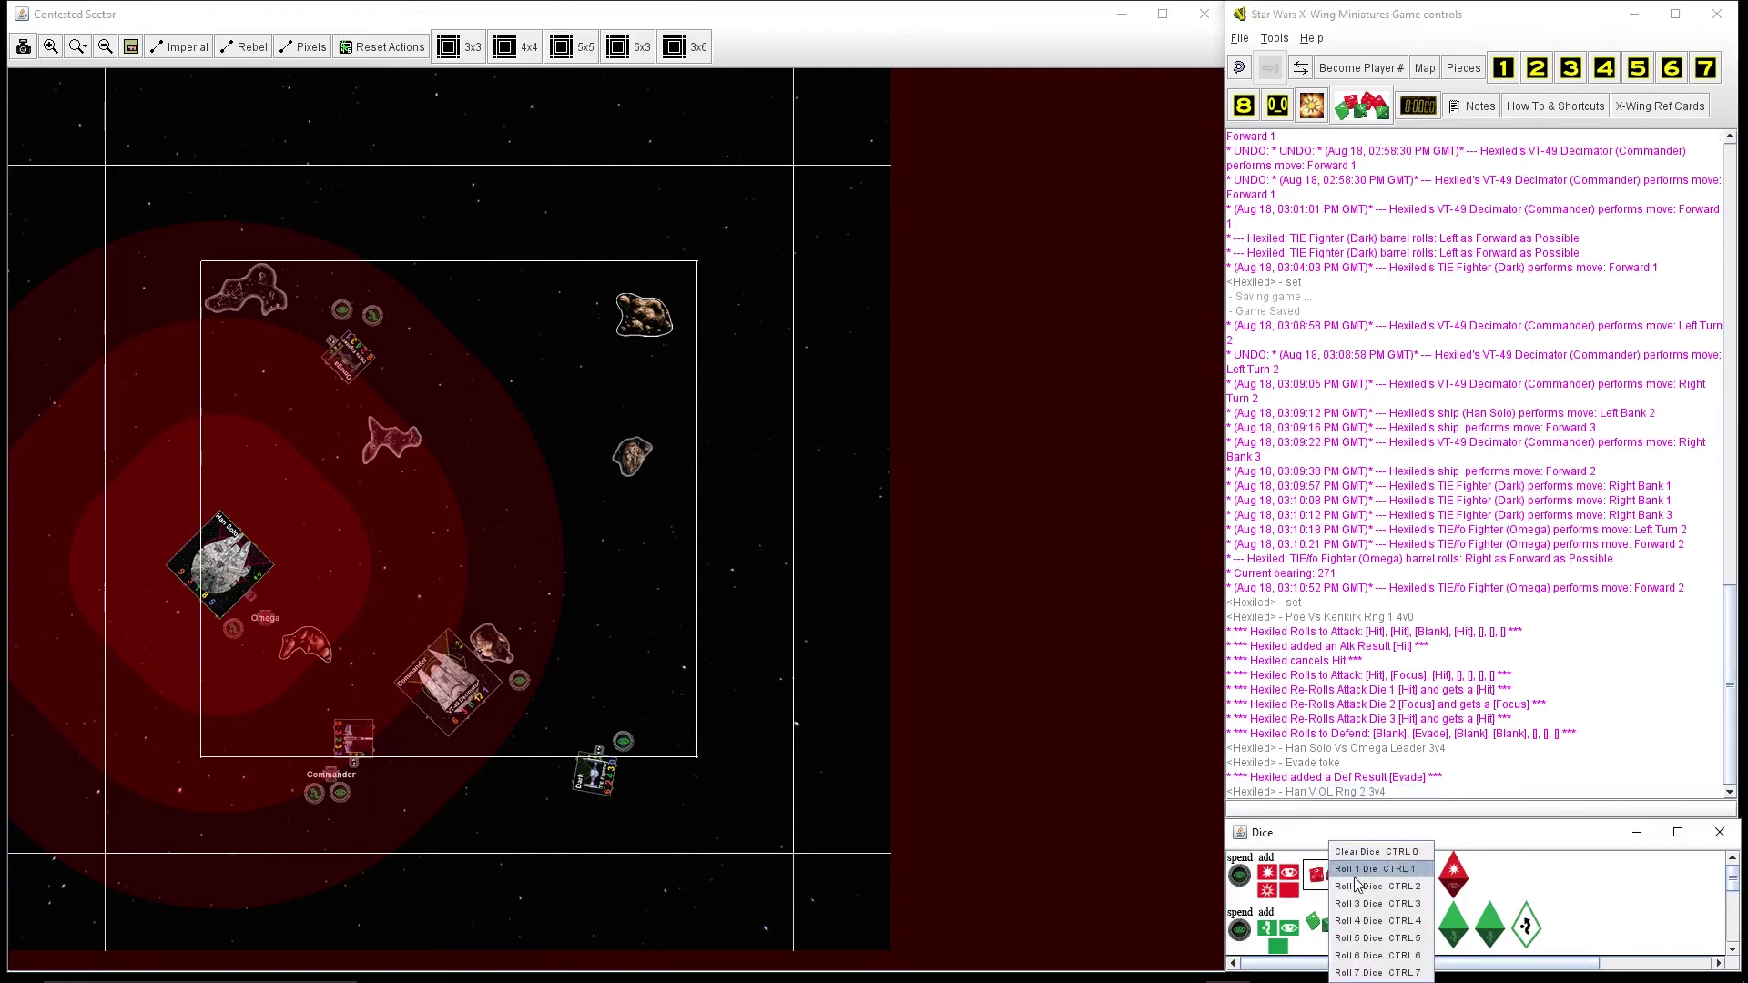
{"action": "left_click", "coordinate": [1403, 904]}
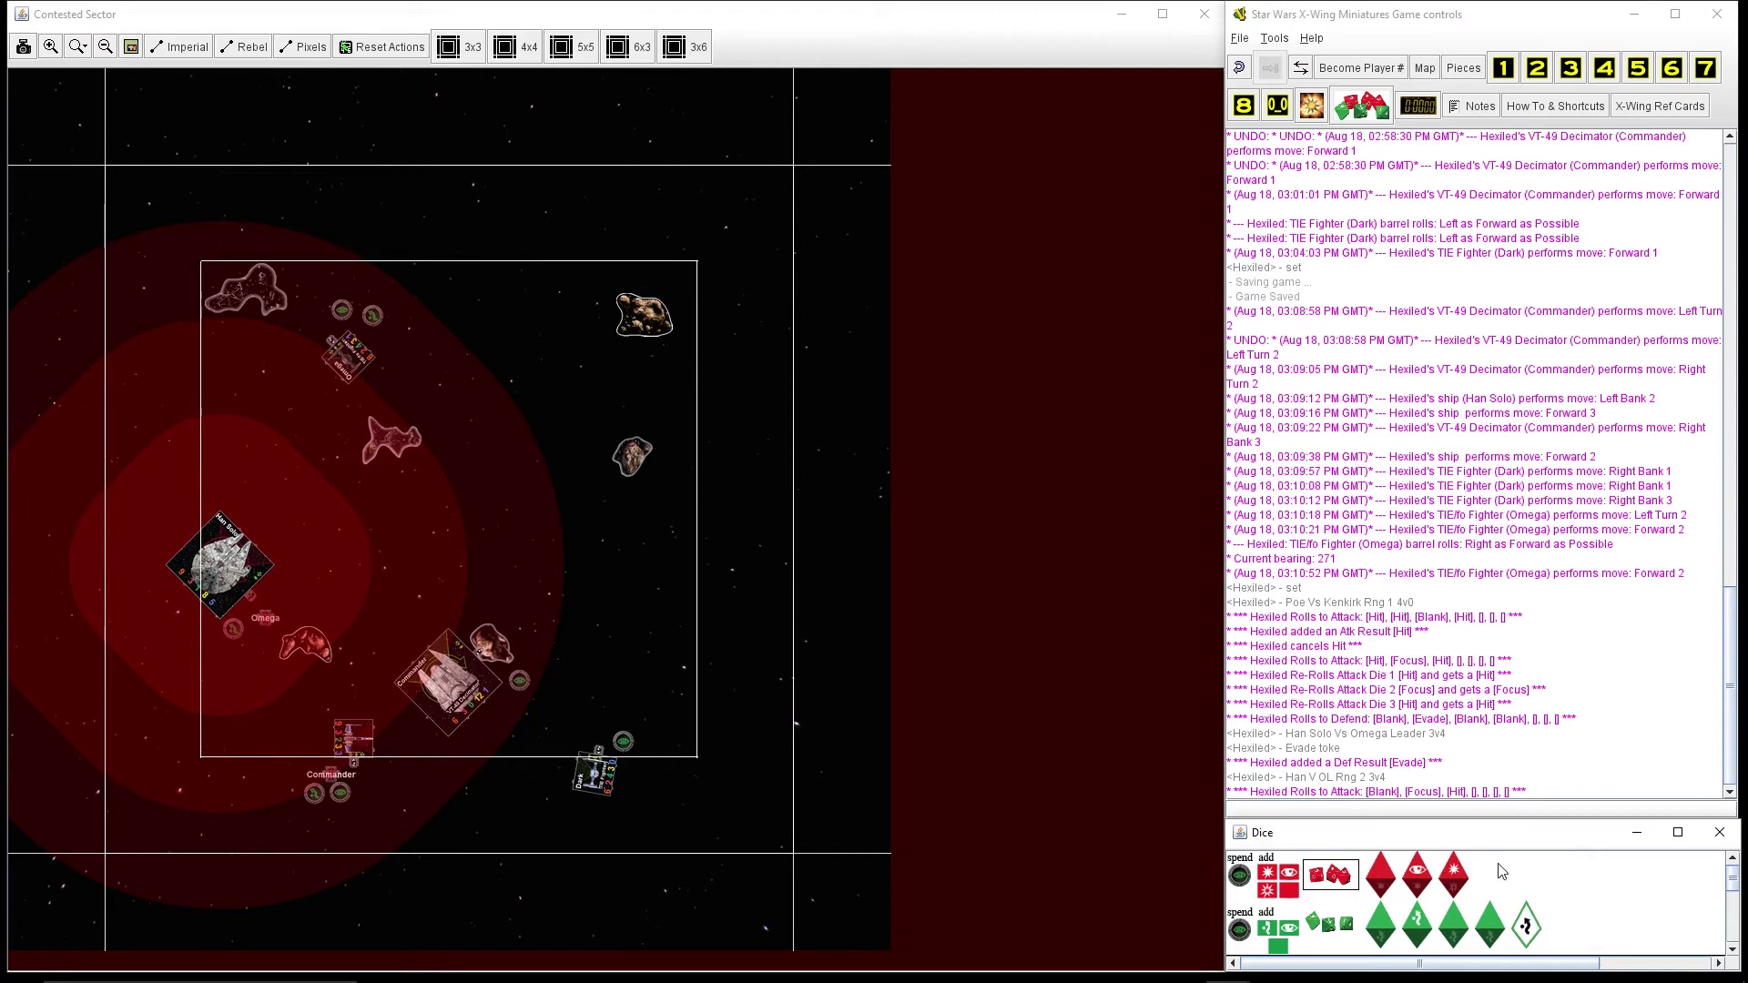
{"action": "left_click", "coordinate": [1338, 934]}
{"action": "left_click", "coordinate": [1401, 913]}
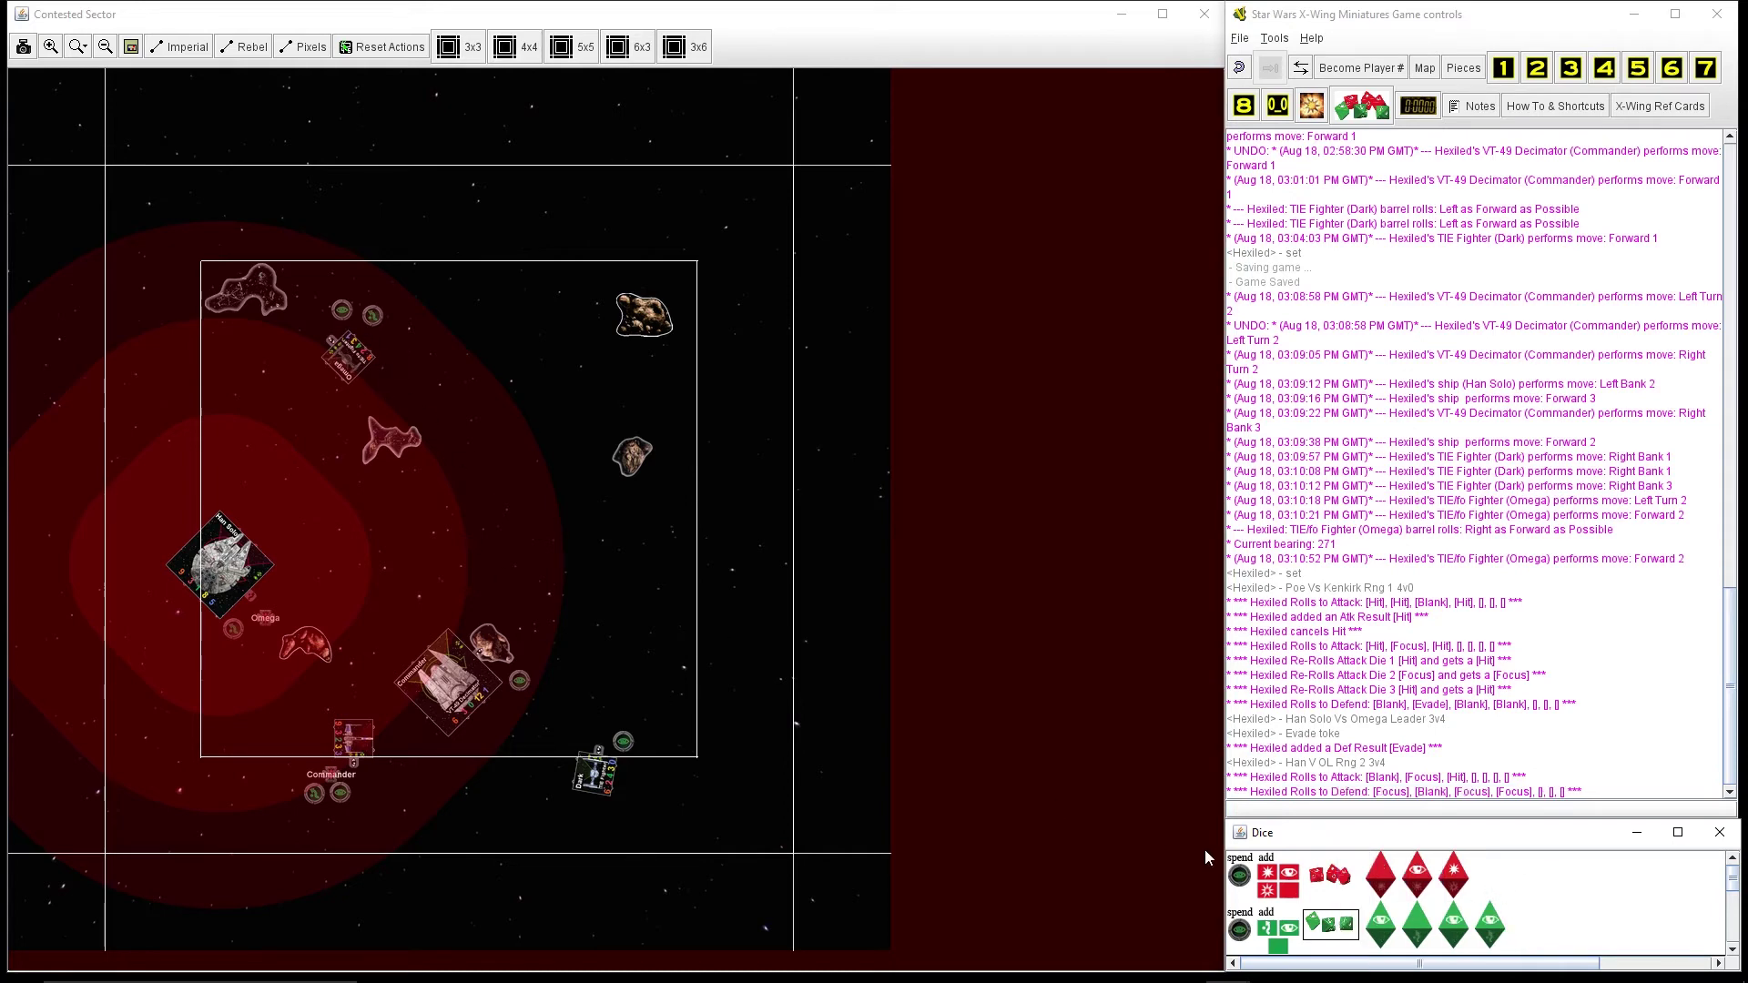
{"action": "left_click", "coordinate": [1240, 930]}
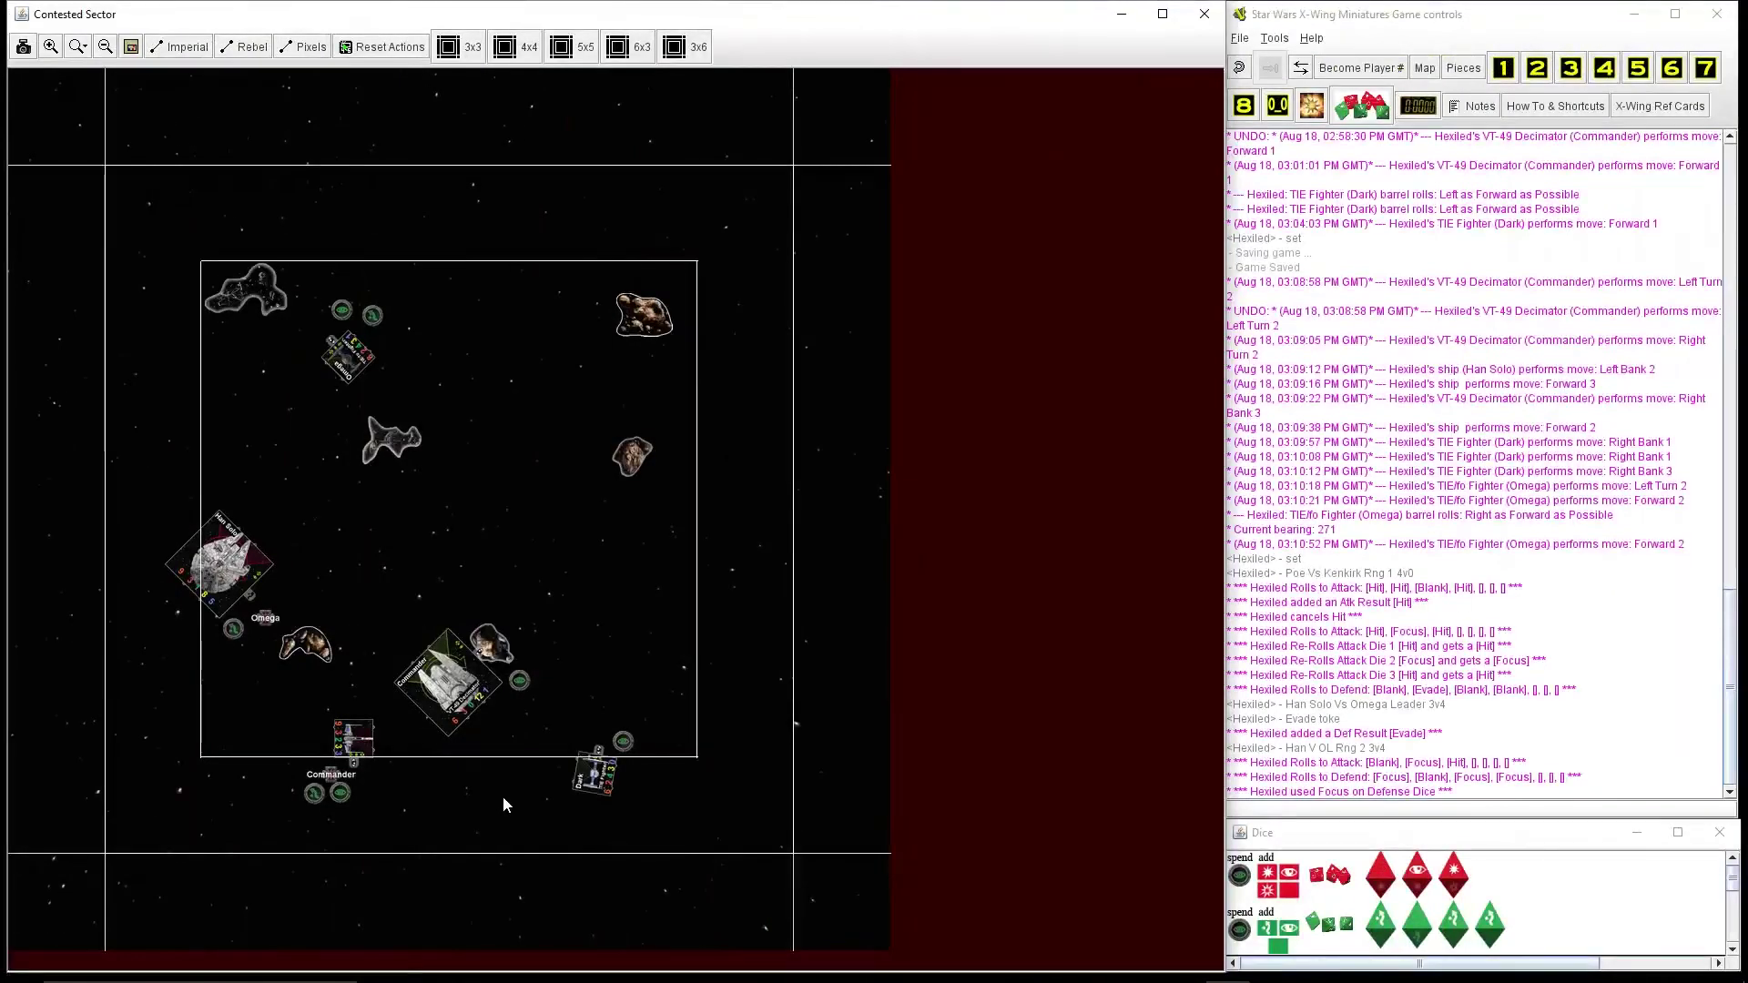
Step: Show the Decimator's range rings and announce Kenkirk's range-1 attack on Poe in chat
{"action": "left_click", "coordinate": [427, 690]}
{"action": "key", "text": "ctrl+l"}
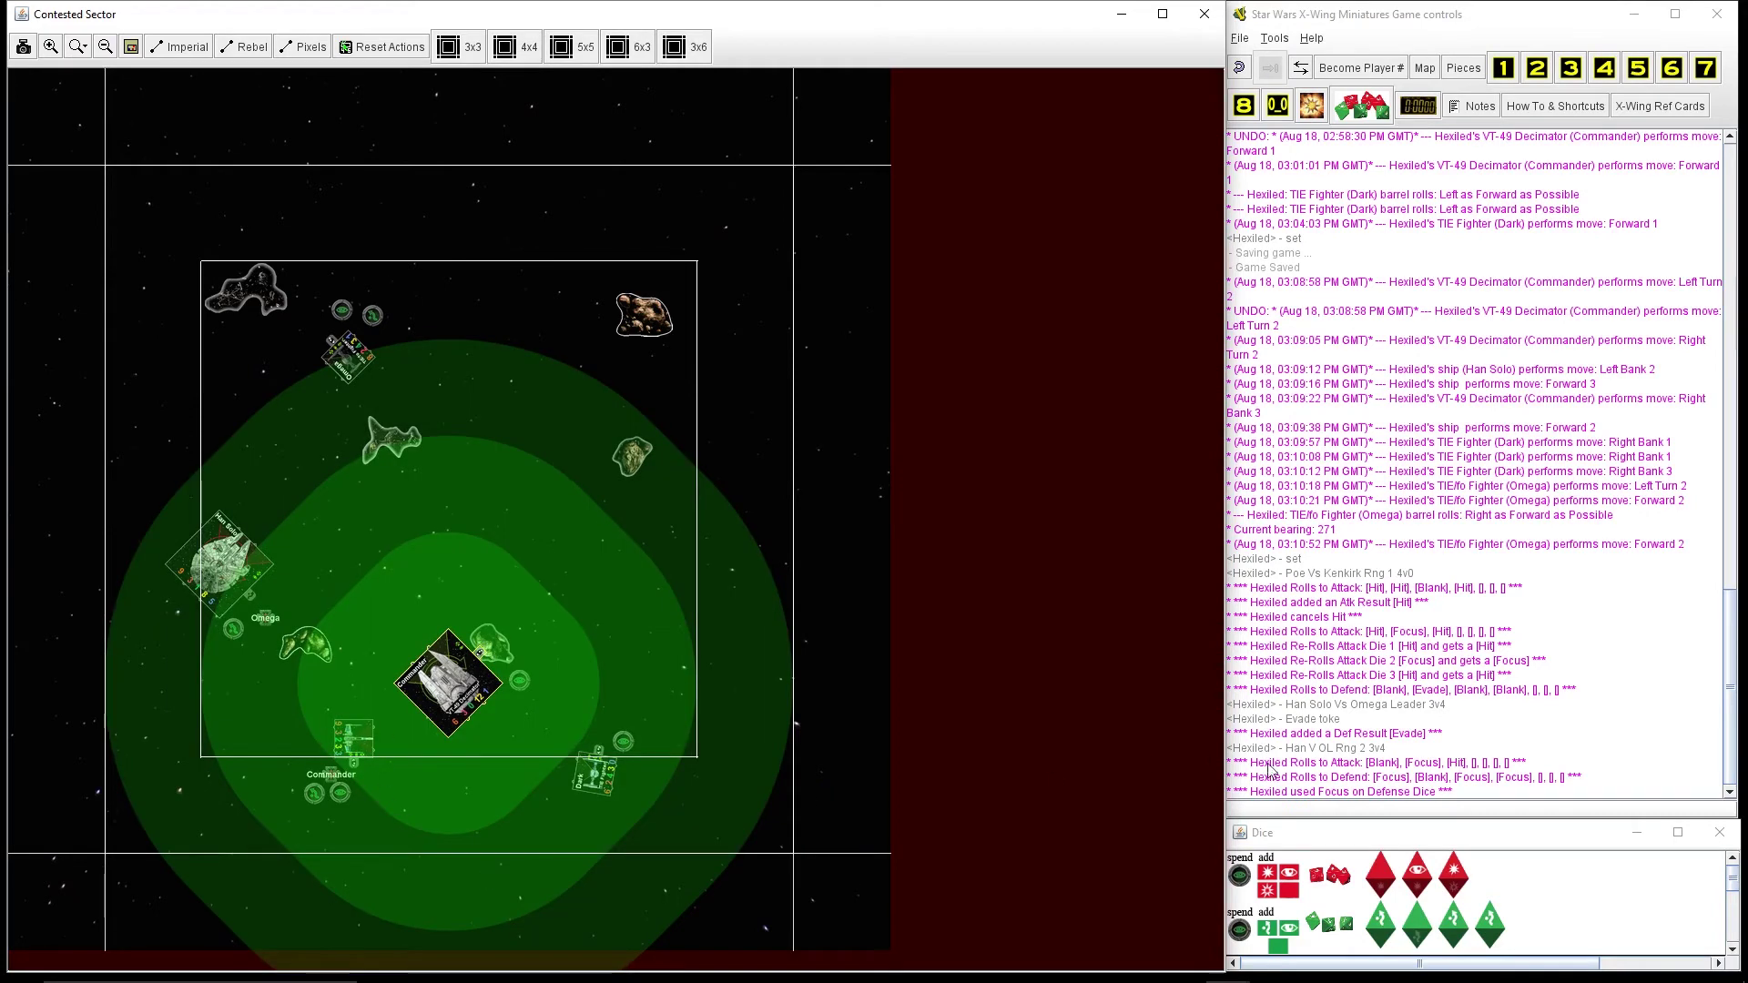
{"action": "left_click", "coordinate": [1246, 813]}
{"action": "type", "text": "Ken"}
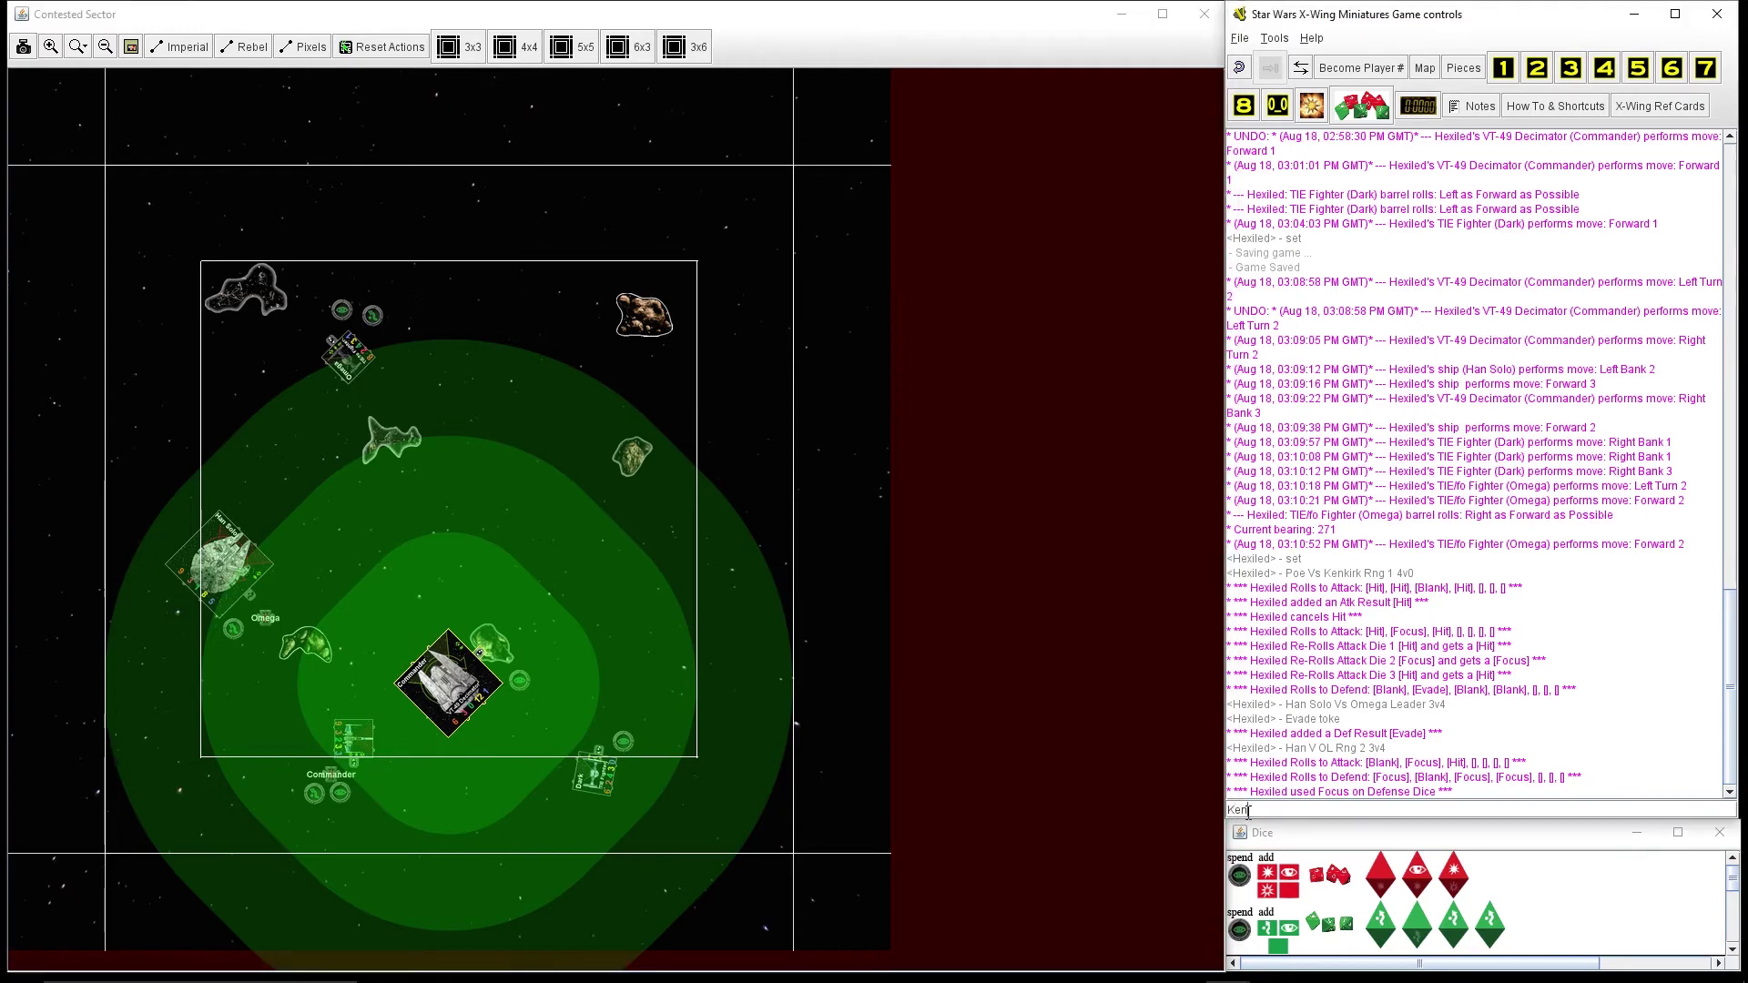
{"action": "type", "text": "kirk"}
{"action": "type", "text": " V Poe R"}
{"action": "type", "text": "ng 1 4v2"}
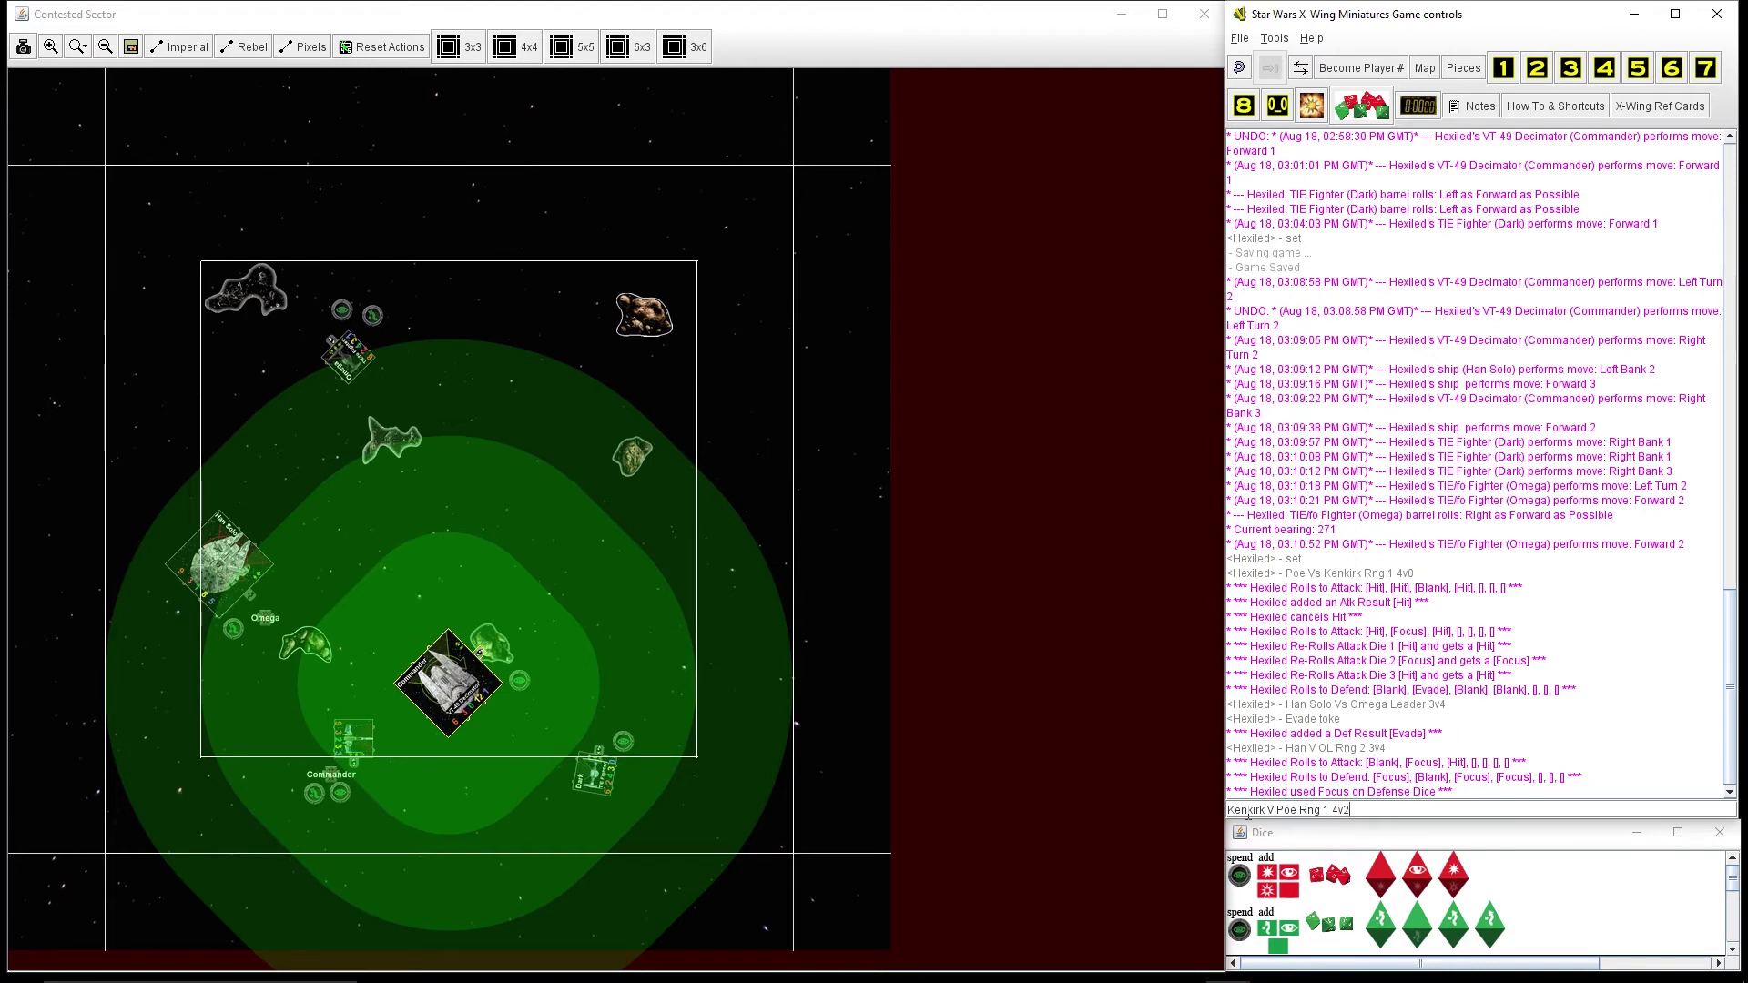
{"action": "key", "text": "Return"}
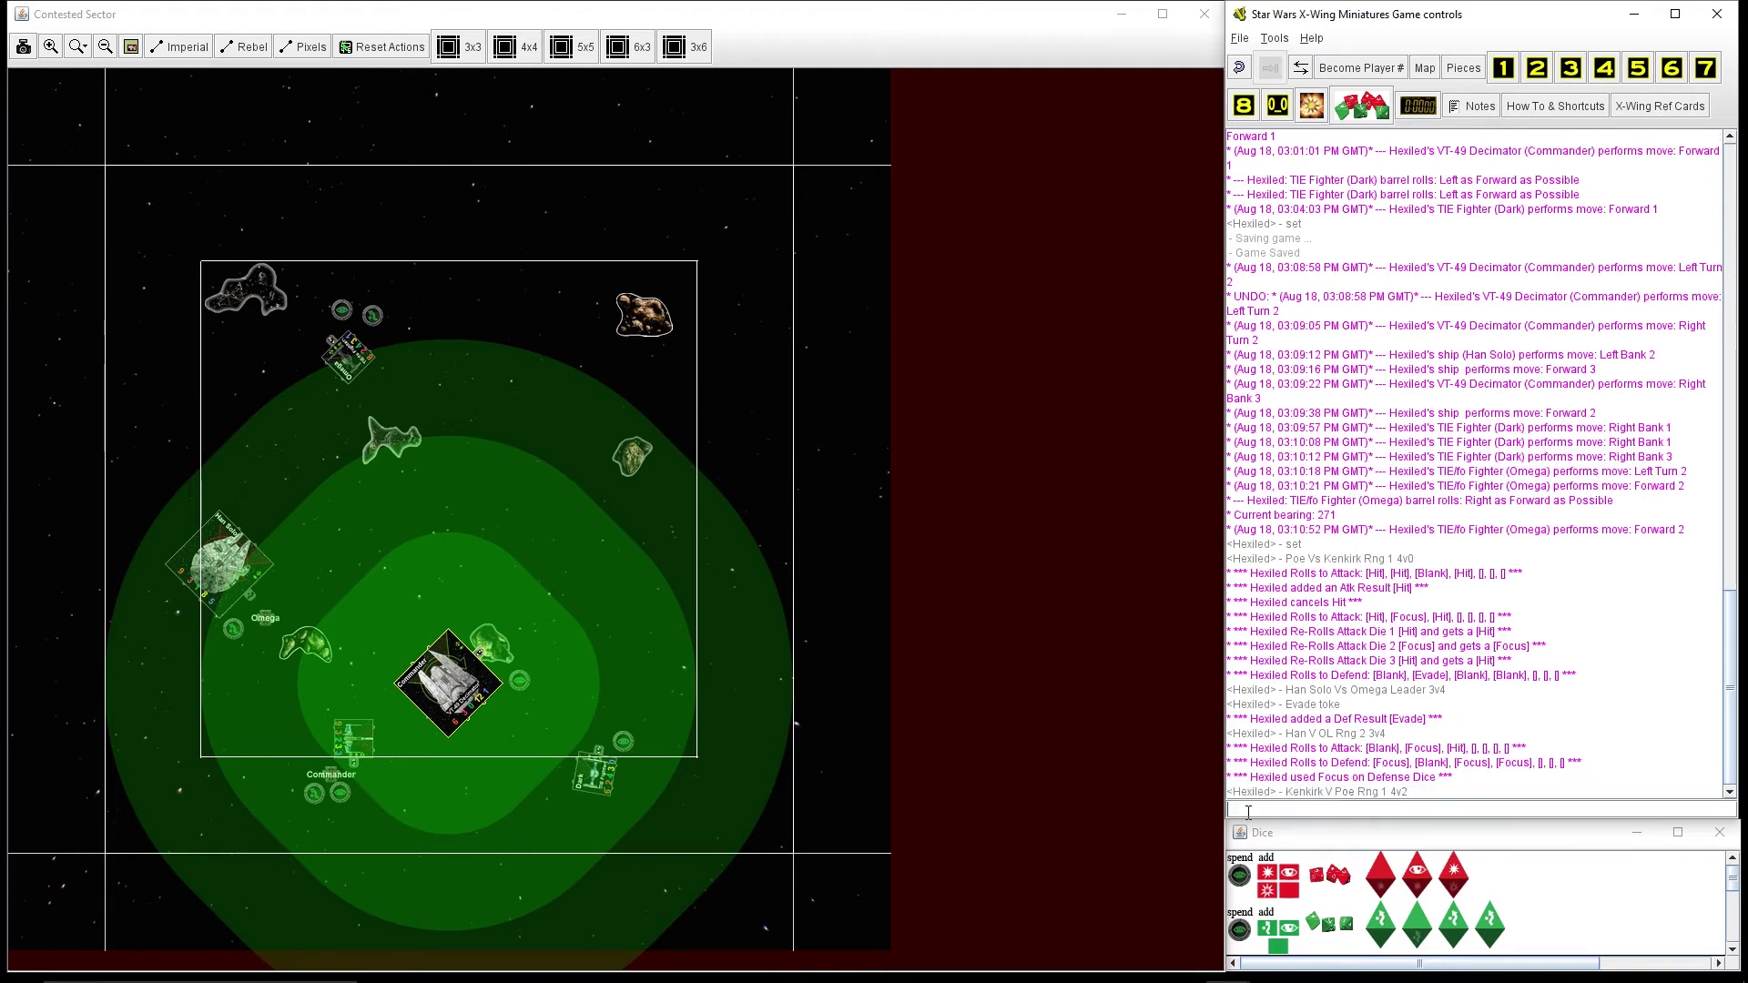
Step: Roll four red attack dice, reroll two picked dice, and spend focus on the attack
{"action": "right_click", "coordinate": [1333, 877]}
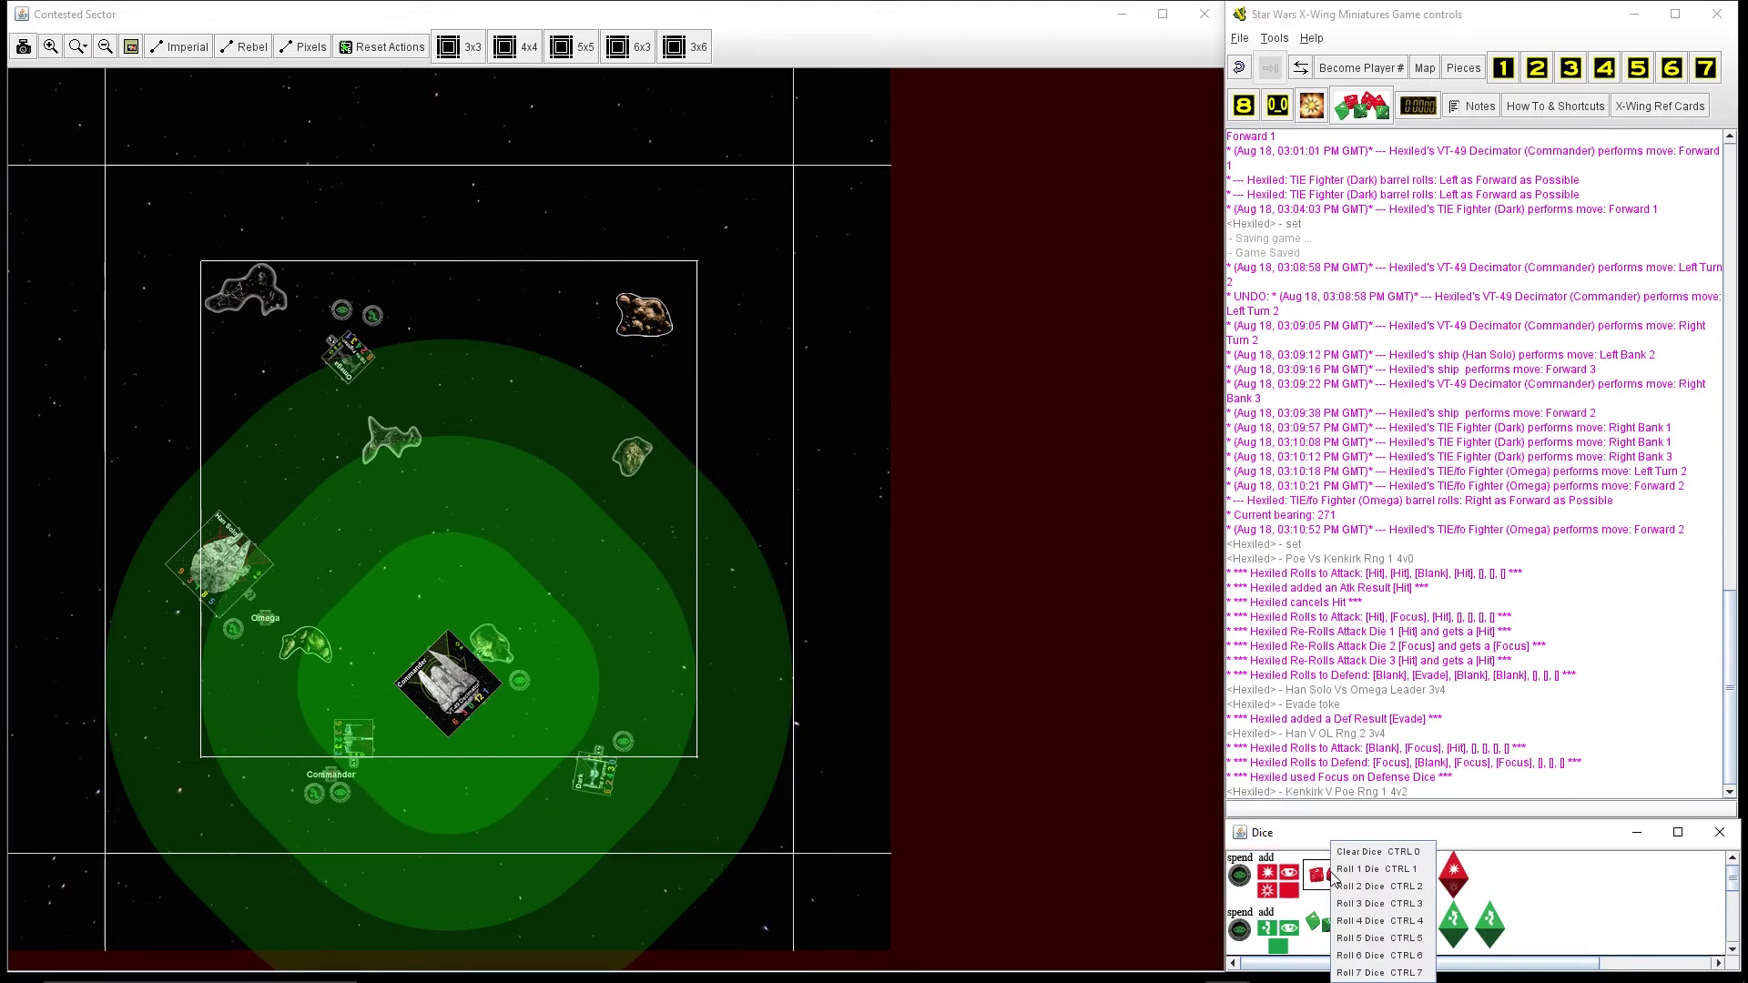
{"action": "left_click", "coordinate": [1404, 923]}
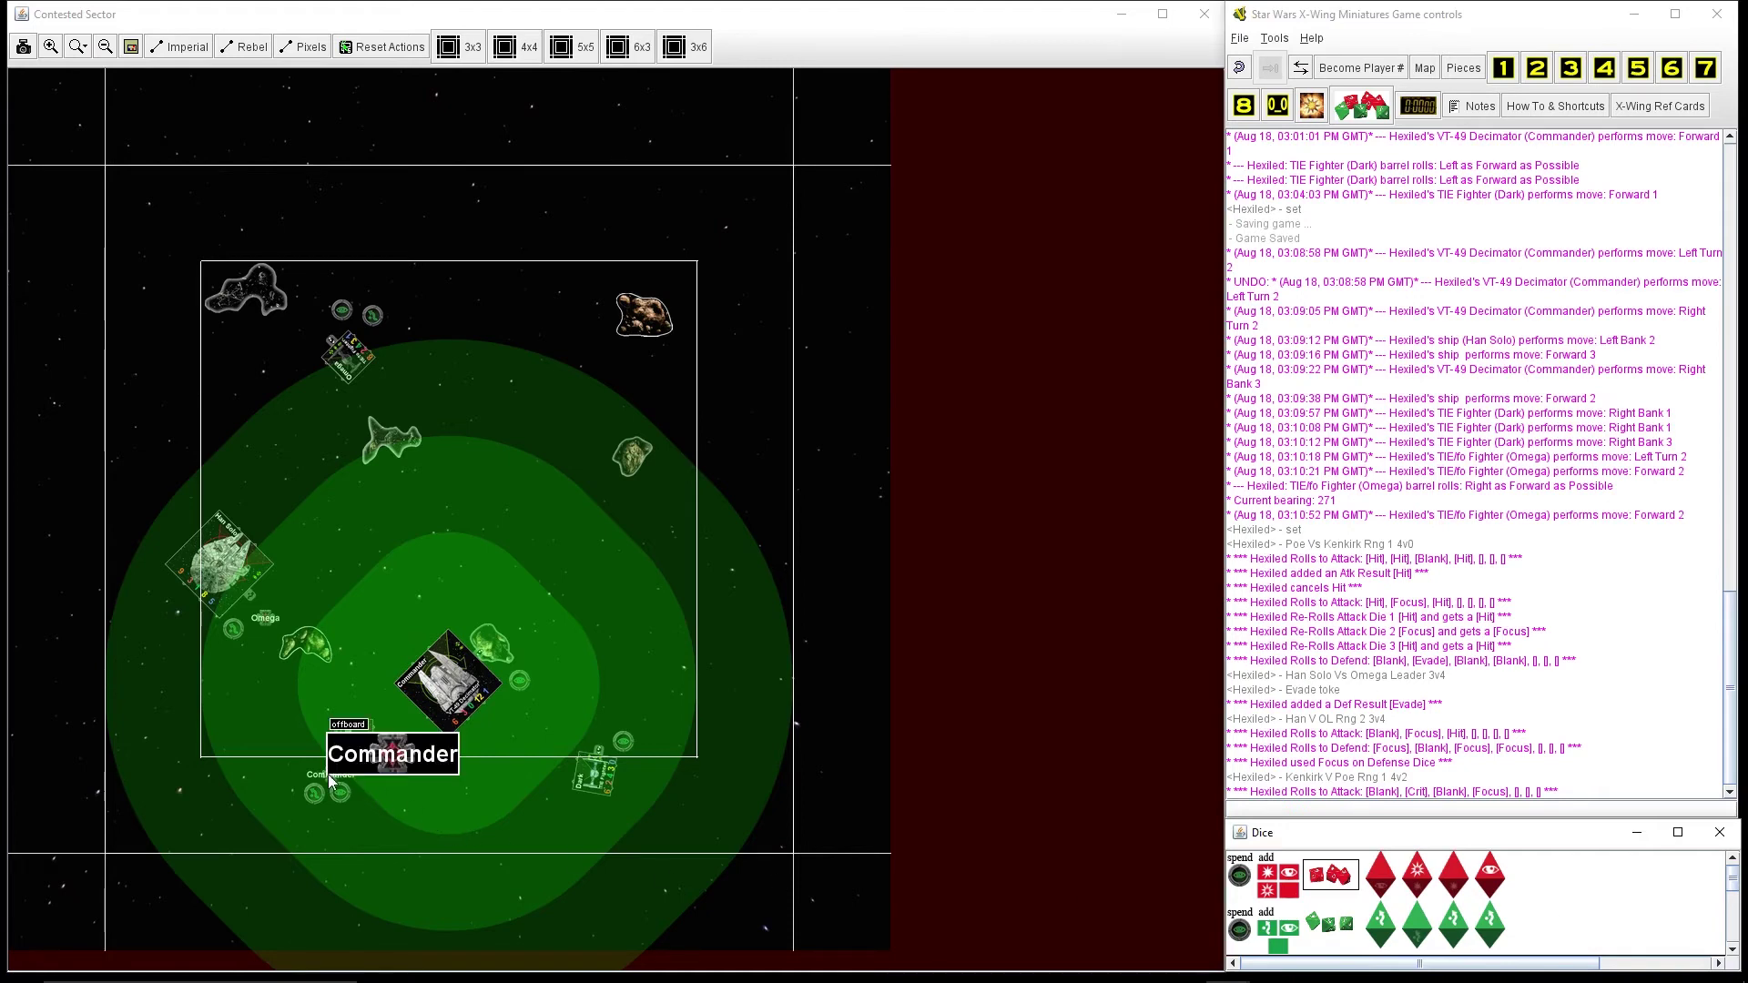
{"action": "left_click", "coordinate": [1382, 881]}
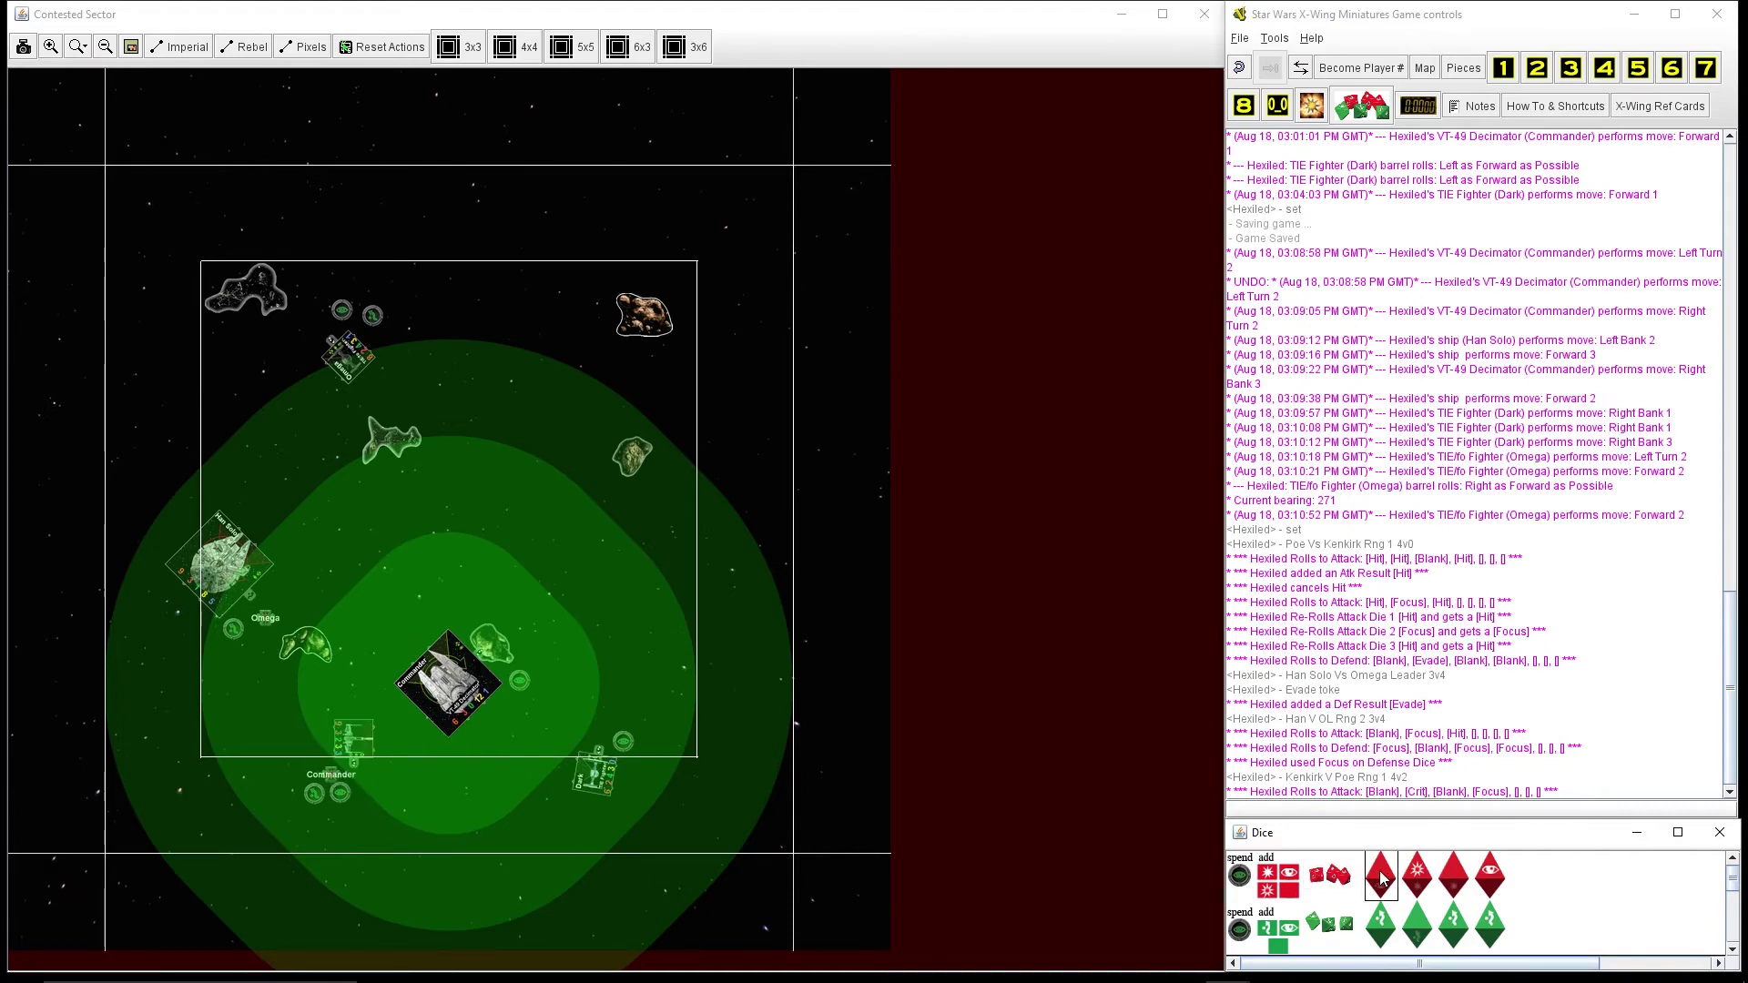
{"action": "left_click", "coordinate": [1456, 878], "text": "ctrl"}
{"action": "left_click", "coordinate": [1456, 879], "text": "shift"}
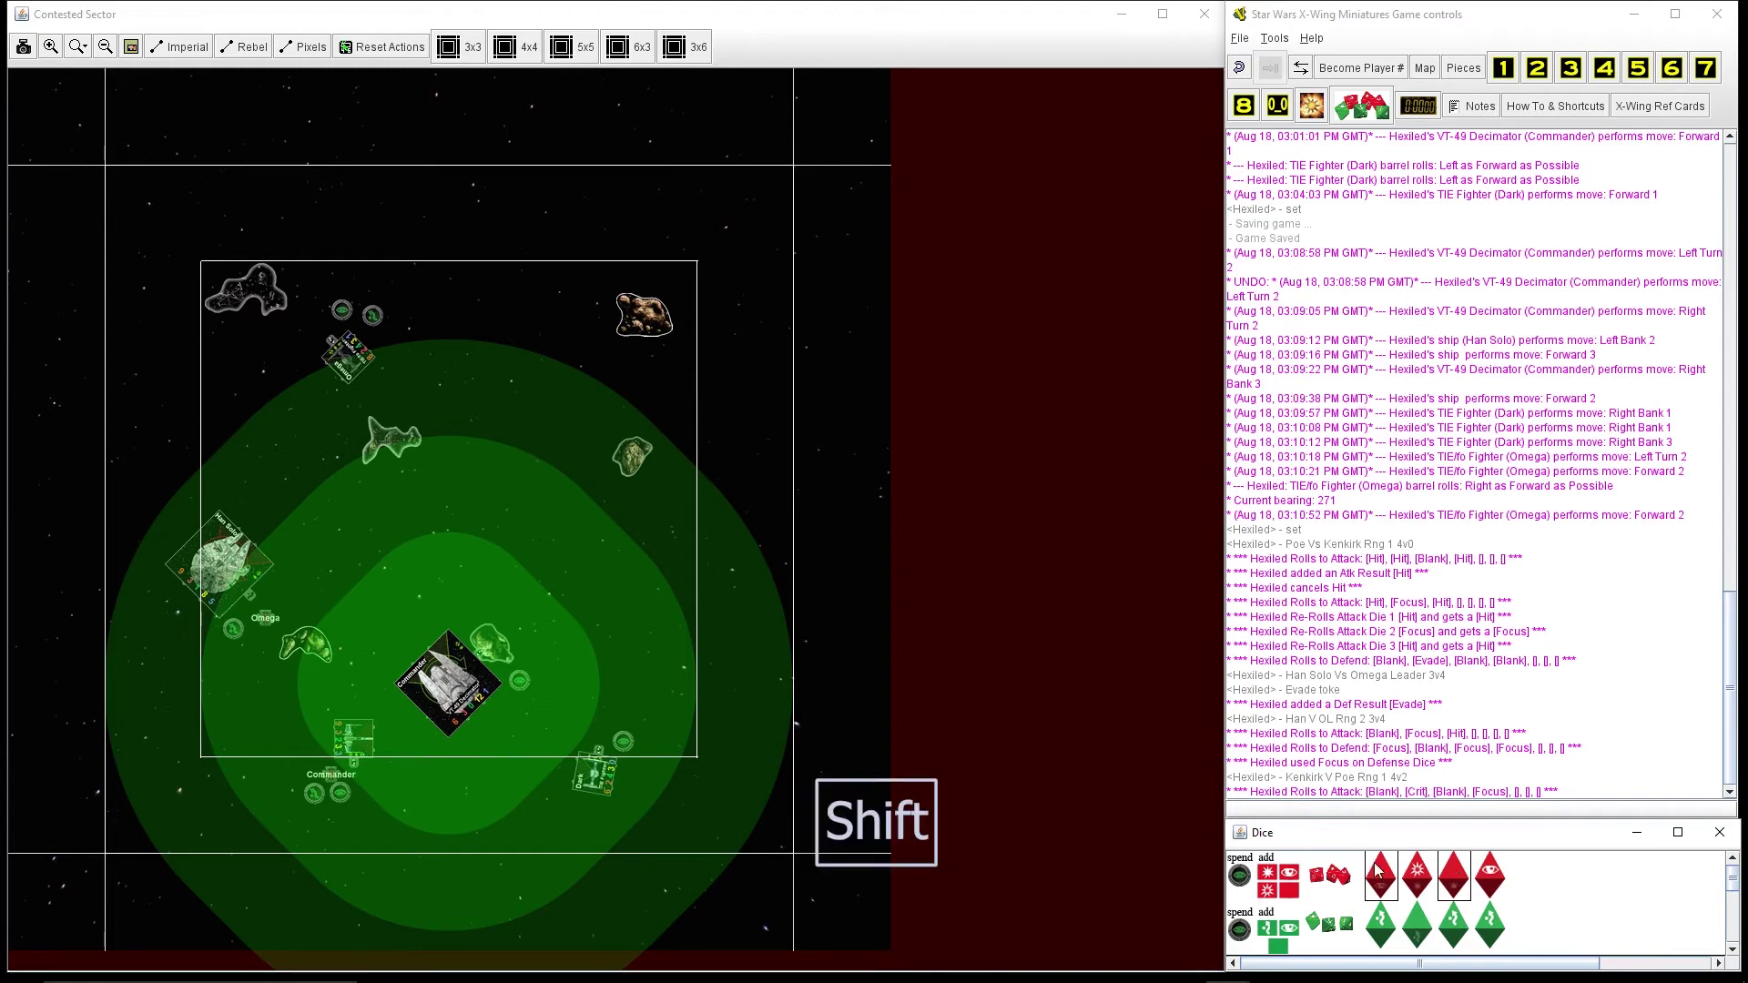
{"action": "right_click", "coordinate": [1456, 878]}
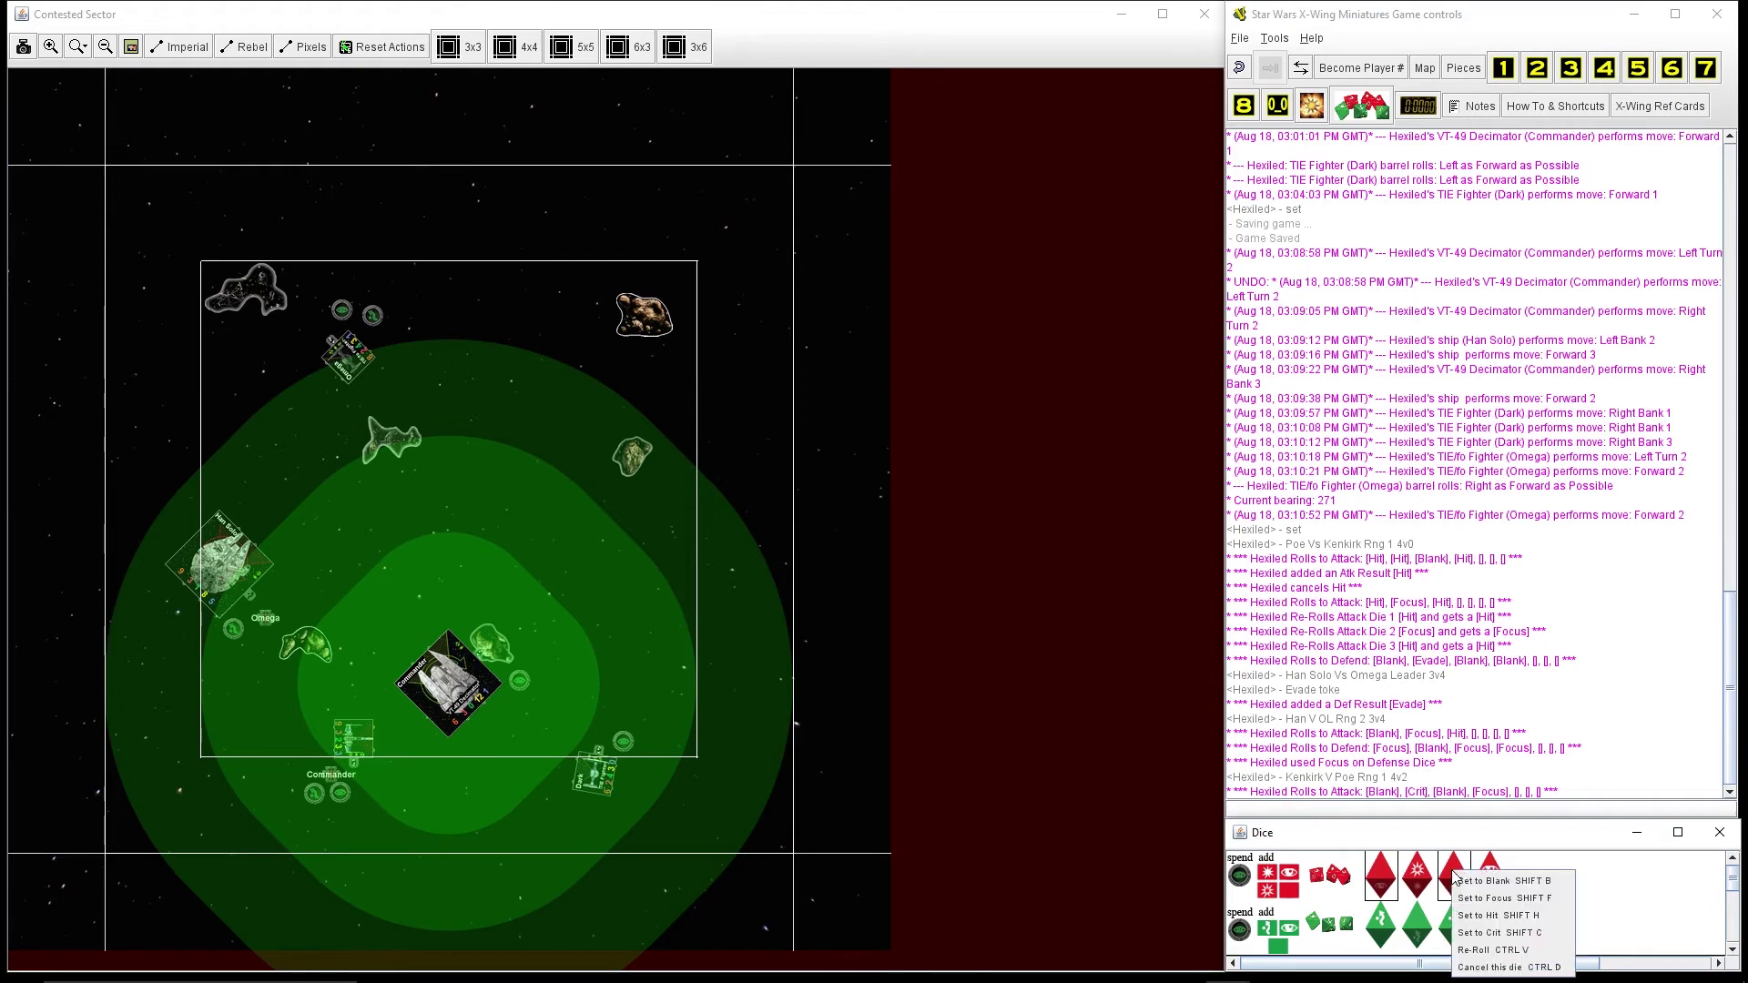
{"action": "left_click", "coordinate": [1529, 952]}
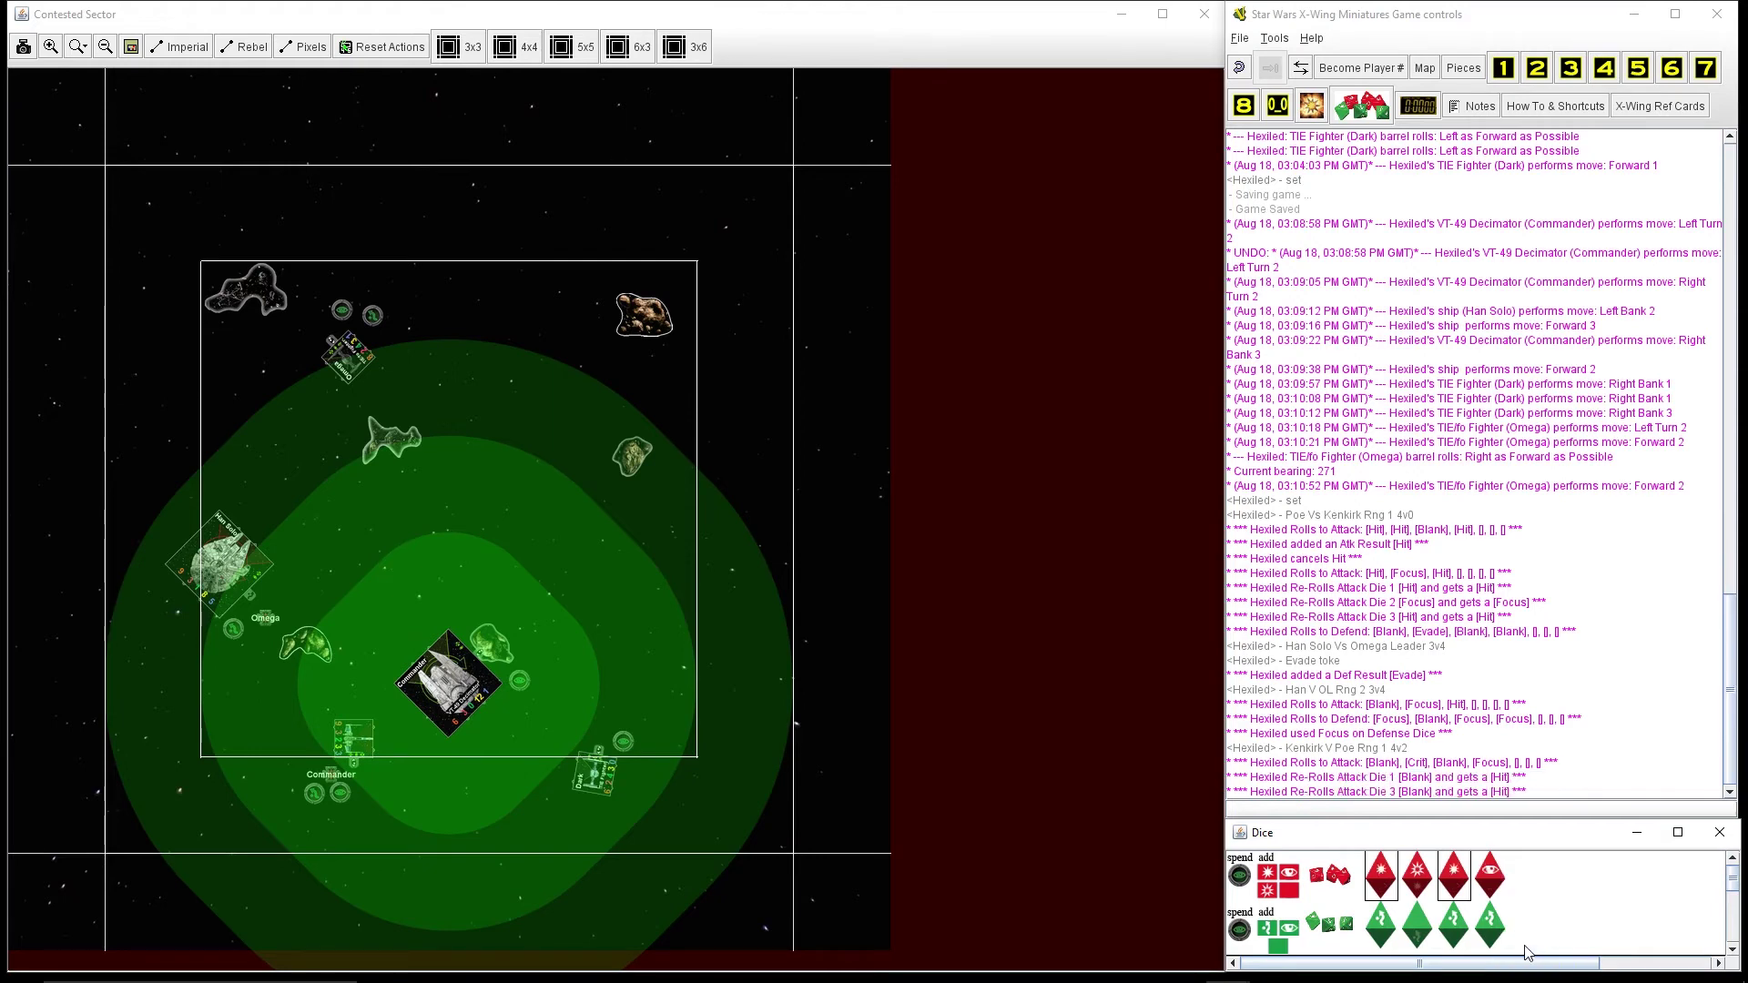
{"action": "left_click", "coordinate": [1239, 879]}
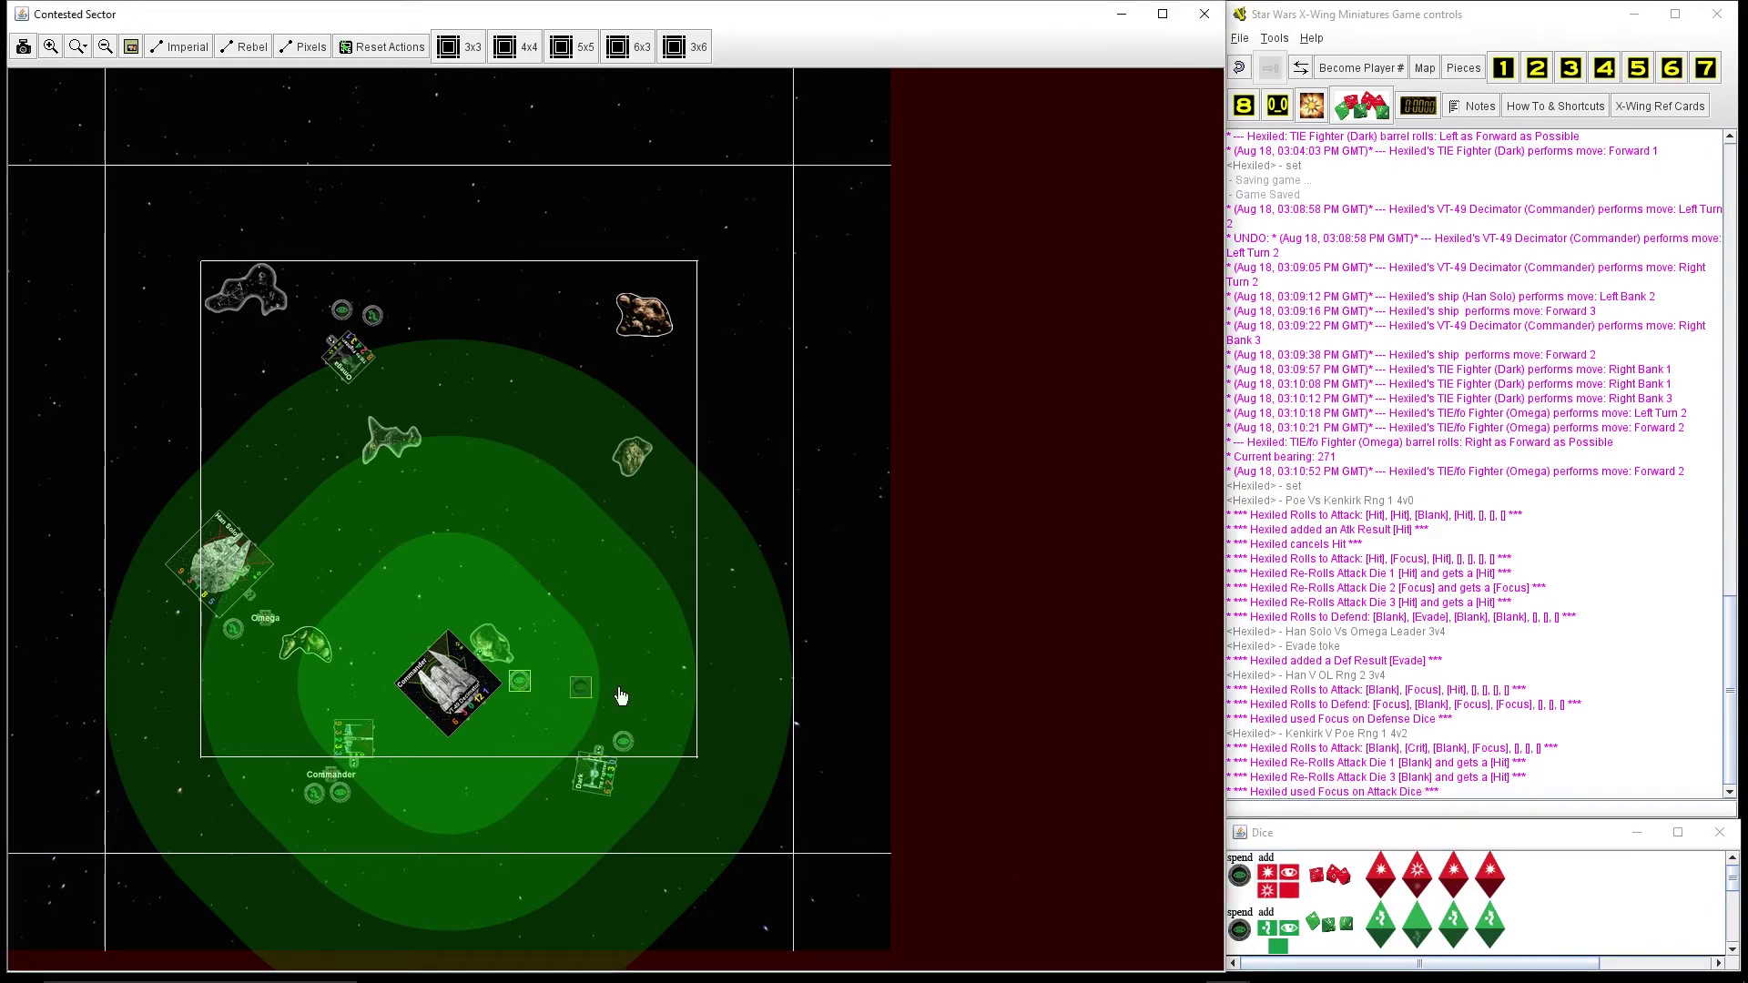
Step: Roll two defence dice, spending focus for an evade and adding one more evade
{"action": "left_click_drag", "start_coordinate": [519, 680], "coordinate": [1014, 656]}
{"action": "left_click", "coordinate": [537, 750]}
{"action": "key", "text": "ctrl+z"}
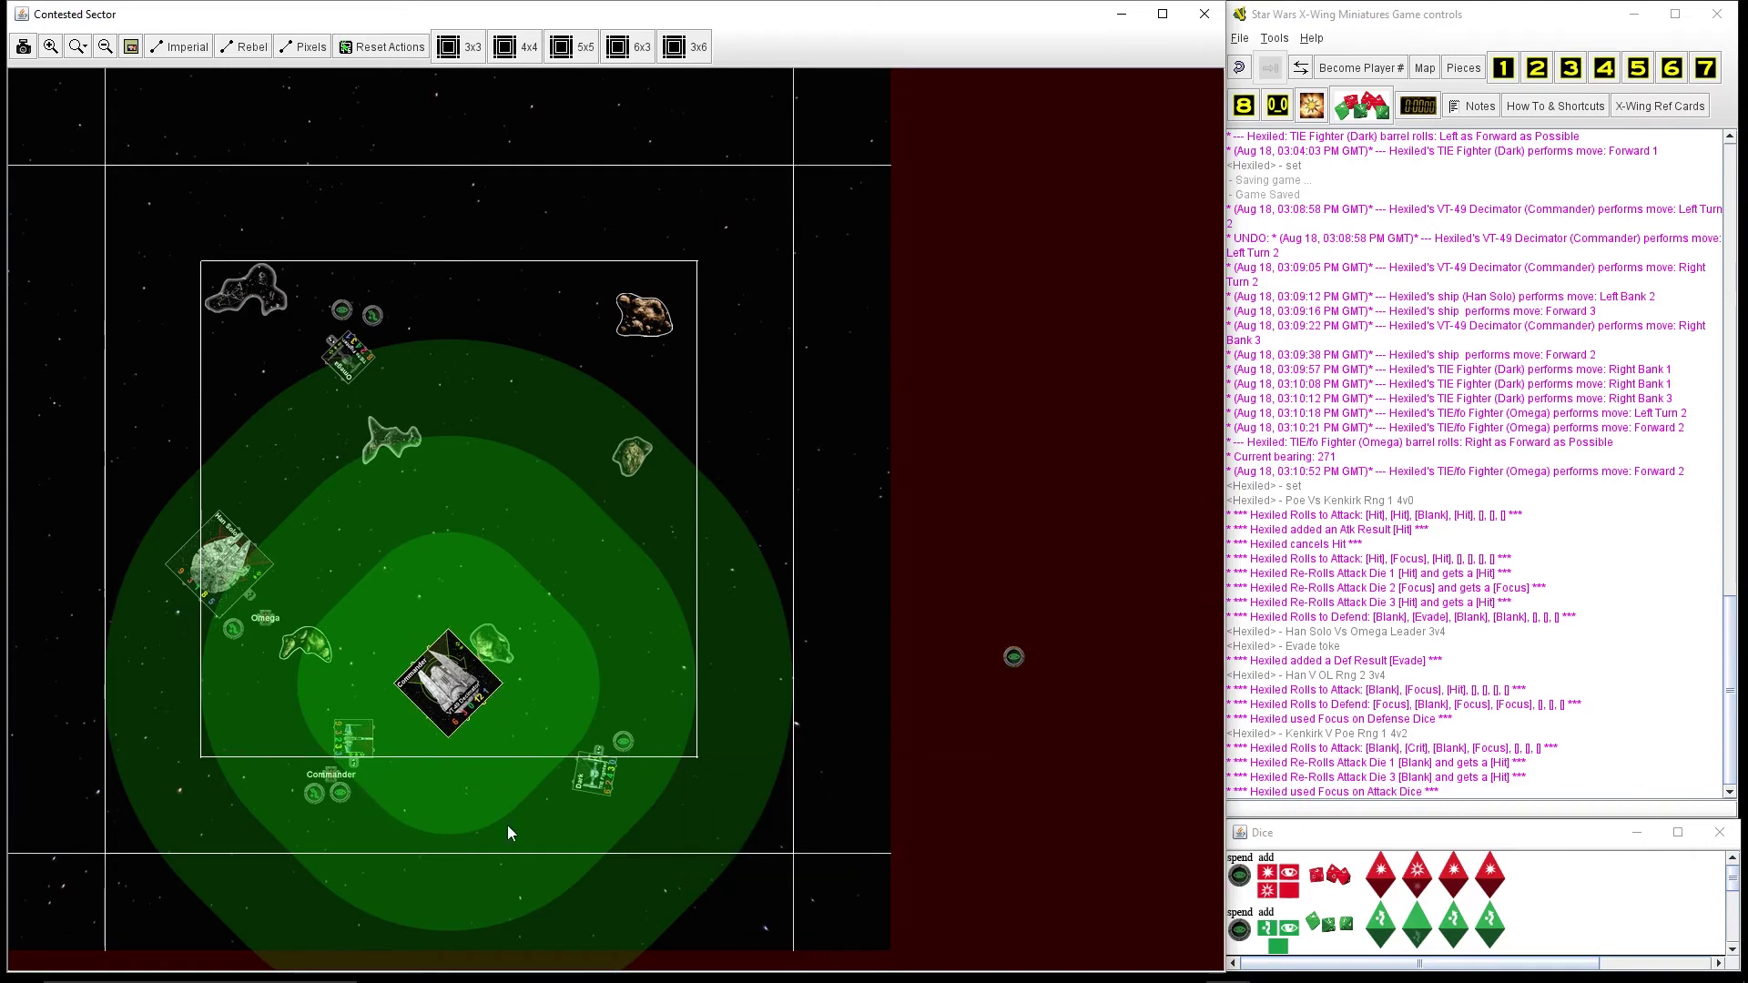
{"action": "right_click", "coordinate": [1338, 930]}
{"action": "left_click", "coordinate": [1382, 891]}
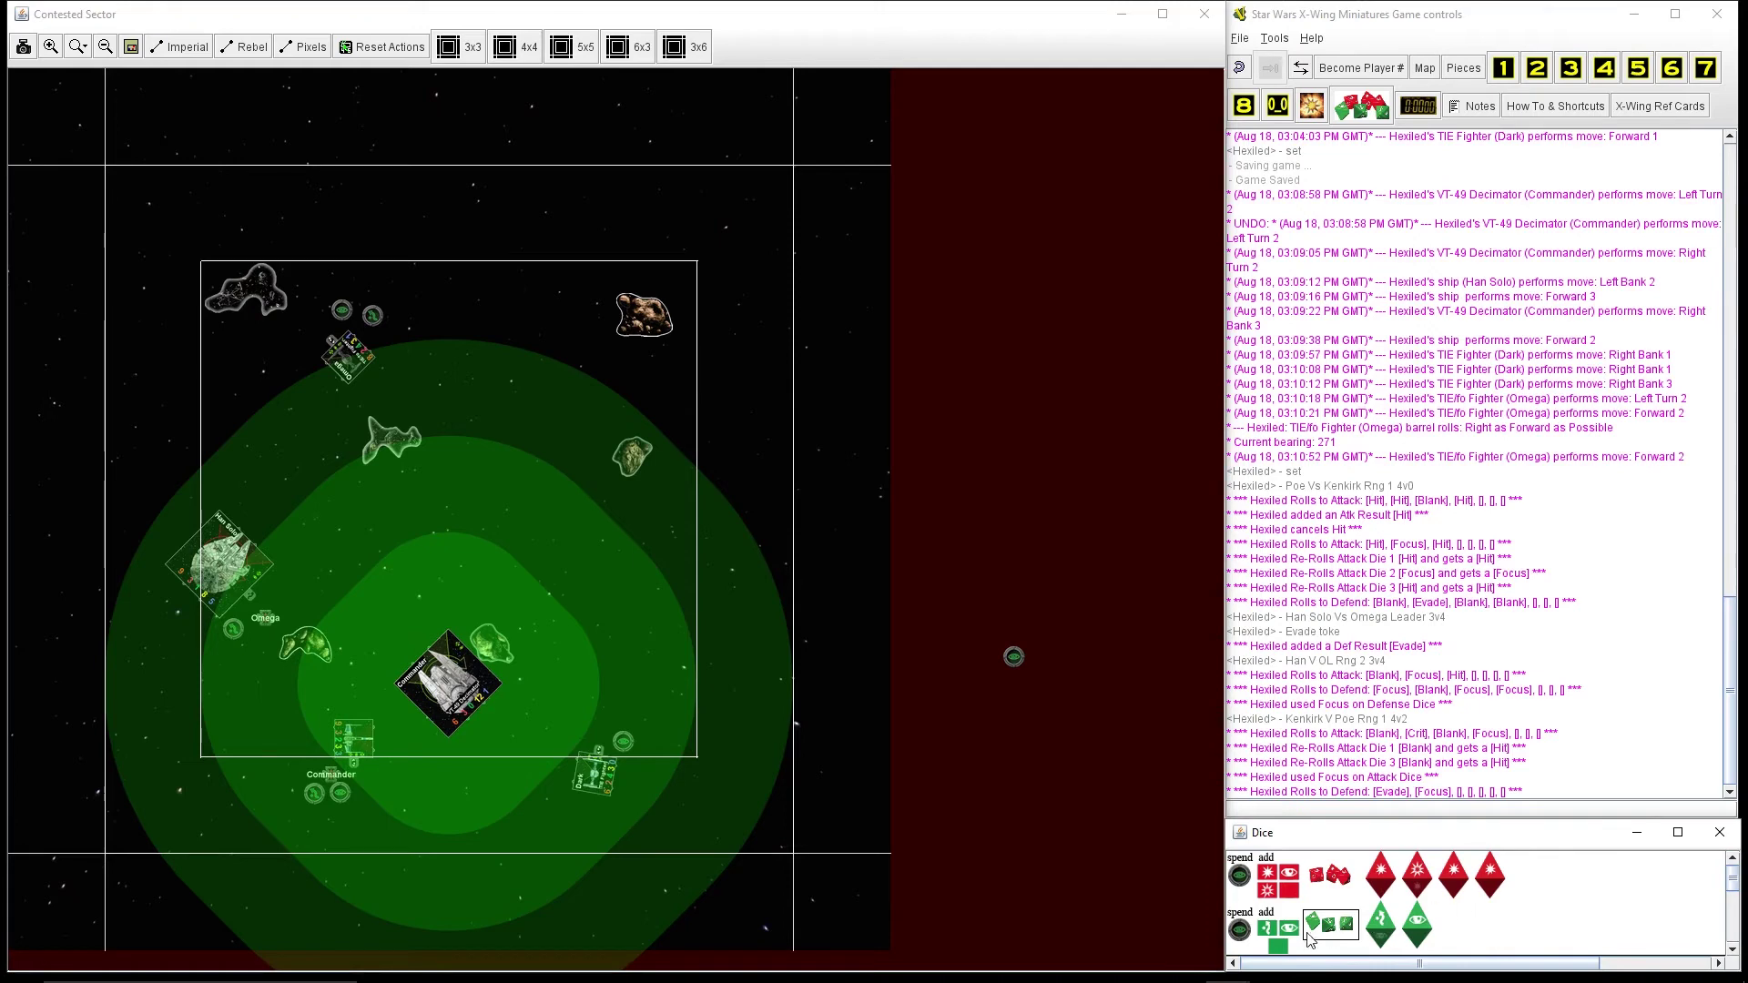
{"action": "left_click", "coordinate": [1243, 933]}
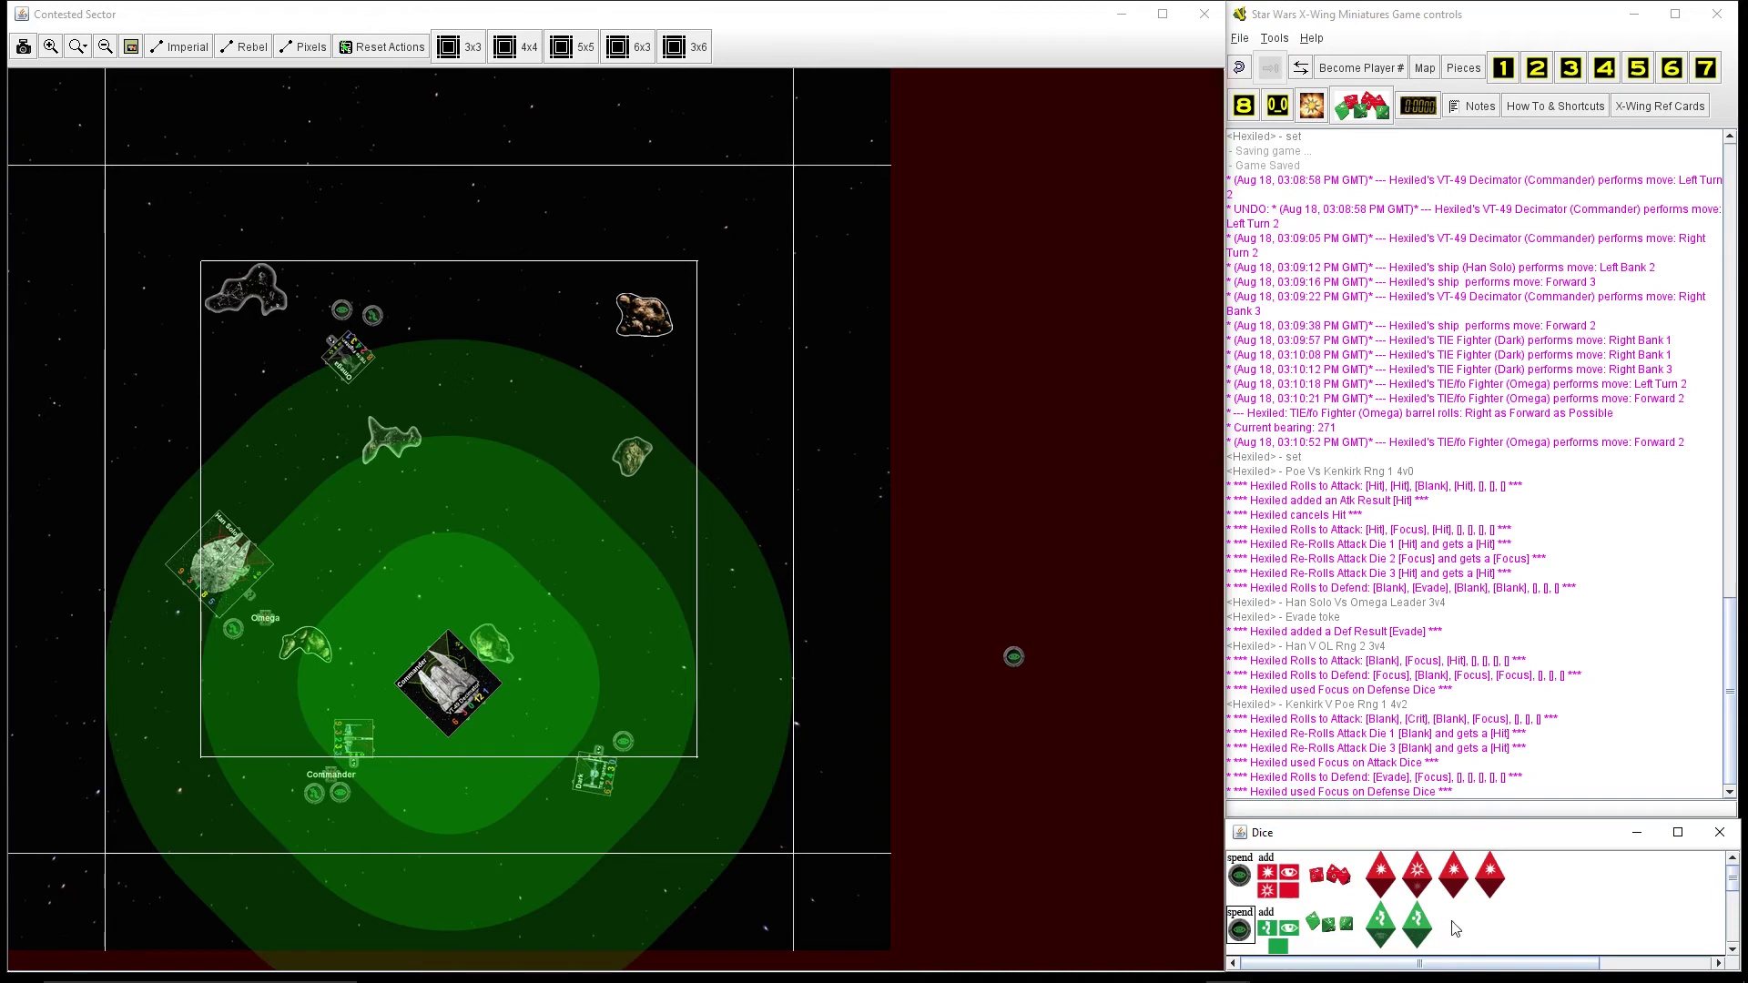
{"action": "left_click", "coordinate": [1268, 930]}
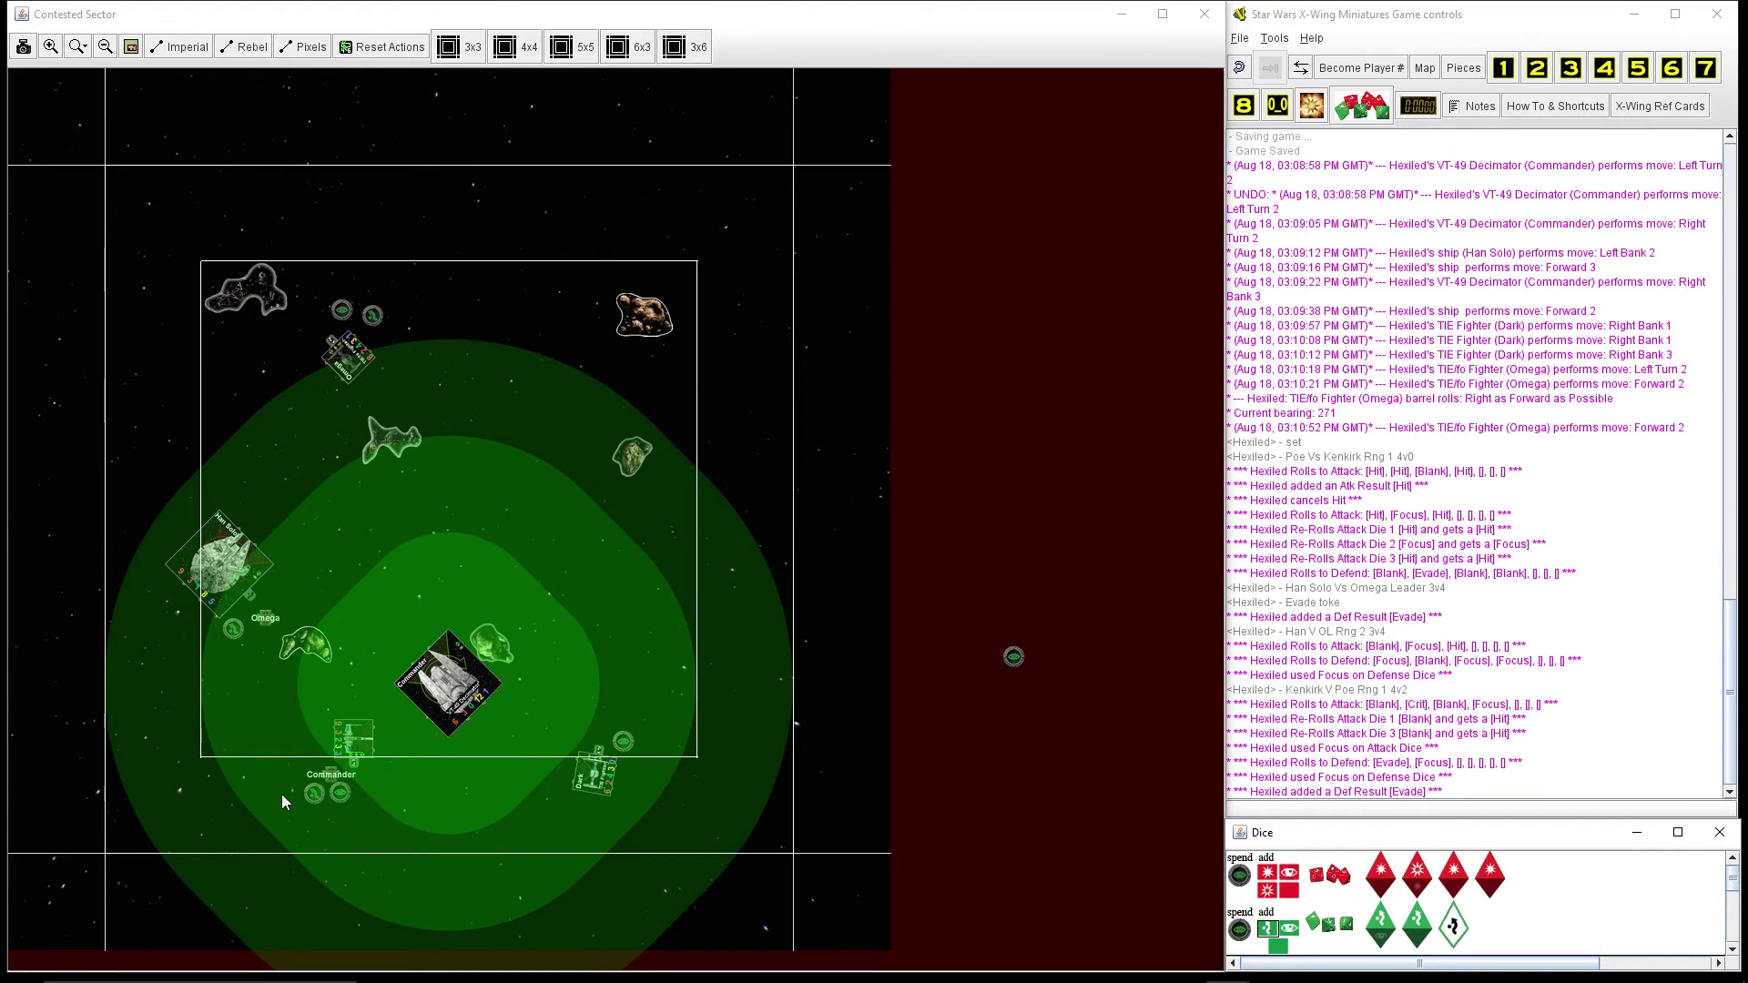
Step: Move the Commander tokens and label aside next to the spare tokens
{"action": "mouse_move", "coordinate": [341, 801]}
{"action": "left_mouse_down"}
{"action": "mouse_move", "coordinate": [303, 788]}
{"action": "mouse_move", "coordinate": [1060, 725]}
{"action": "left_mouse_up"}
{"action": "left_click", "coordinate": [368, 742]}
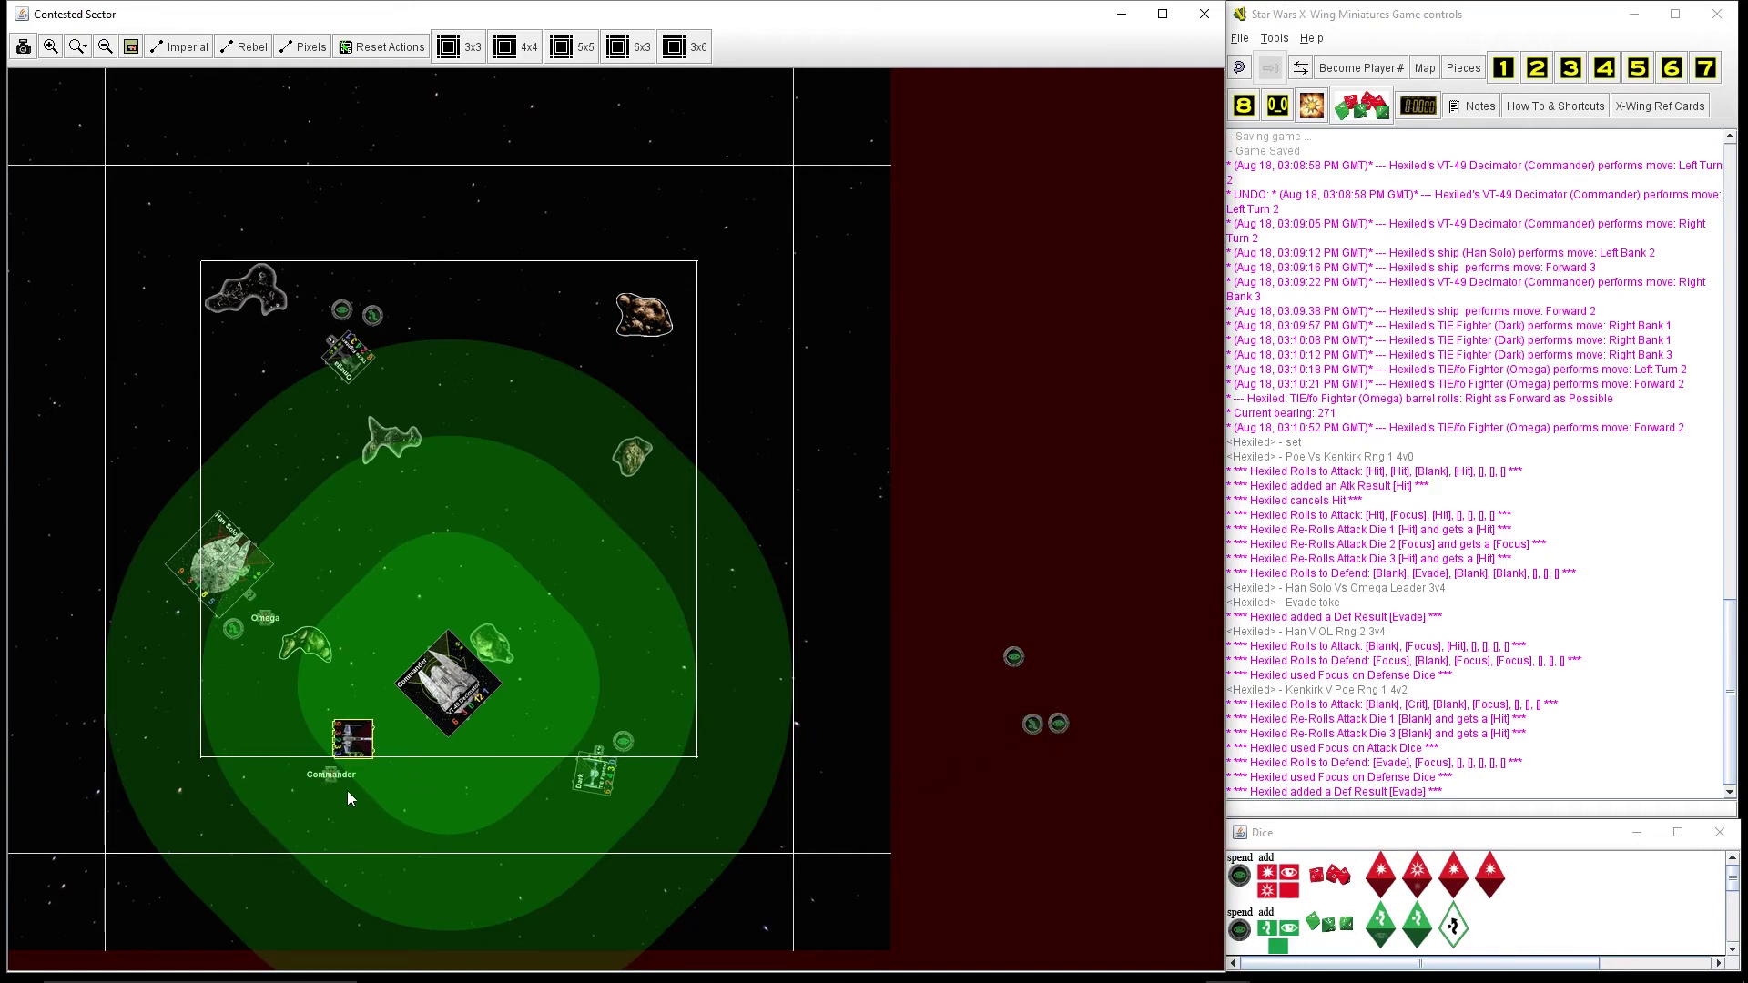
{"action": "left_click_drag", "start_coordinate": [332, 778], "coordinate": [1066, 629]}
{"action": "left_click", "coordinate": [1339, 809]}
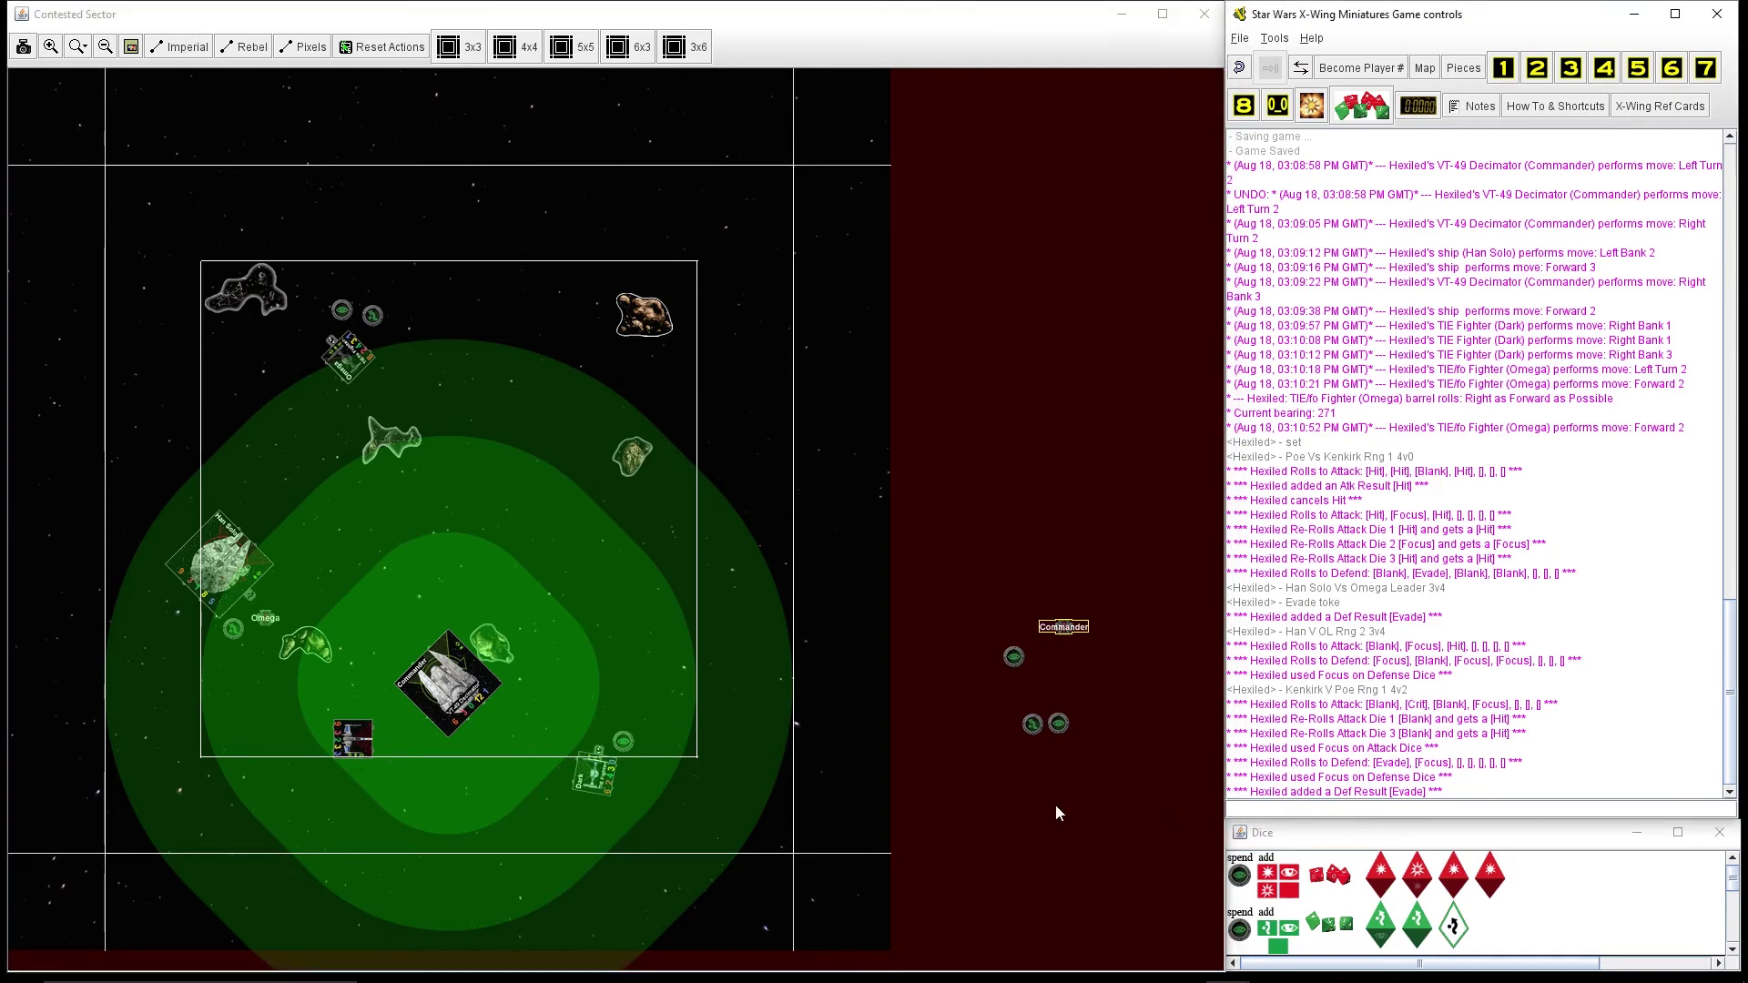
Step: Clear the Decimator's range rings and roll four red attack dice: two hits, two crits
{"action": "left_click", "coordinate": [351, 735]}
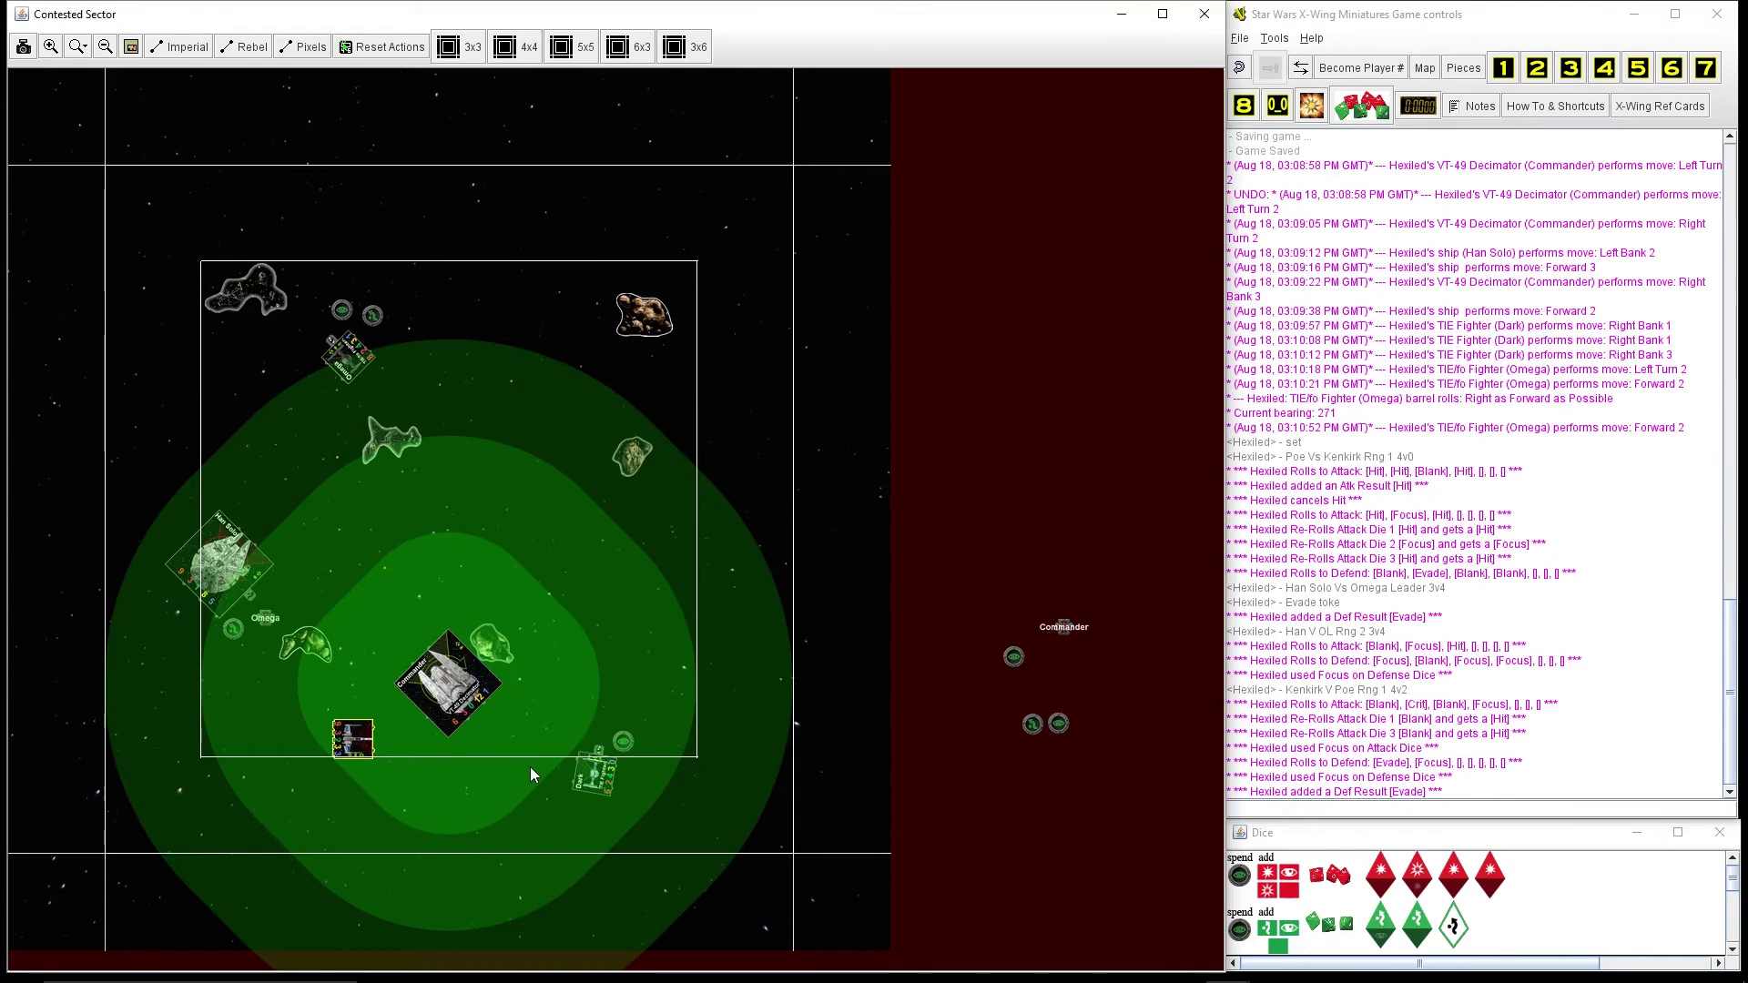
{"action": "key", "text": "ctrl+alt+s"}
{"action": "key", "text": "ctrl+r"}
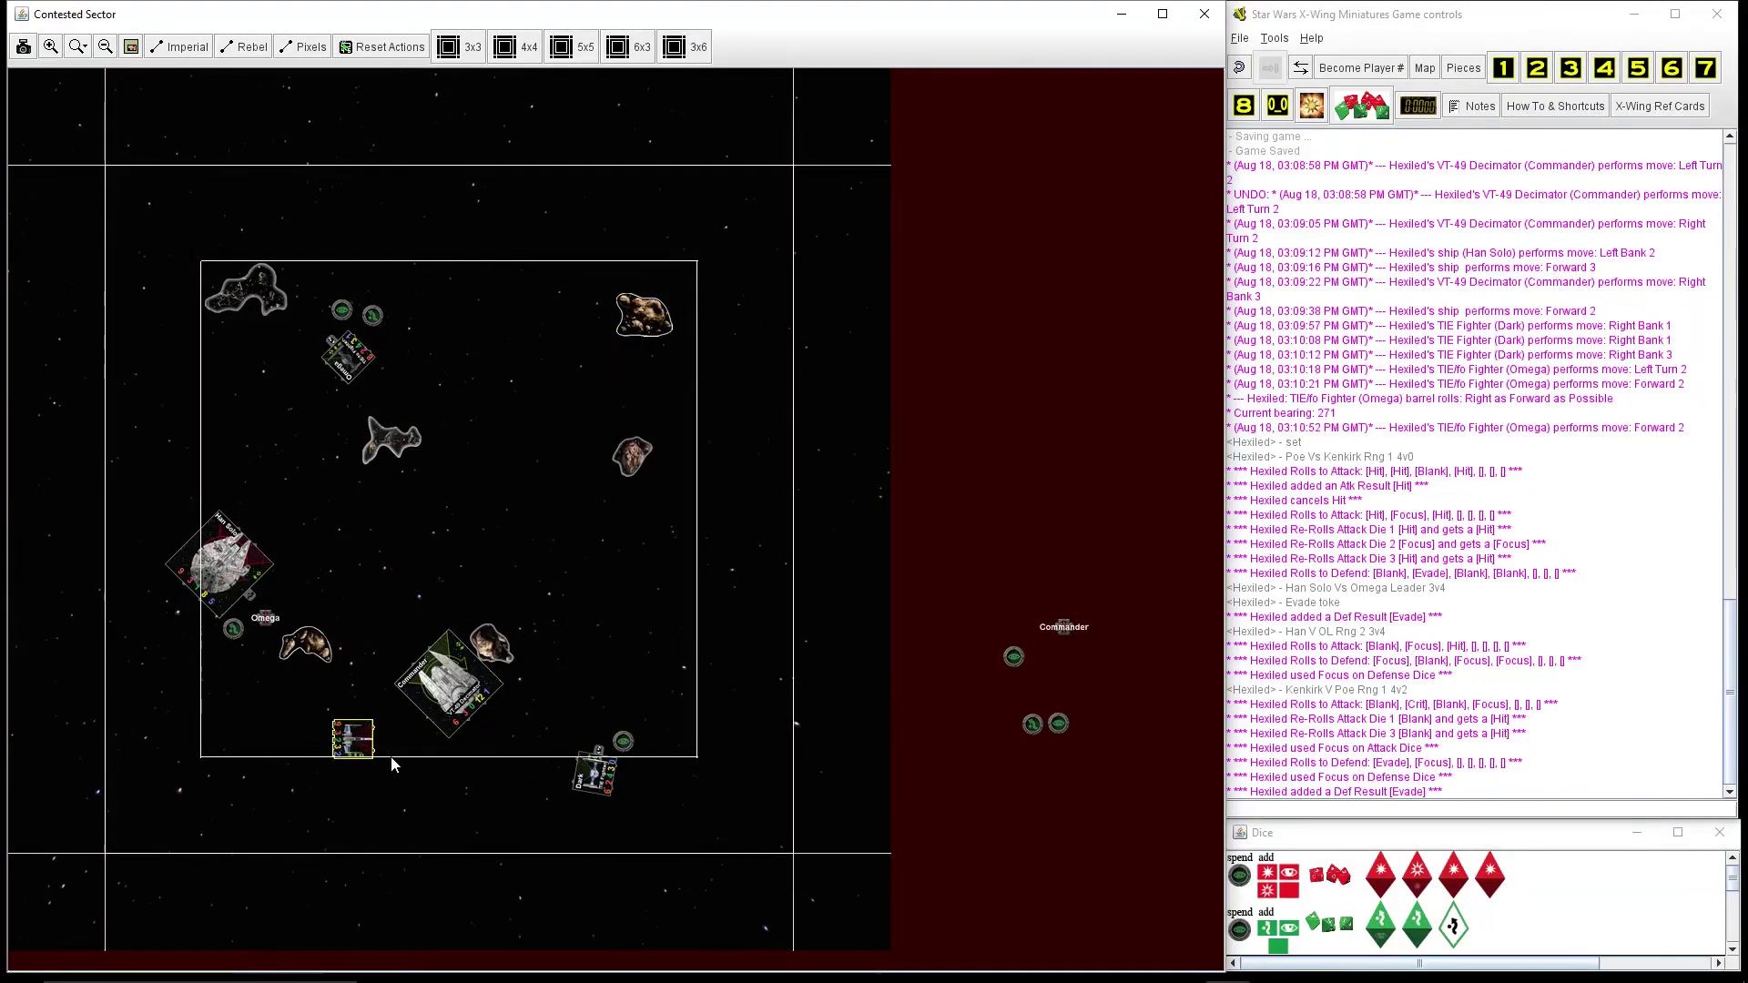
{"action": "left_click", "coordinate": [1331, 878]}
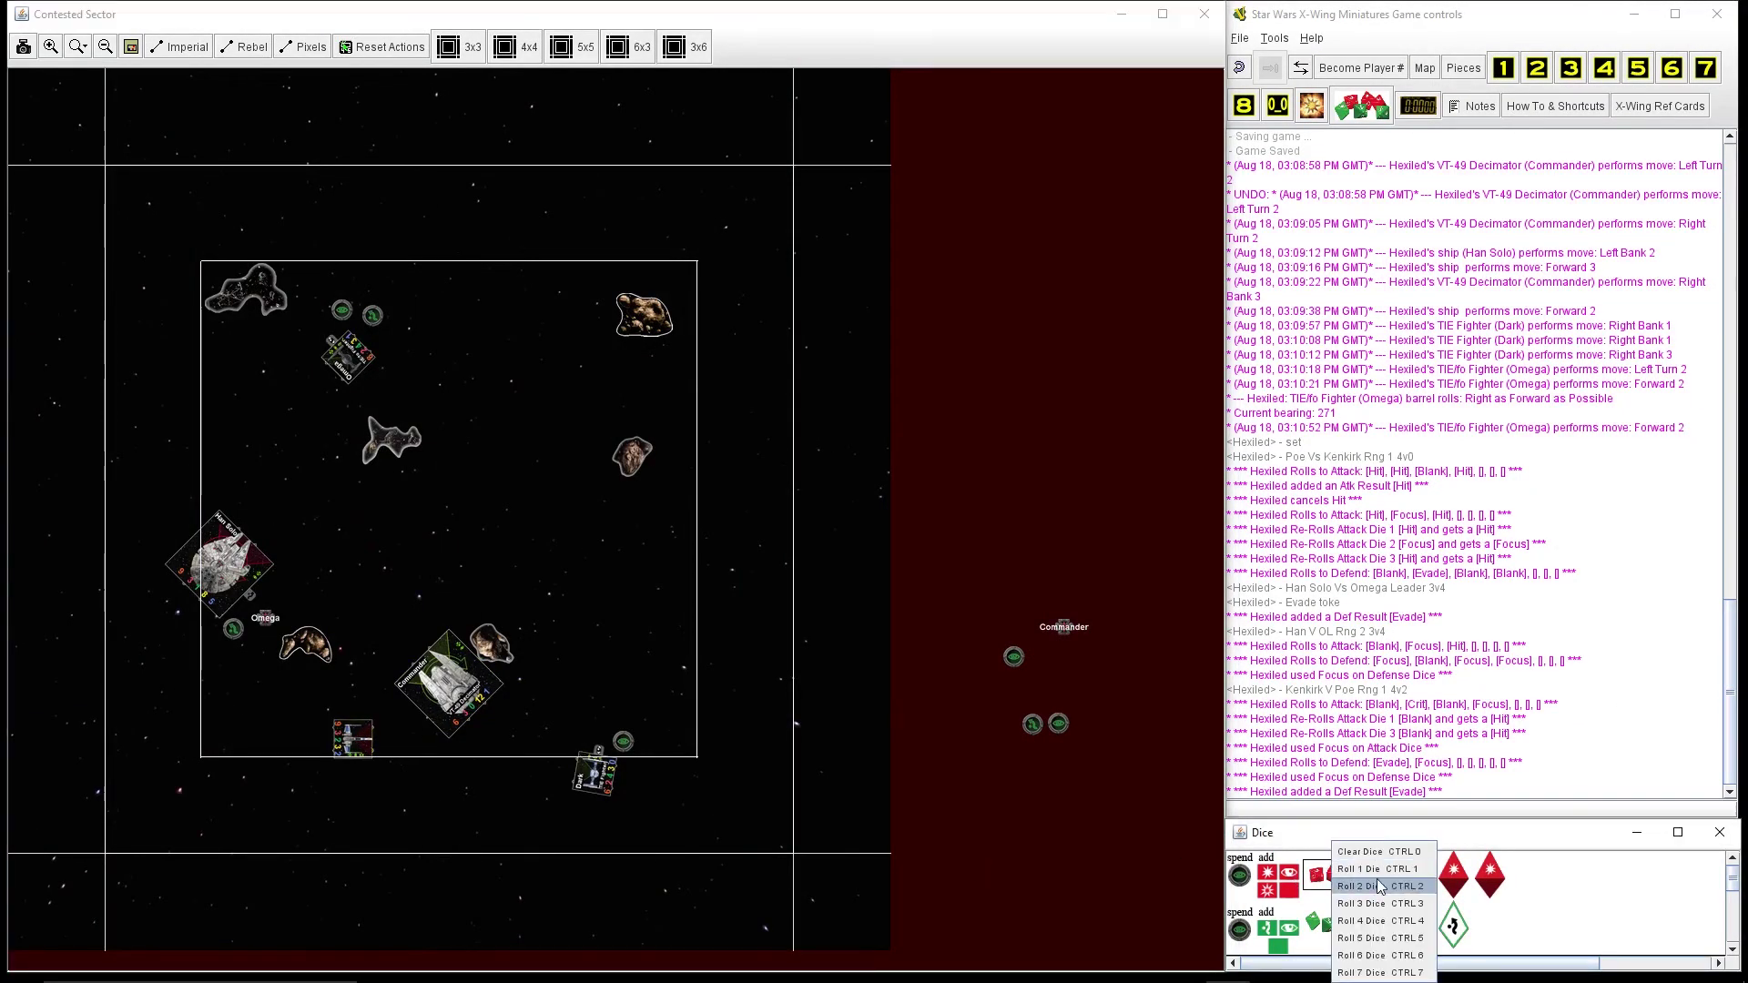
{"action": "left_click", "coordinate": [1409, 928]}
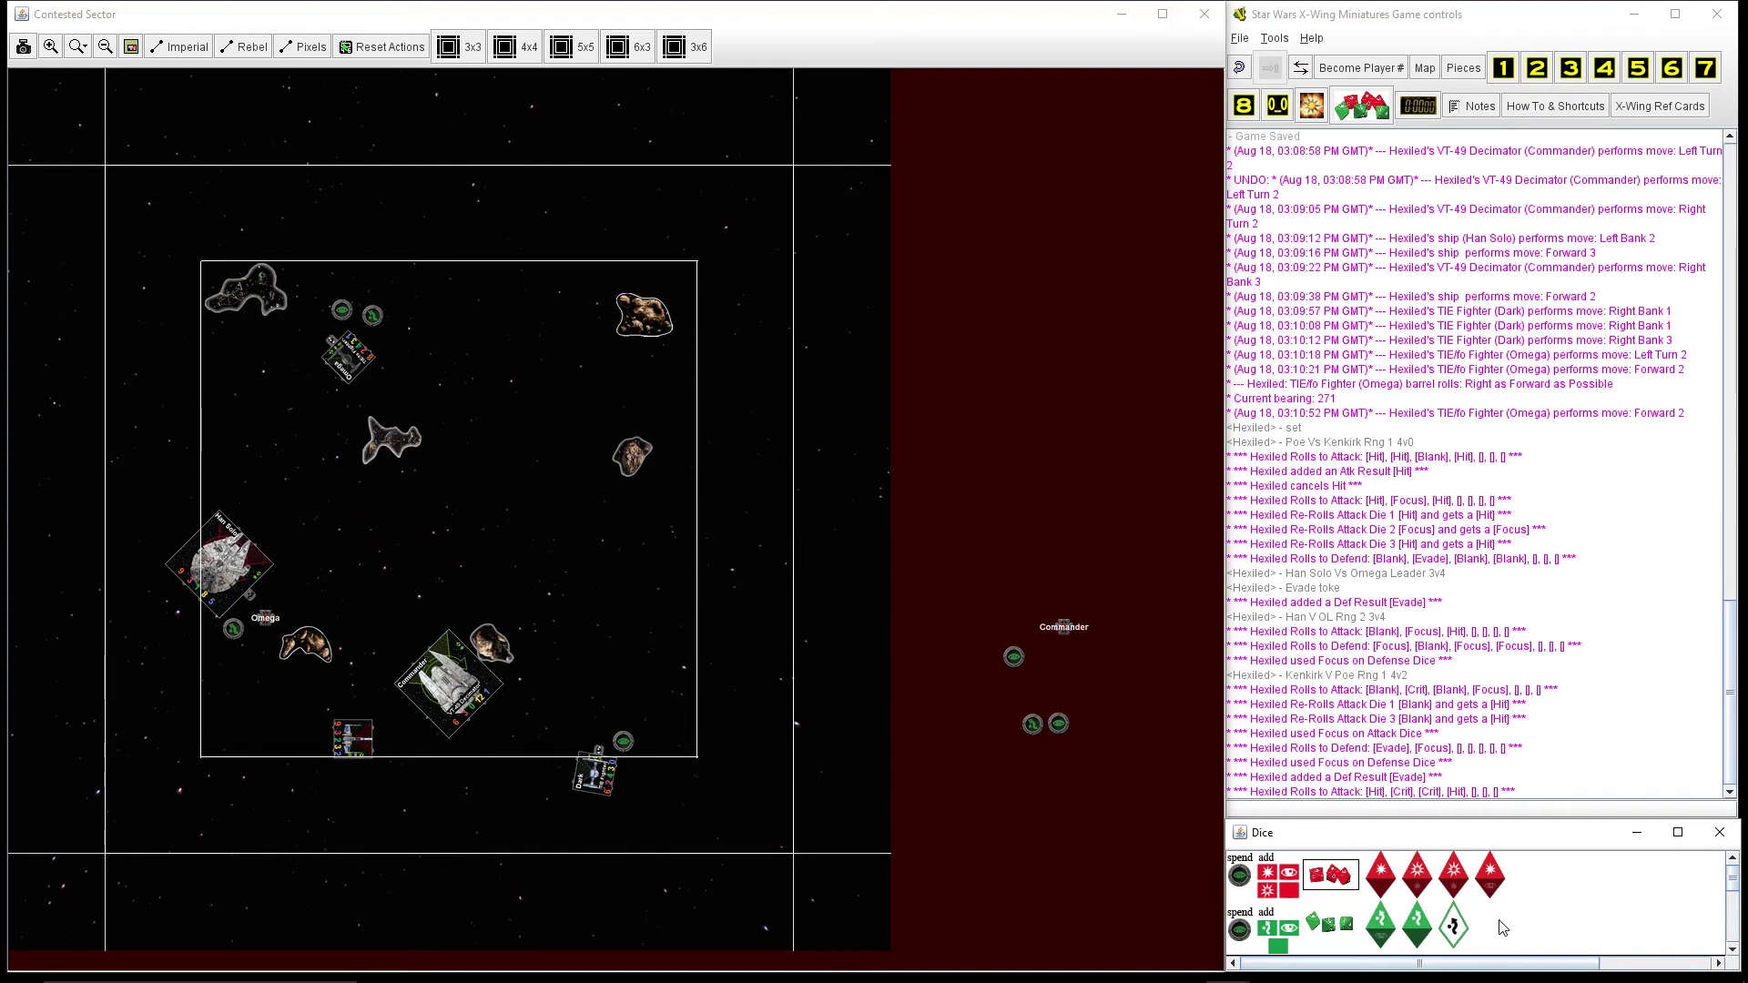
{"action": "left_click", "coordinate": [434, 709]}
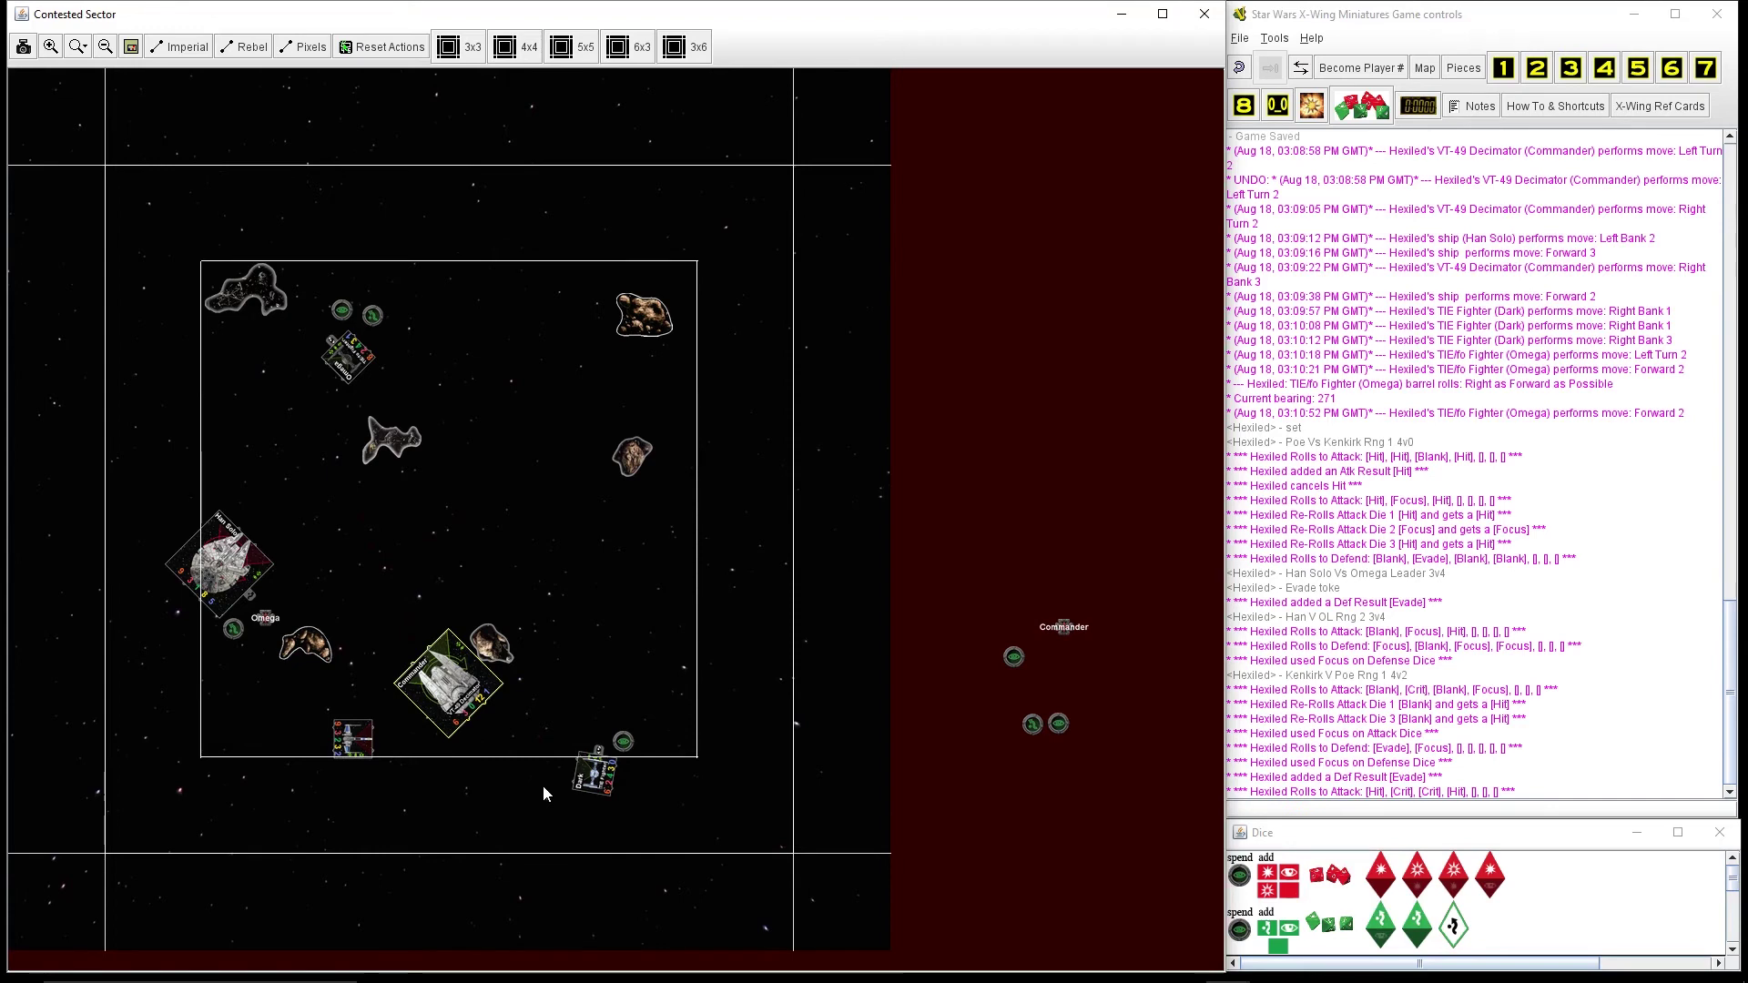
{"action": "key", "text": "ctrl+alt+s"}
{"action": "key", "text": "ctrl+alt+h"}
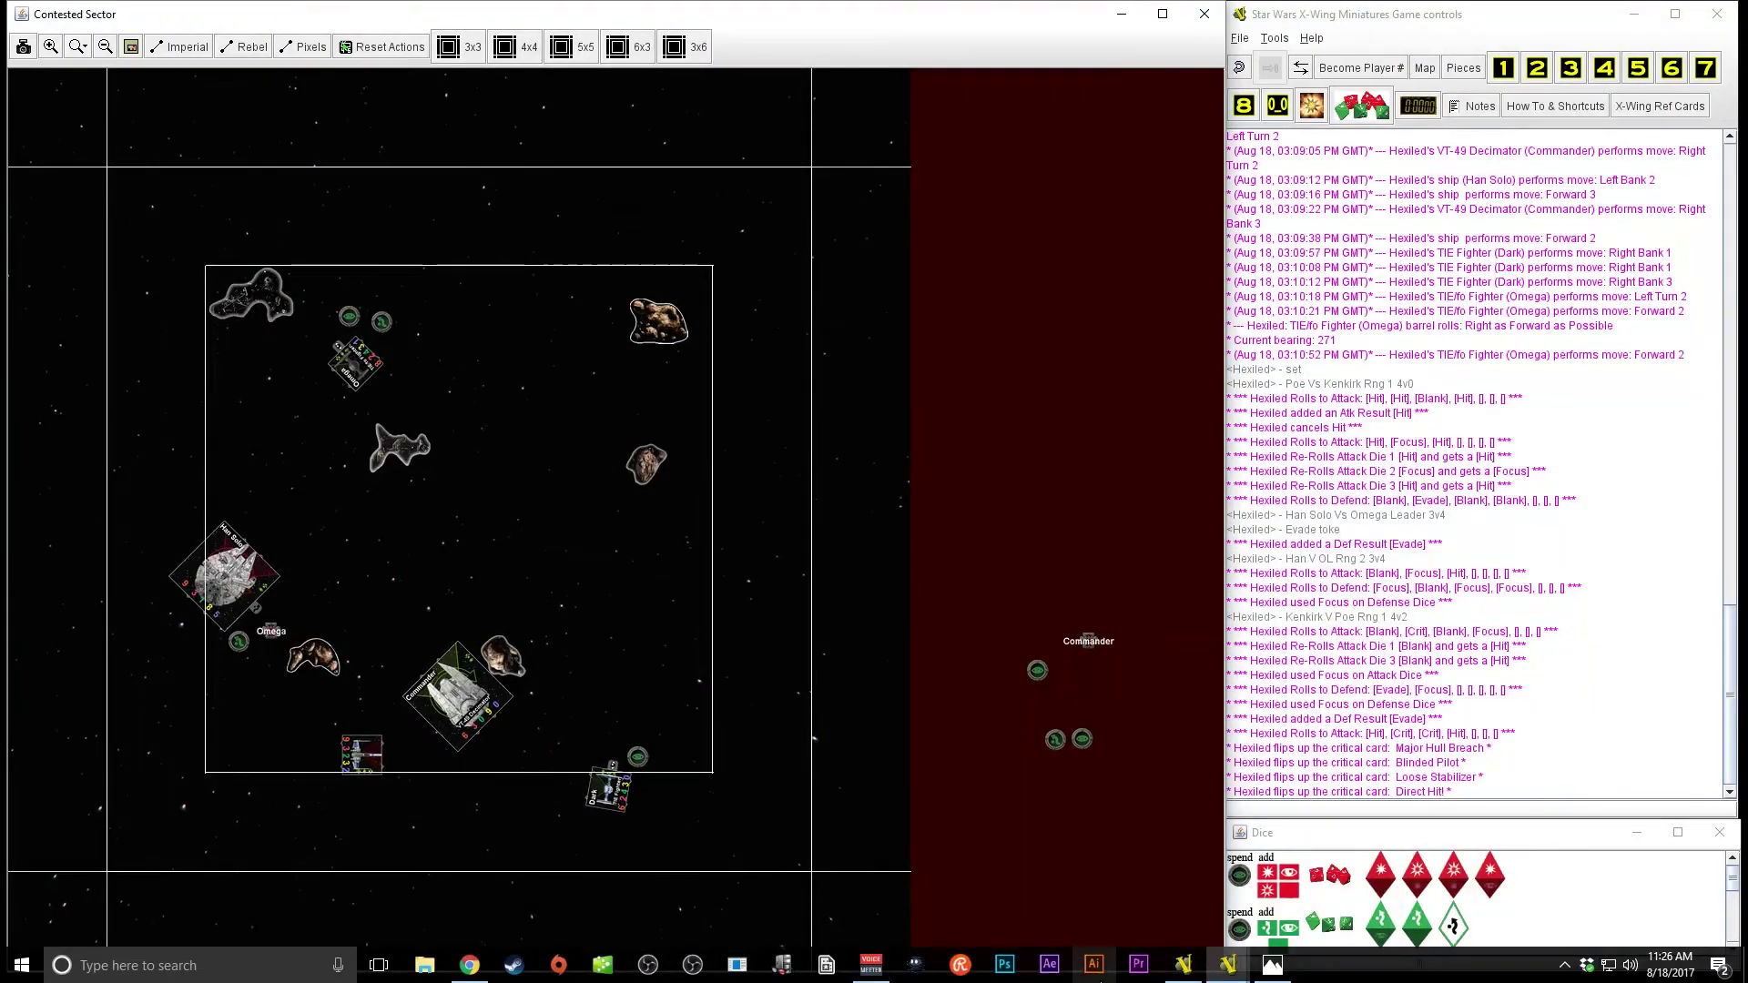
Step: Draw two damage cards, flip them face up, and move them beside the Decimator's upgrades
{"action": "mouse_move", "coordinate": [1229, 966]}
{"action": "left_click", "coordinate": [1390, 888]}
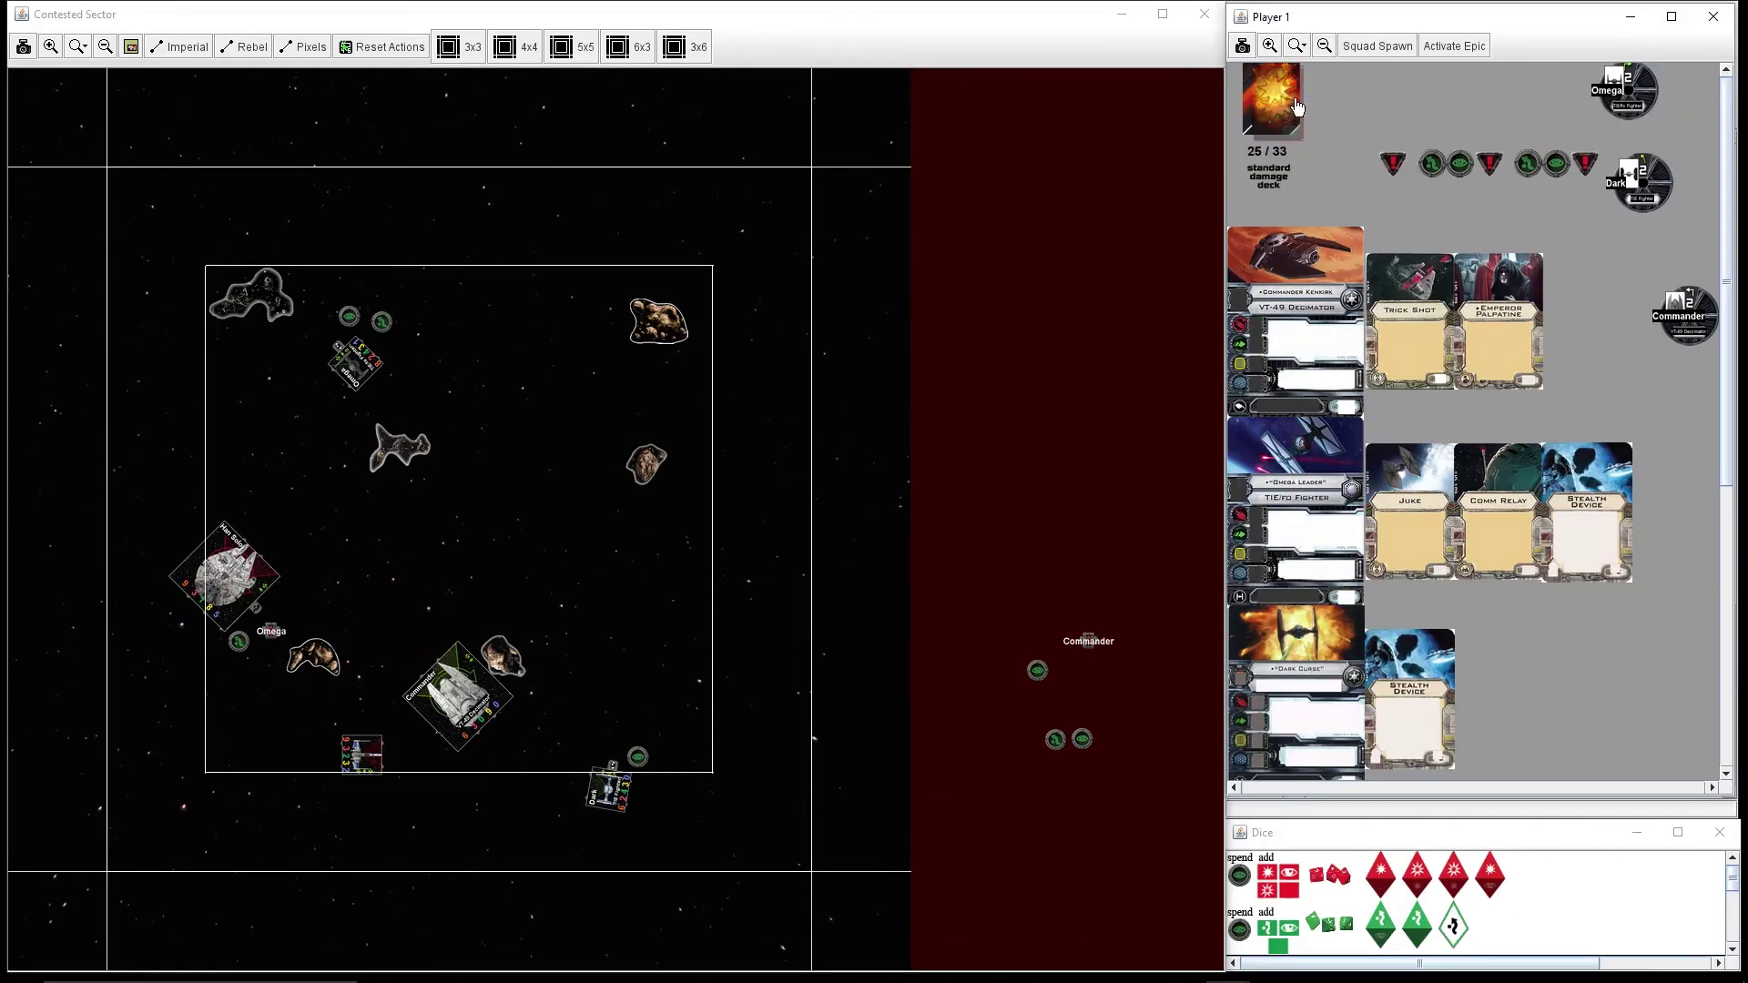
{"action": "left_click_drag", "start_coordinate": [1328, 140], "coordinate": [1528, 312]}
{"action": "left_click_drag", "start_coordinate": [1305, 137], "coordinate": [771, 399]}
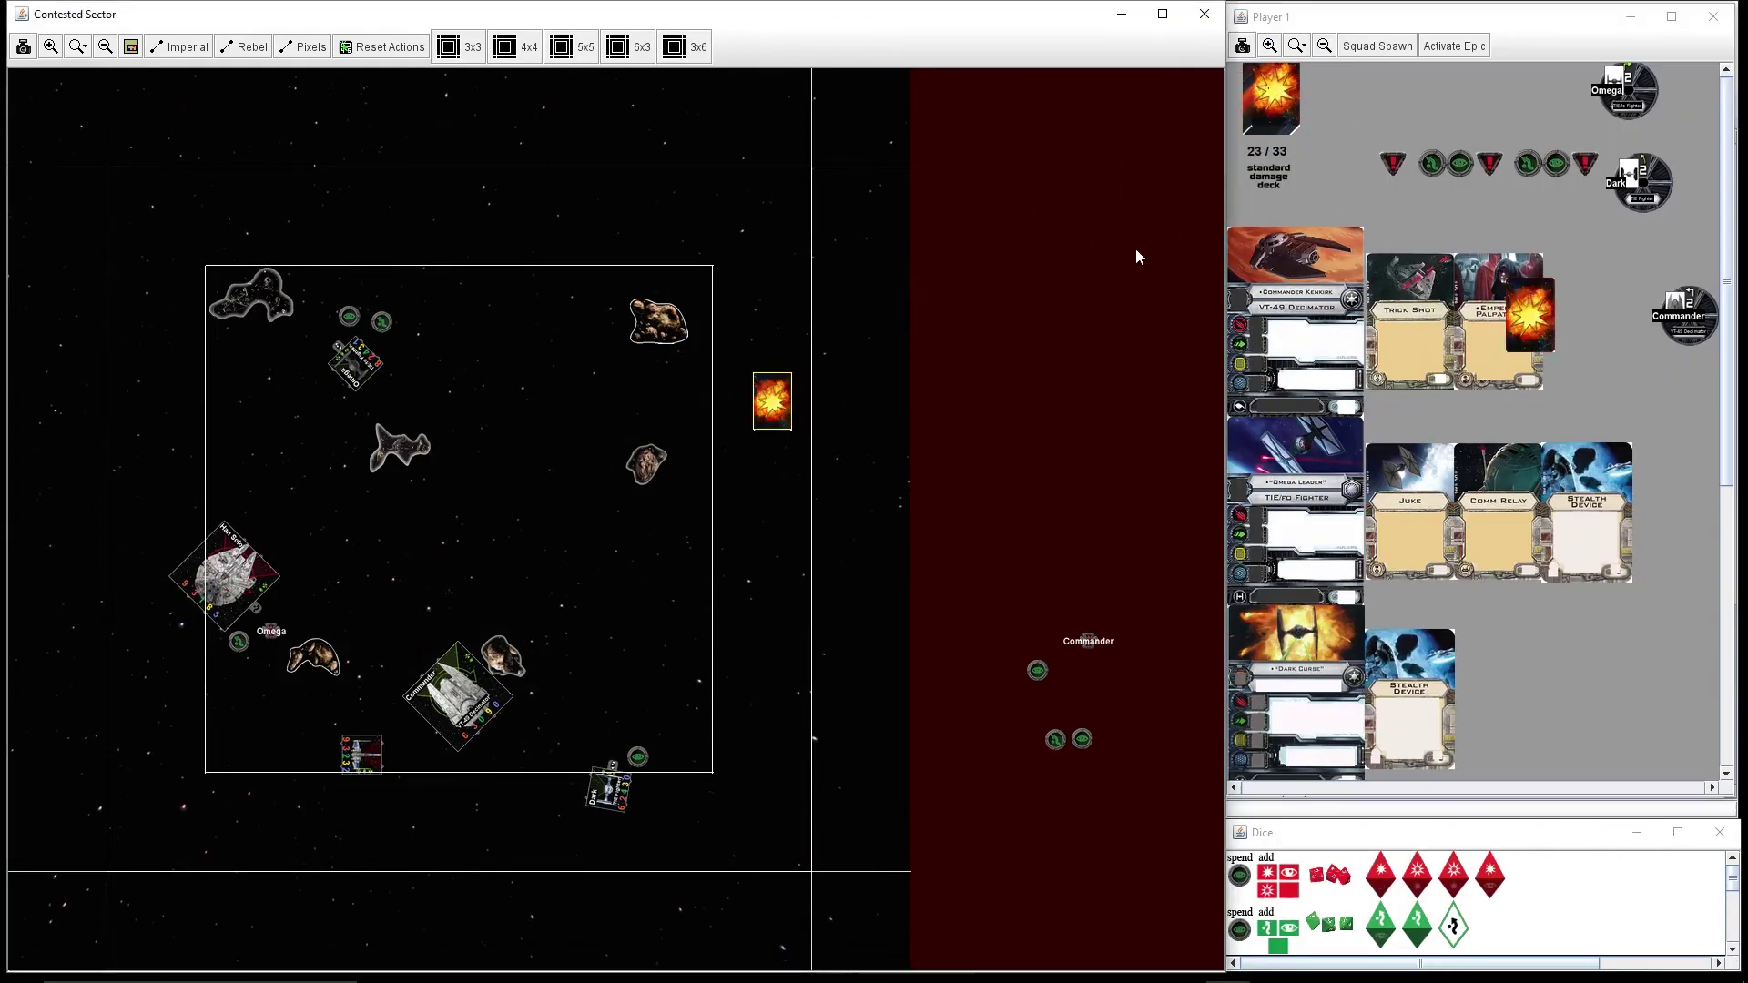
{"action": "left_click_drag", "start_coordinate": [1270, 97], "coordinate": [824, 403]}
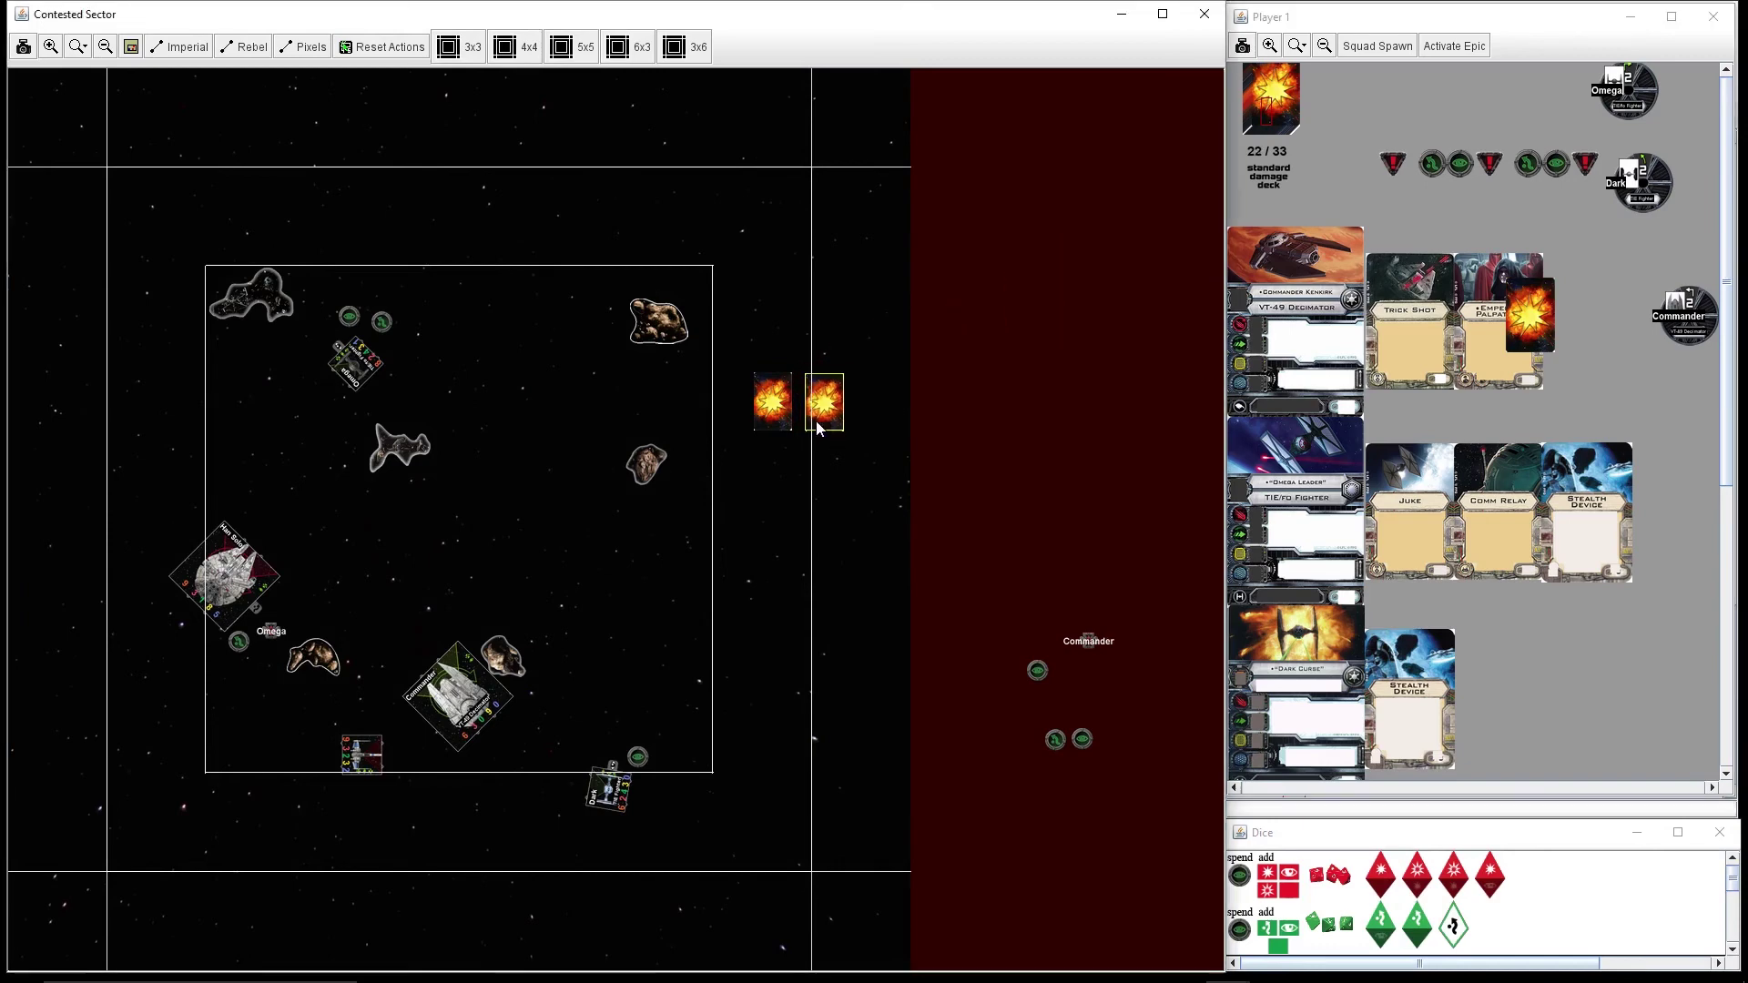
{"action": "left_click_drag", "start_coordinate": [735, 343], "coordinate": [888, 488]}
{"action": "key", "text": "ctrl+f"}
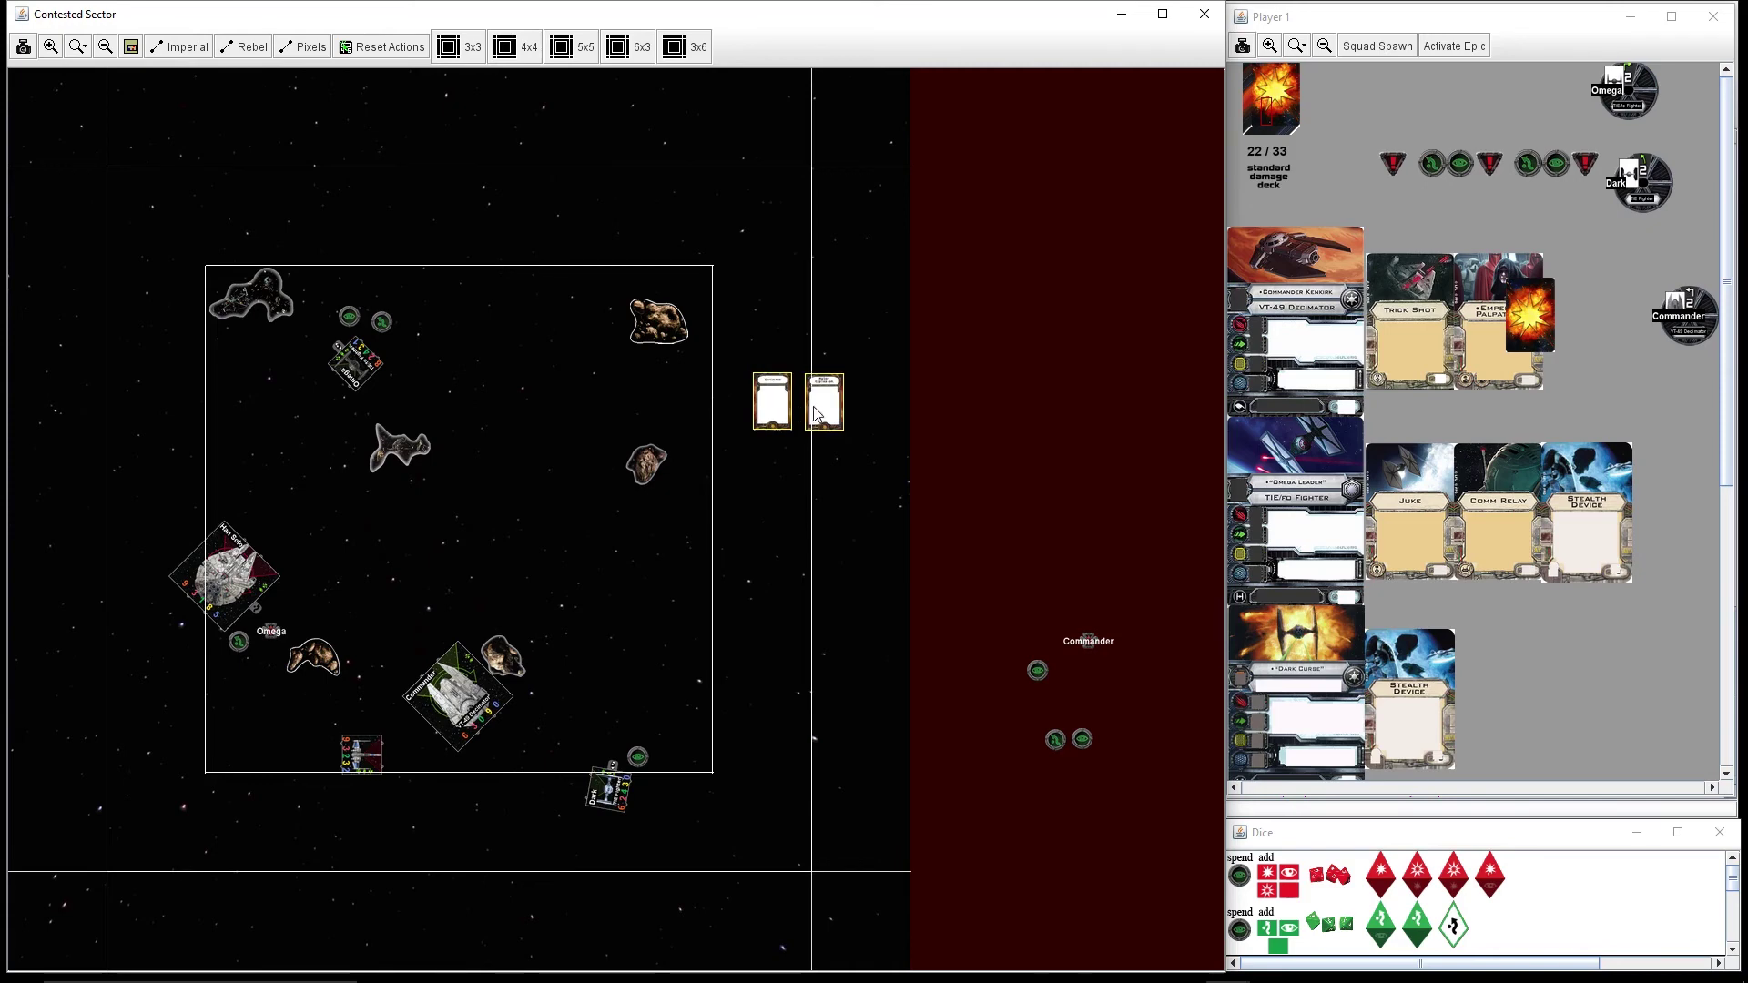
{"action": "mouse_move", "coordinate": [823, 403]}
{"action": "left_click_drag", "start_coordinate": [824, 414], "coordinate": [1557, 339]}
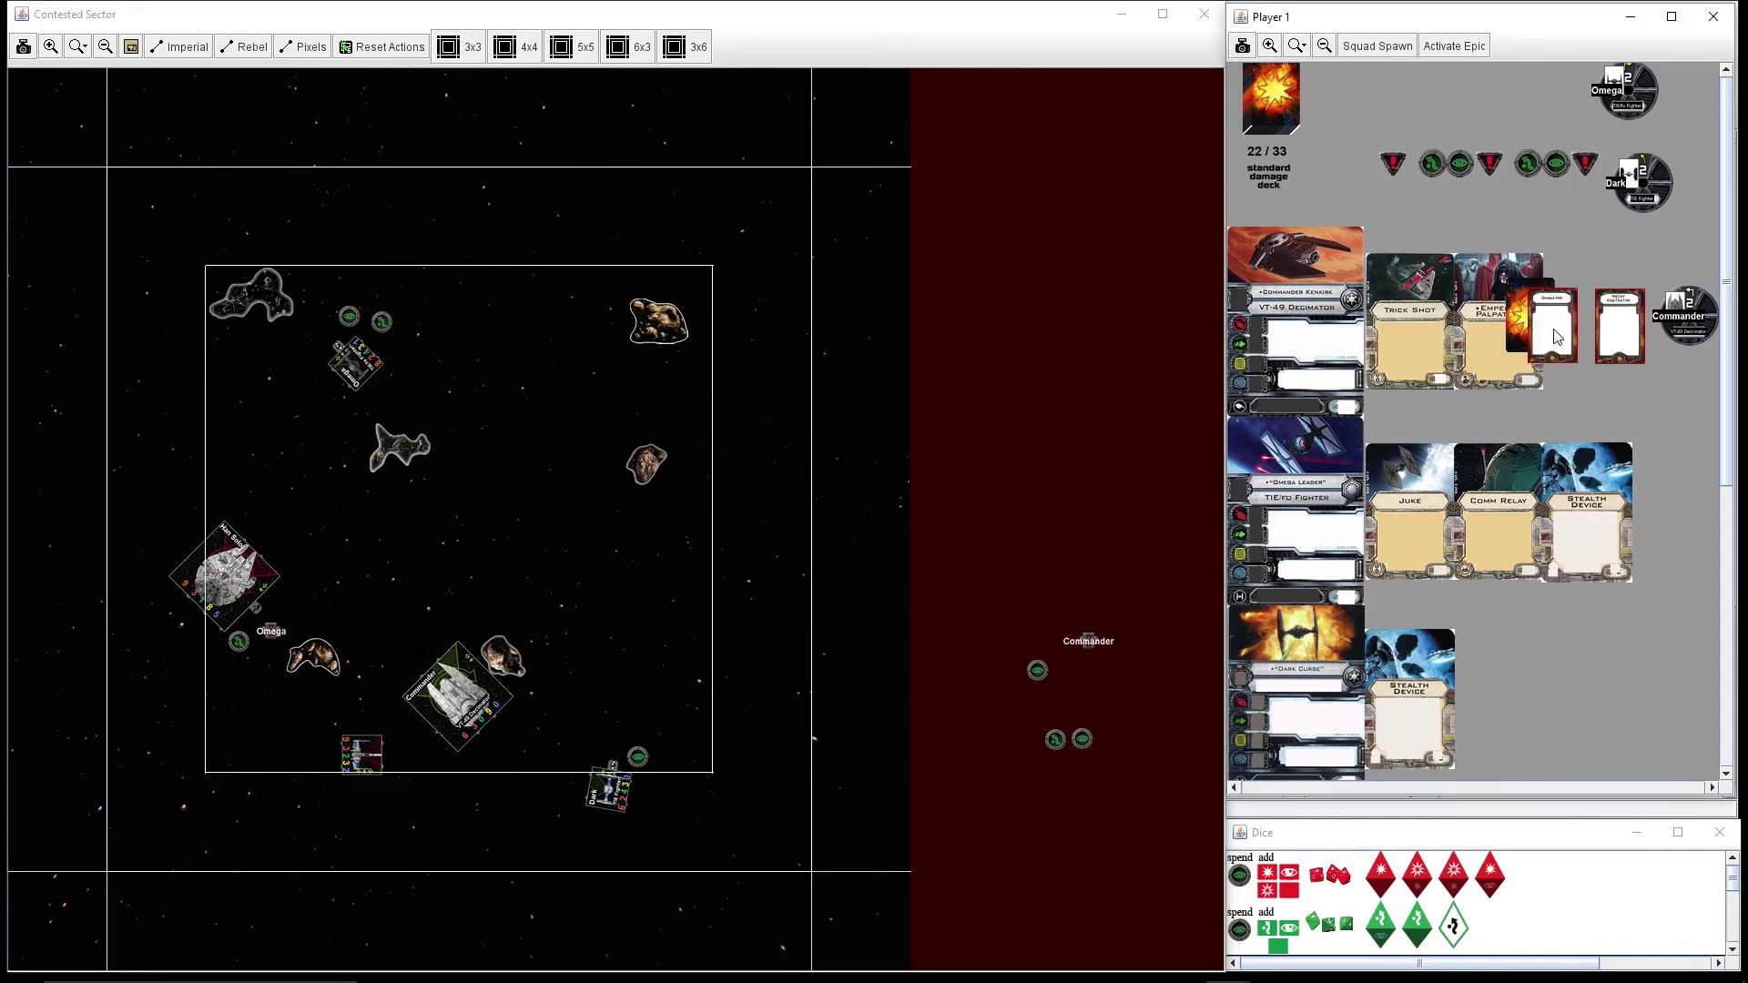
{"action": "left_click", "coordinate": [468, 724]}
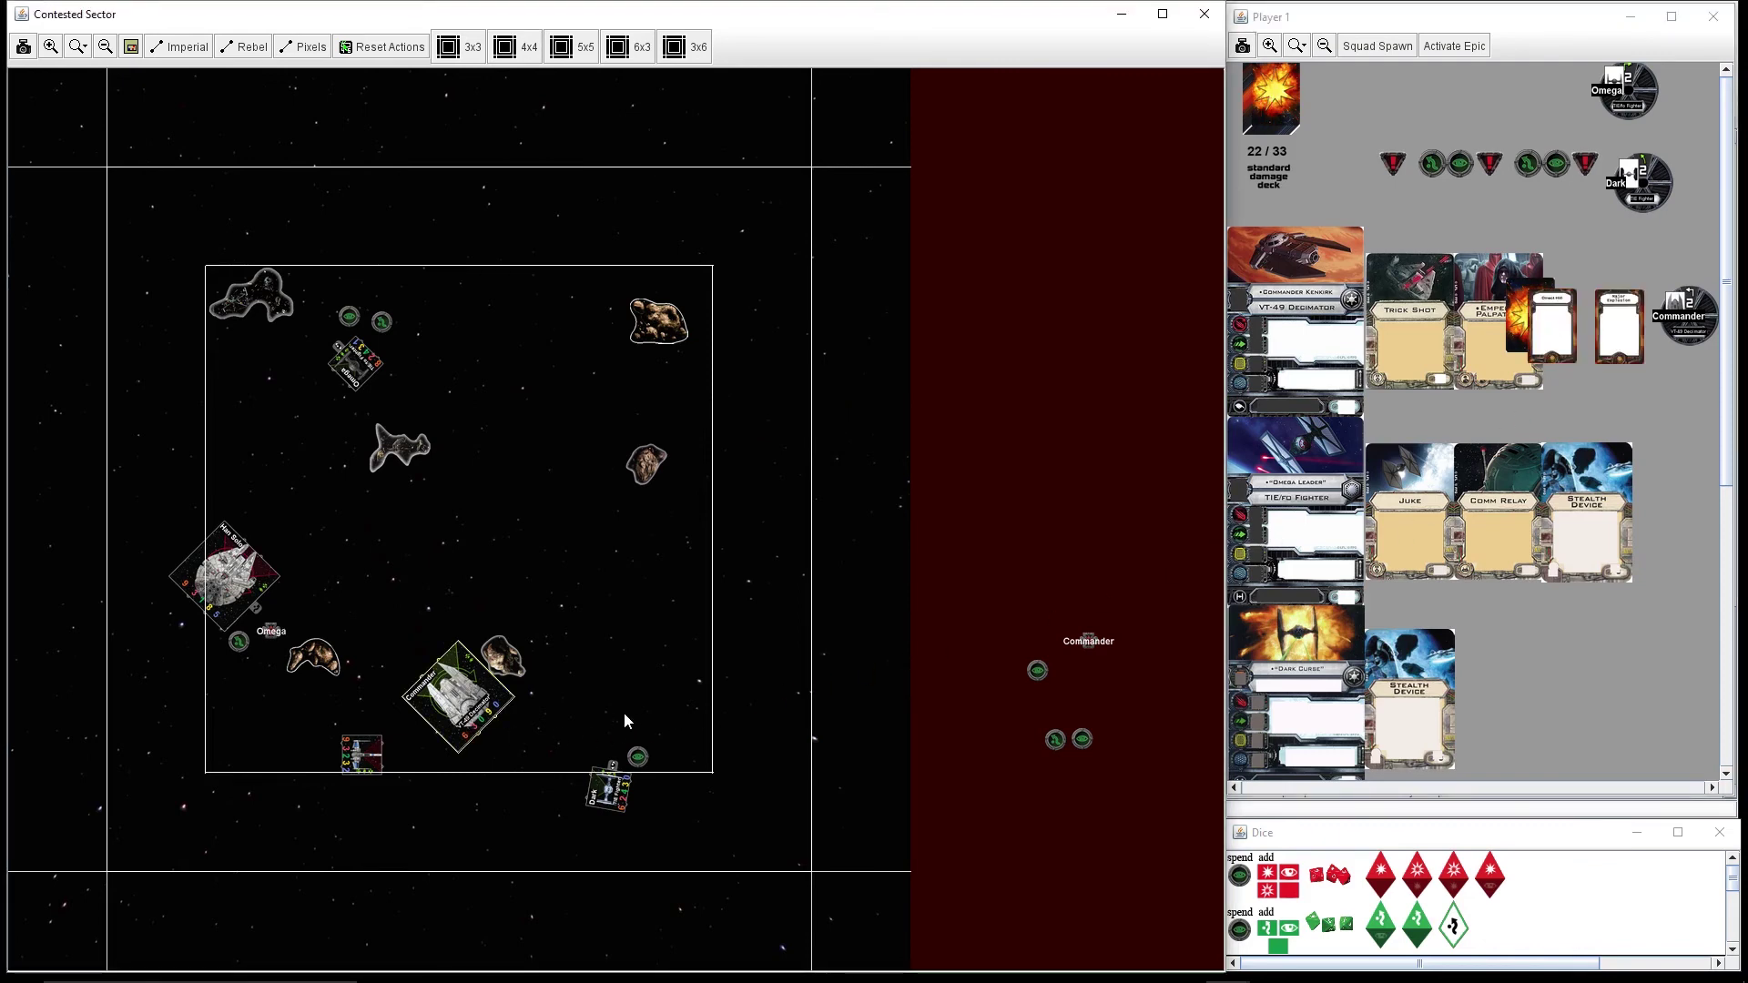
{"action": "key", "text": "ctrl+alt+h"}
Step: Roll one red attack die and place a face-up Weapons Failure card beside the Decimator's upgrades
{"action": "right_click", "coordinate": [1336, 875]}
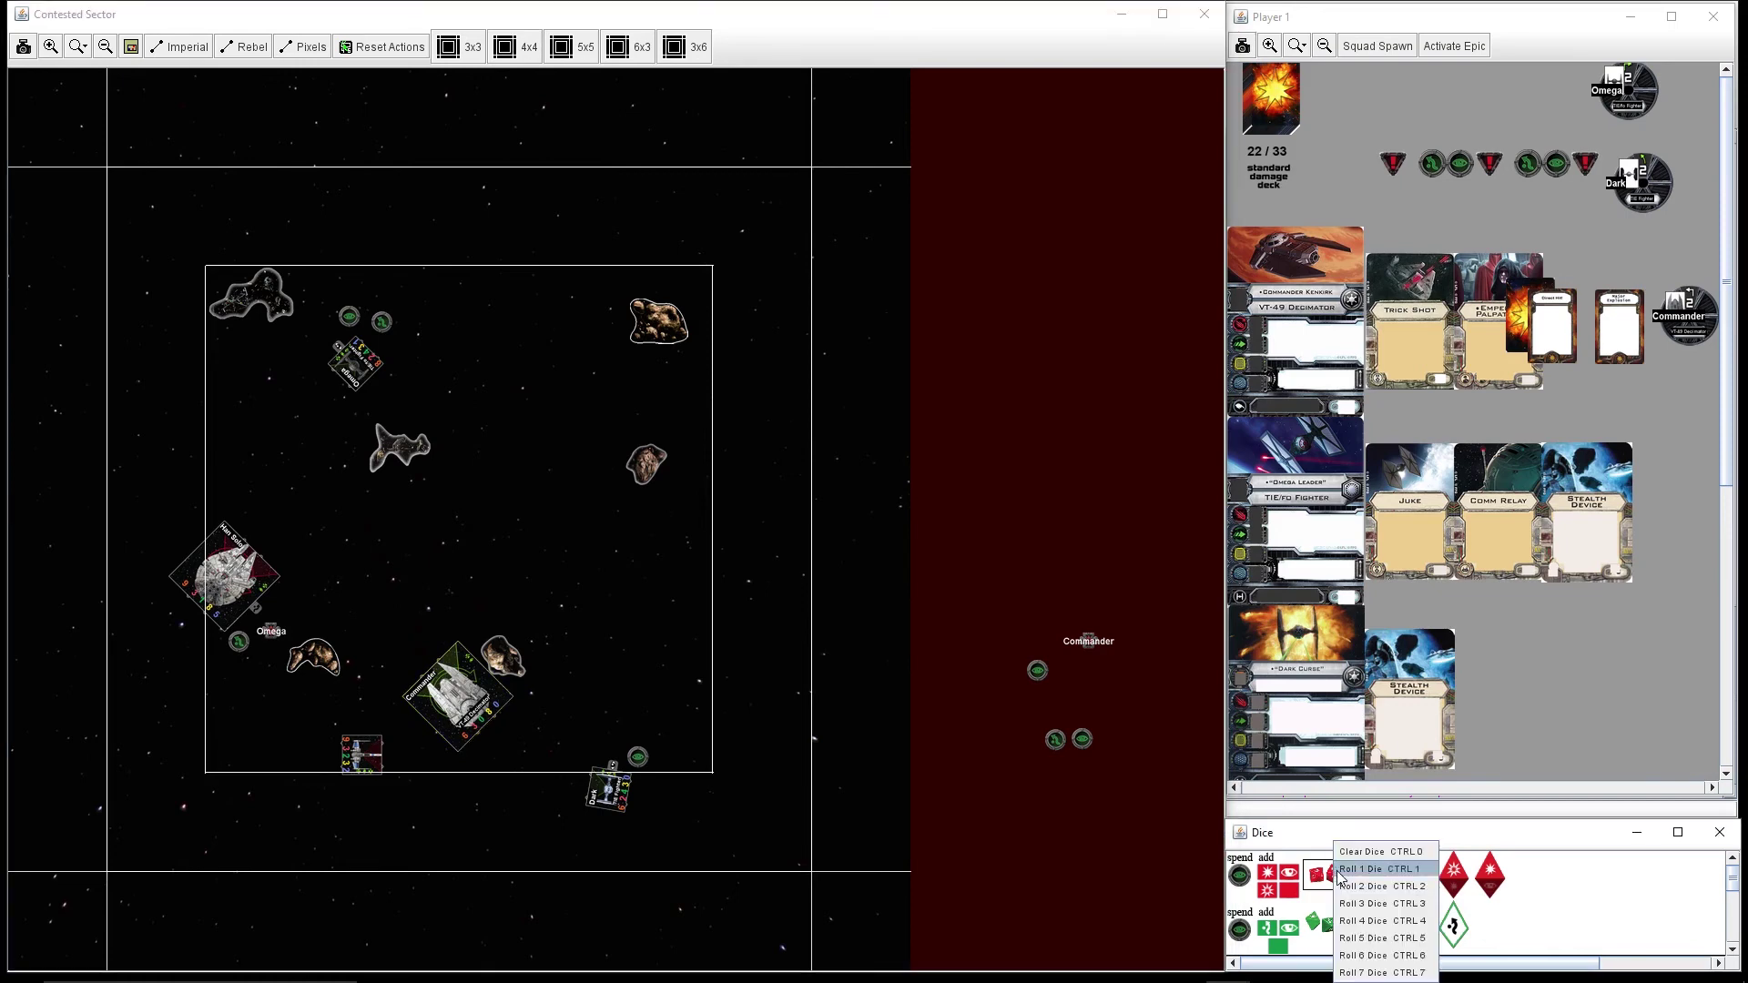
{"action": "left_click", "coordinate": [1408, 887]}
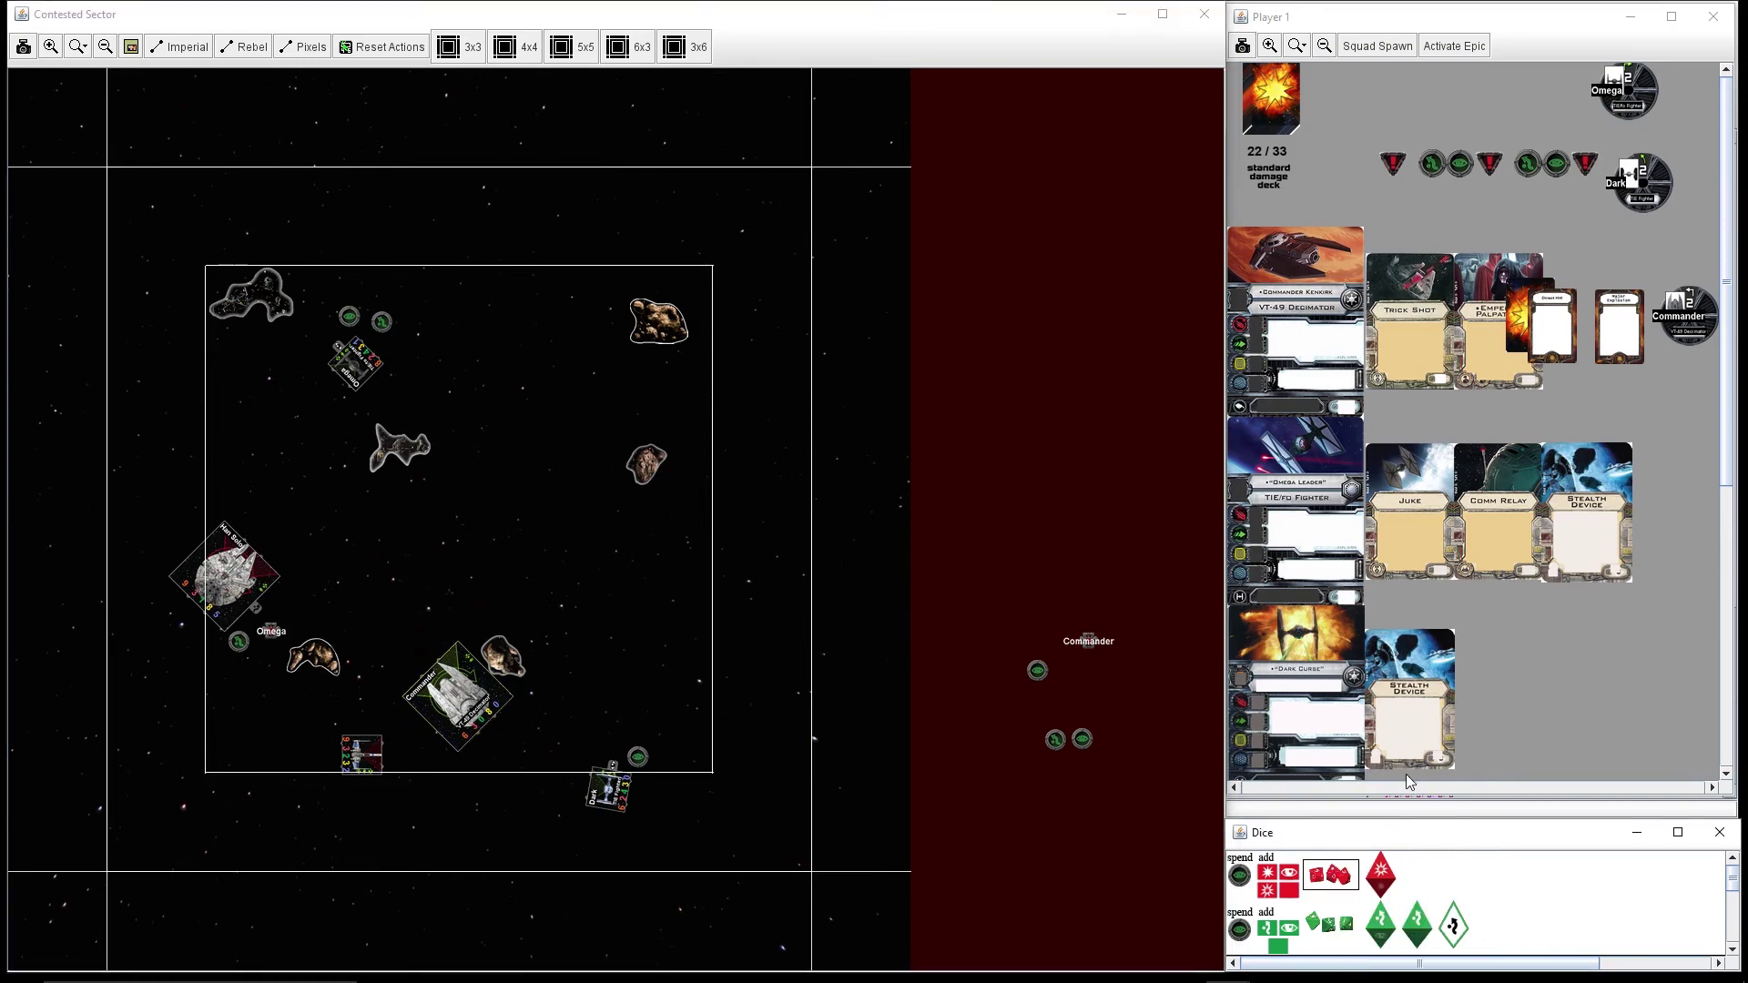
{"action": "left_click_drag", "start_coordinate": [1268, 96], "coordinate": [768, 547]}
{"action": "key", "text": "ctrl+f"}
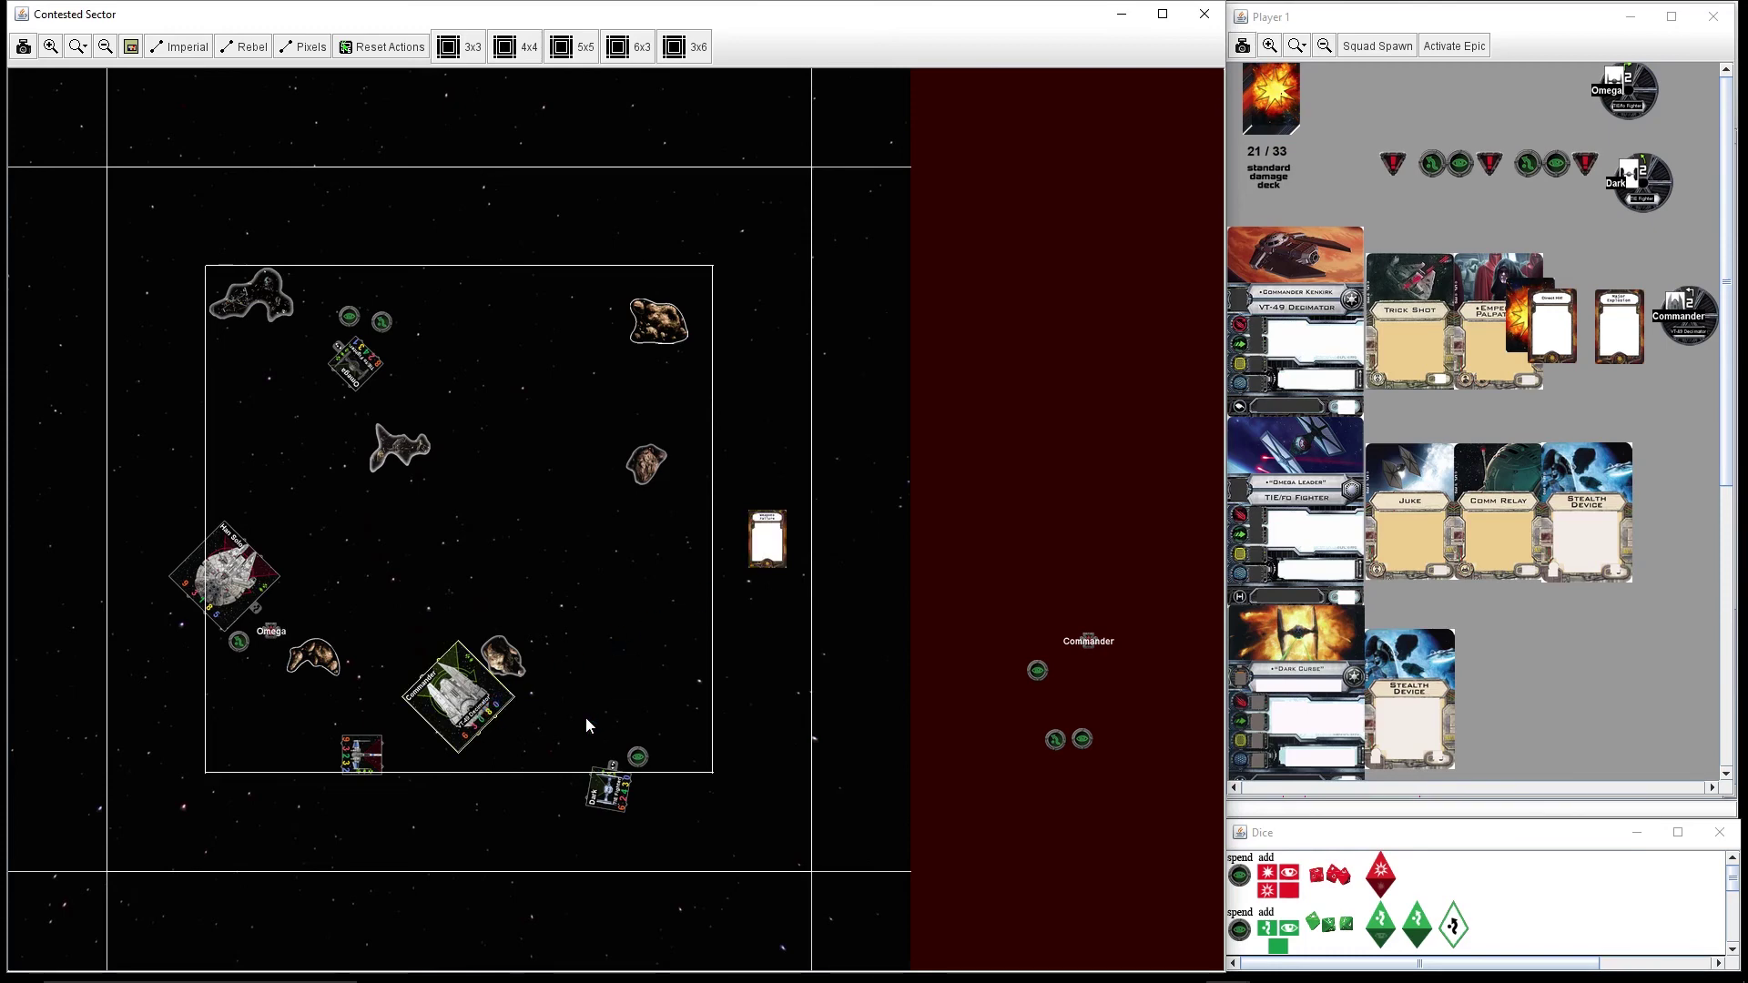
{"action": "left_click_drag", "start_coordinate": [766, 541], "coordinate": [1612, 349]}
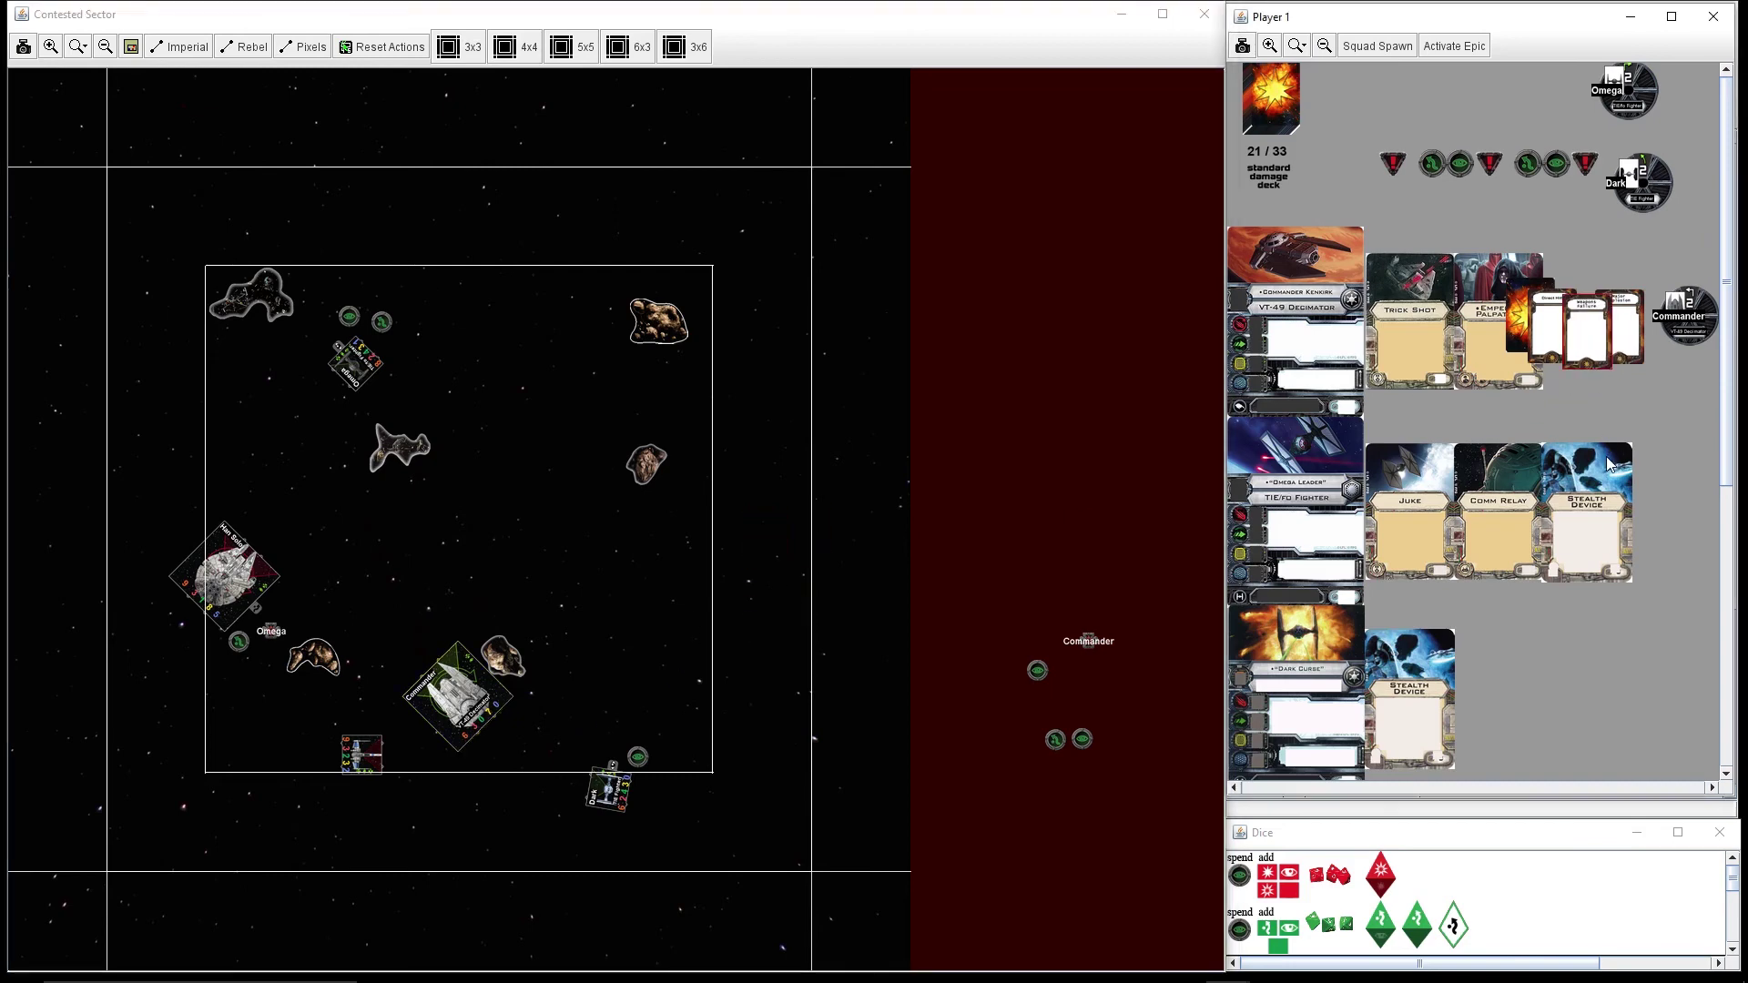
{"action": "left_click", "coordinate": [665, 664]}
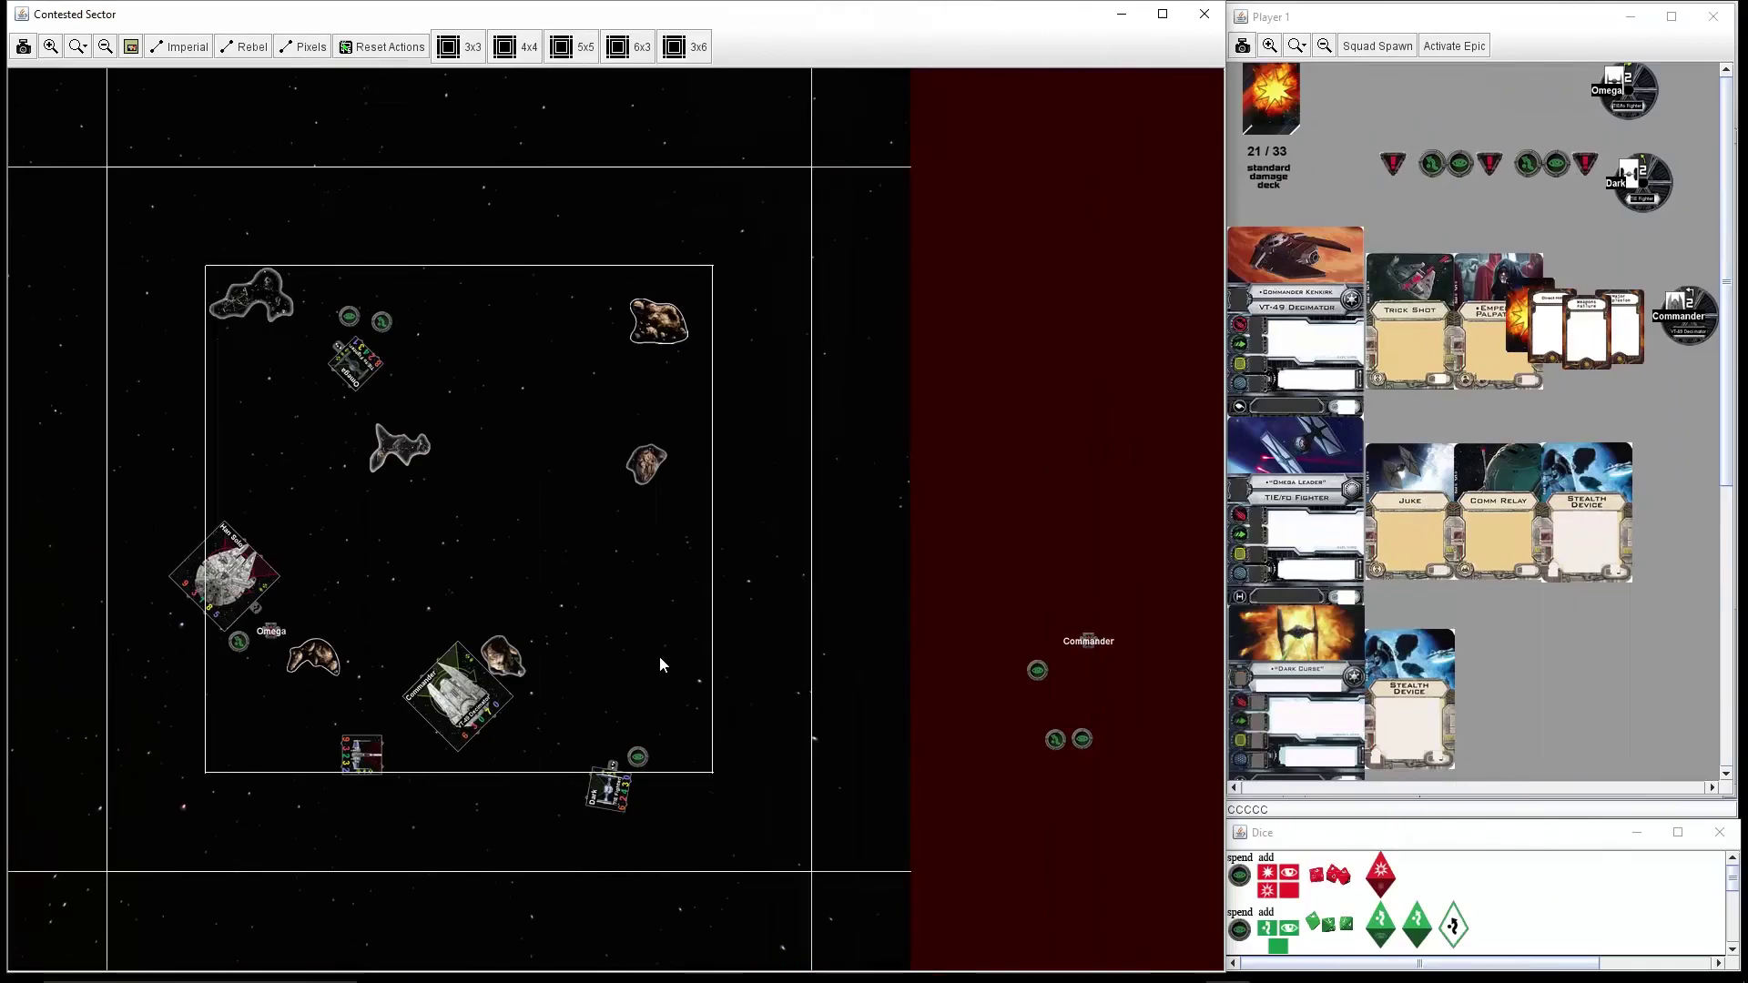
Step: Flip the Major Explosion damage card face down
{"action": "right_click", "coordinate": [1635, 328]}
{"action": "left_click", "coordinate": [1656, 392]}
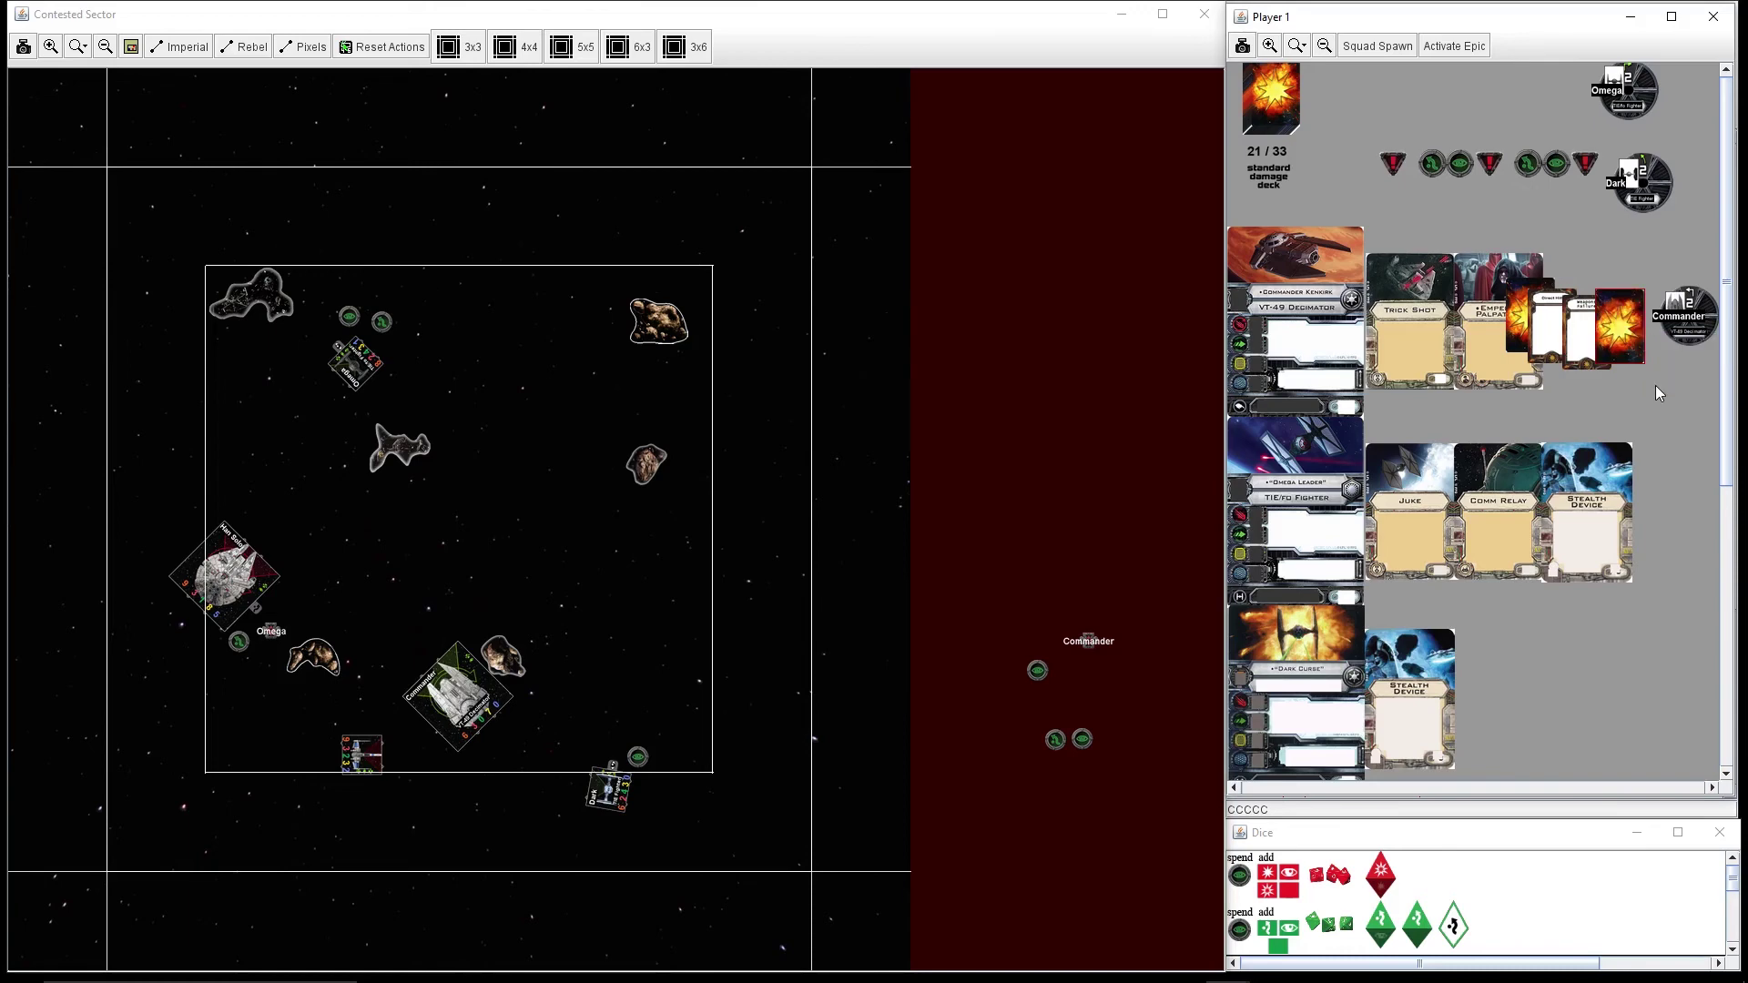
{"action": "left_click", "coordinate": [662, 670]}
Step: Add critical damage markers to the VT-49 Decimator
{"action": "right_click", "coordinate": [477, 697]}
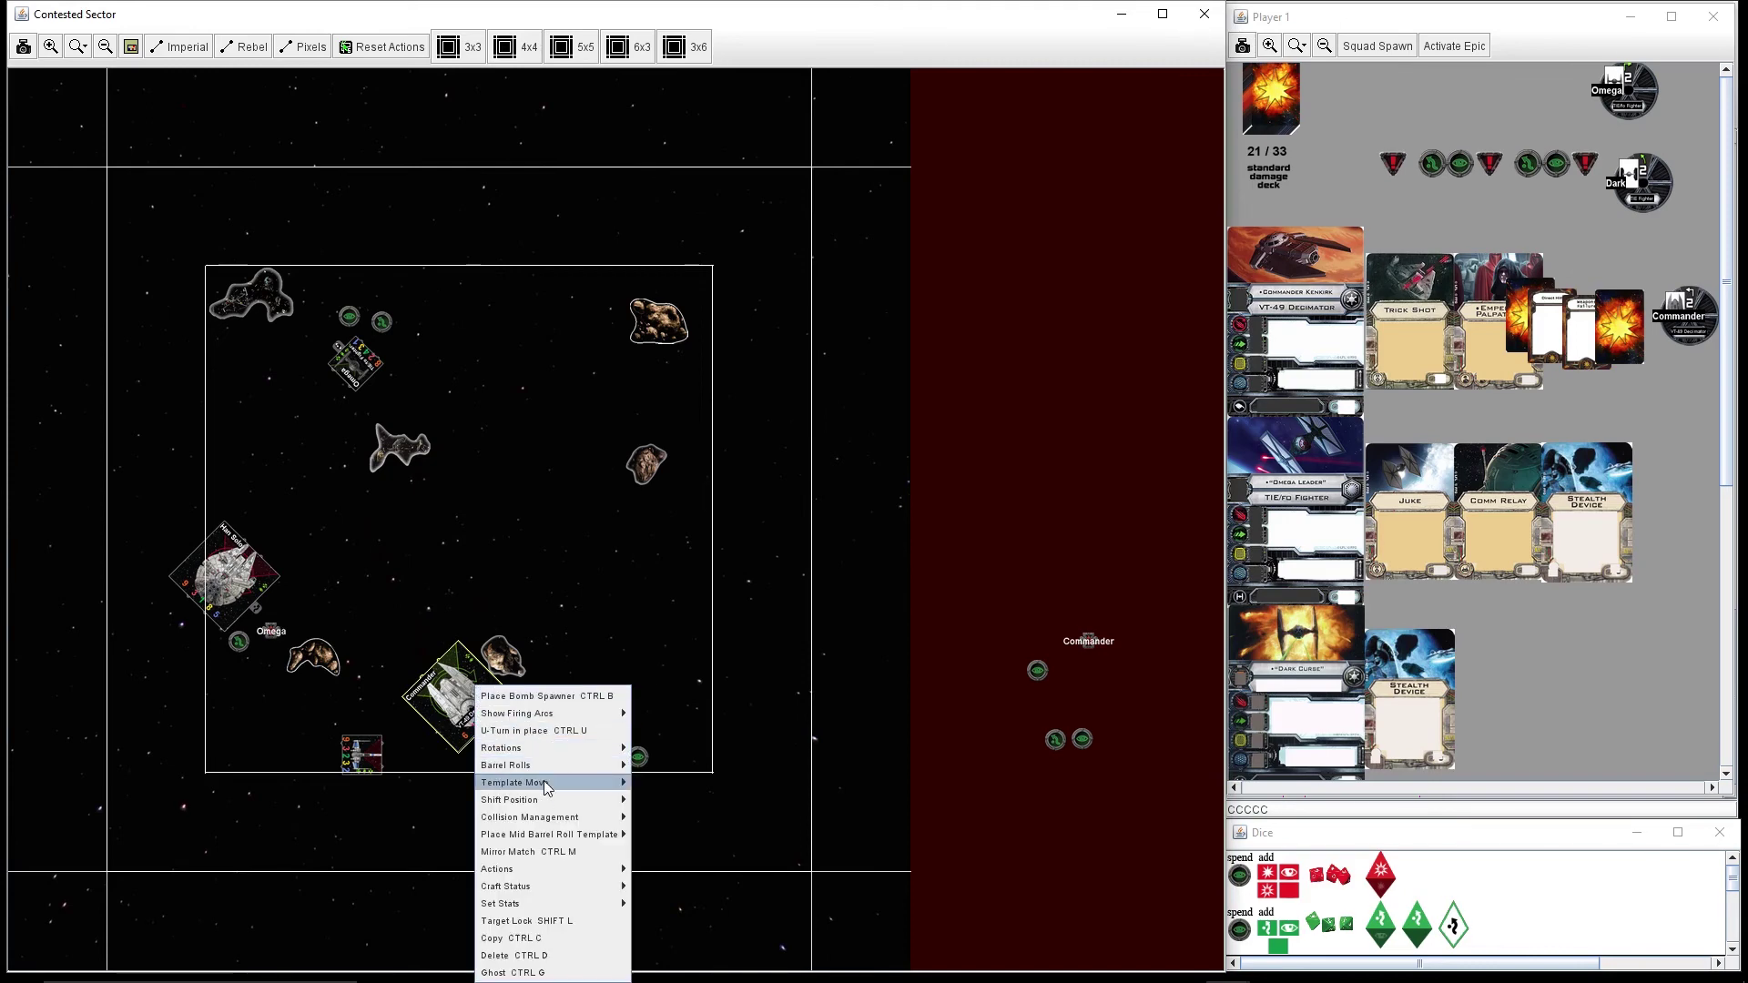
{"action": "mouse_move", "coordinate": [509, 885]}
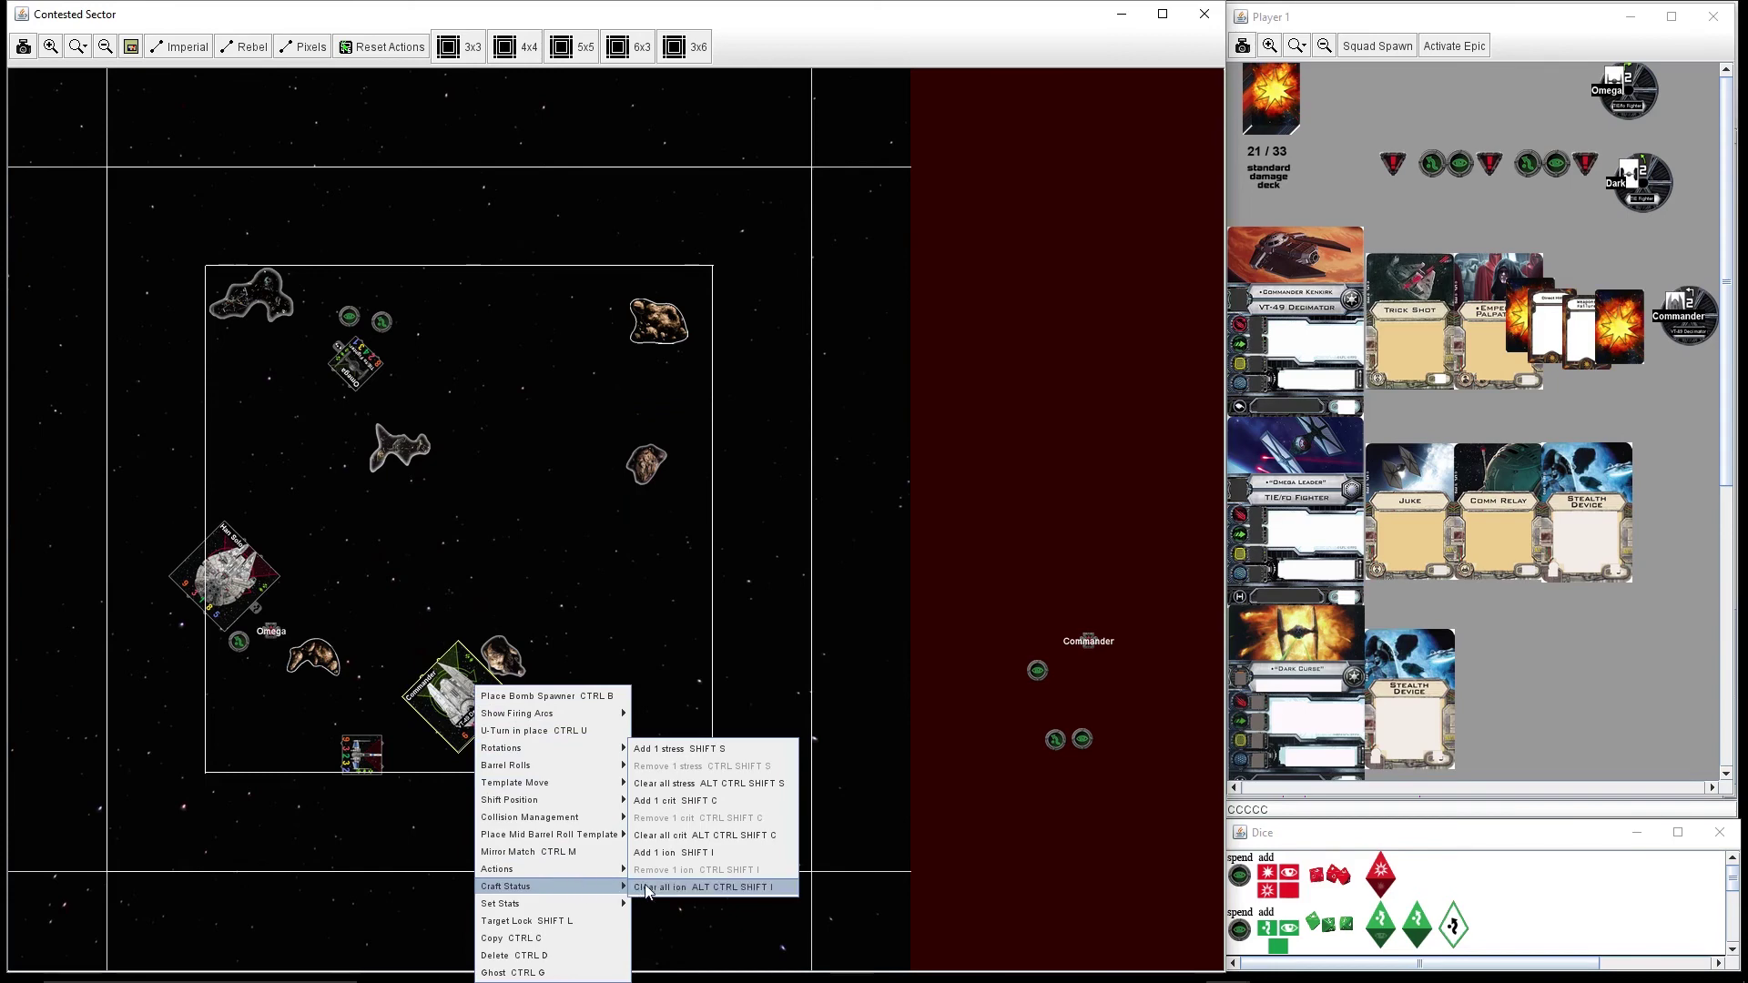
{"action": "left_click", "coordinate": [722, 800]}
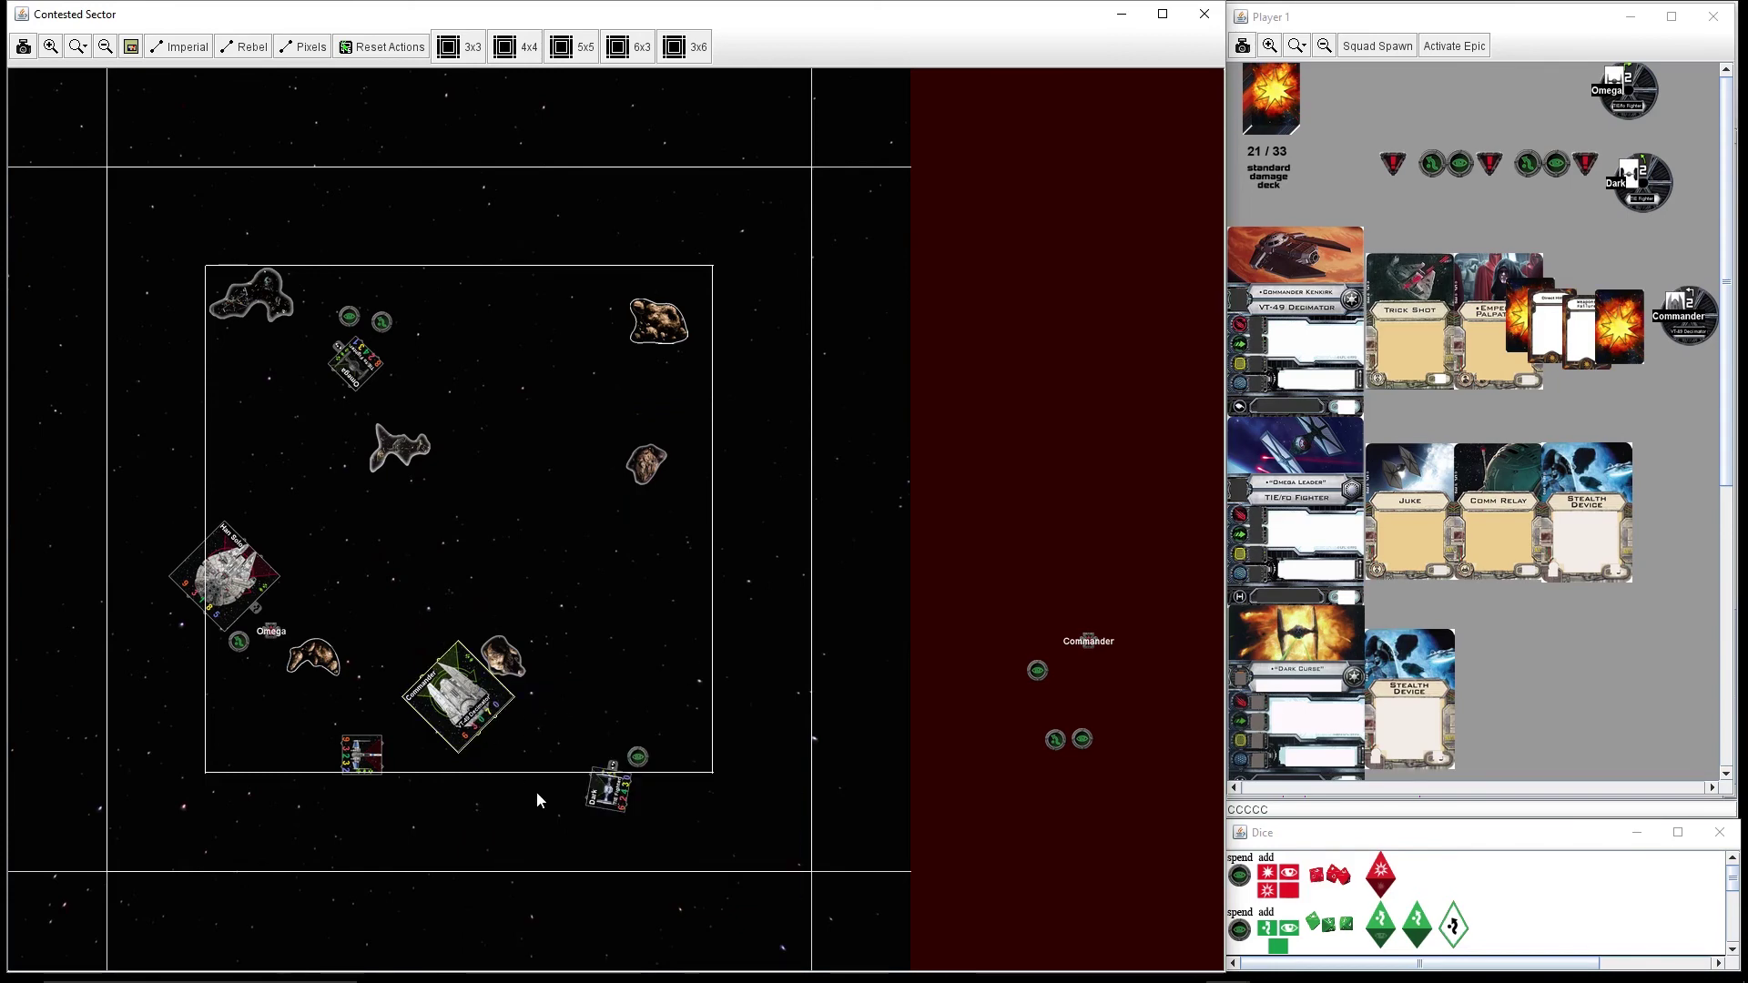
{"action": "key", "text": "shift+c"}
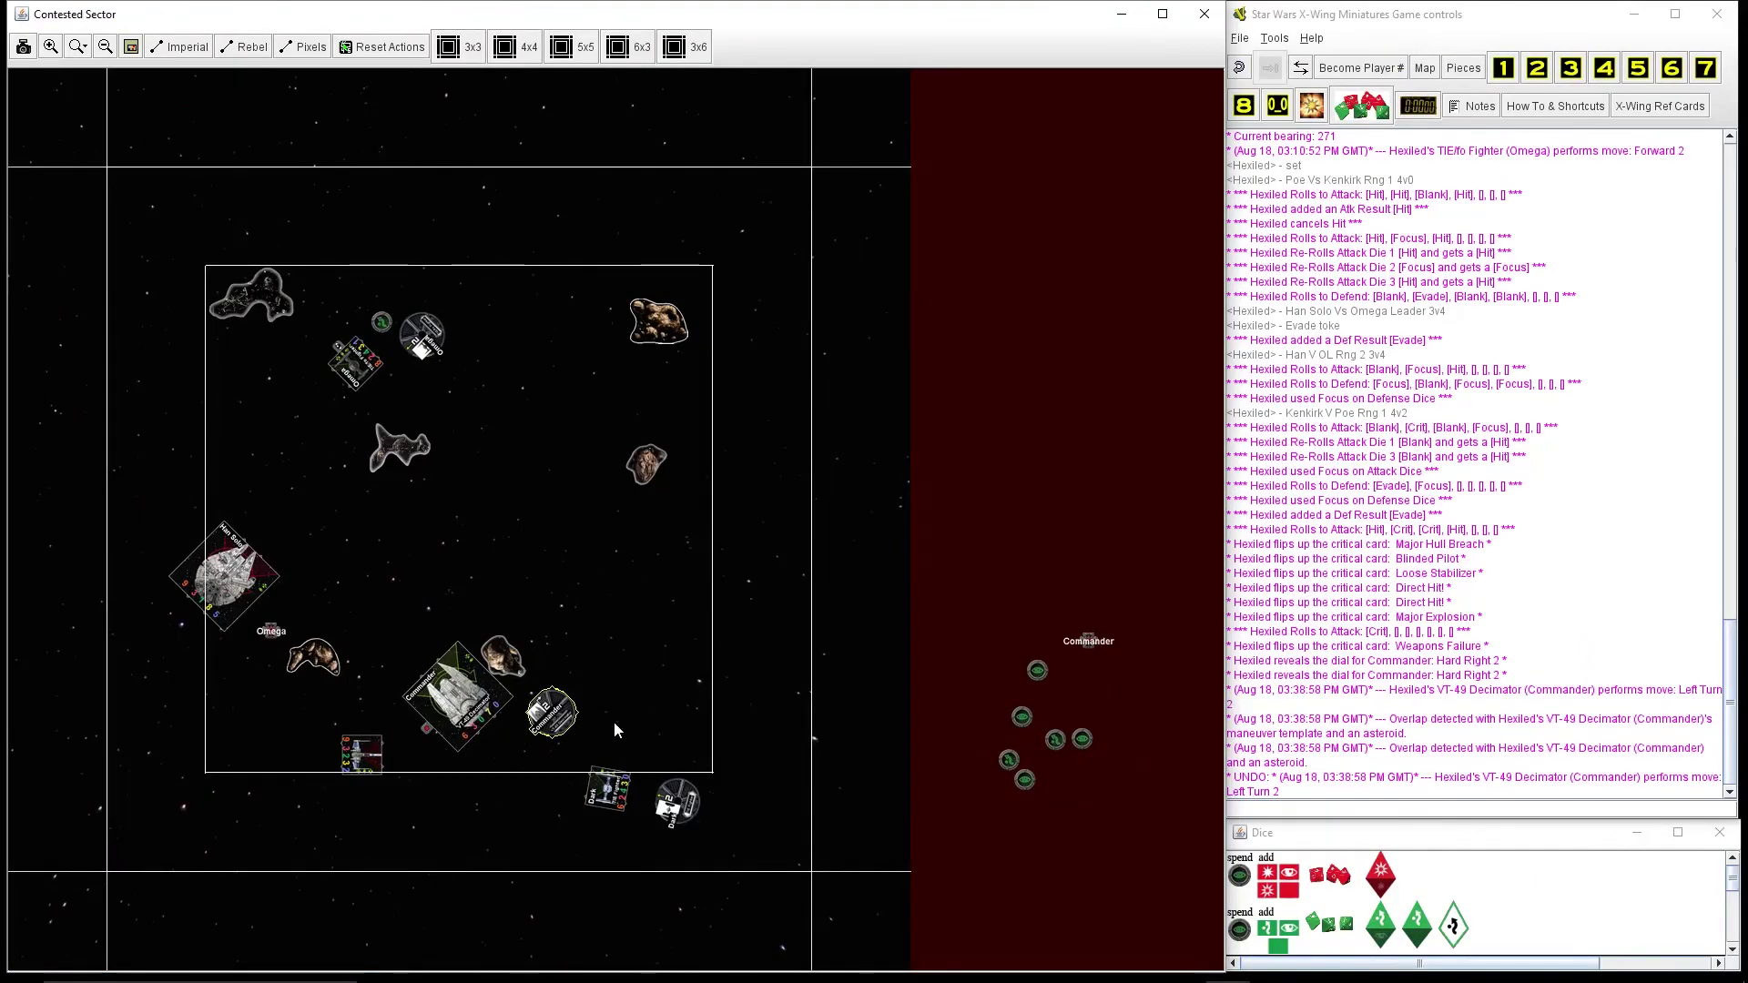
Step: Reveal the Commander's dial, perform its maneuver, then undo it from the game controls toolbar
{"action": "left_click", "coordinate": [497, 728]}
{"action": "key", "text": "ctrl+shift+2"}
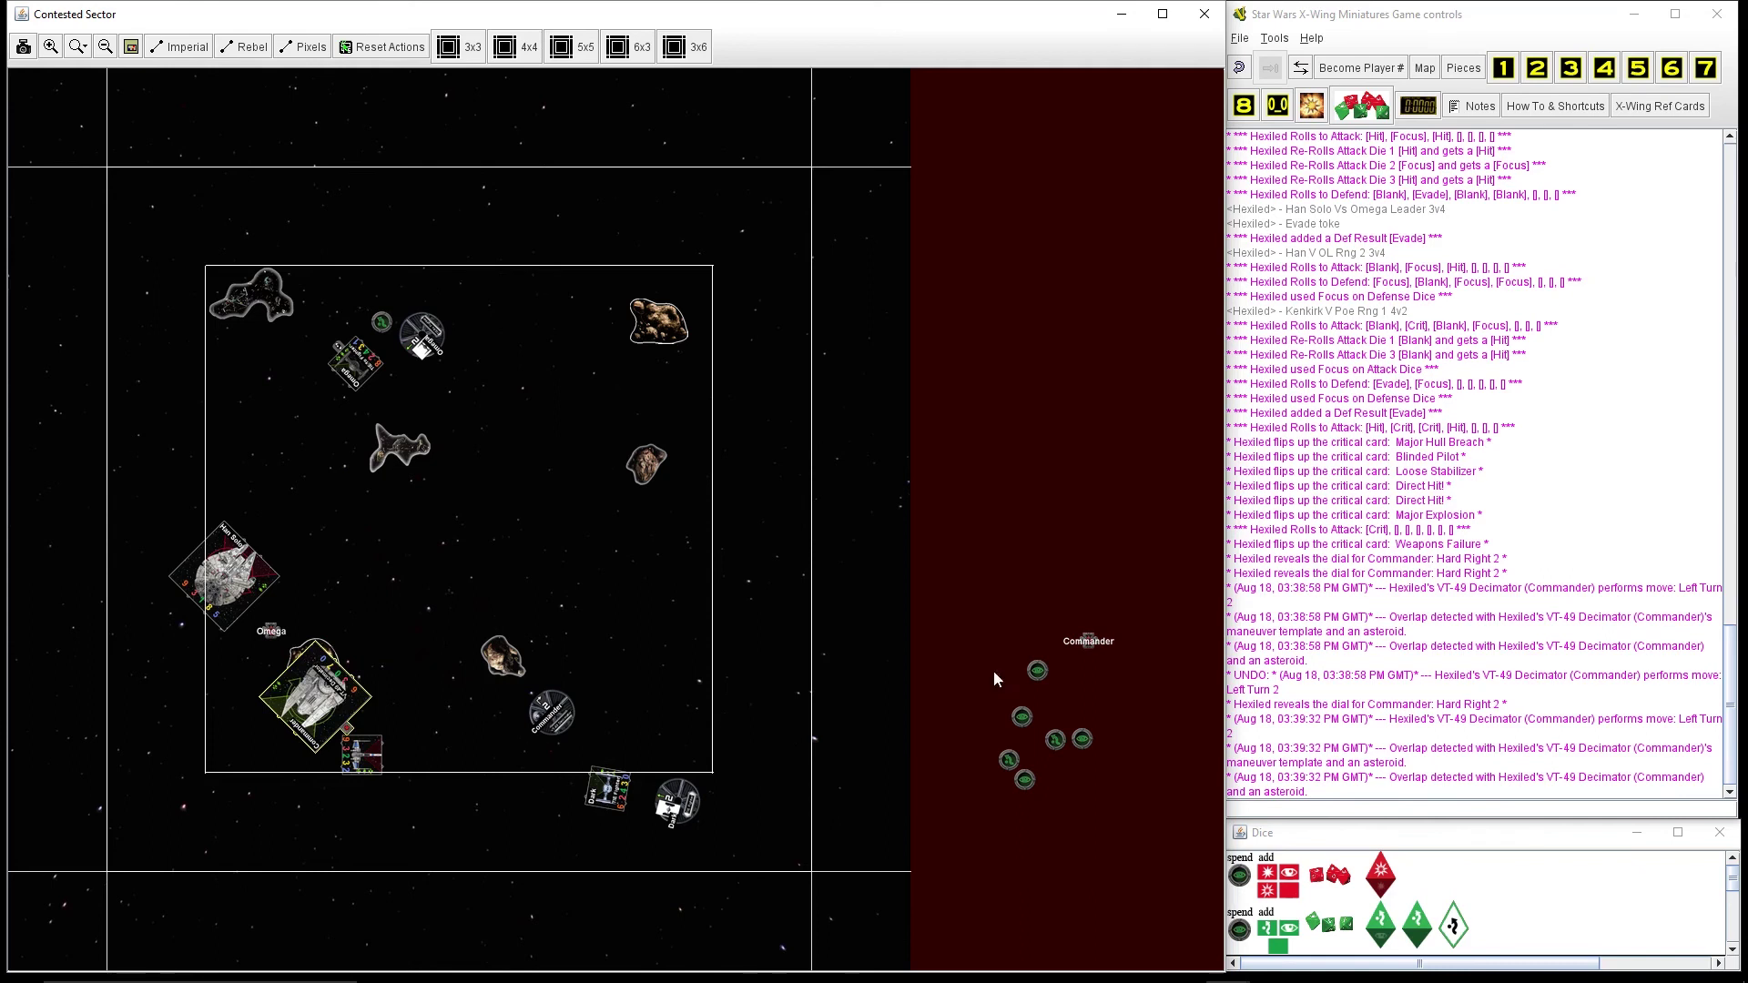
{"action": "left_click", "coordinate": [1472, 25]}
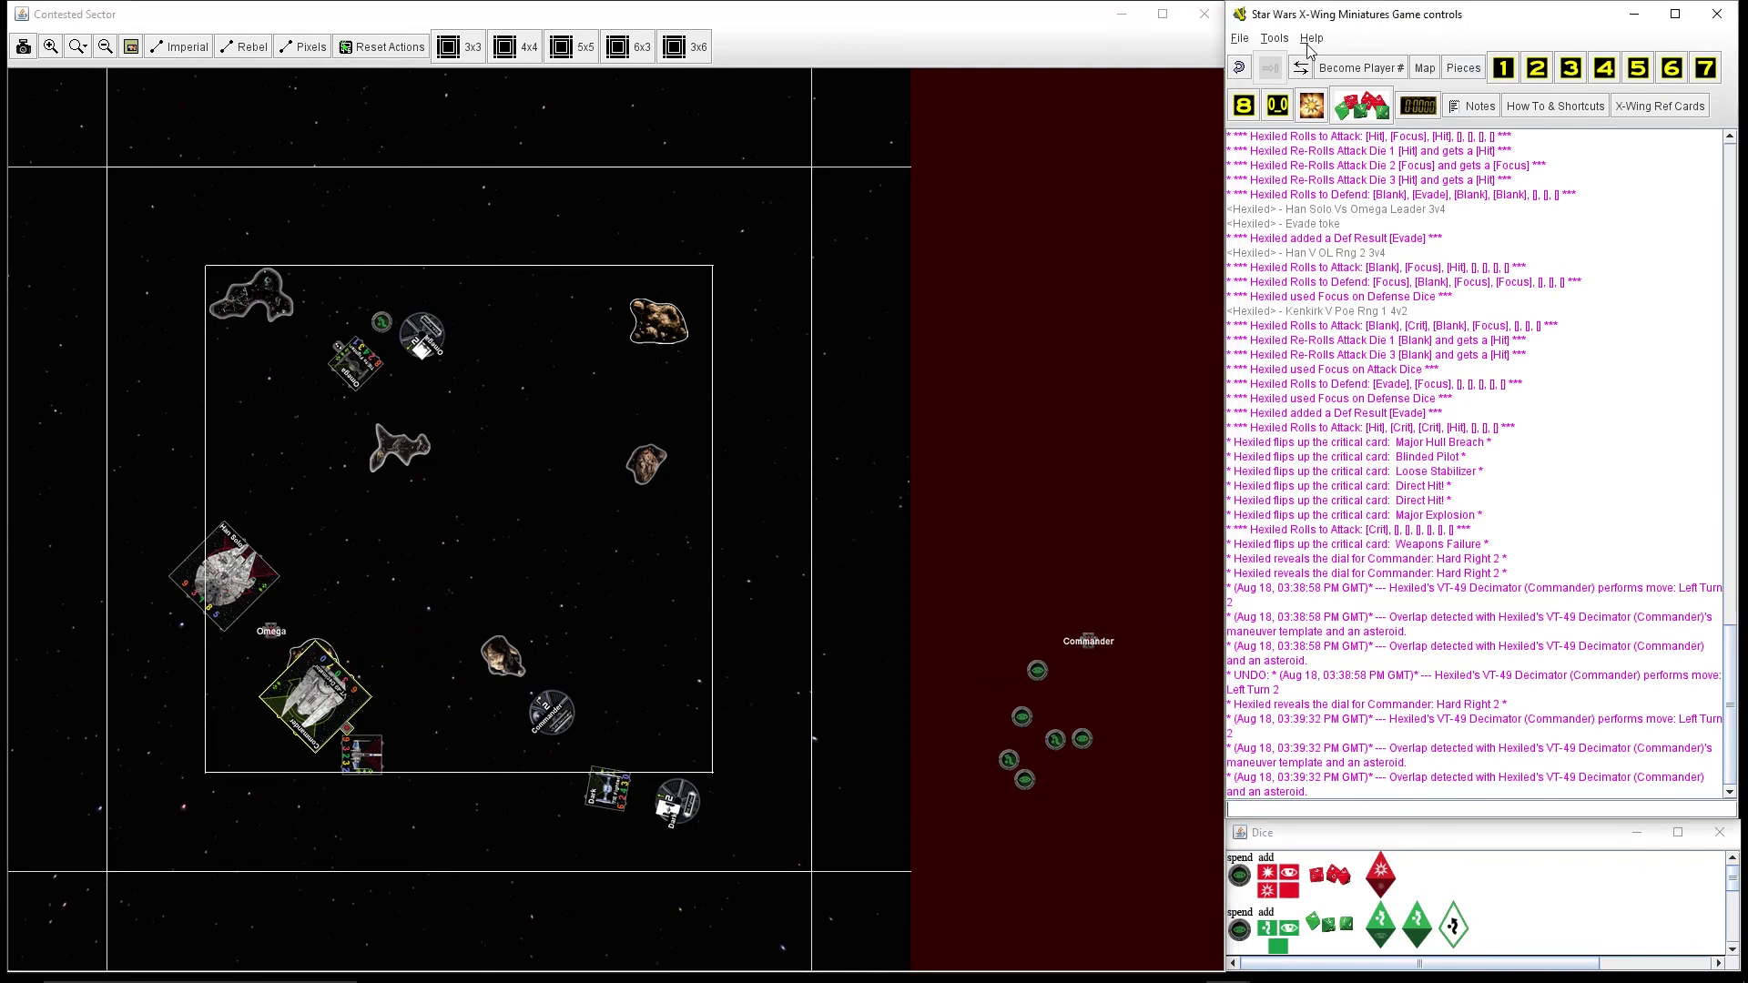
{"action": "left_click", "coordinate": [1241, 71]}
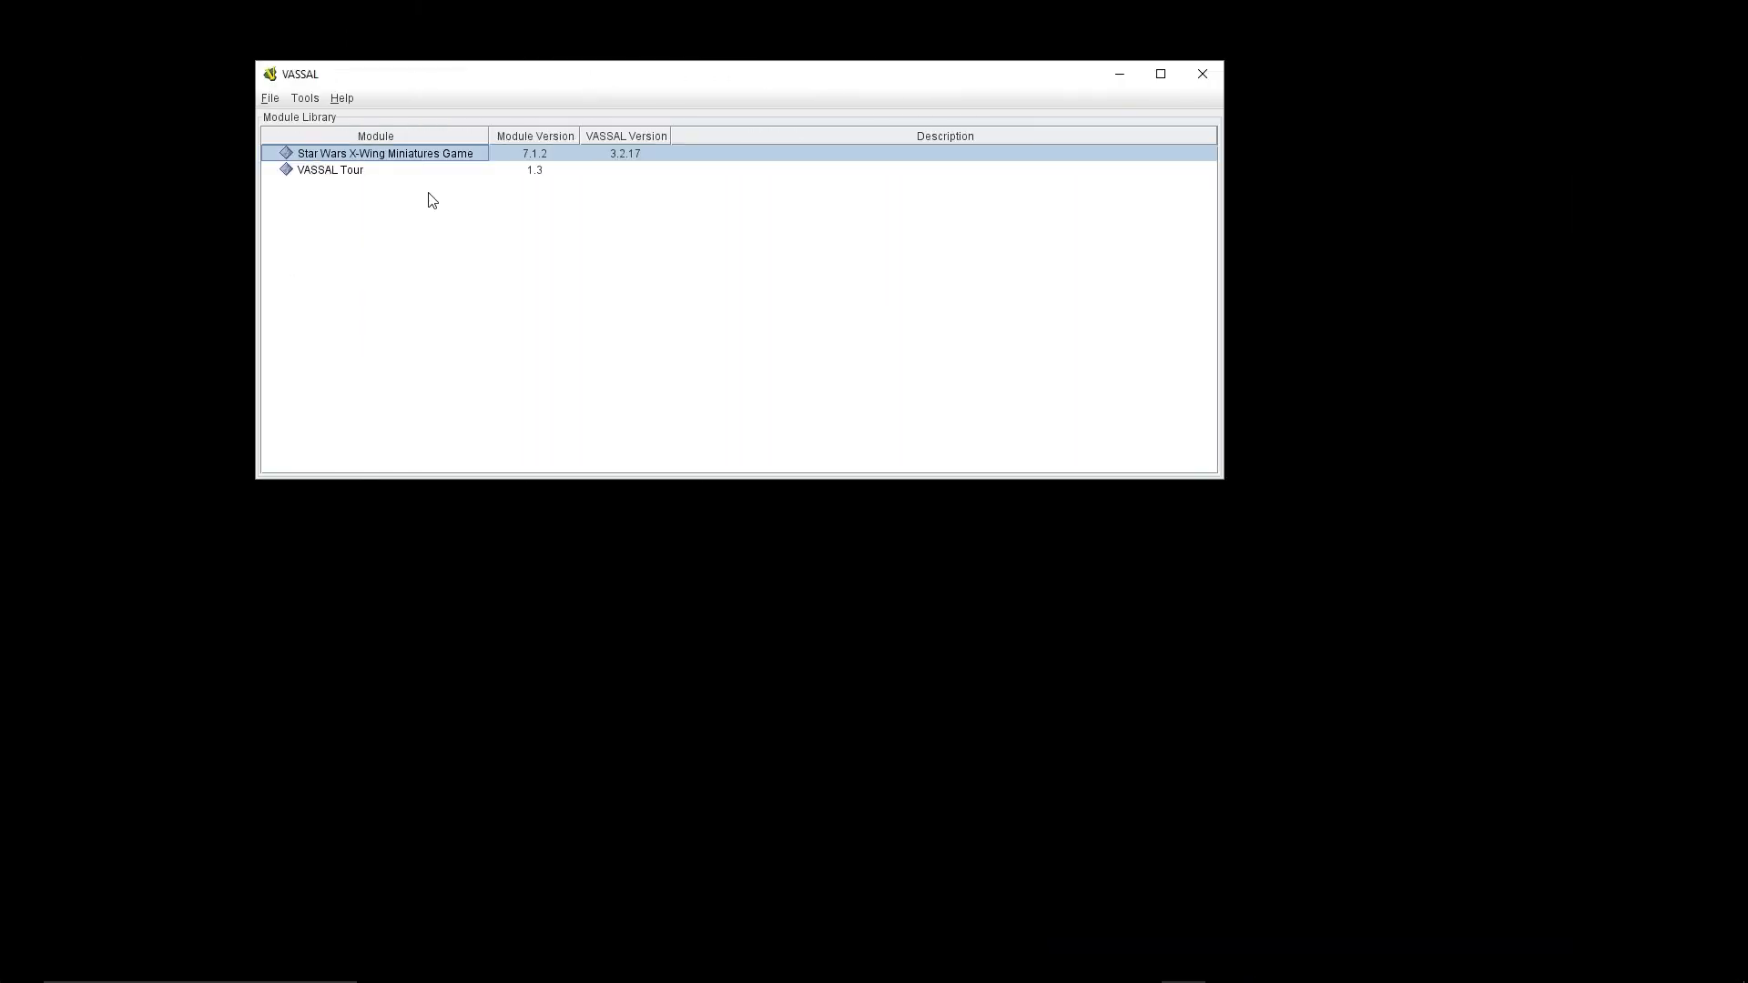
Step: Launch the Star Wars X-Wing Miniatures Game module and choose 'Look for a game online'
{"action": "double_click", "coordinate": [429, 157]}
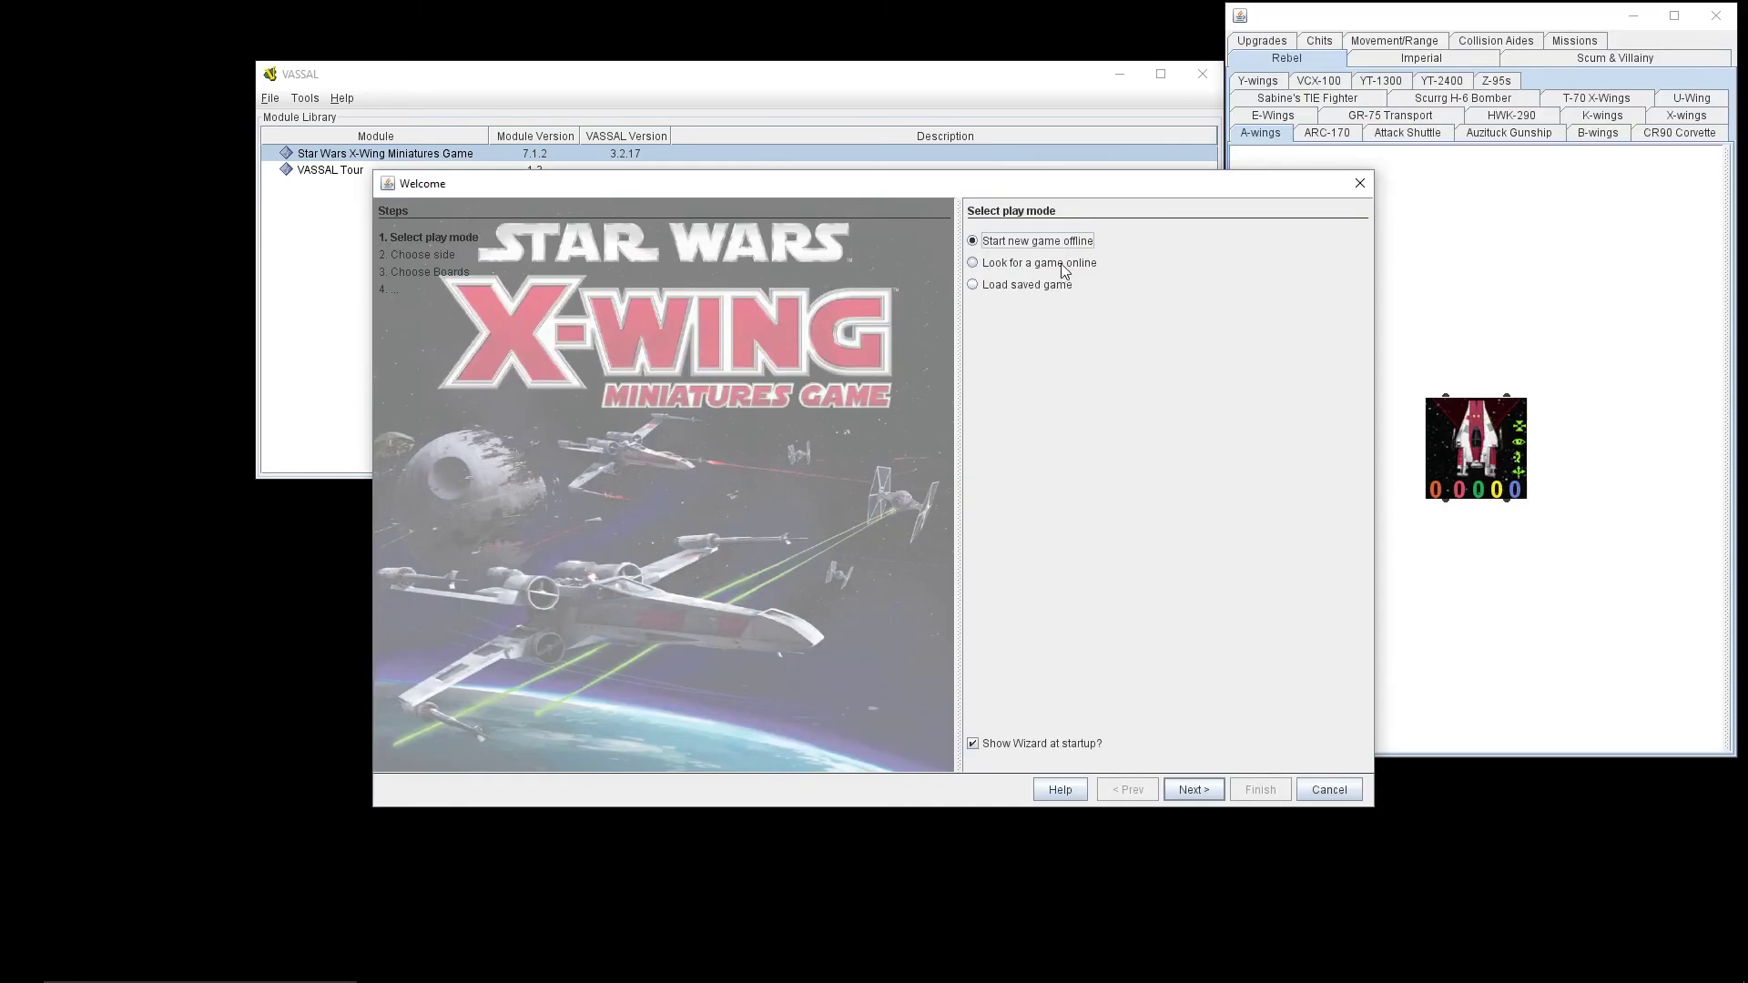
{"action": "left_click", "coordinate": [1063, 264]}
{"action": "left_click", "coordinate": [1259, 790]}
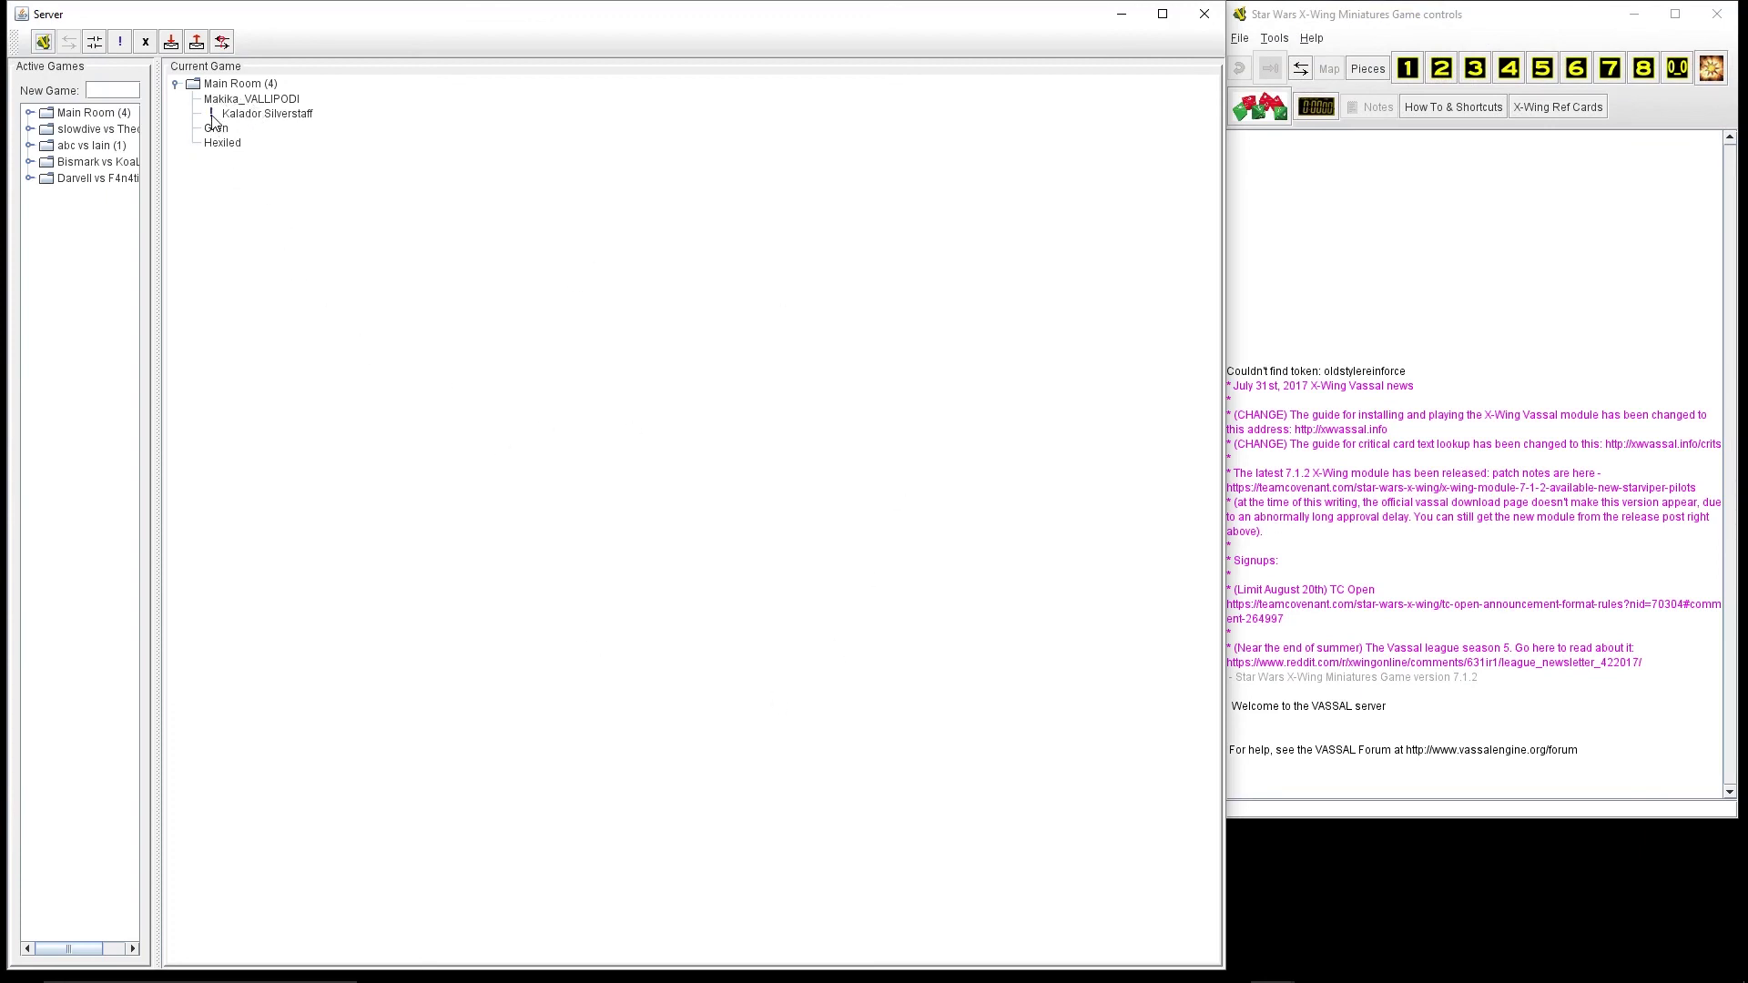
Step: Toggle the looking-for-game marker on and off, then start a private message to another player
{"action": "left_click", "coordinate": [123, 42]}
{"action": "left_click", "coordinate": [123, 43]}
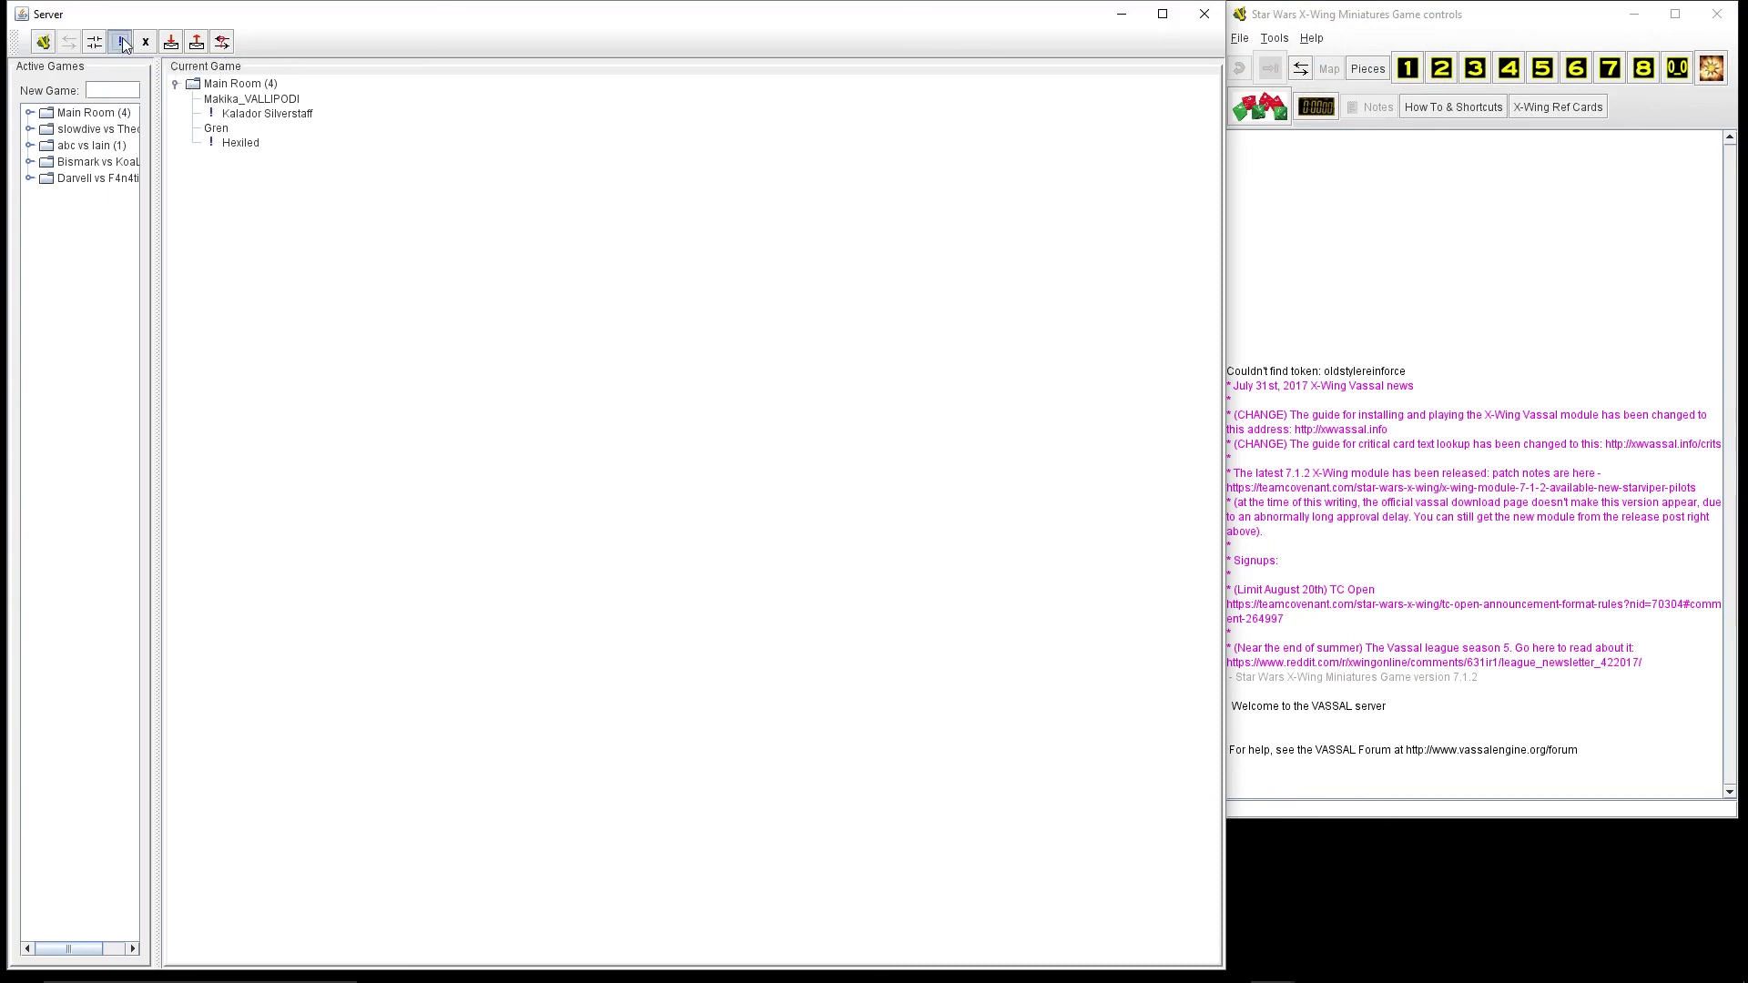
{"action": "left_click", "coordinate": [236, 117]}
{"action": "right_click", "coordinate": [240, 116]}
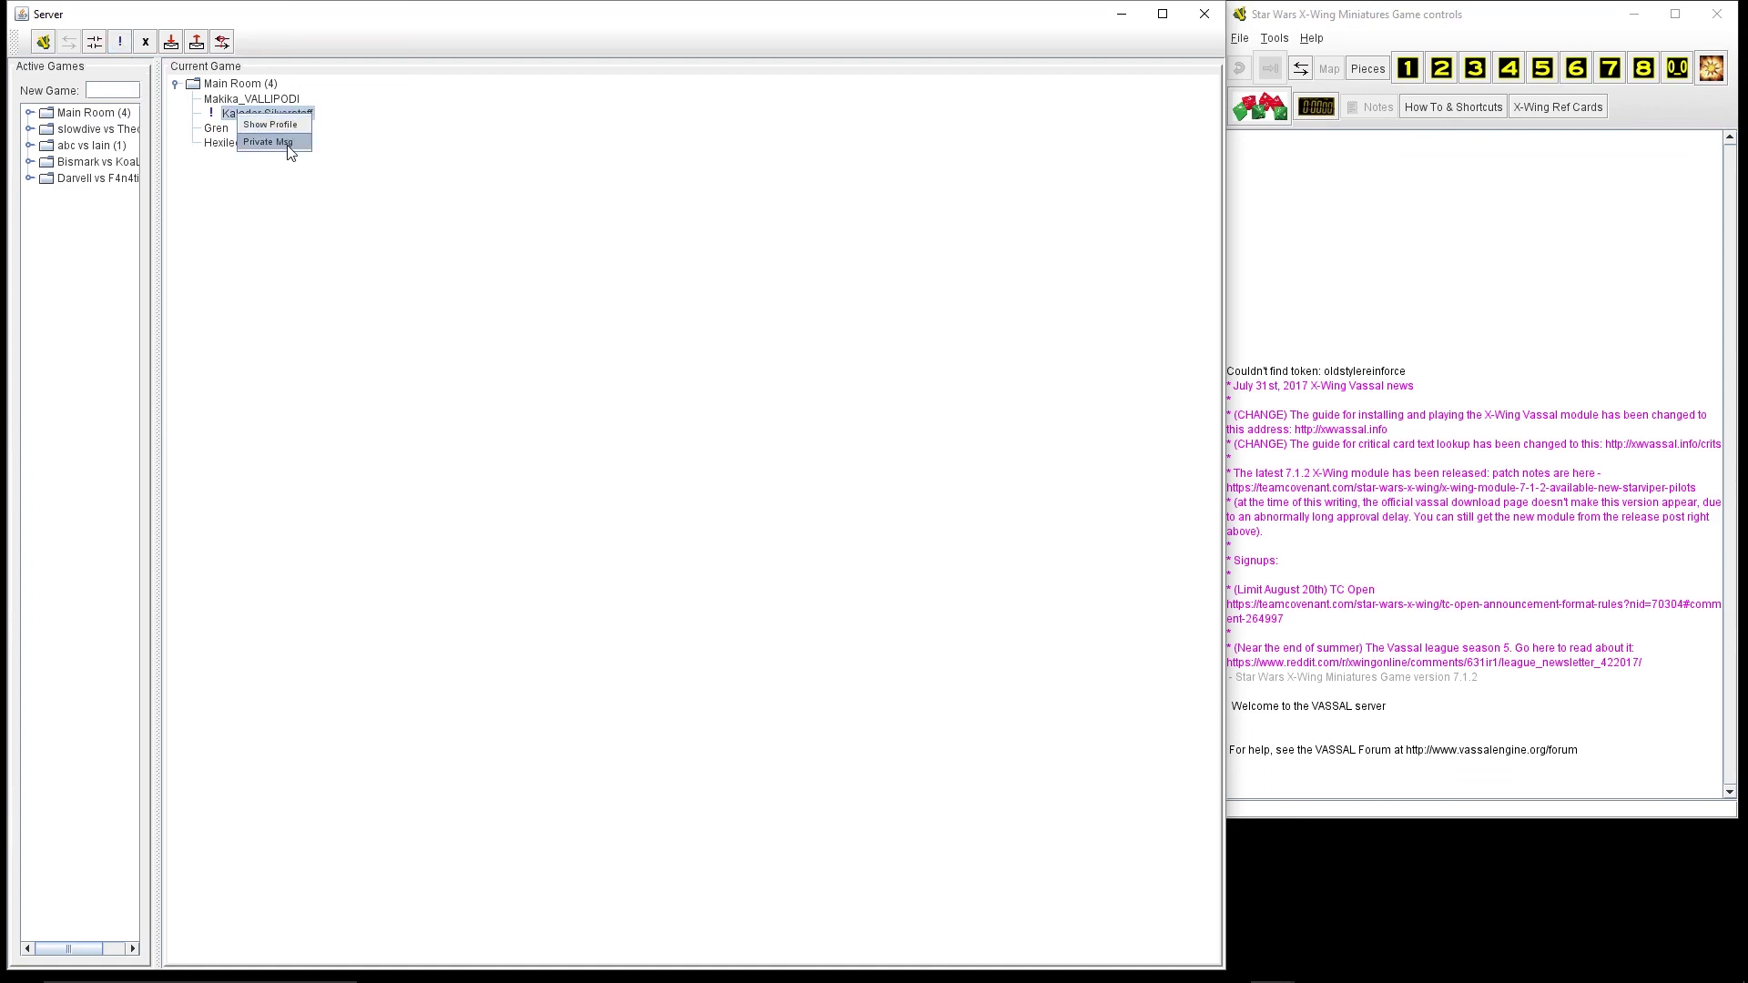
{"action": "left_click", "coordinate": [280, 143]}
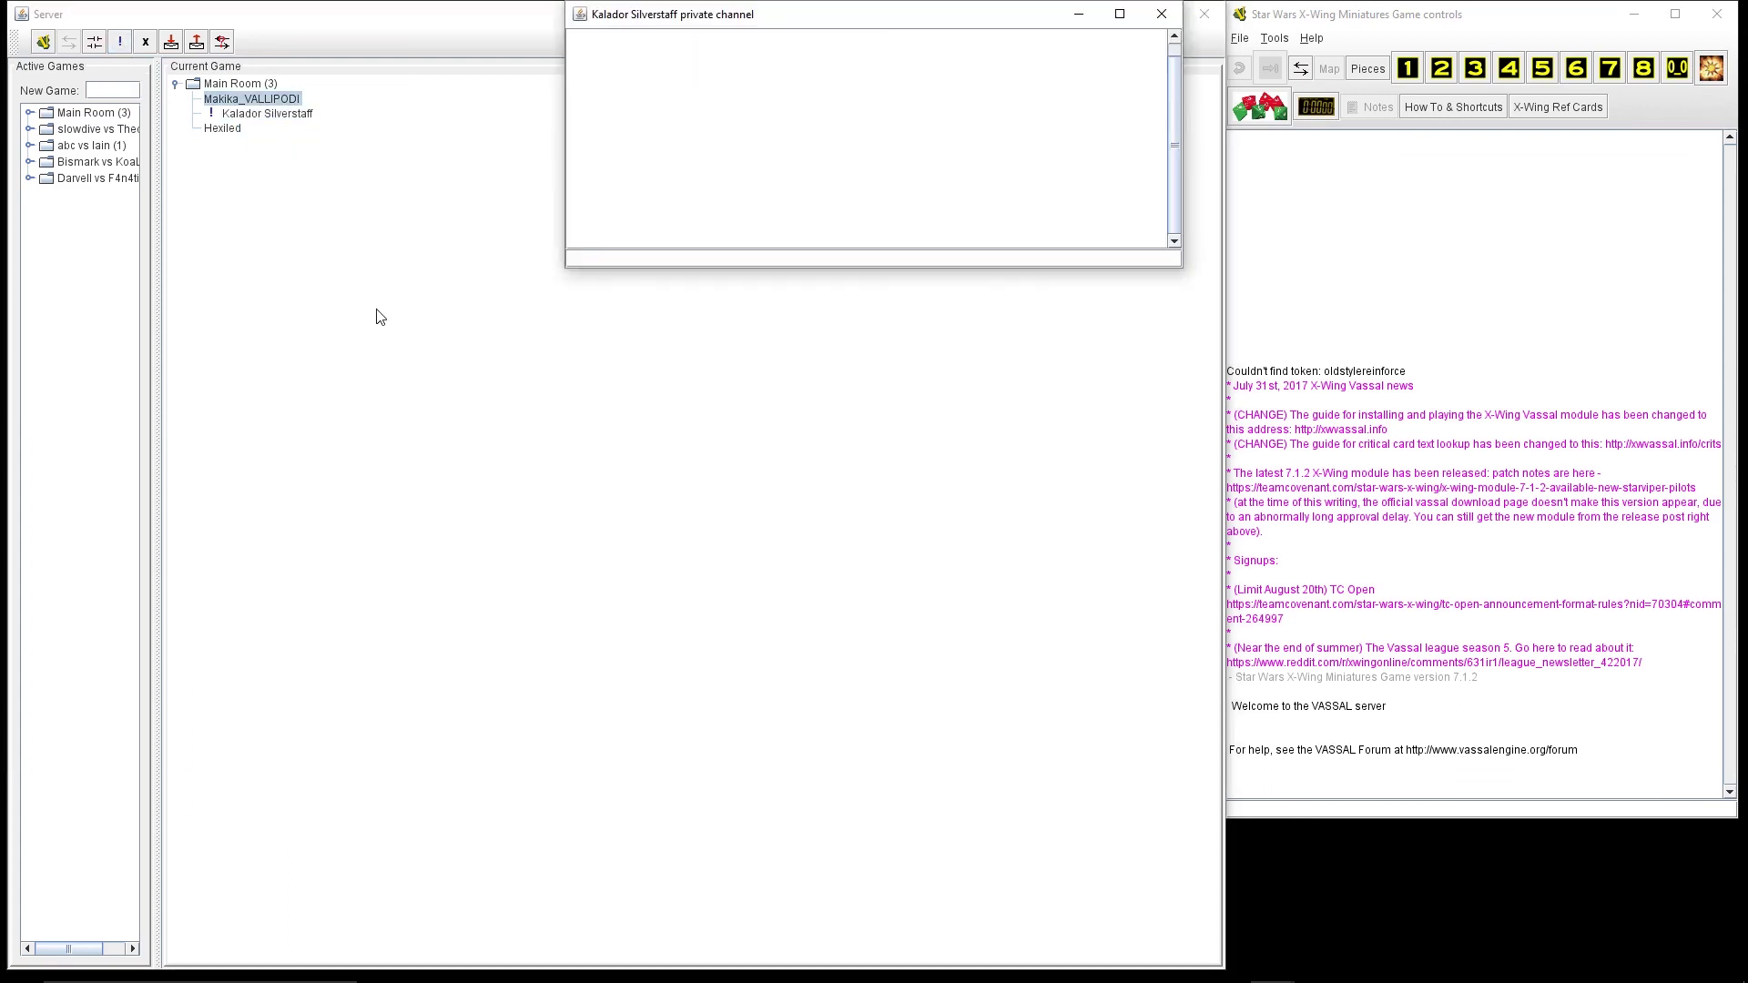
{"action": "left_click", "coordinate": [597, 260]}
Step: Close the private chat and create and join a new game named 'Hex Vs WHoever'
{"action": "left_click", "coordinate": [1161, 14]}
{"action": "left_click", "coordinate": [896, 522]}
{"action": "left_click", "coordinate": [112, 91]}
{"action": "type", "text": "Hex Vs"}
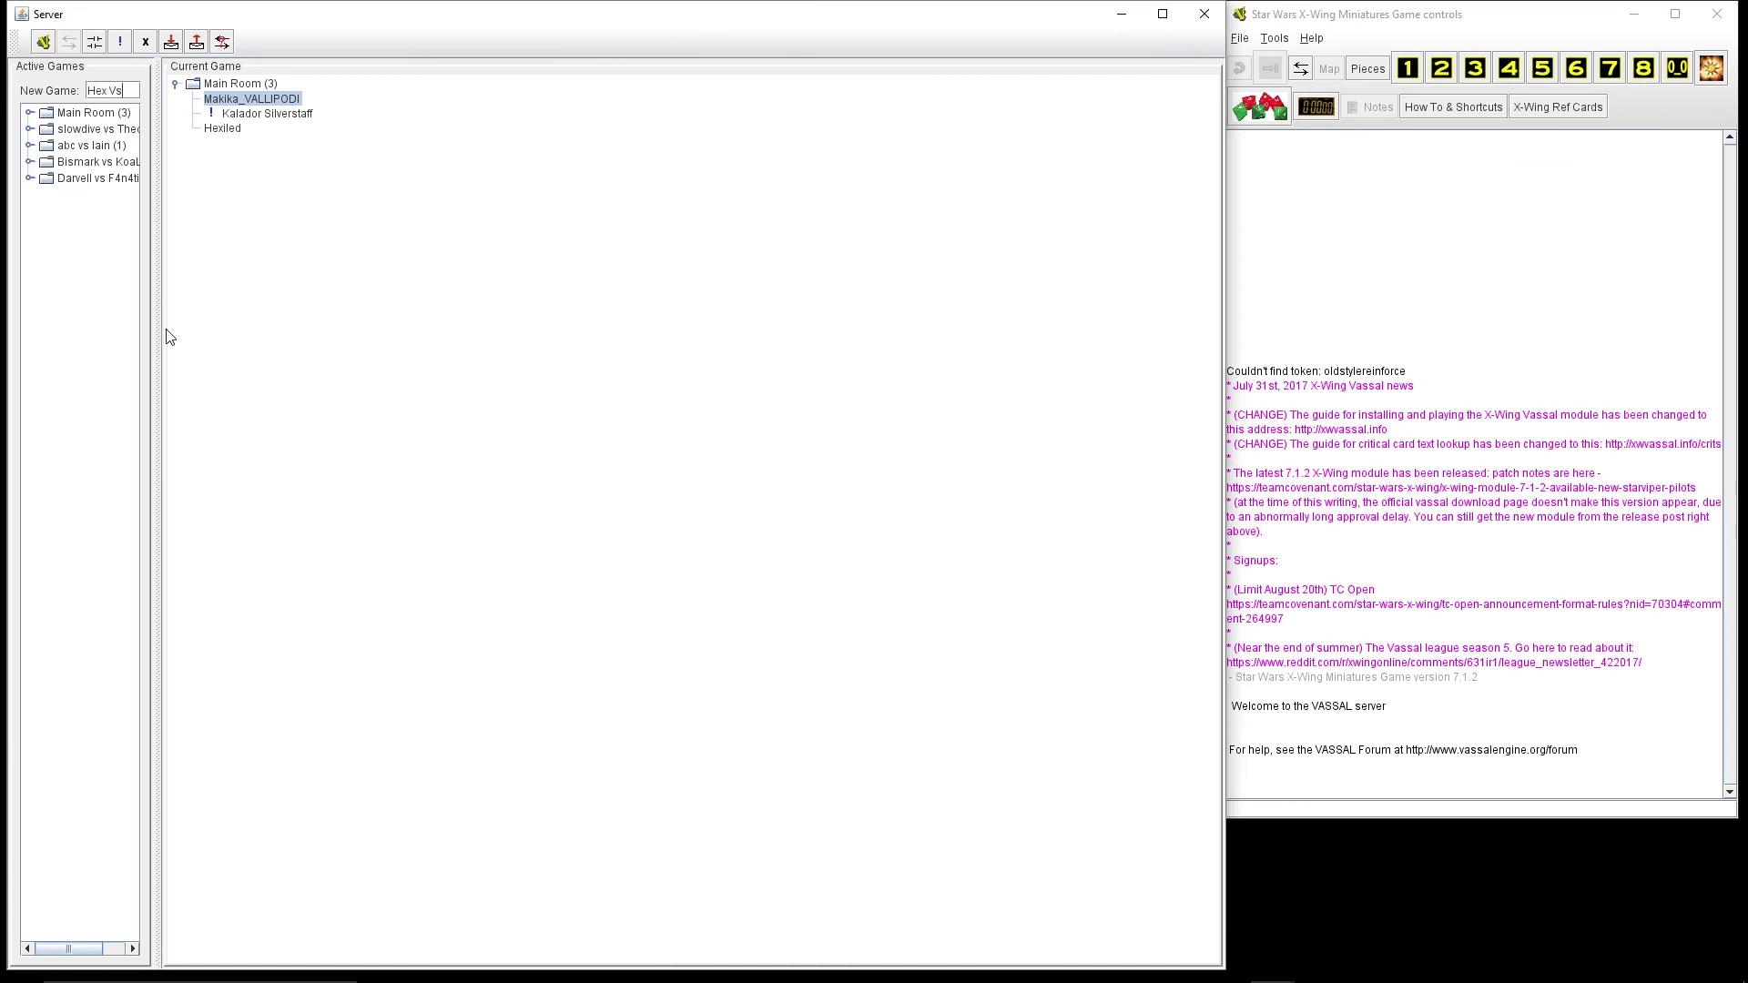
{"action": "type", "text": "WHoever"}
{"action": "key", "text": "Return"}
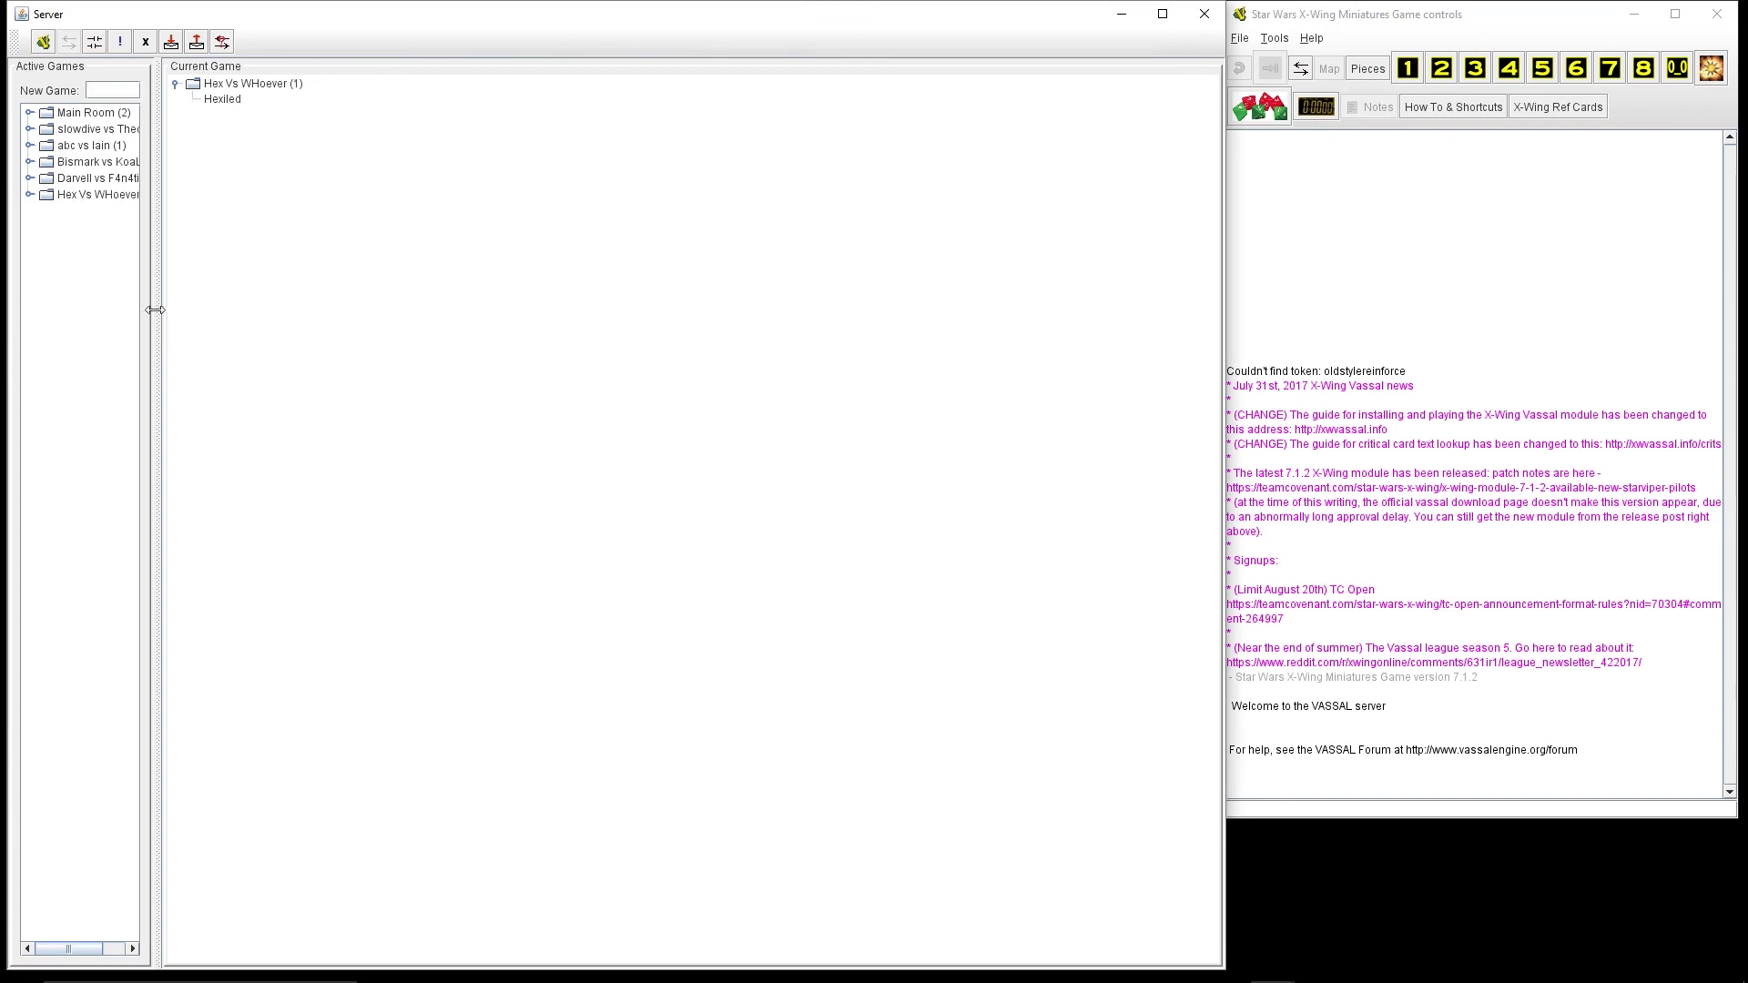
Step: Start a new game from the hosted game's File menu, joining as <observer>
{"action": "left_click", "coordinate": [112, 200]}
{"action": "left_click", "coordinate": [1395, 19]}
{"action": "left_click", "coordinate": [1241, 39]}
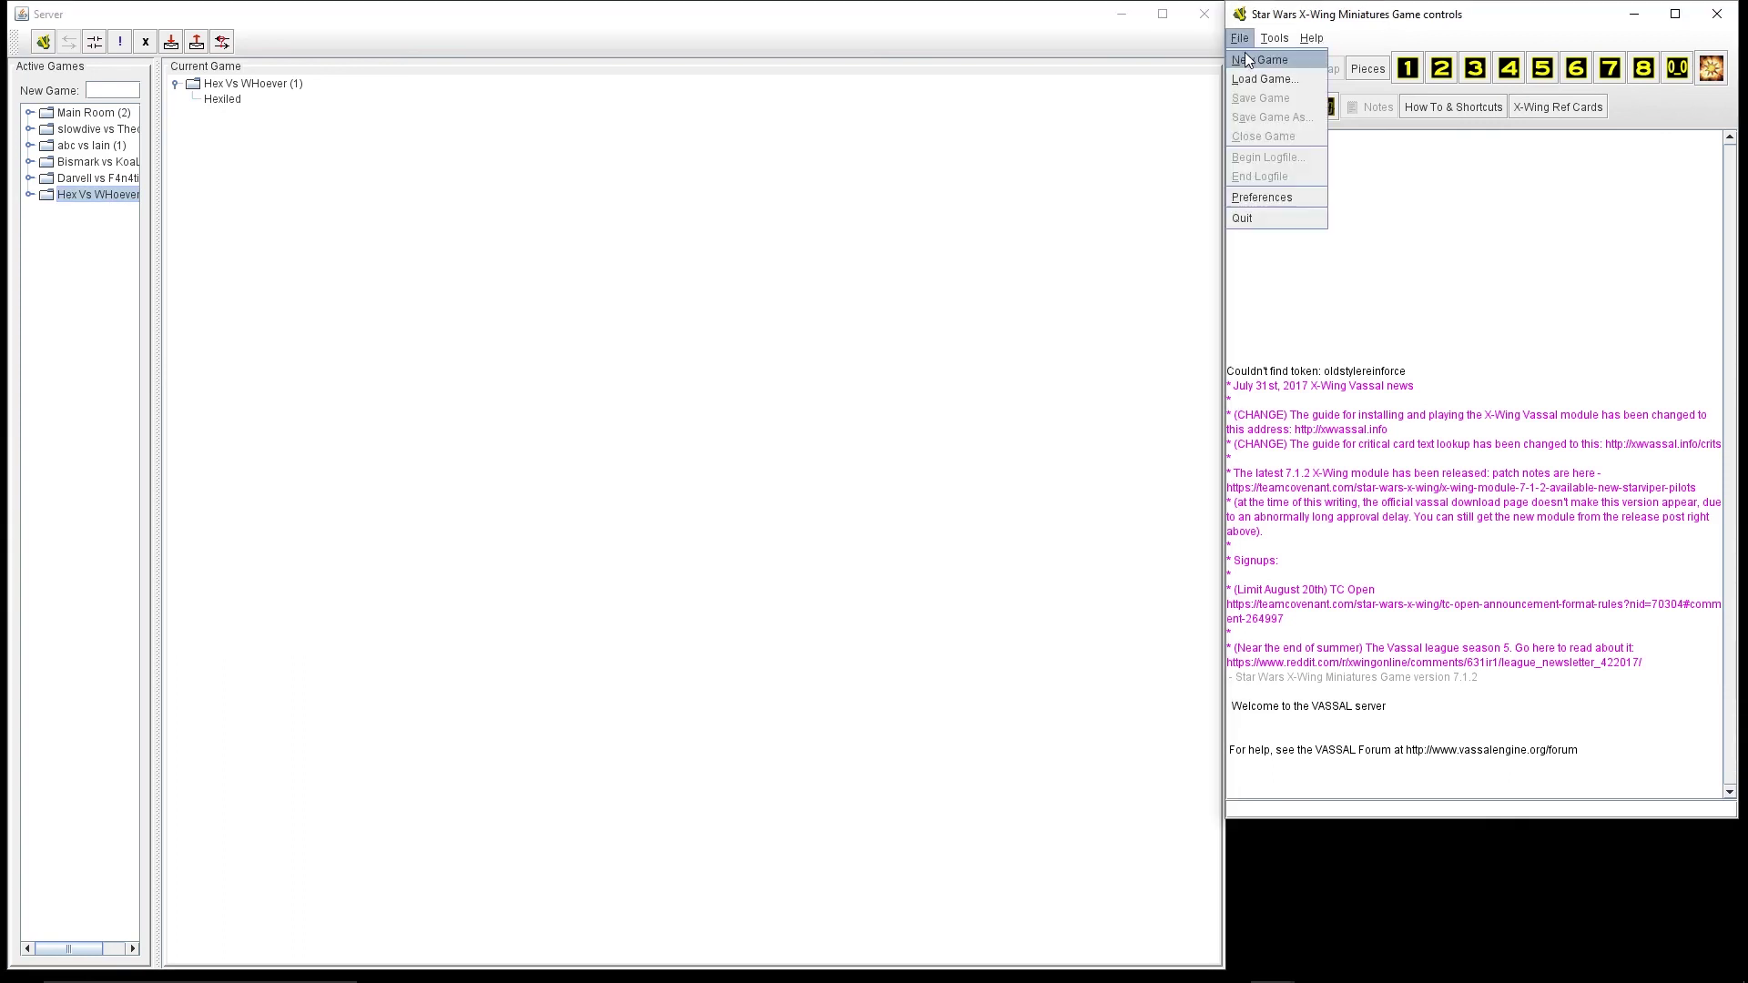
{"action": "left_click", "coordinate": [1248, 61]}
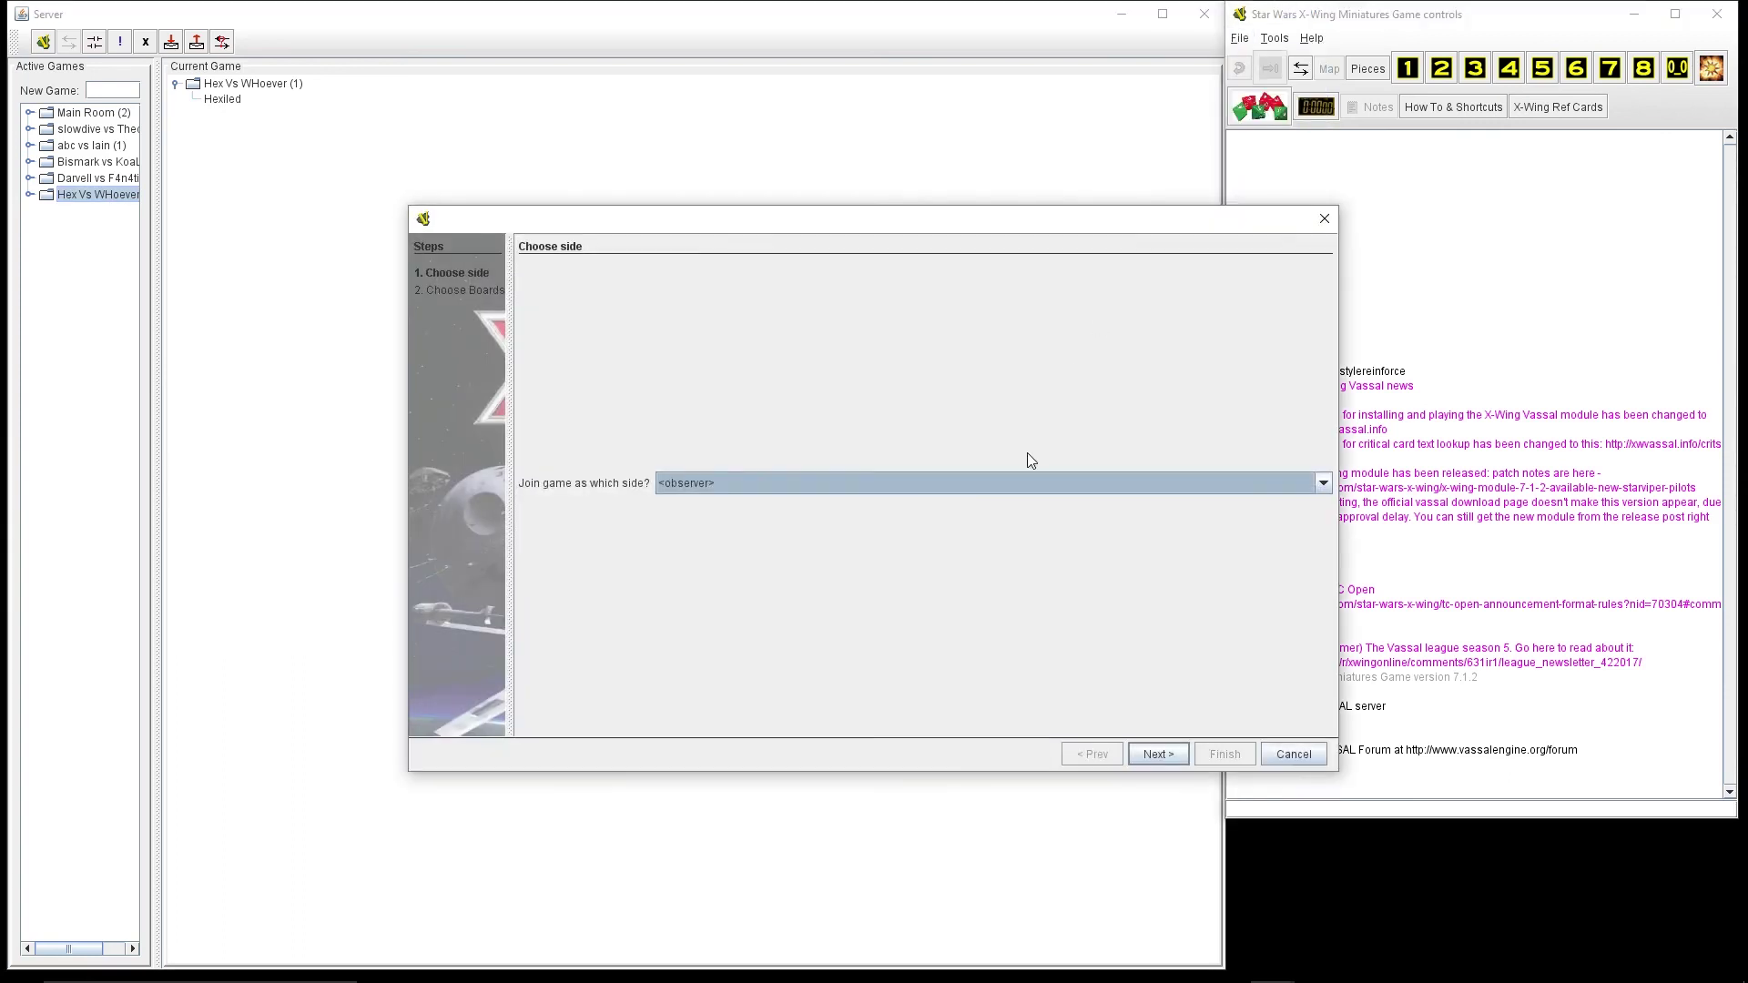
{"action": "left_click", "coordinate": [997, 483]}
{"action": "left_click", "coordinate": [1155, 754]}
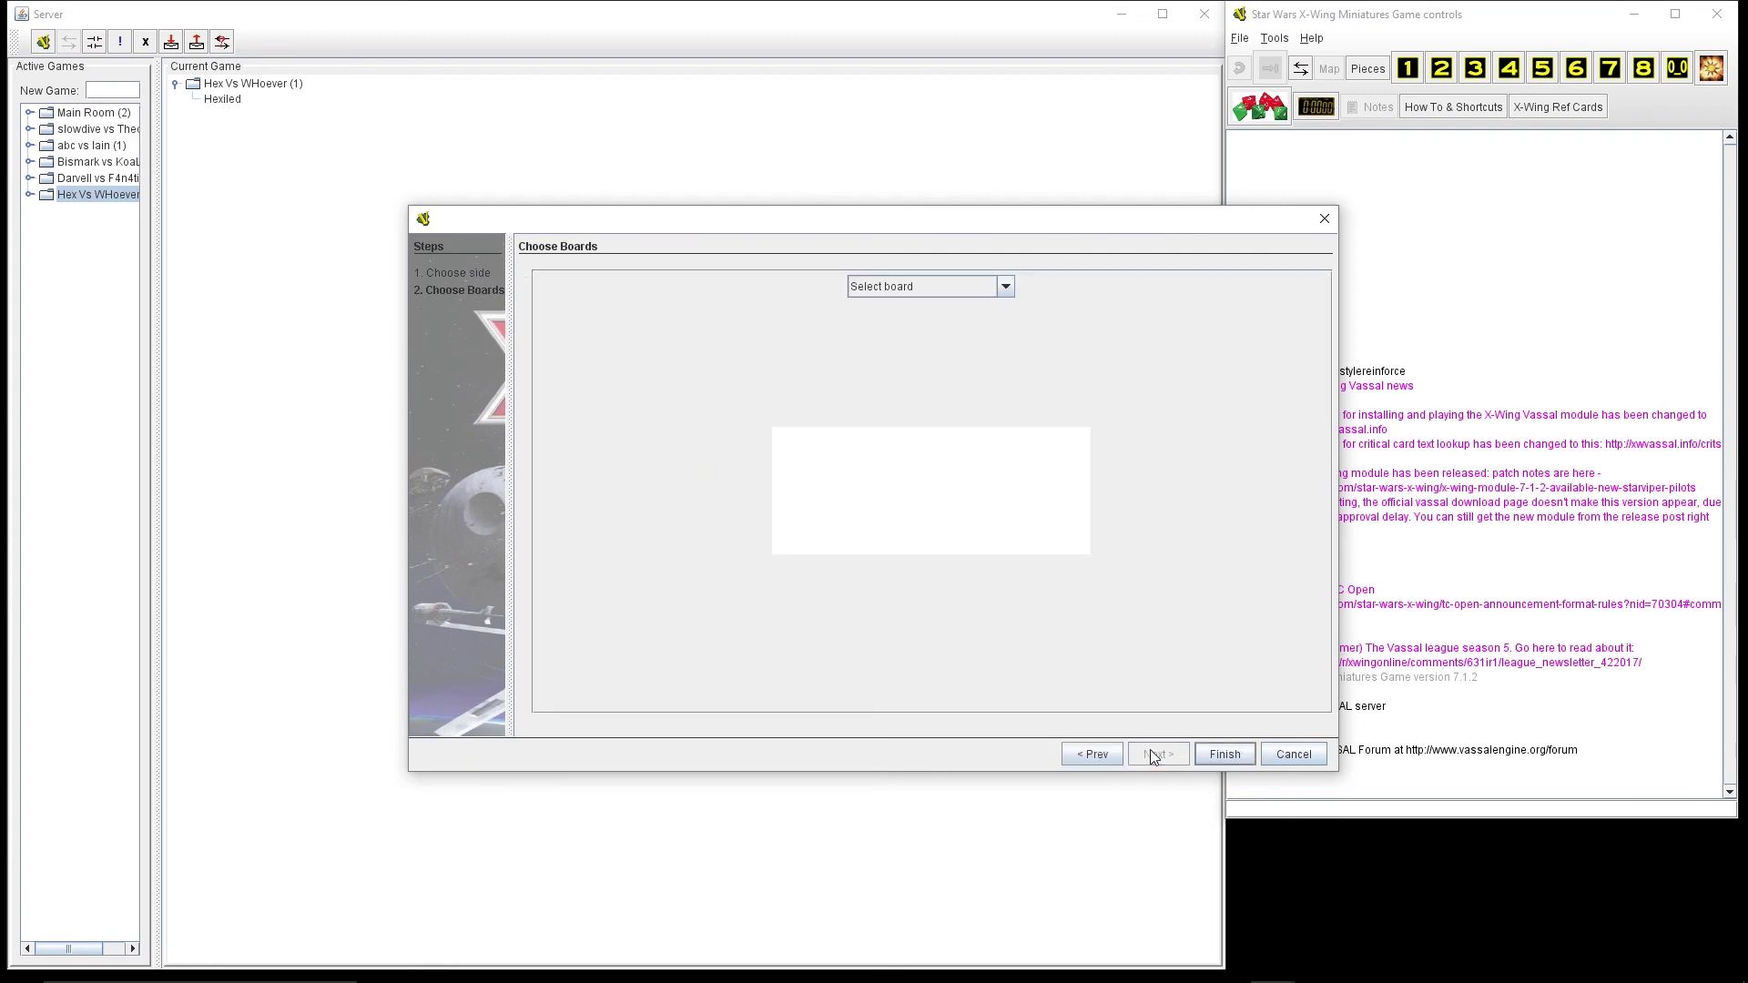
Step: Choose the 3'x3' Starfield - Deep Space board, finish setup, and minimize the Server window
{"action": "left_click", "coordinate": [1005, 287]}
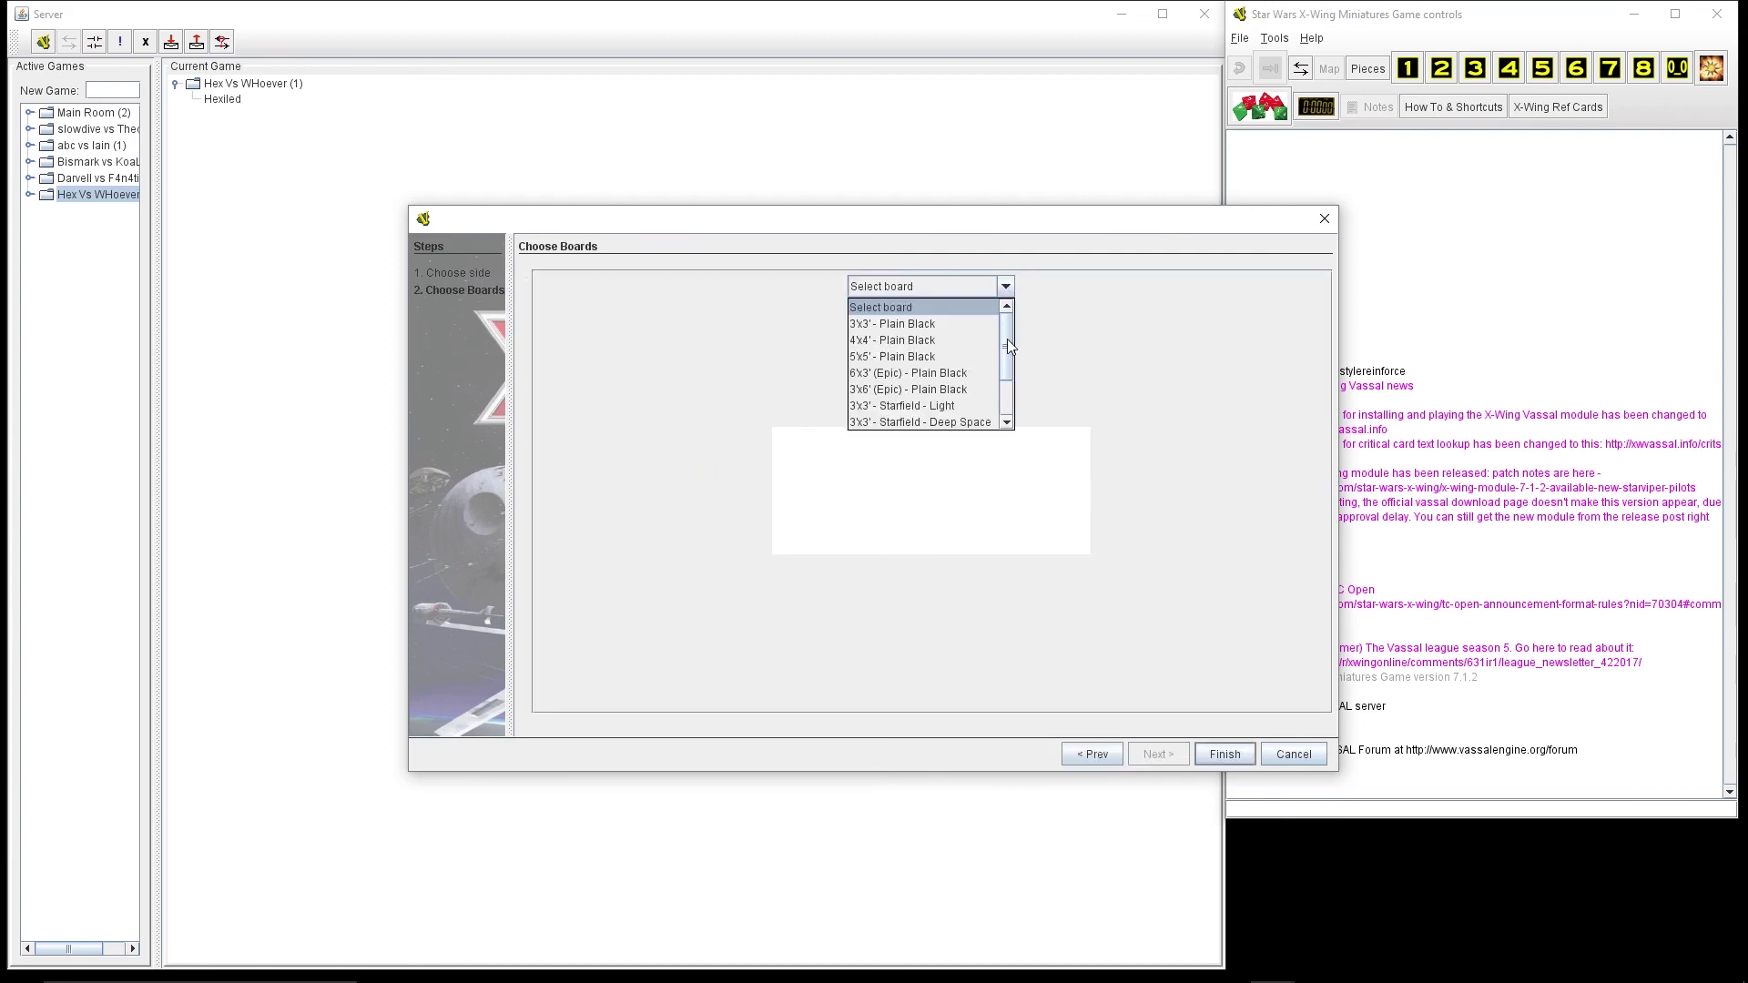
{"action": "scroll", "coordinate": [1007, 353], "scroll_direction": "down", "scroll_amount": 1}
{"action": "left_click", "coordinate": [916, 408]}
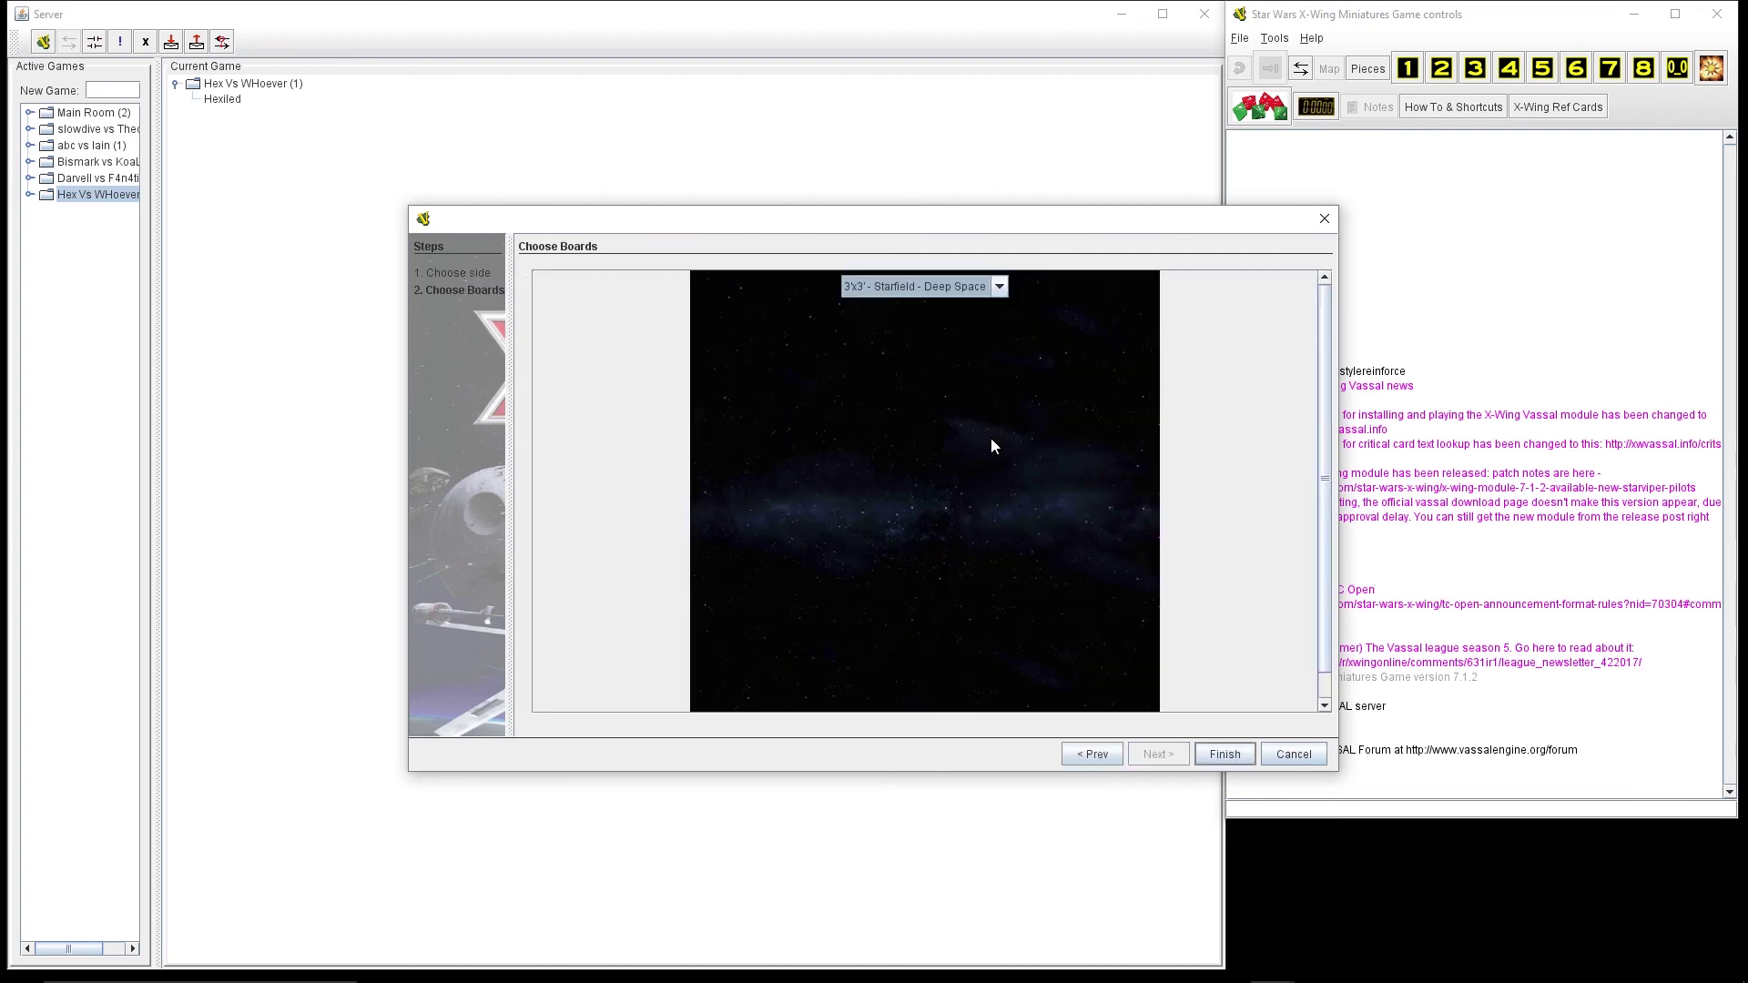
{"action": "left_click", "coordinate": [1219, 756]}
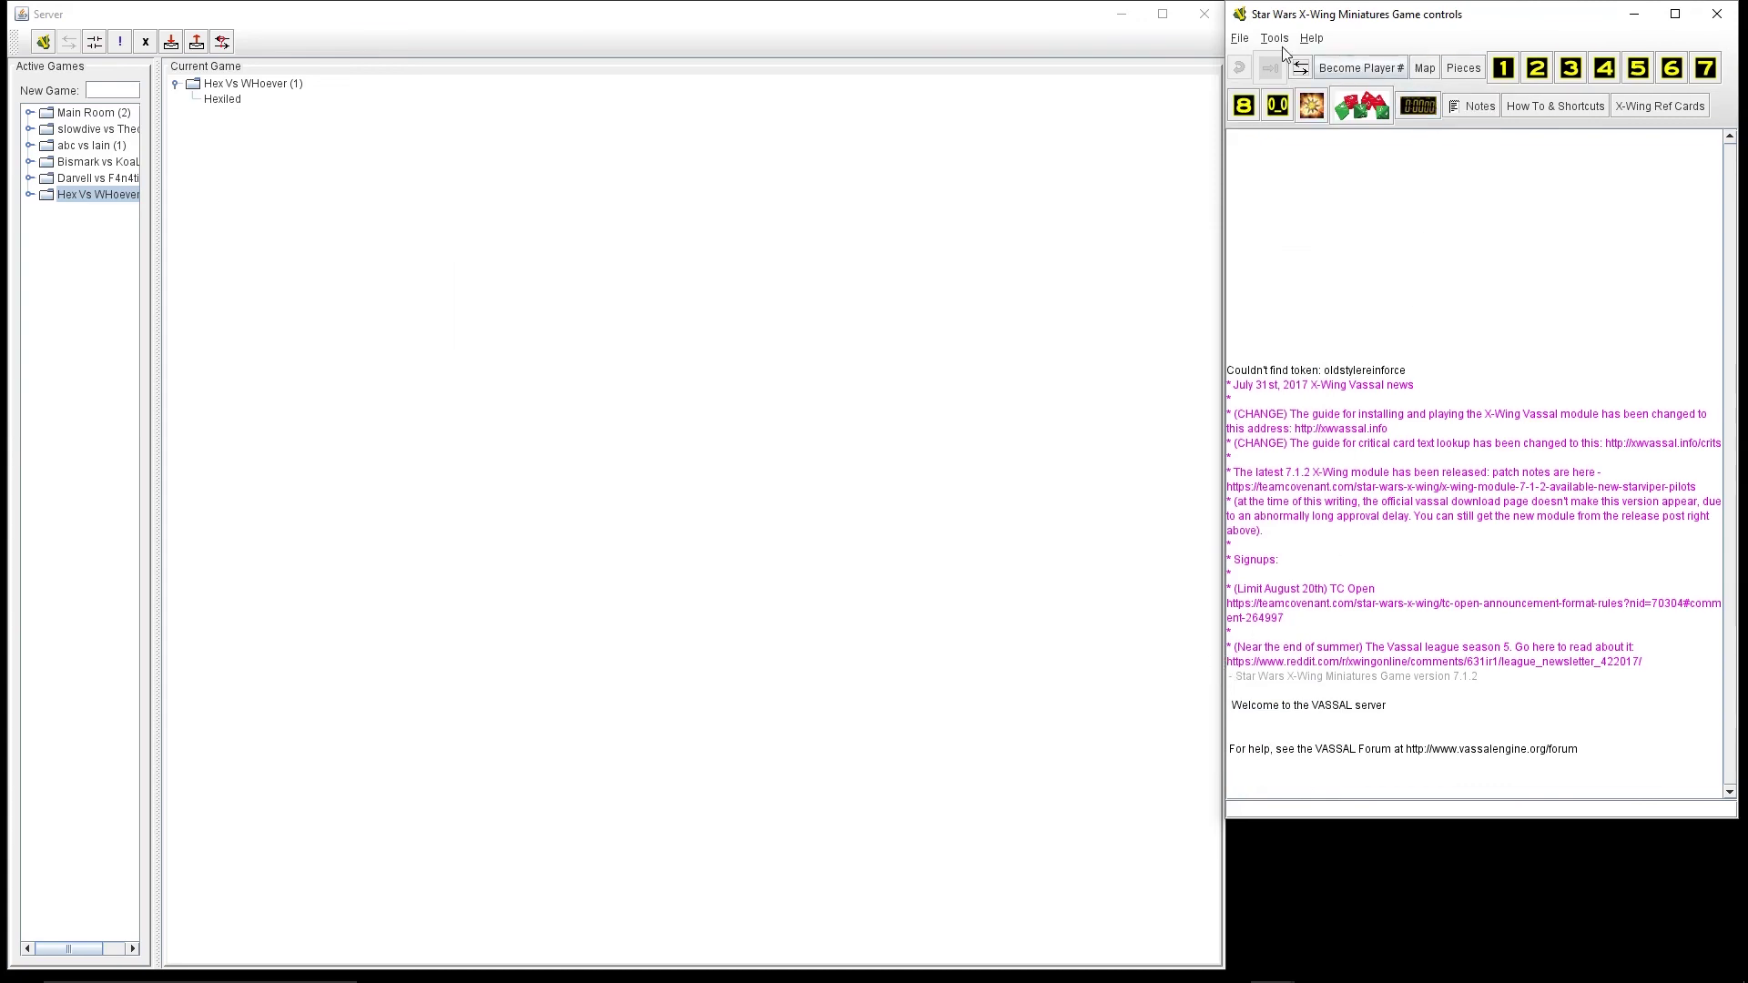
{"action": "left_click", "coordinate": [1117, 24]}
{"action": "left_click", "coordinate": [1425, 67]}
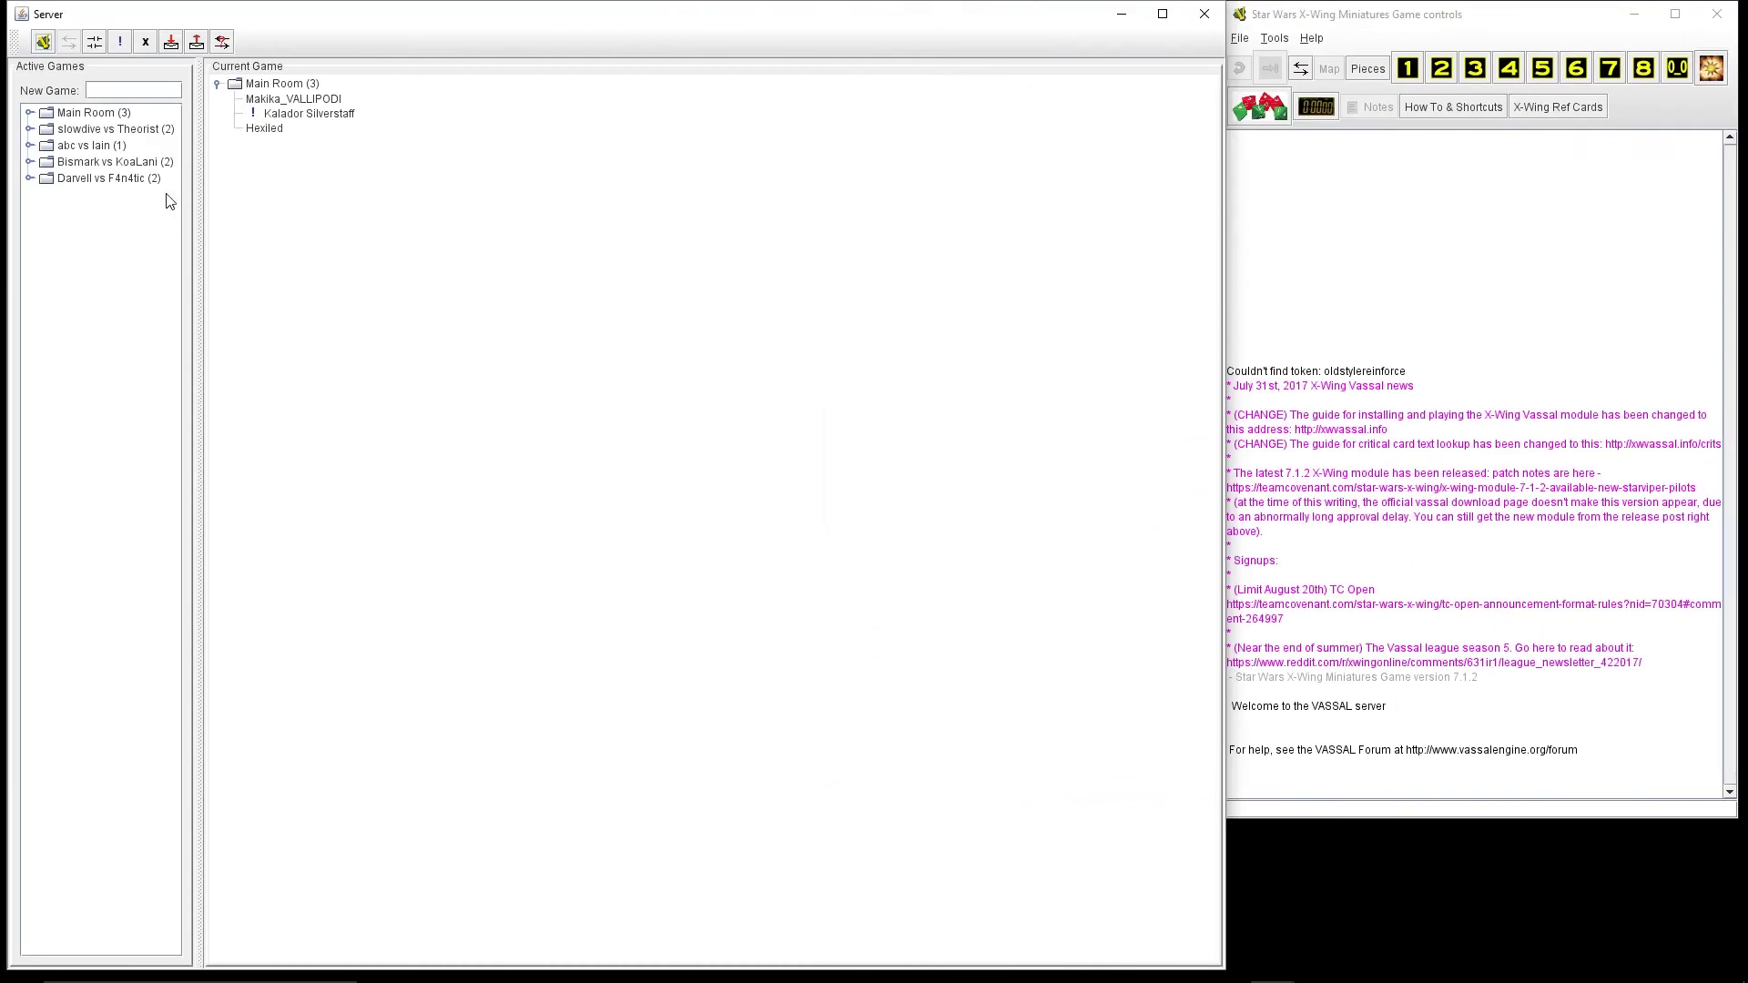
Step: Join the second listed active game, slowdive vs Theorist, as <observer>
{"action": "double_click", "coordinate": [147, 130]}
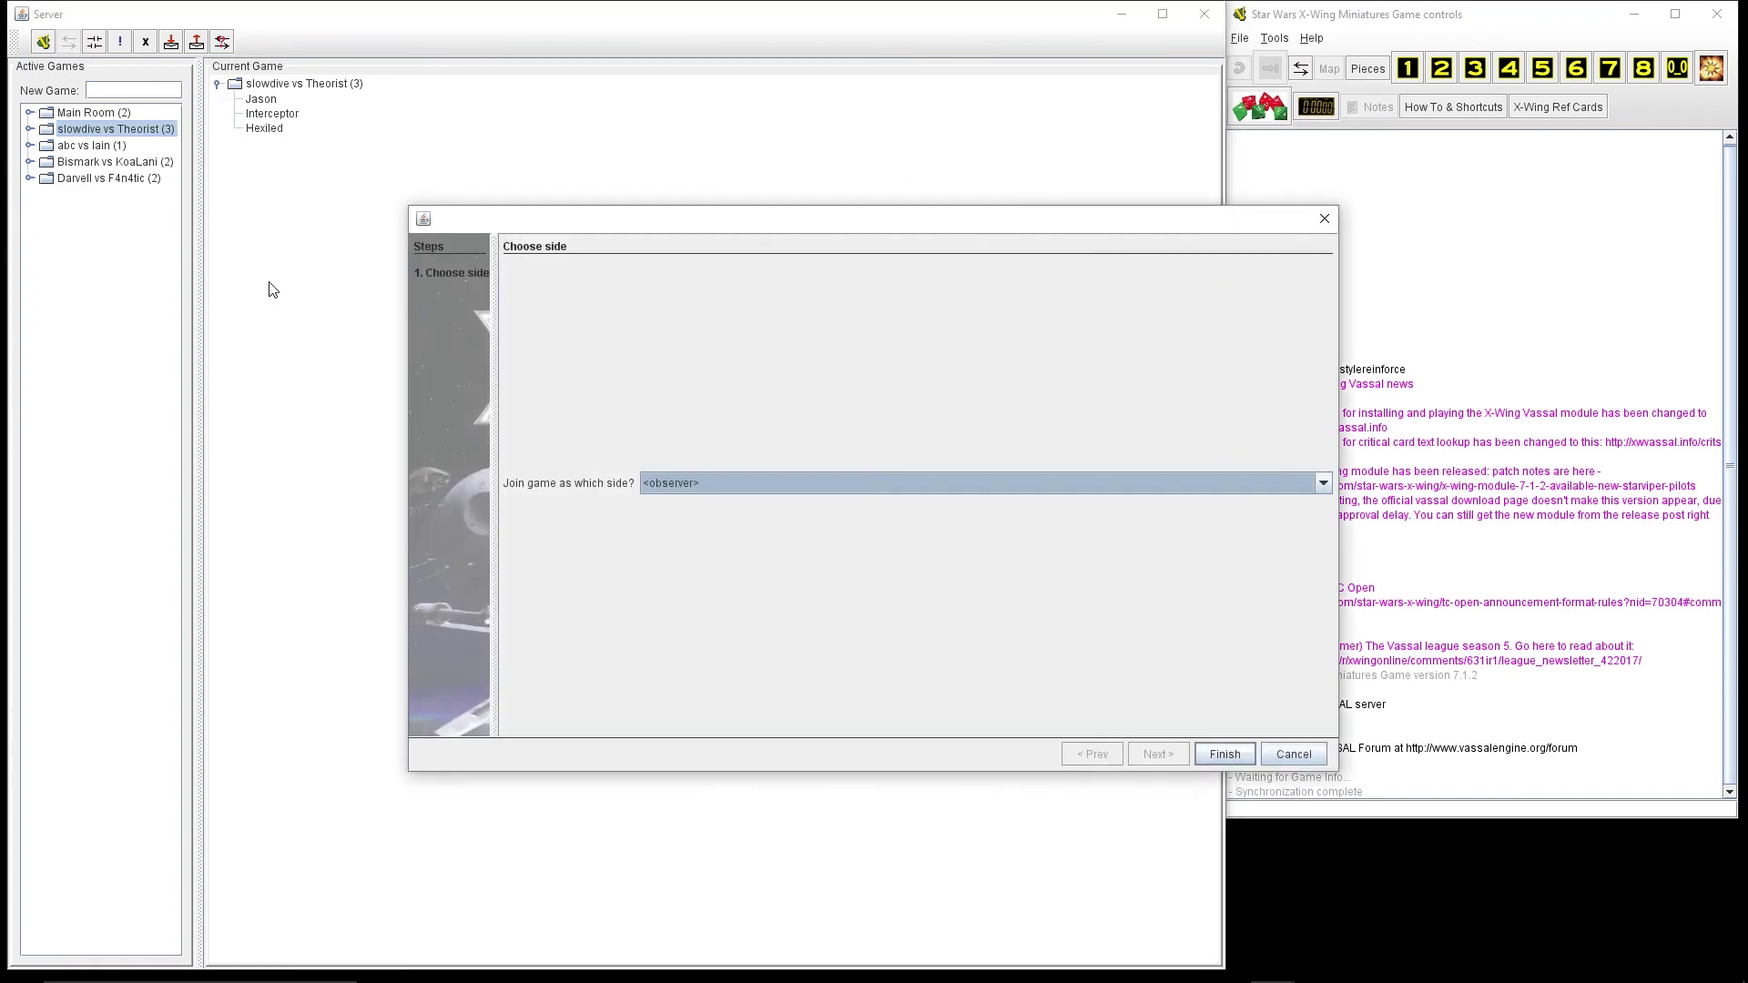
{"action": "left_click", "coordinate": [994, 490]}
{"action": "left_click", "coordinate": [1224, 757]}
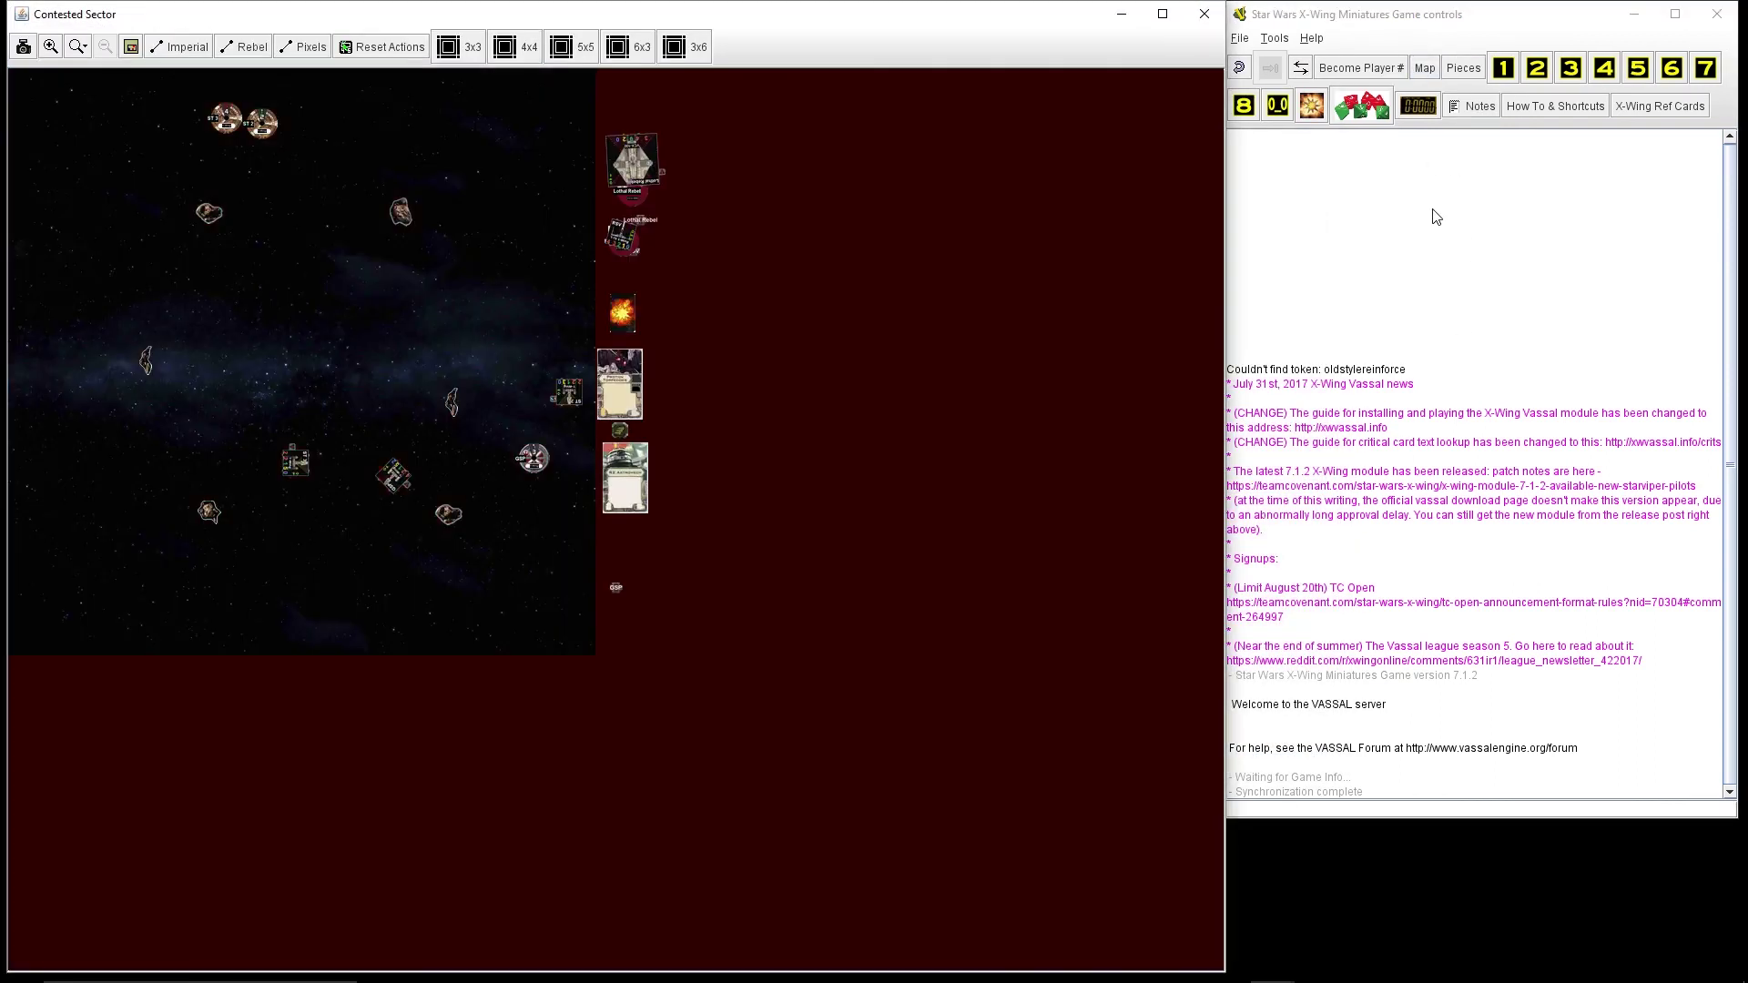
Step: Open the Player 1 and Player 2 squad windows, then close both
{"action": "left_click", "coordinate": [1505, 69]}
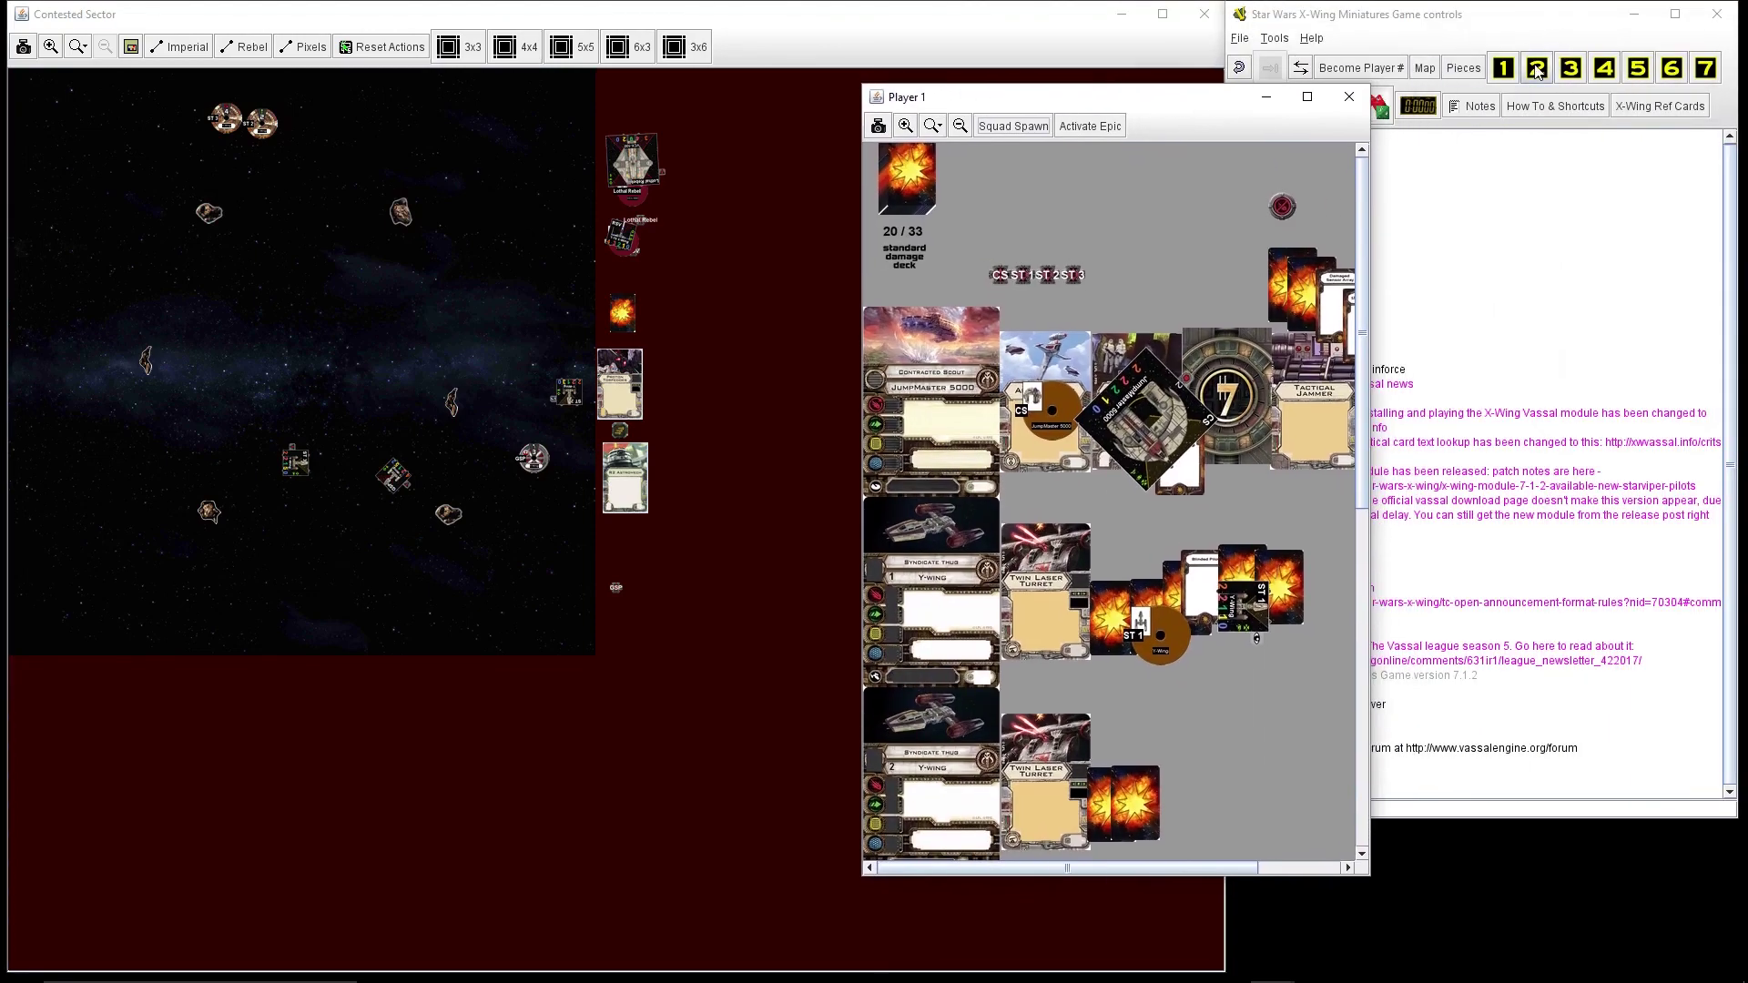
{"action": "left_click", "coordinate": [1537, 69]}
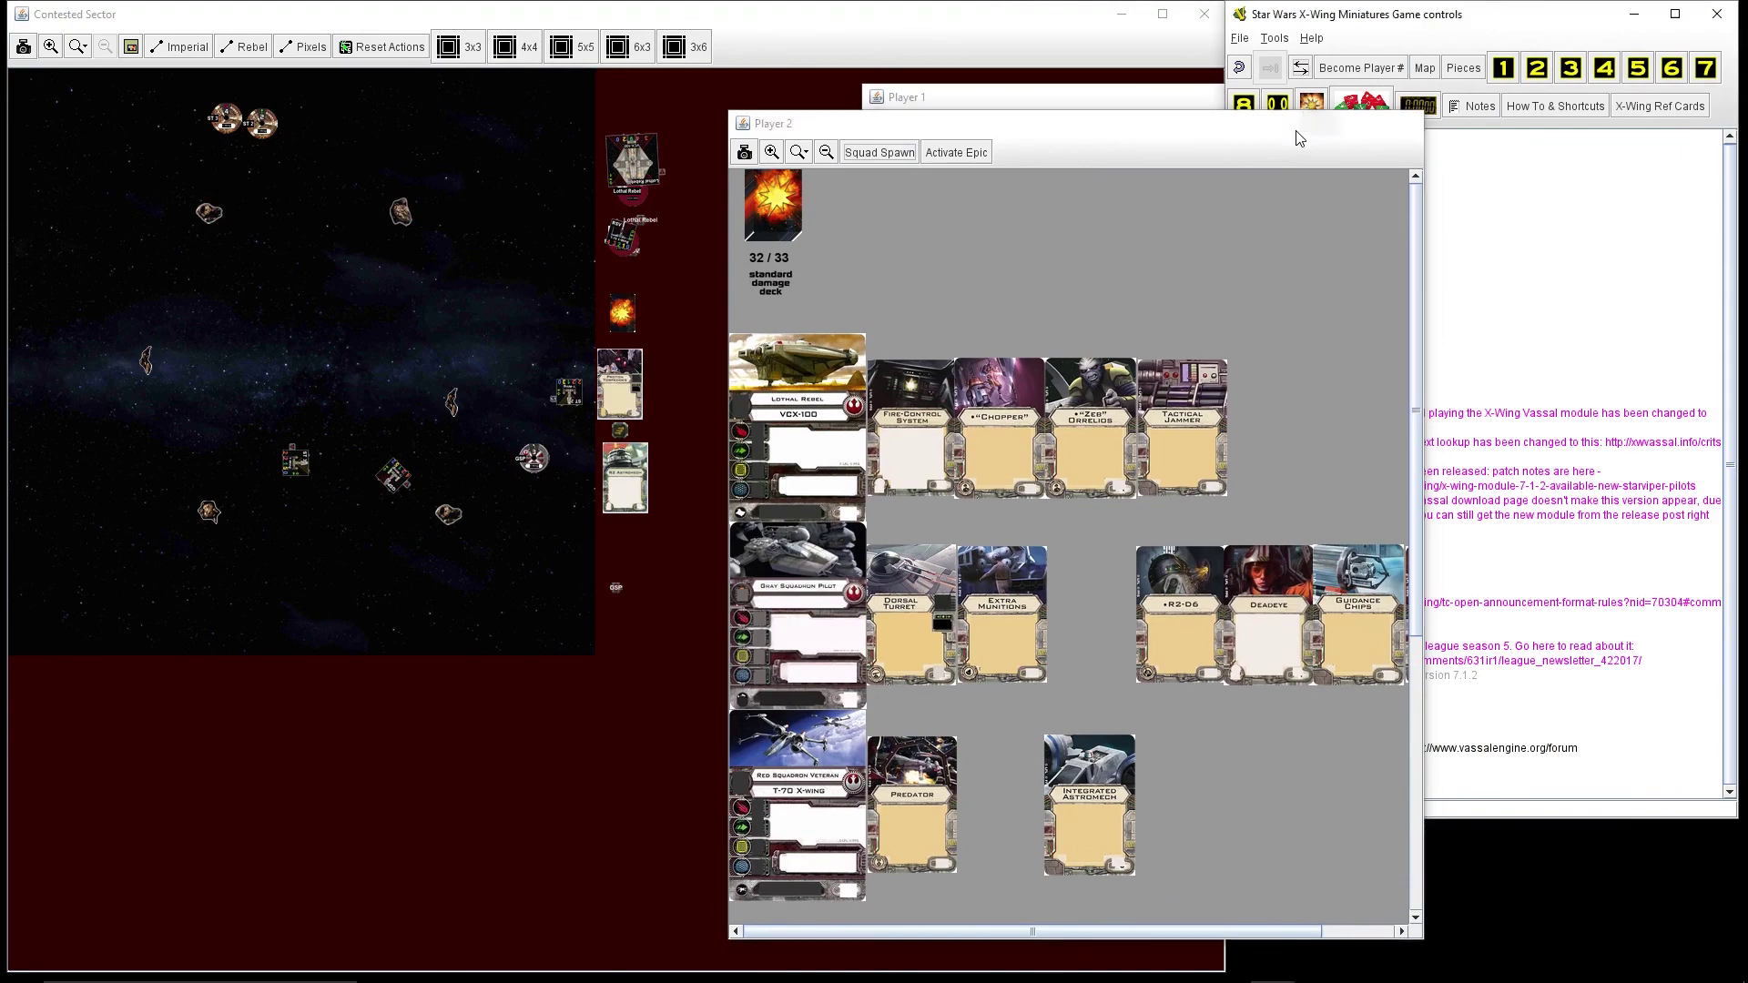
{"action": "left_click", "coordinate": [1401, 123]}
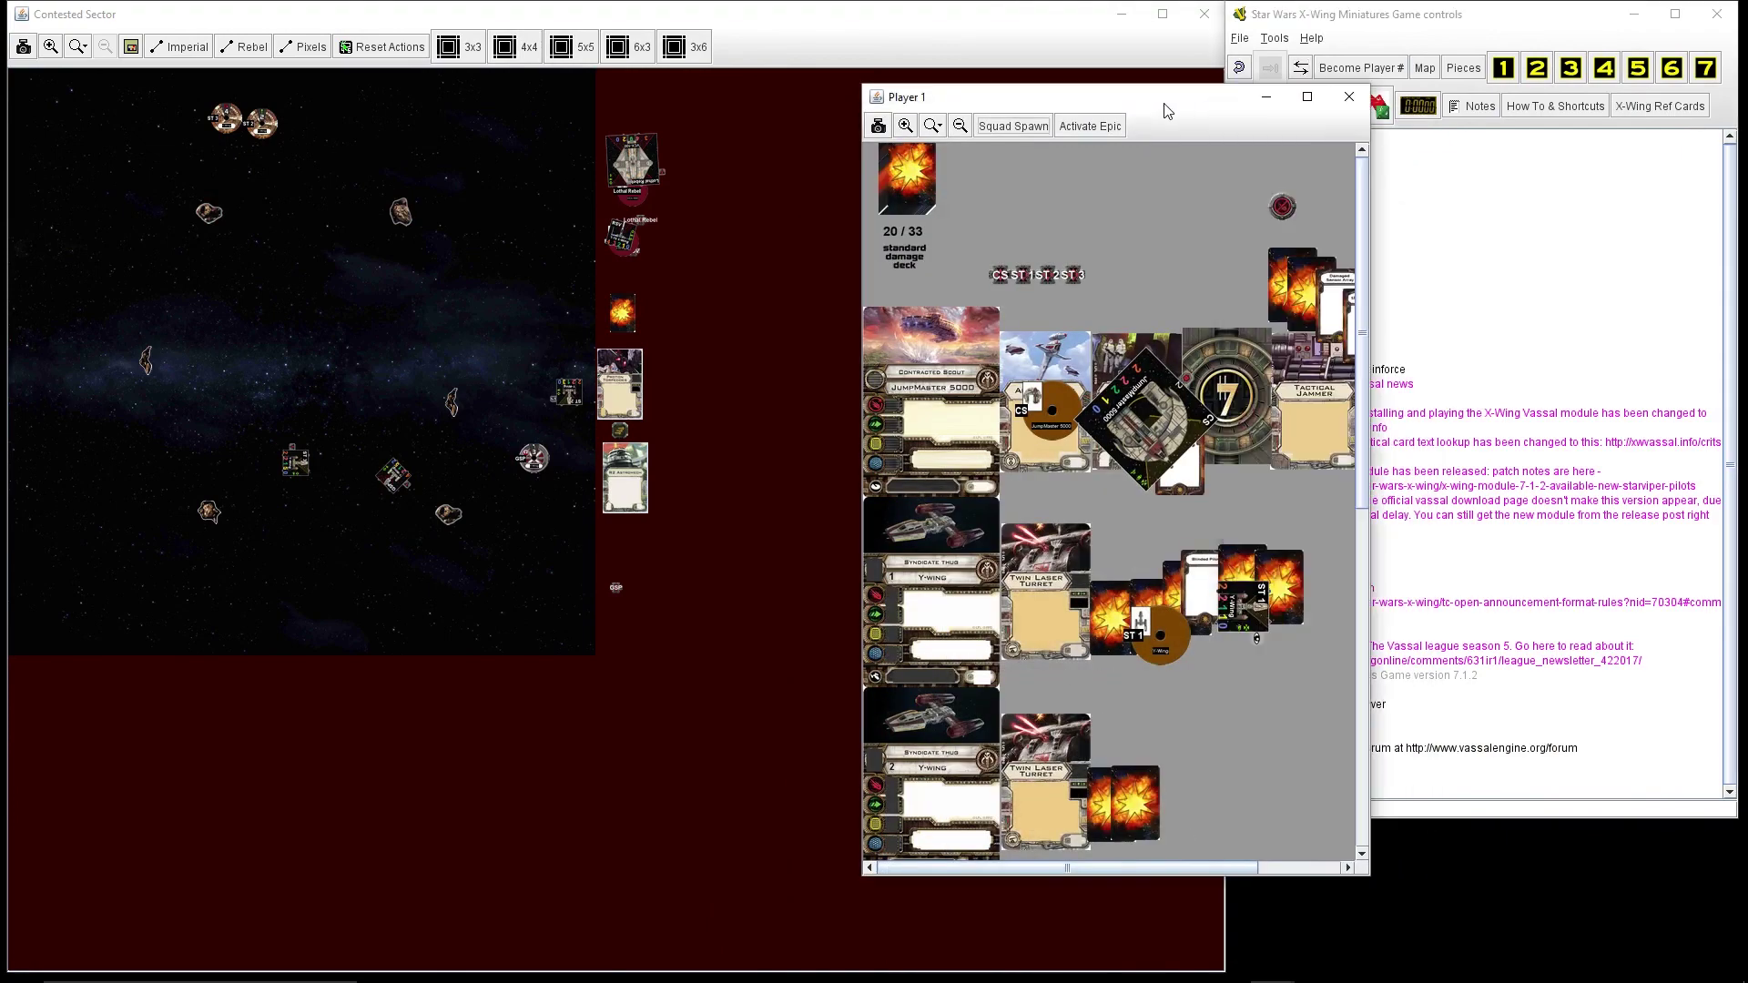
{"action": "left_click", "coordinate": [1353, 97]}
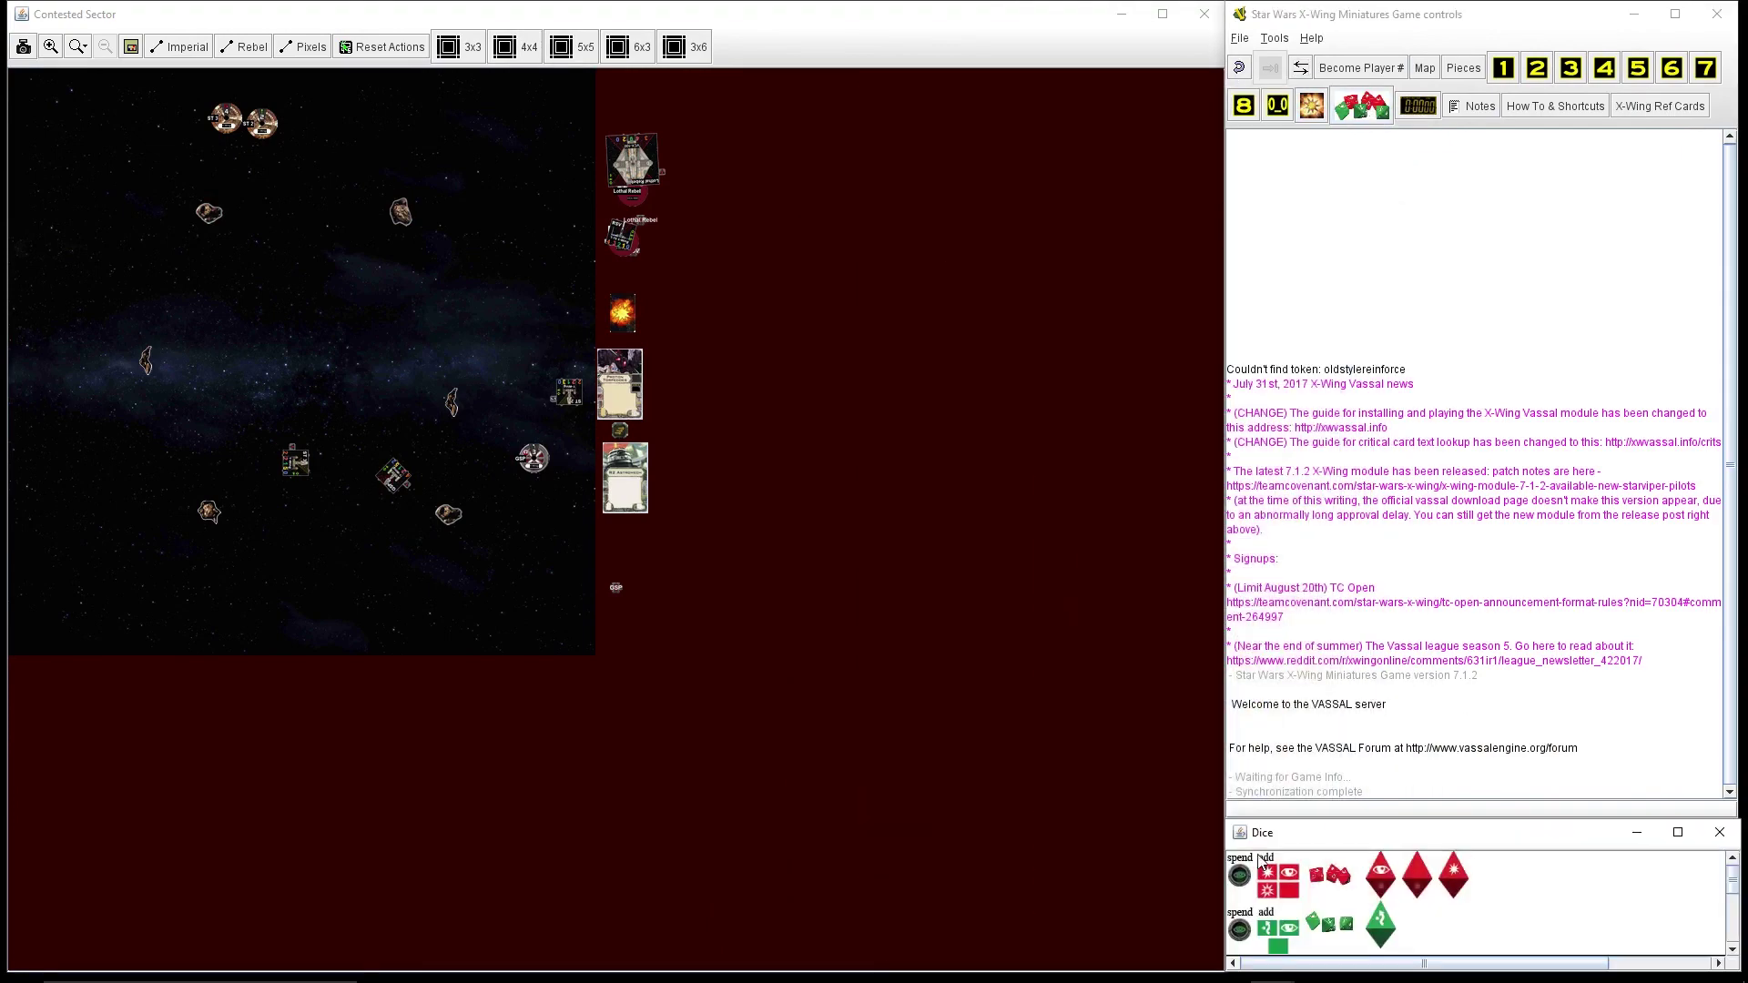